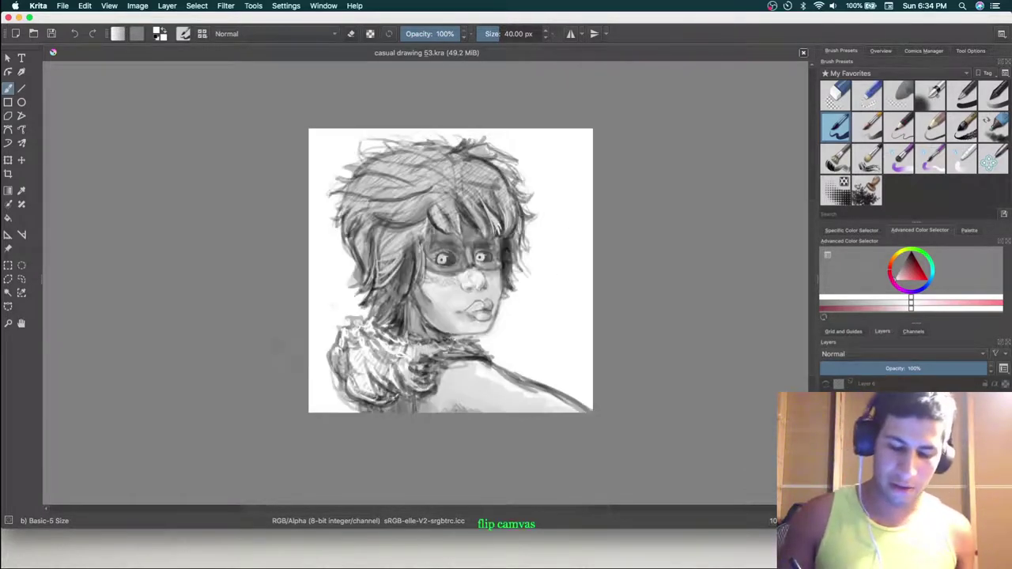
# Step: Mirror the canvas view back and forth to check the masked portrait's proportions
pyautogui.press('m')
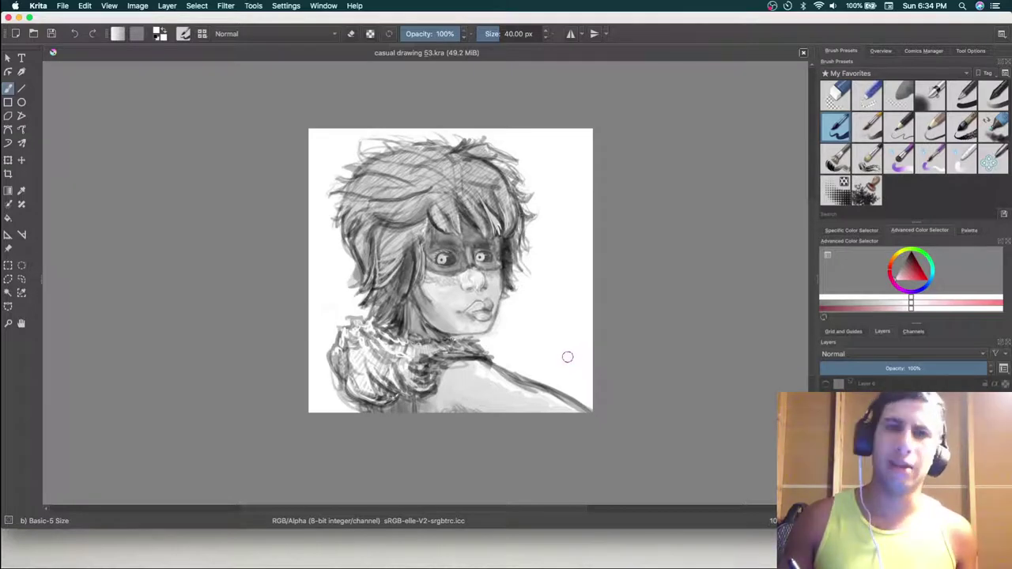
pyautogui.press('m')
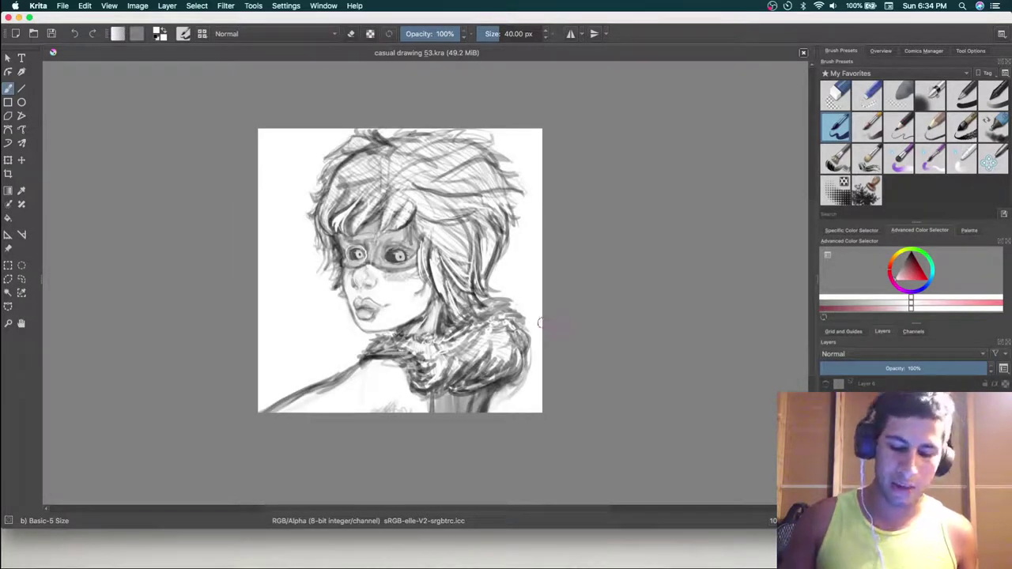
pyautogui.press('m')
pyautogui.press('m')
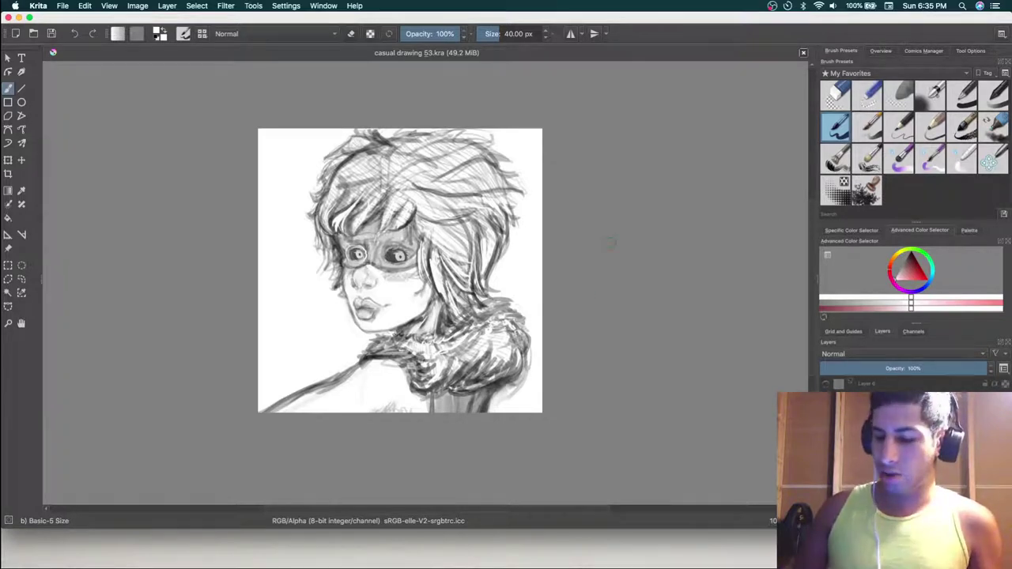
# Step: Toggle the visibility of the red construction sketch and the shaded portrait layers to compare them
pyautogui.click(825, 385)
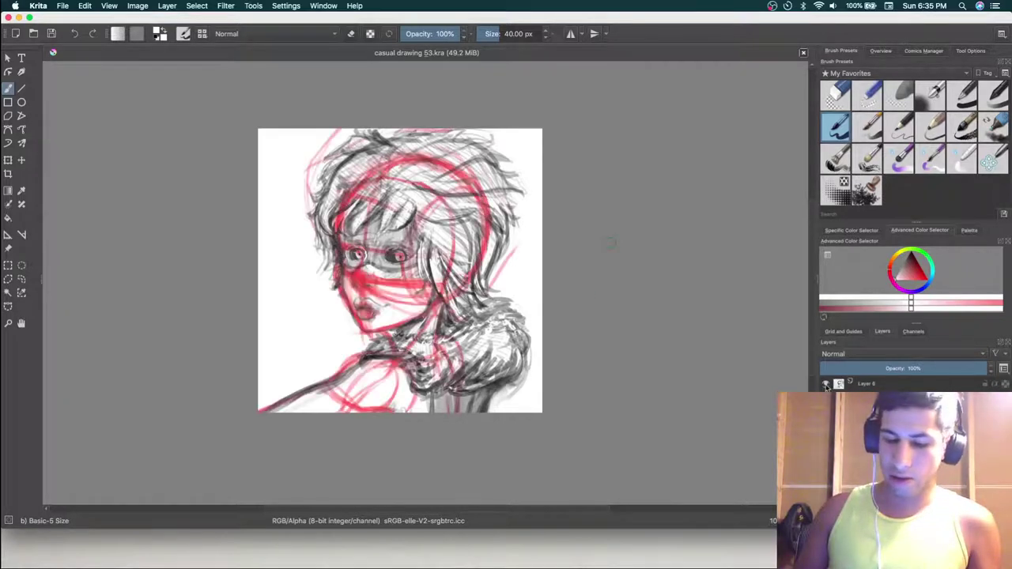
pyautogui.click(826, 385)
pyautogui.click(826, 384)
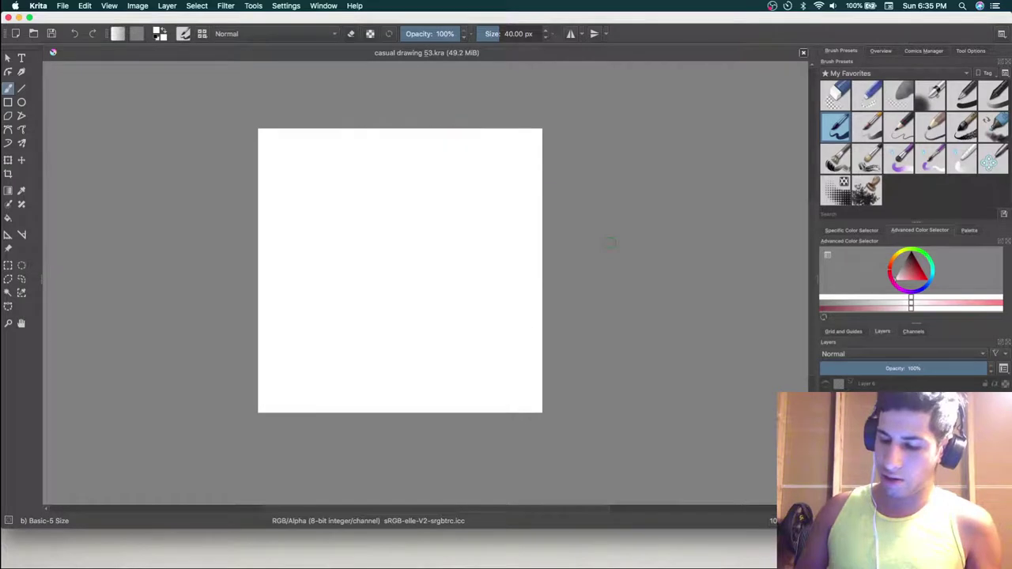
pyautogui.click(826, 385)
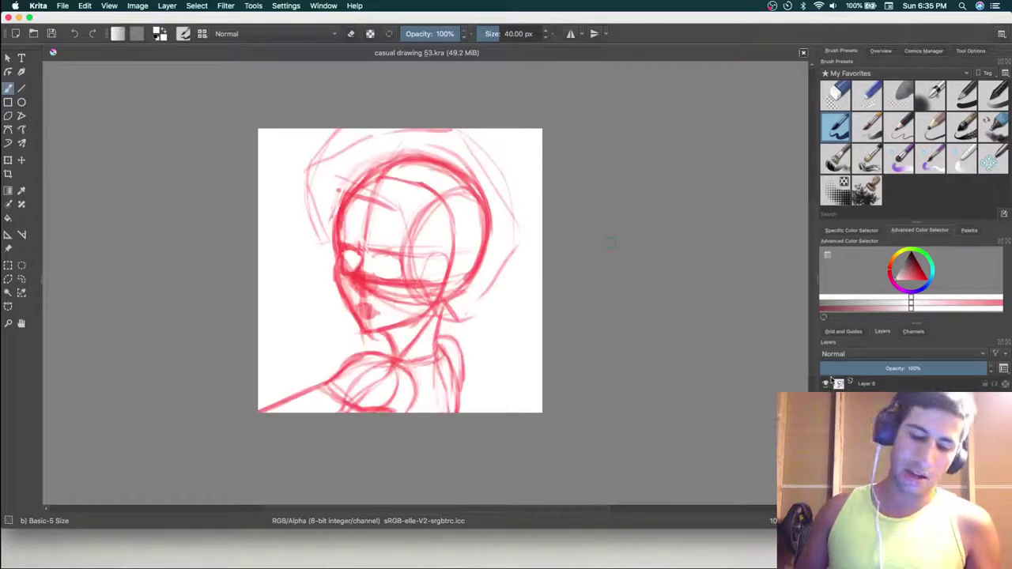
pyautogui.click(827, 383)
pyautogui.click(826, 383)
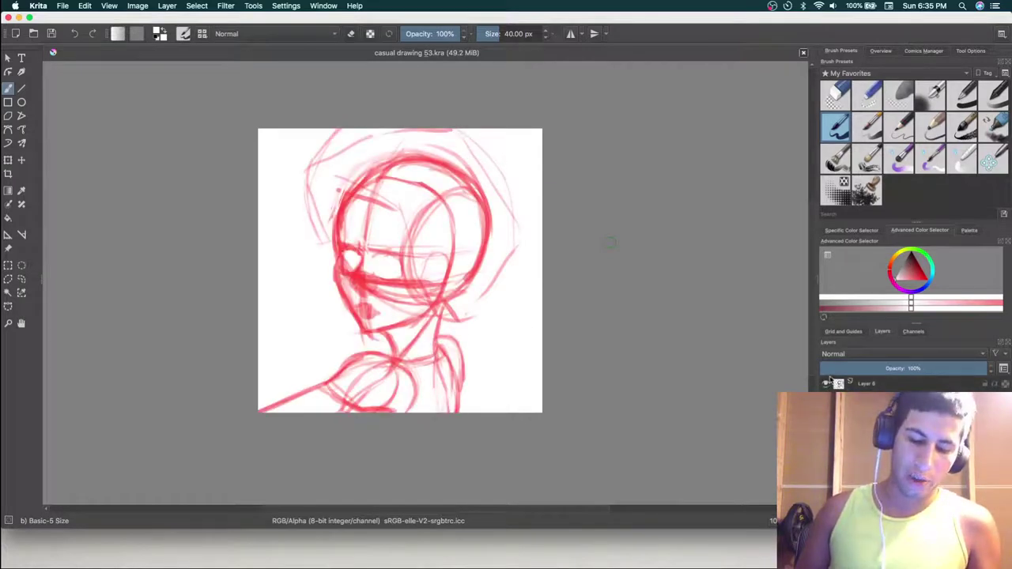
pyautogui.click(826, 384)
pyautogui.click(826, 384)
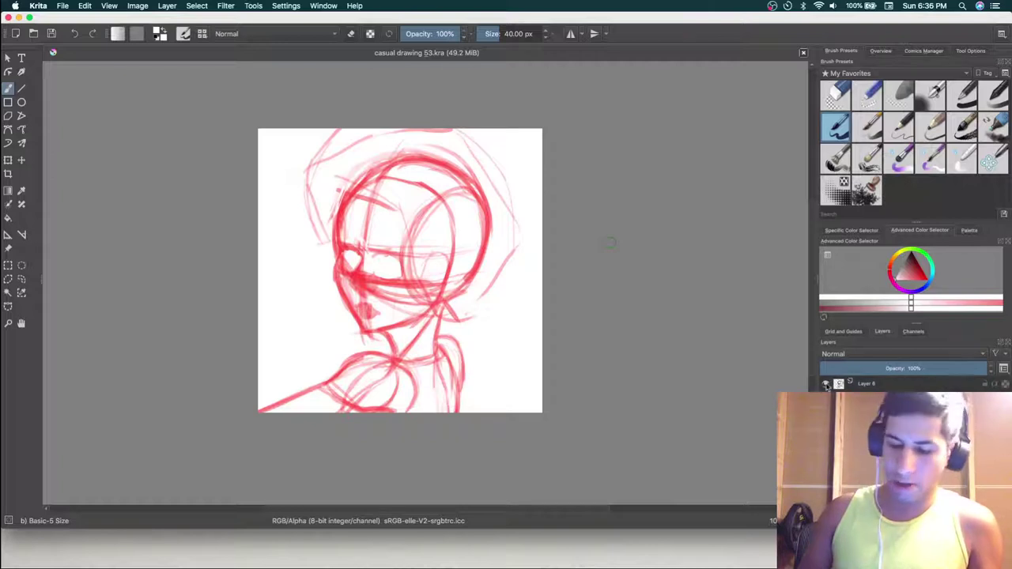
pyautogui.click(826, 384)
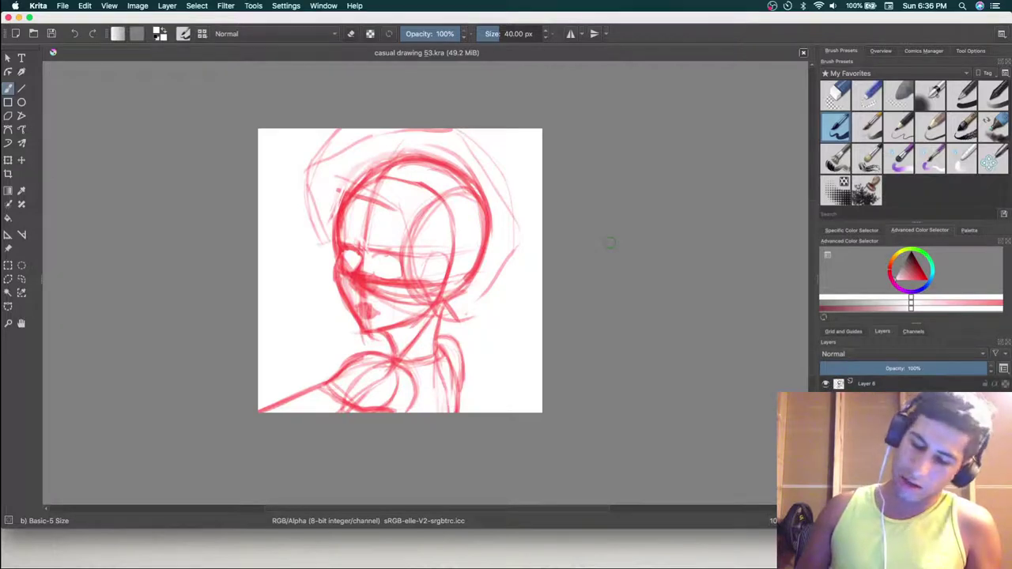
pyautogui.click(826, 385)
pyautogui.click(825, 384)
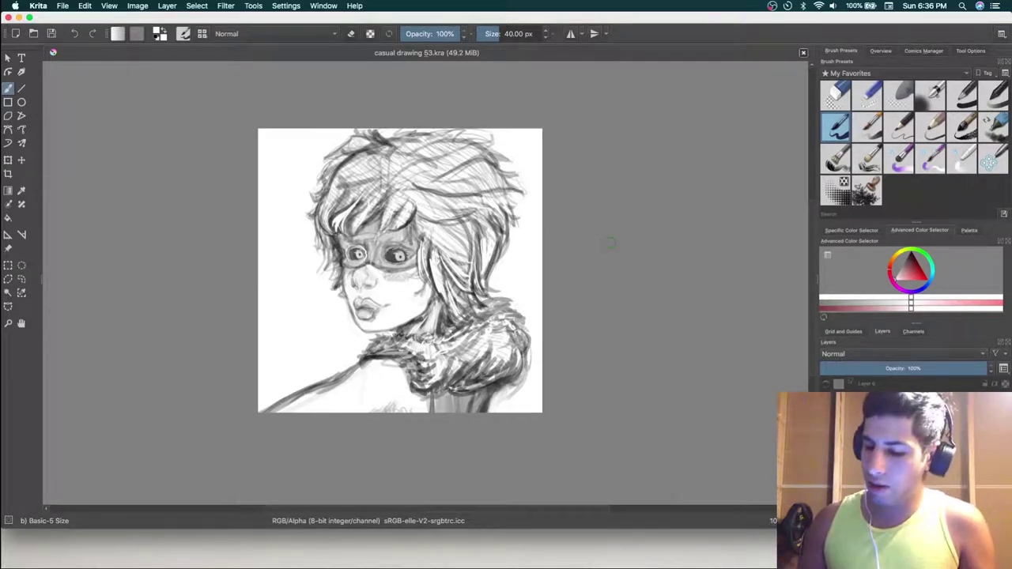
# Step: Choose the Ink-8 Sumi-e brush and set the painting colour to a medium pink
pyautogui.click(611, 243)
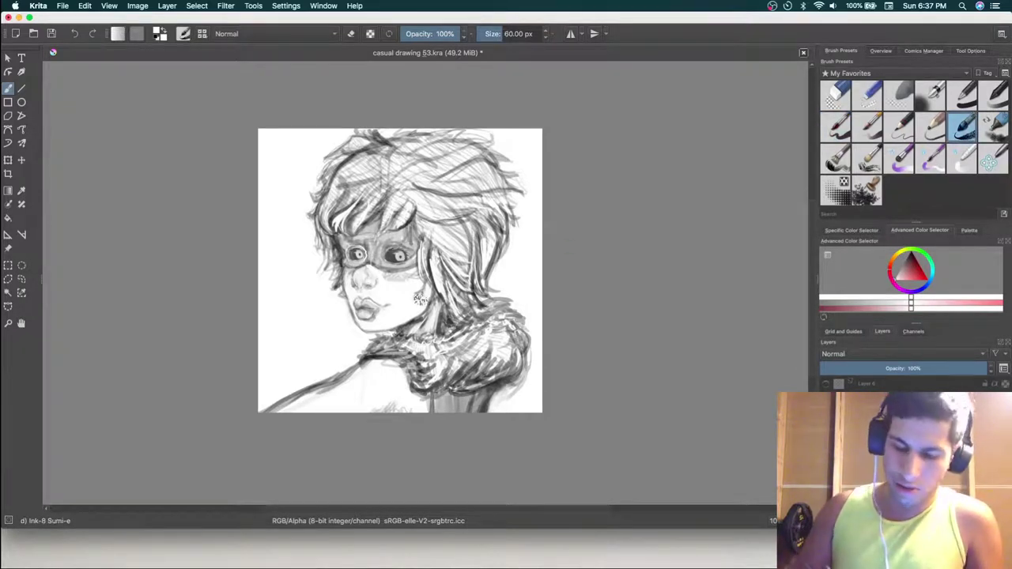
pyautogui.click(963, 127)
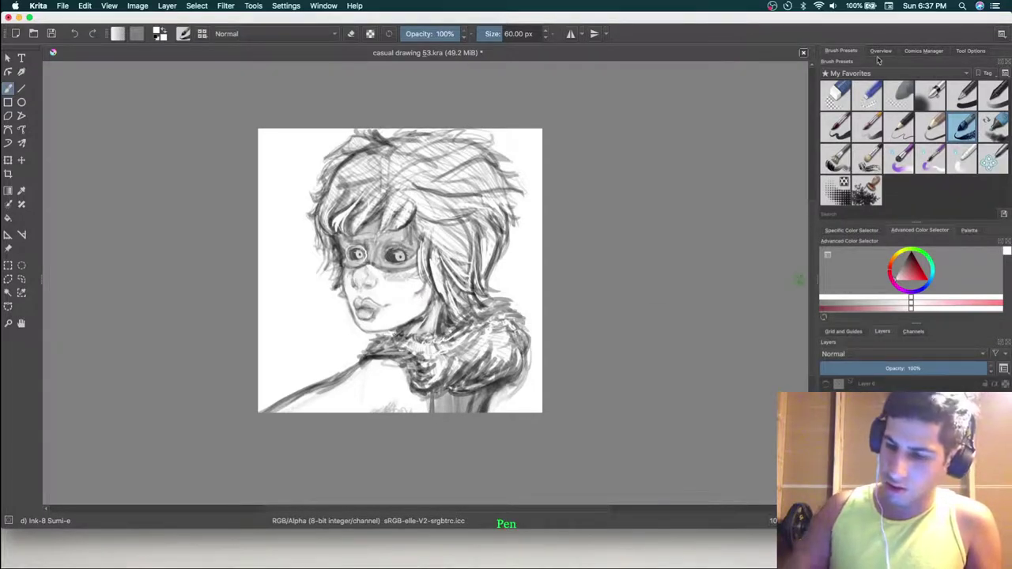
pyautogui.moveTo(911, 268)
pyautogui.mouseDown()
pyautogui.moveTo(908, 250)
pyautogui.moveTo(905, 278)
pyautogui.mouseUp()
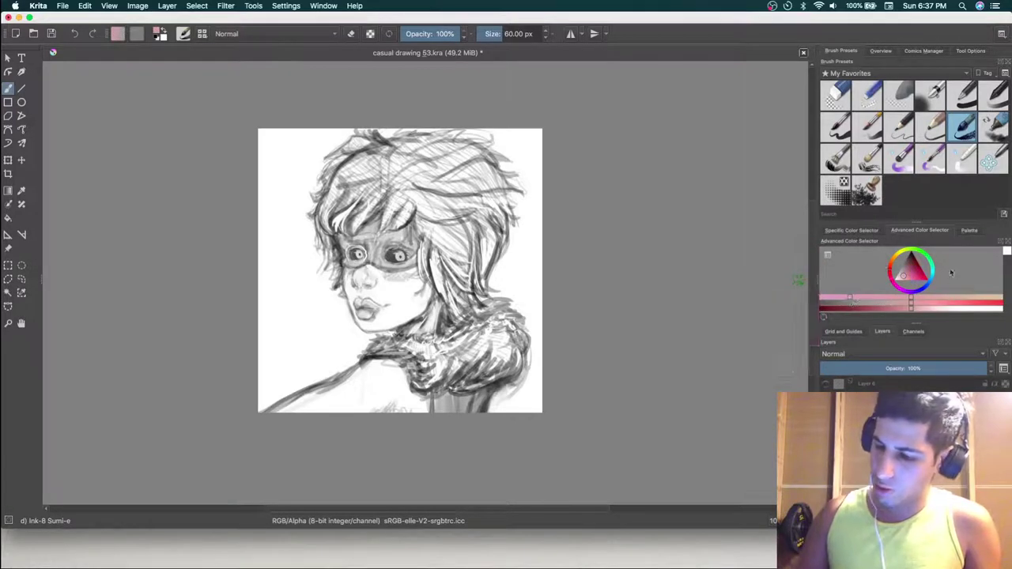
pyautogui.click(910, 278)
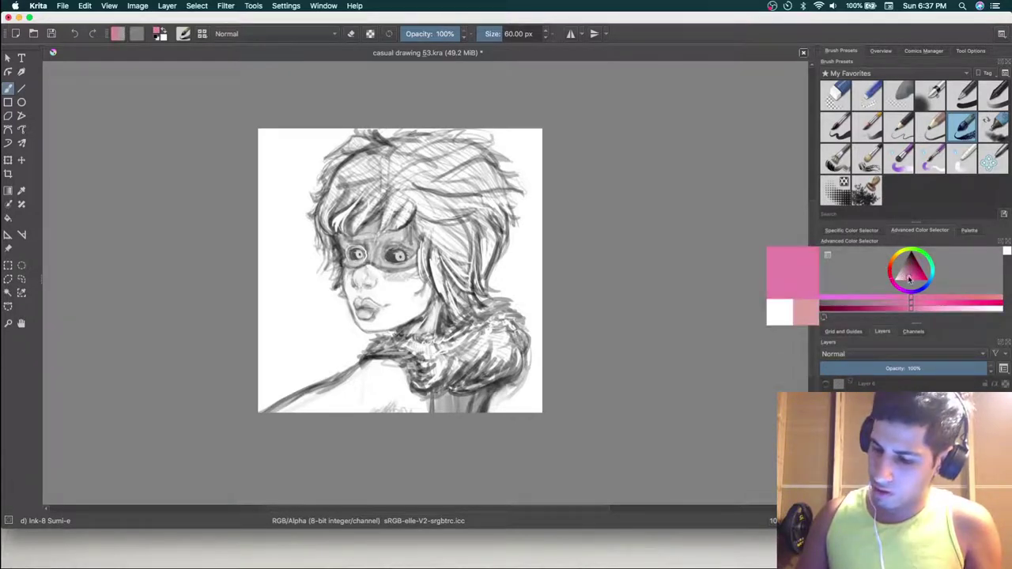
# Step: Try pink scribble strokes on the portrait's cheek with the Ink-8 Sumi-e brush and undo them
pyautogui.moveTo(416, 315)
pyautogui.mouseDown()
pyautogui.moveTo(390, 323)
pyautogui.moveTo(408, 317)
pyautogui.moveTo(415, 290)
pyautogui.mouseUp()
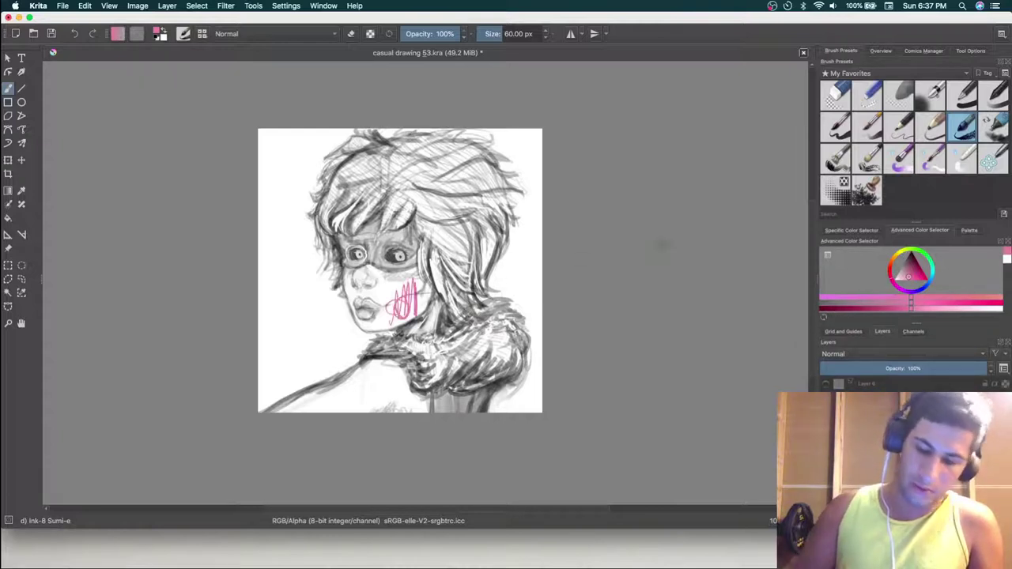
pyautogui.press('super+z')
pyautogui.press('super+z')
pyautogui.press('super+z')
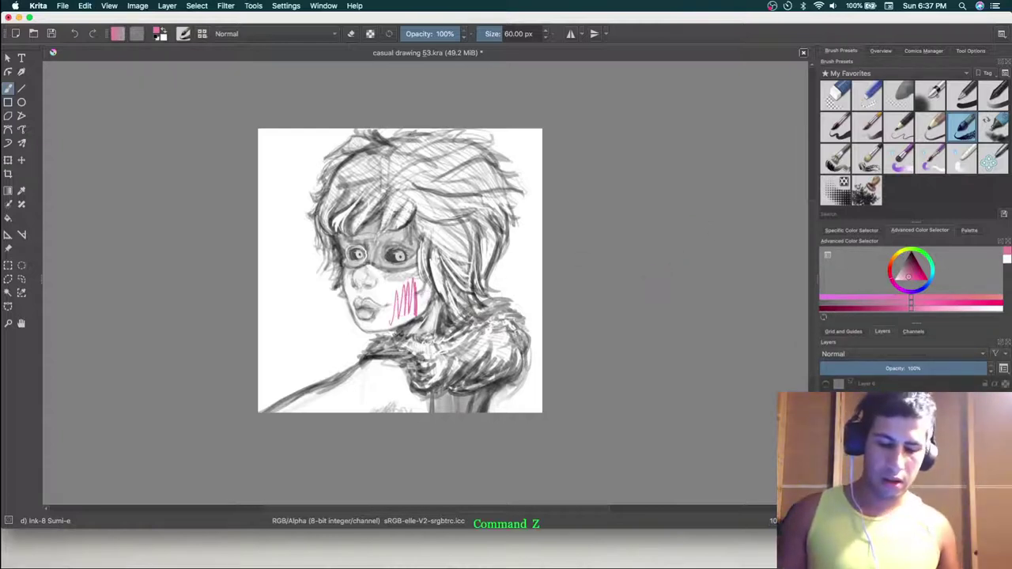
# Step: Switch to the Basic-5 Size Opacity brush, try a pink stroke along the jawline, and undo it
pyautogui.click(870, 127)
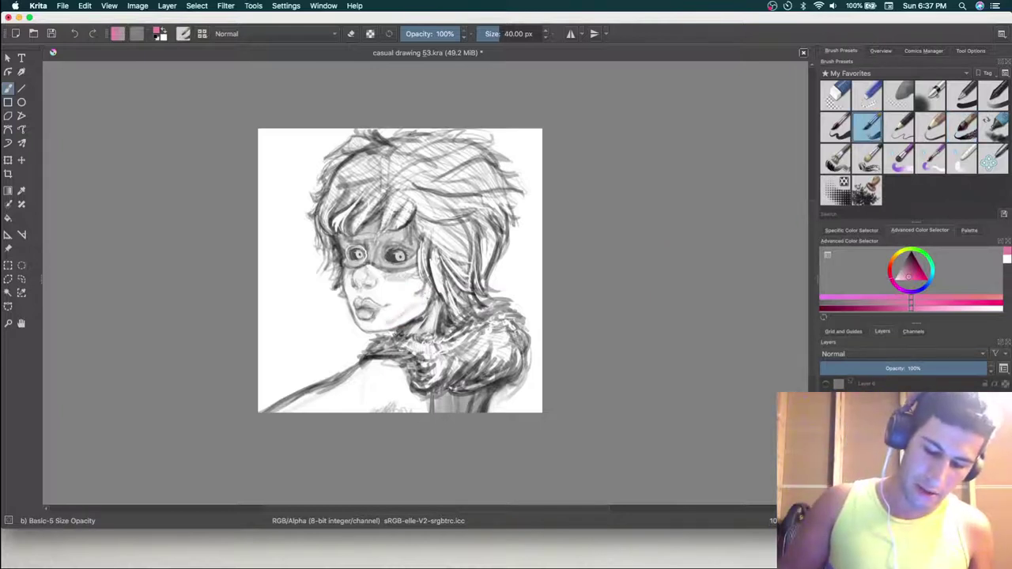
pyautogui.moveTo(389, 324); pyautogui.dragTo(430, 295)
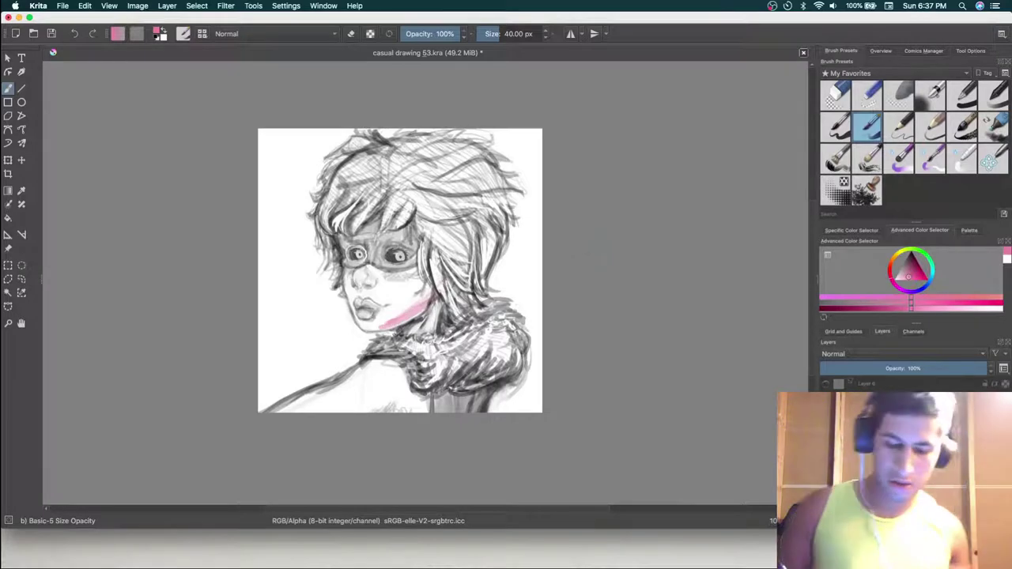
pyautogui.press('super+z')
pyautogui.press('super+z')
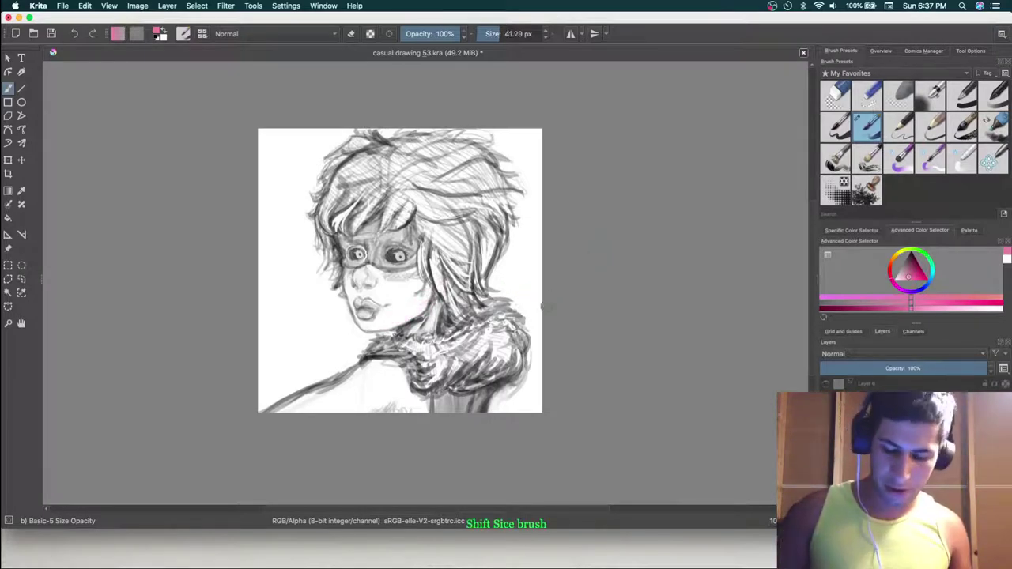
# Step: Enlarge the brush to about 172.54 px, try pink shading over the cheek and jaw, and undo all of it
pyautogui.moveTo(544, 307); pyautogui.dragTo(611, 307)
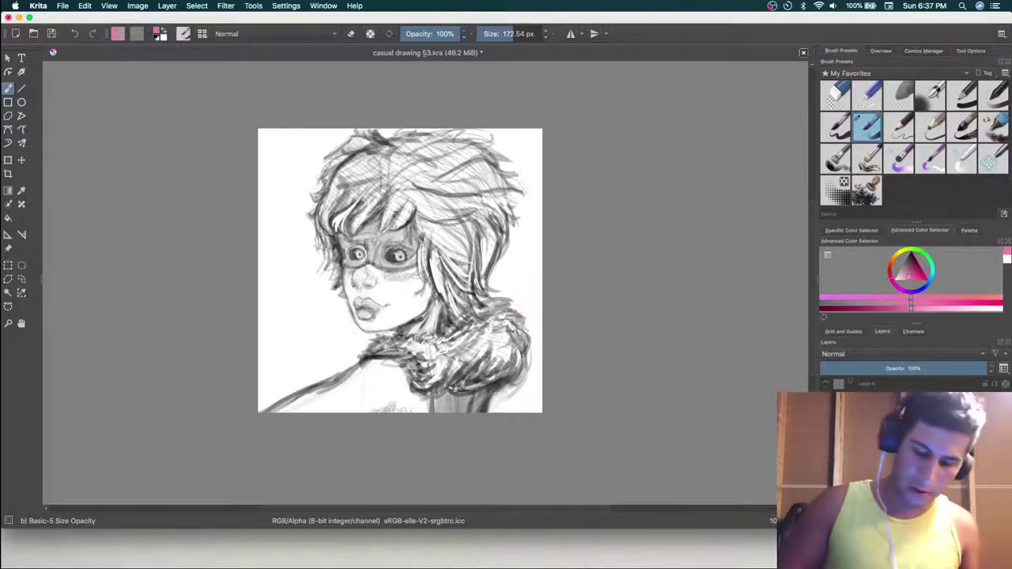
pyautogui.moveTo(417, 280)
pyautogui.mouseDown()
pyautogui.moveTo(380, 323)
pyautogui.moveTo(390, 310)
pyautogui.mouseUp()
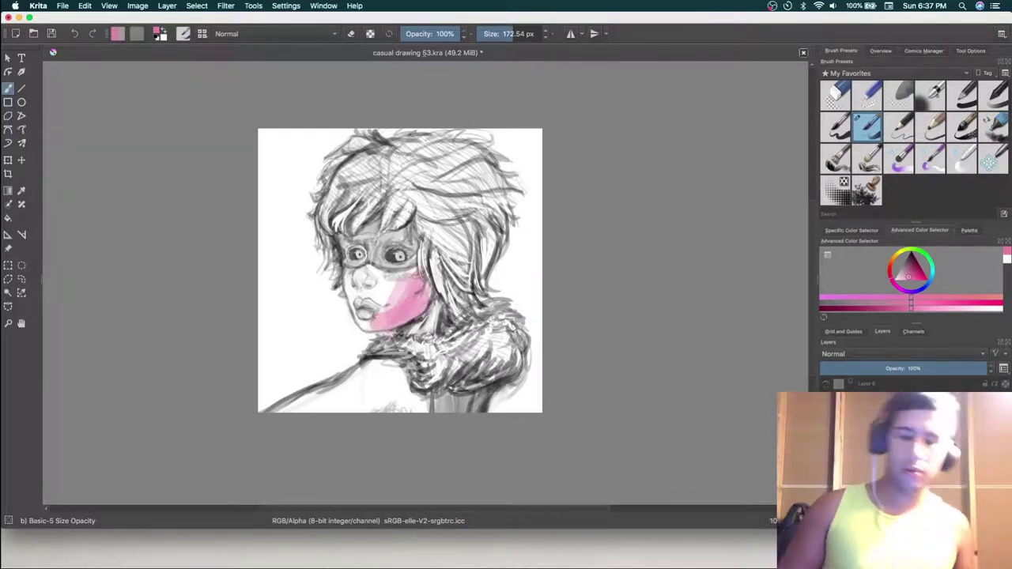
pyautogui.press('super+z')
pyautogui.press('super+z')
pyautogui.press('super+z')
pyautogui.press('super+z')
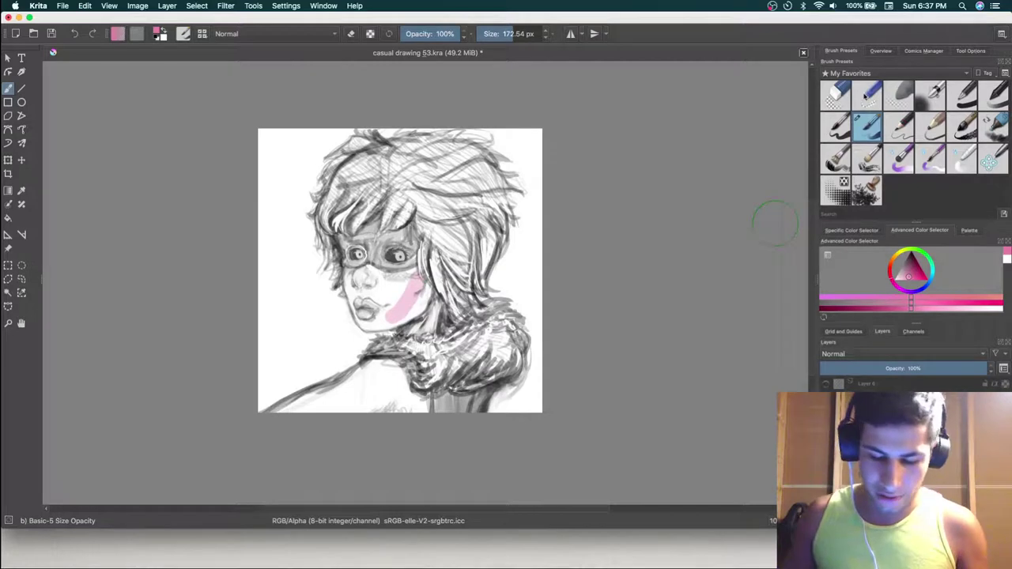
pyautogui.press('super+z')
pyautogui.press('super+z')
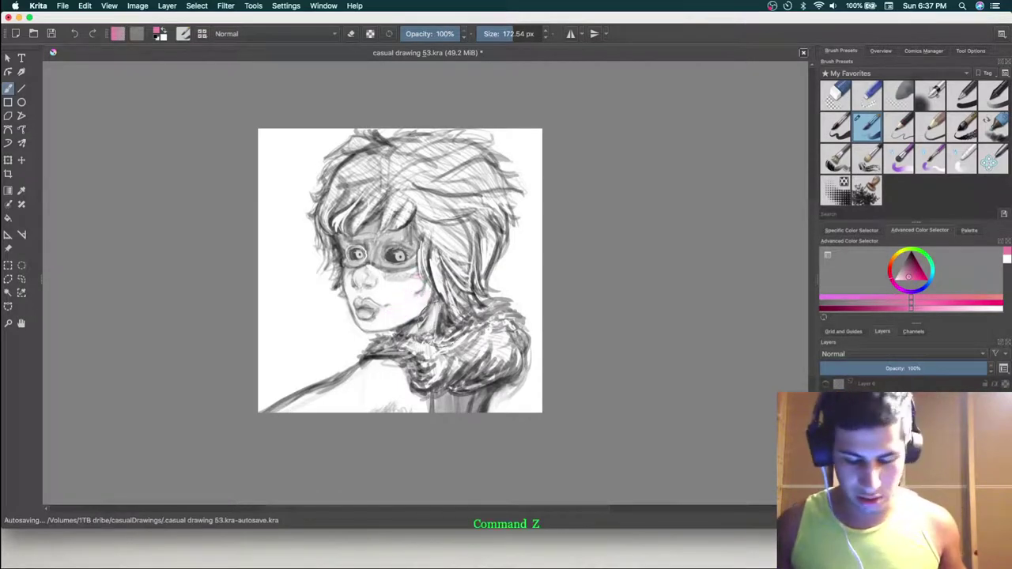
pyautogui.press('super+z')
pyautogui.press('super+z')
pyautogui.press('super+z')
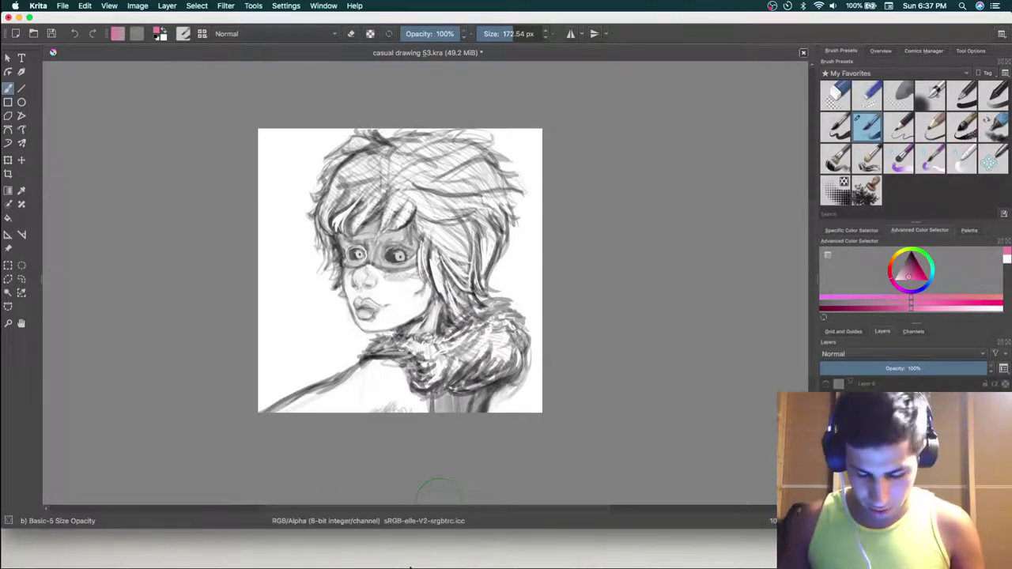
# Step: Open PureRef as a reference board beside the drawing and dismiss its update notice
pyautogui.moveTo(454, 550)
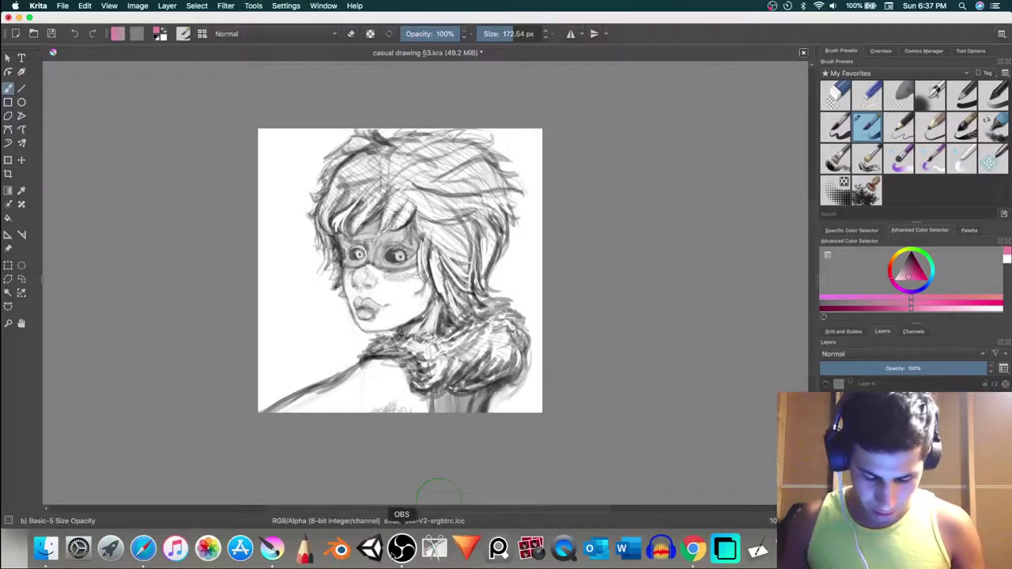
pyautogui.click(498, 548)
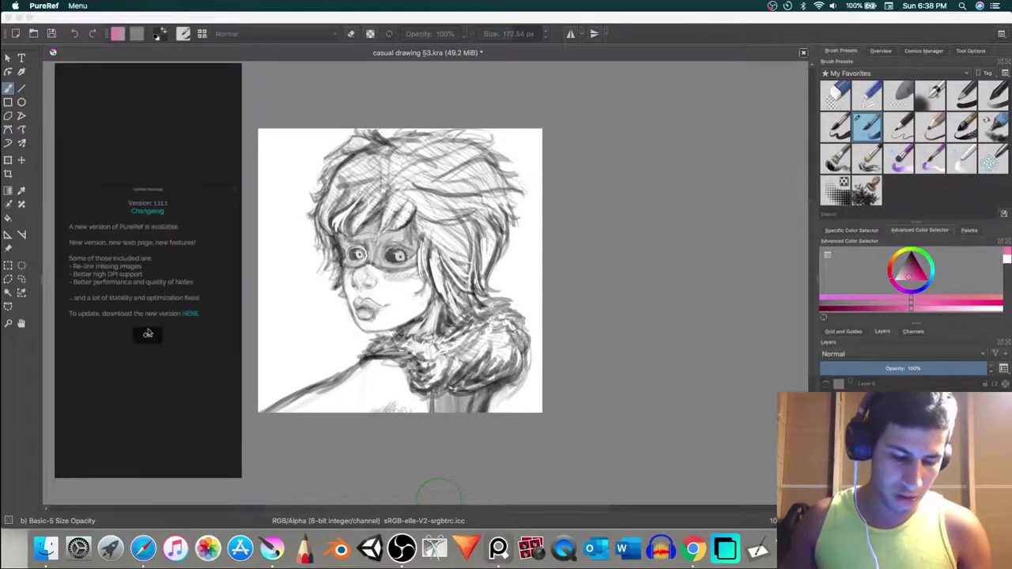
pyautogui.click(148, 334)
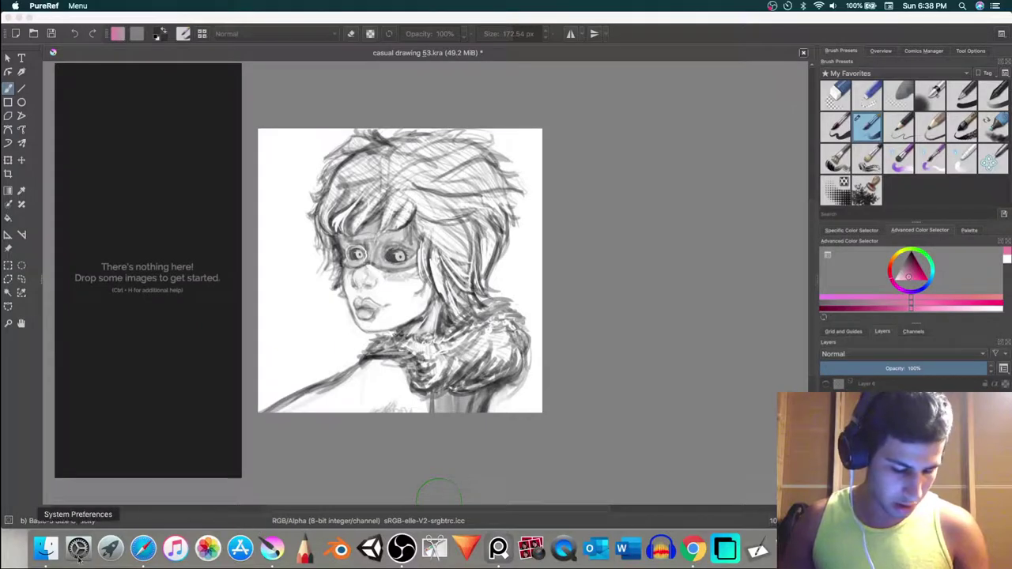
# Step: Switch to Safari and open the signed-in account's own YouTube channel page
pyautogui.click(145, 548)
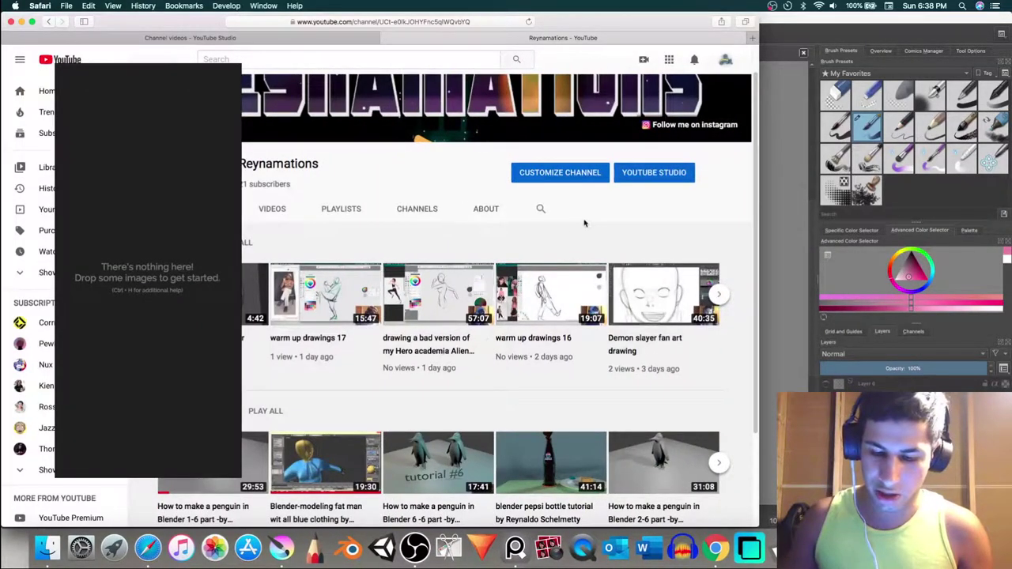
pyautogui.click(722, 63)
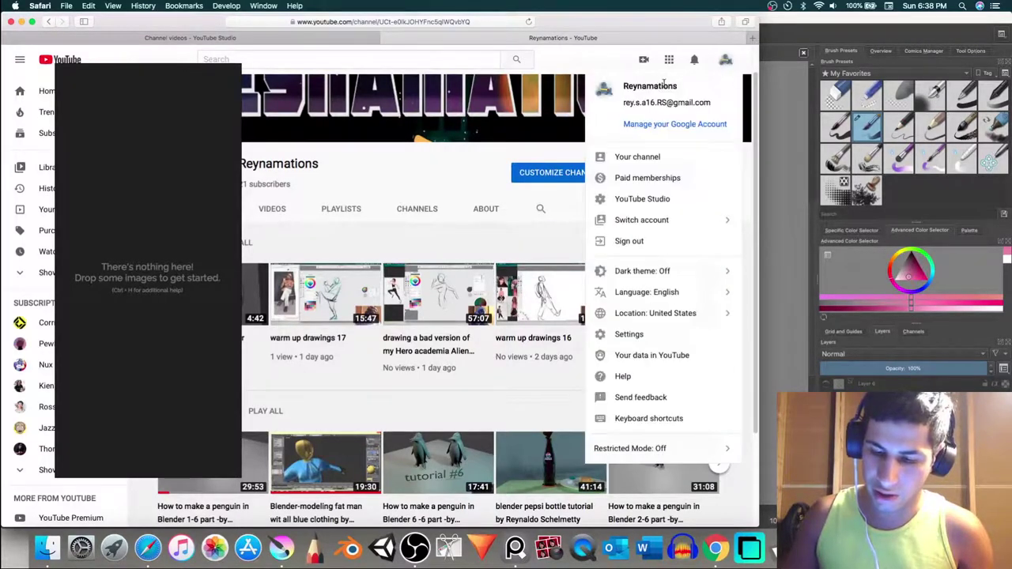
pyautogui.click(649, 157)
pyautogui.scroll(1, 656, 193)
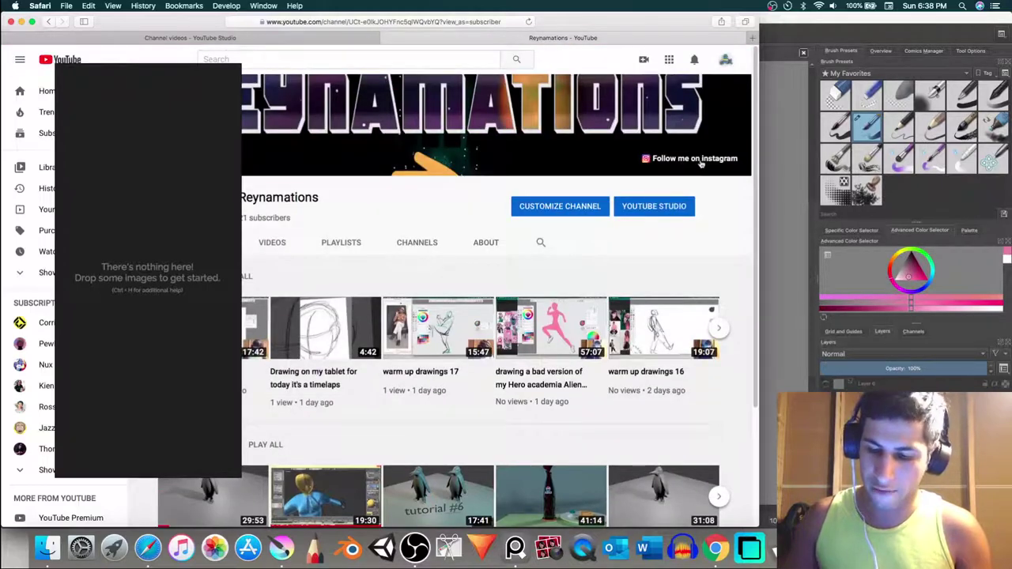
# Step: Search Google for "alien girl my hero academia" by reusing the earlier search from the browser history
pyautogui.click(480, 23)
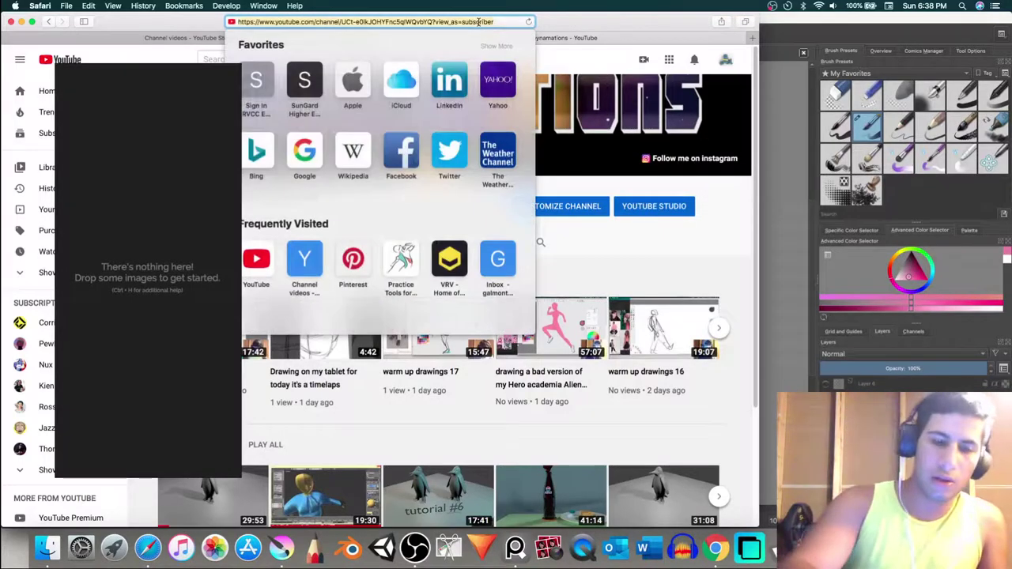
pyautogui.write('an')
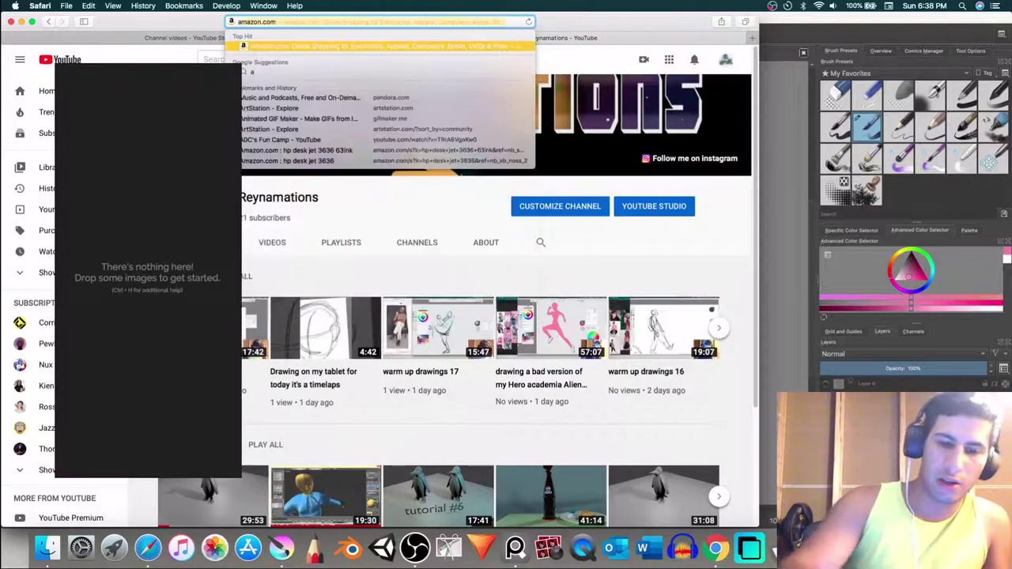
pyautogui.press('BackSpace')
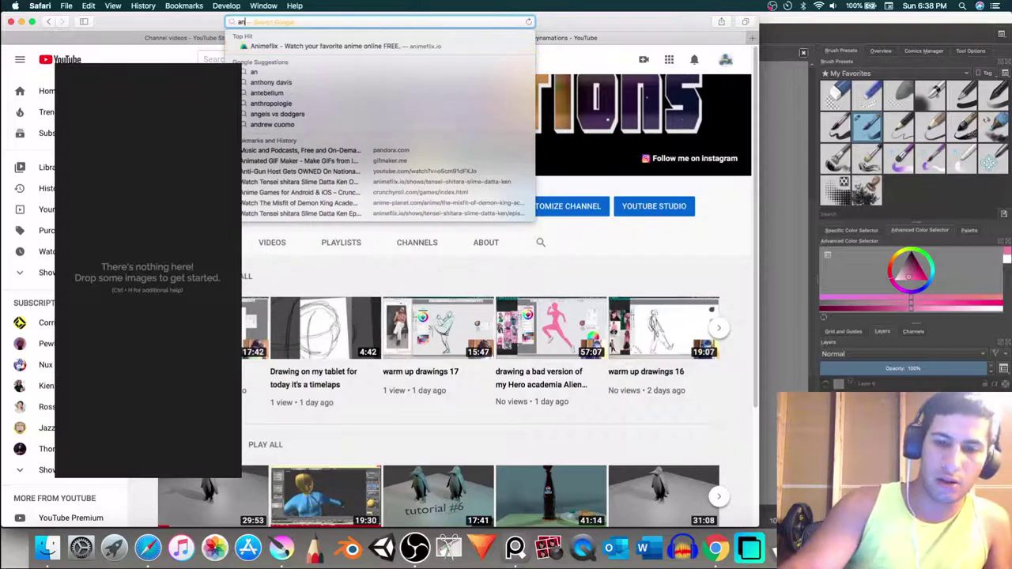
pyautogui.write('lian')
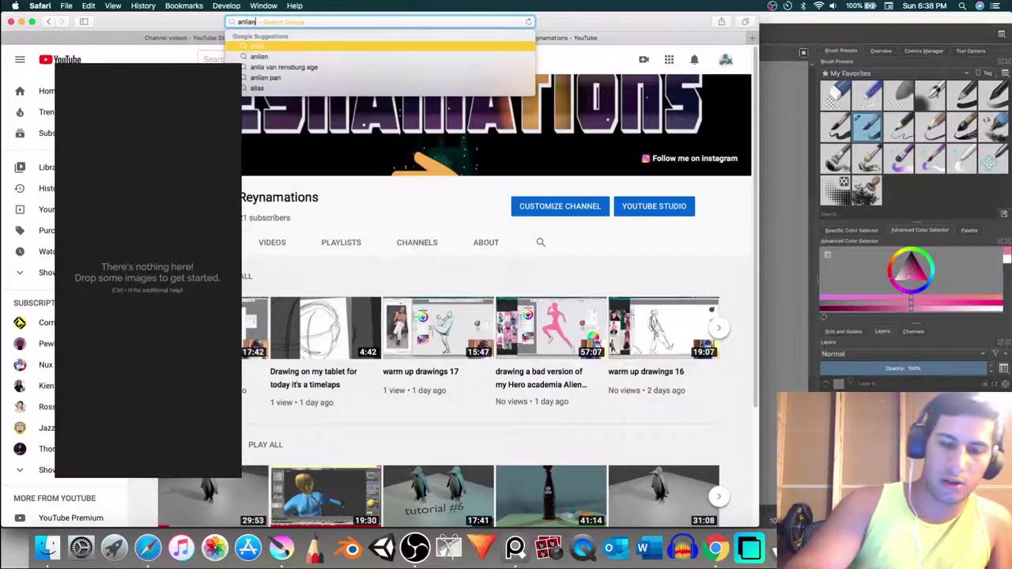
pyautogui.write(' g')
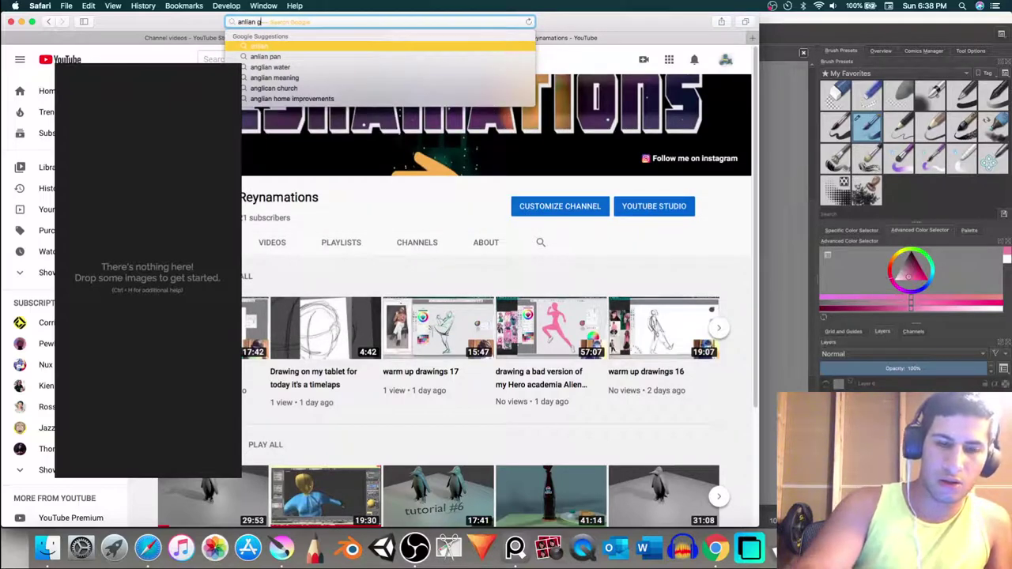
pyautogui.write('irl')
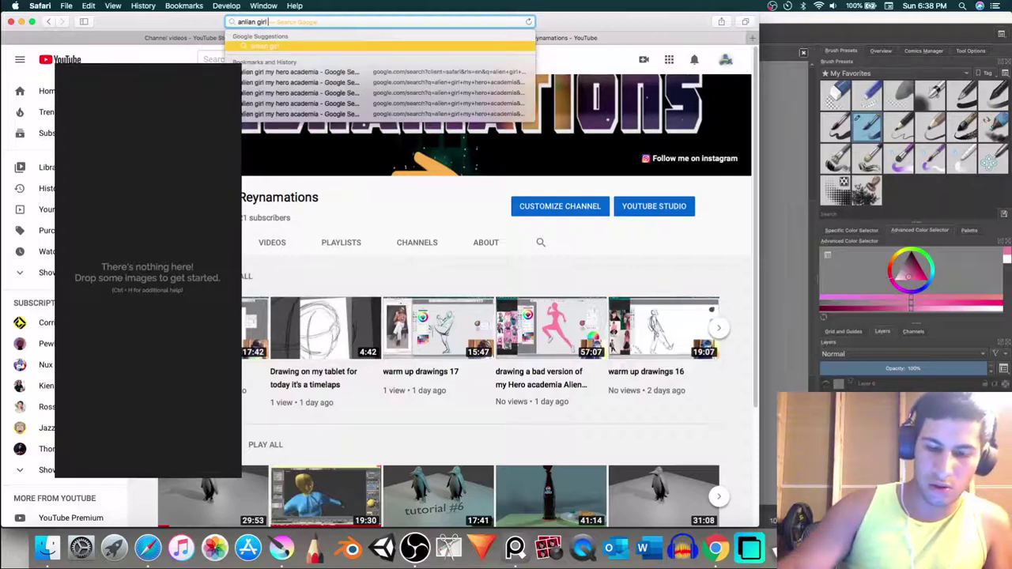
pyautogui.press('Down')
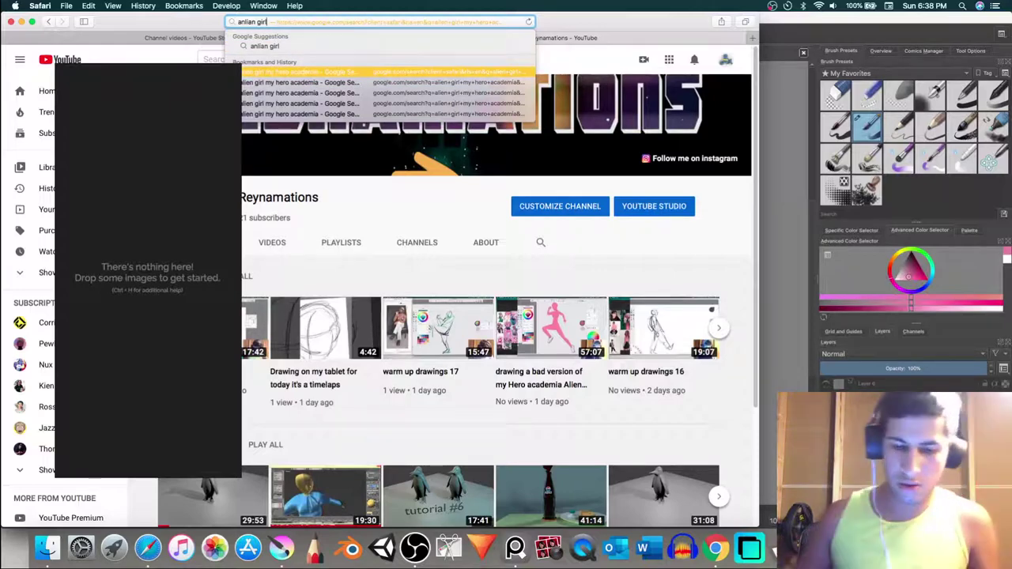
pyautogui.click(313, 71)
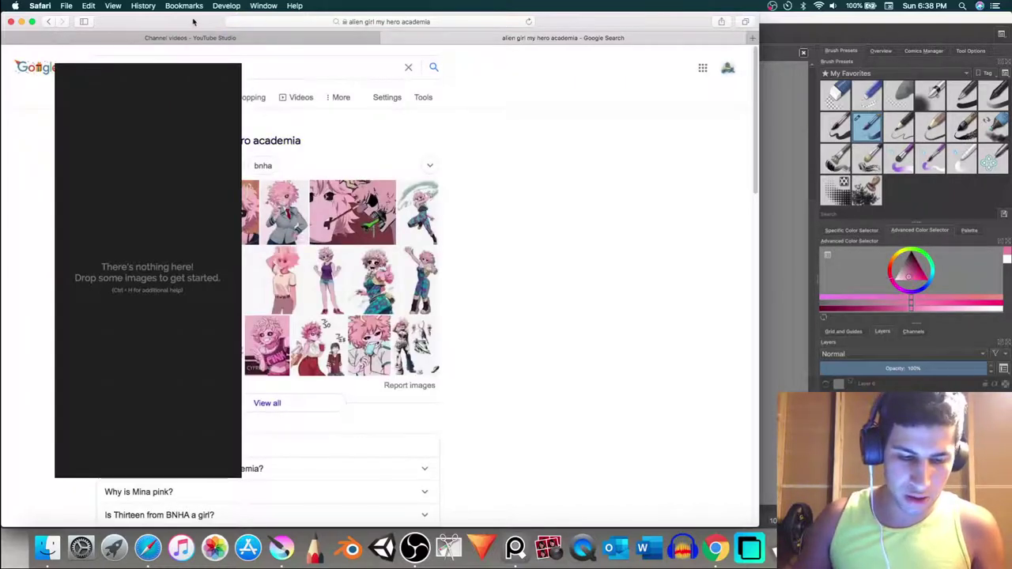
# Step: Place the browser beside the reference board, show the image results, and add the Happy Alien Day and white fur-collar portraits to the board
pyautogui.moveTo(194, 23)
pyautogui.mouseDown()
pyautogui.moveTo(435, 37)
pyautogui.moveTo(423, 37)
pyautogui.mouseUp()
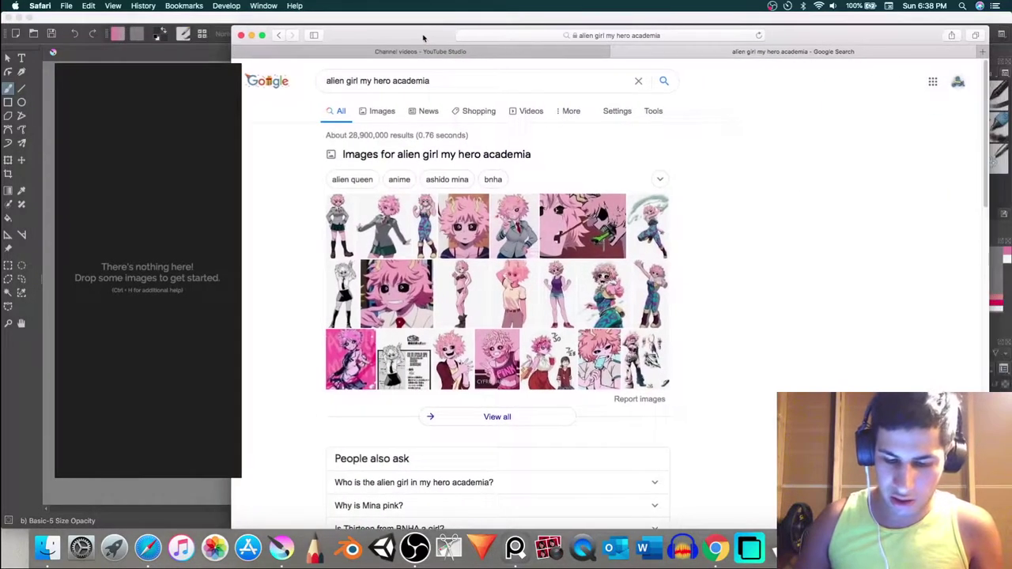
pyautogui.click(382, 112)
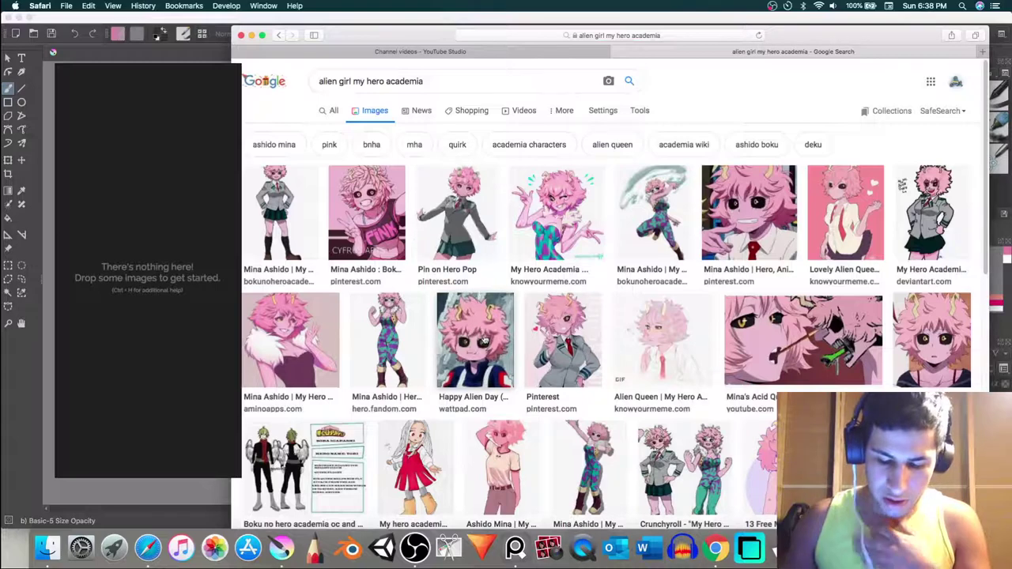
pyautogui.moveTo(484, 342); pyautogui.dragTo(117, 156)
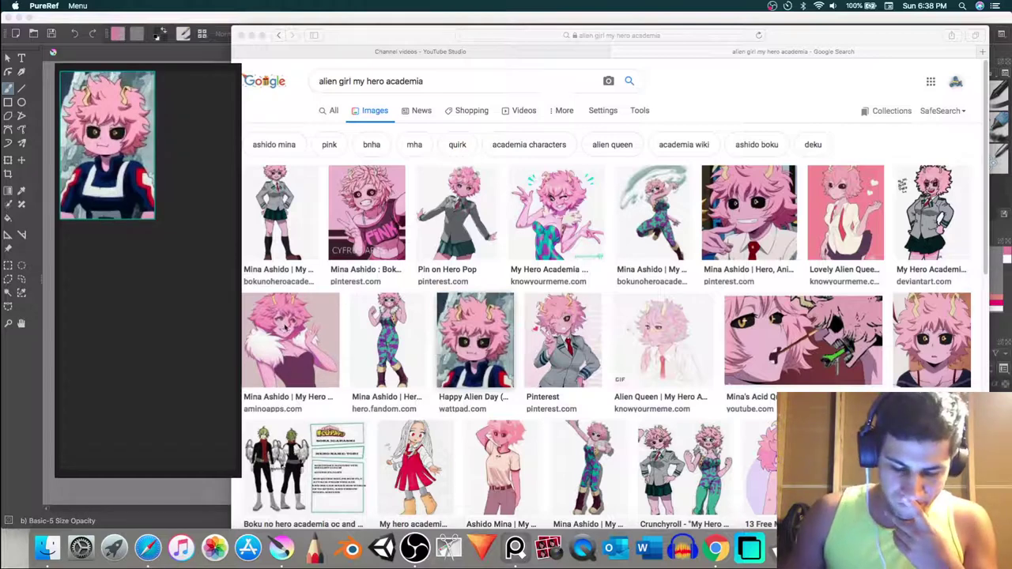
pyautogui.click(289, 328)
pyautogui.moveTo(294, 332); pyautogui.dragTo(201, 151)
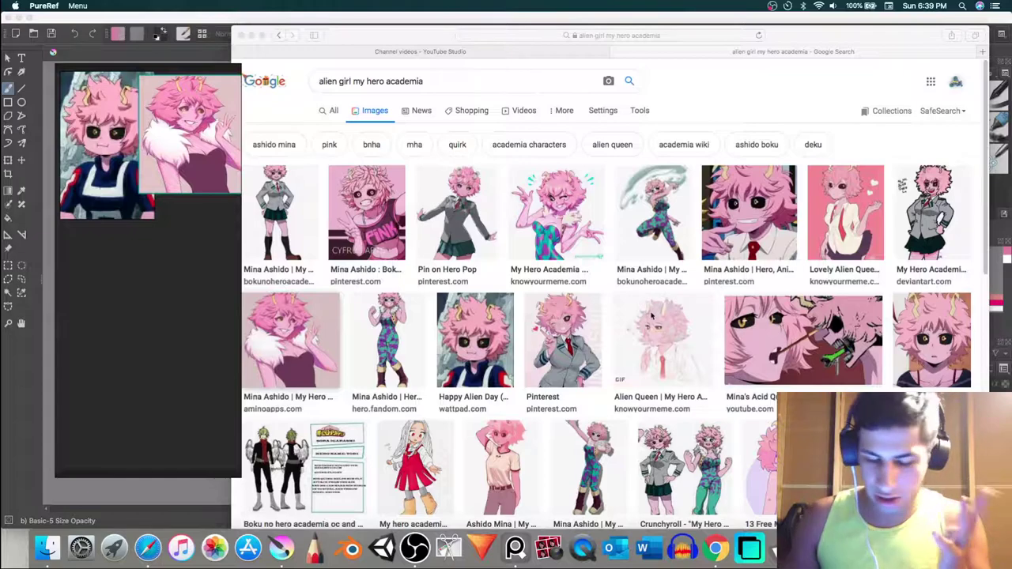
# Step: Find the cbr.com side-view image of the pink-haired character and add it to the reference board below the two portraits
pyautogui.scroll(-5, 616, 306)
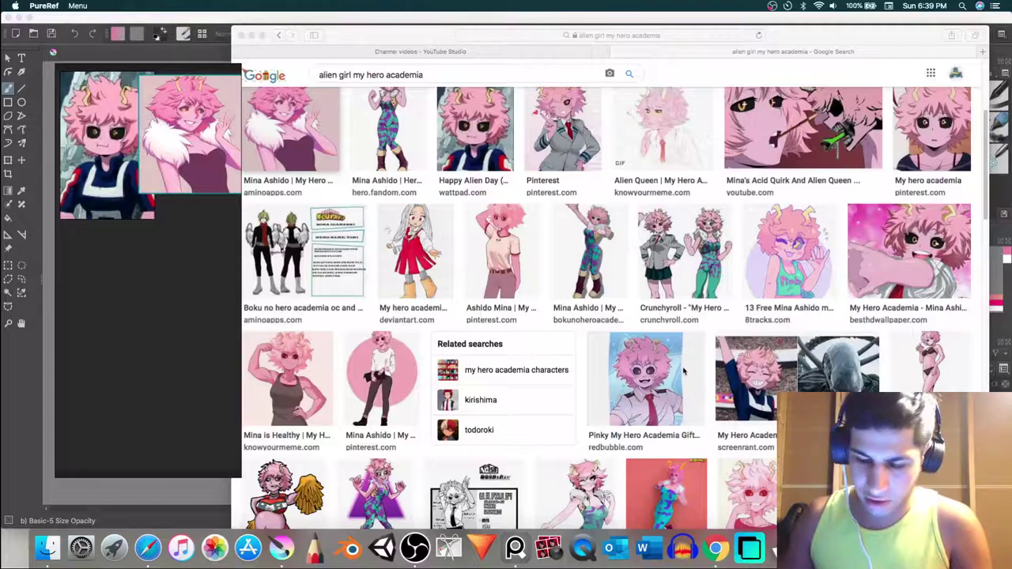
pyautogui.scroll(2, 687, 351)
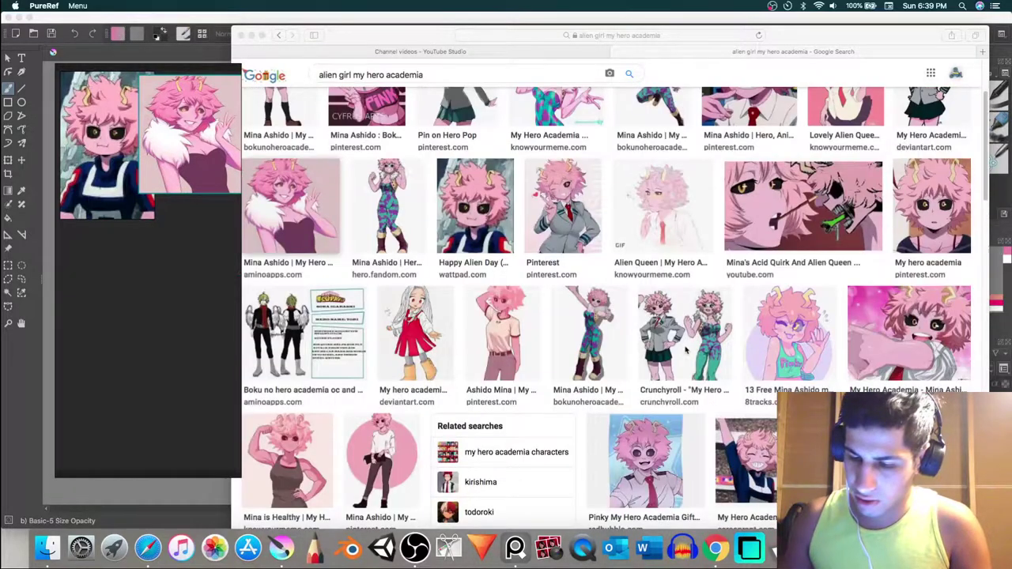
pyautogui.scroll(-8, 652, 364)
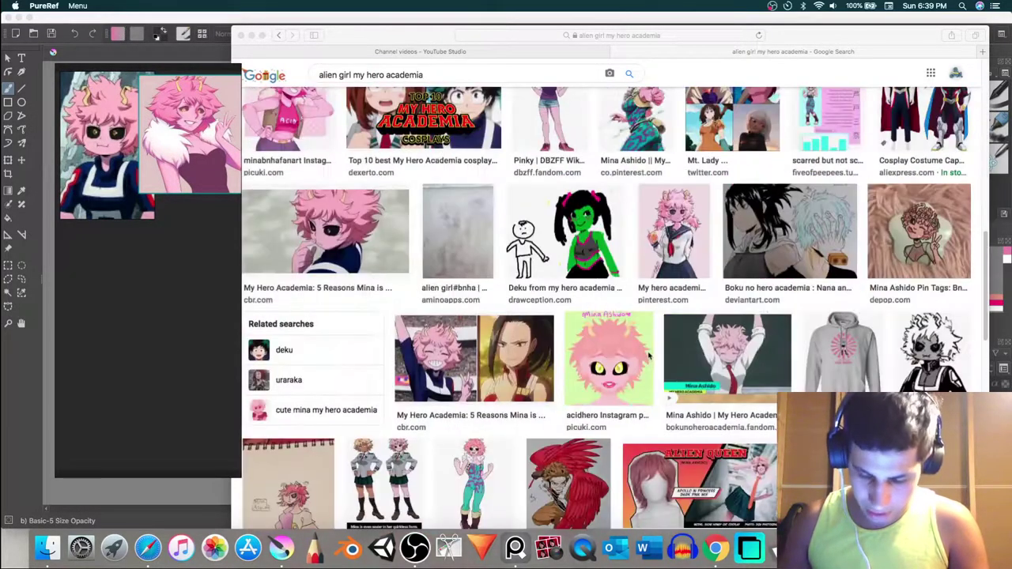
pyautogui.scroll(1, 646, 356)
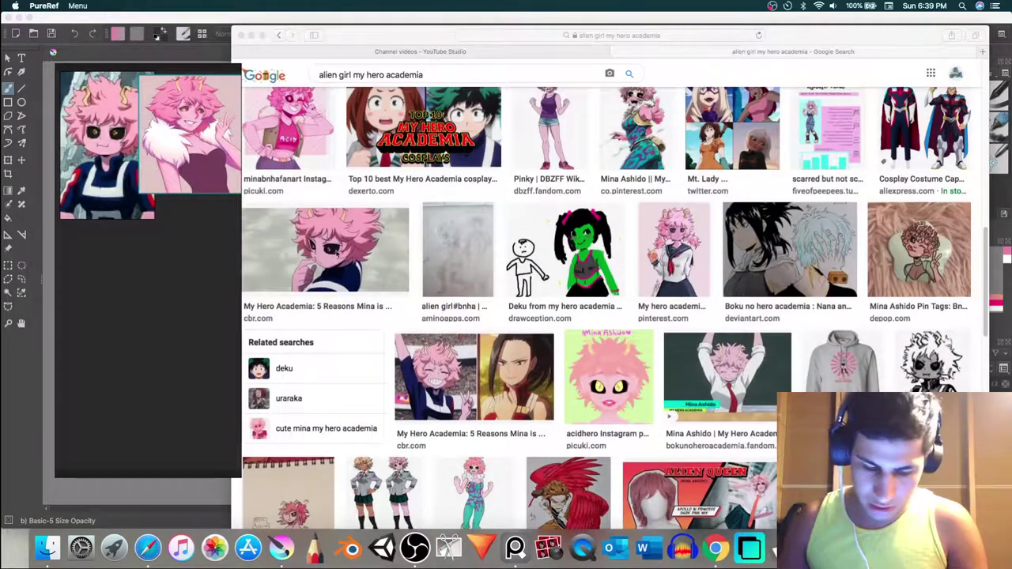
pyautogui.moveTo(340, 255); pyautogui.dragTo(119, 247)
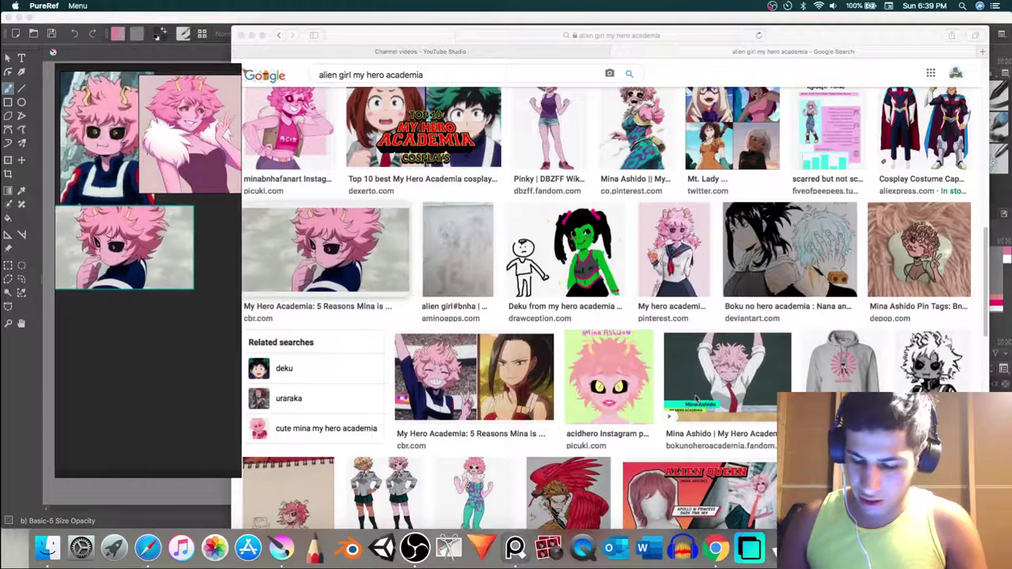
# Step: Open the large preview of the full-body my-bnha-art drawing and add it to the reference board beside the side-view image
pyautogui.scroll(-3, 696, 399)
pyautogui.scroll(-1, 458, 419)
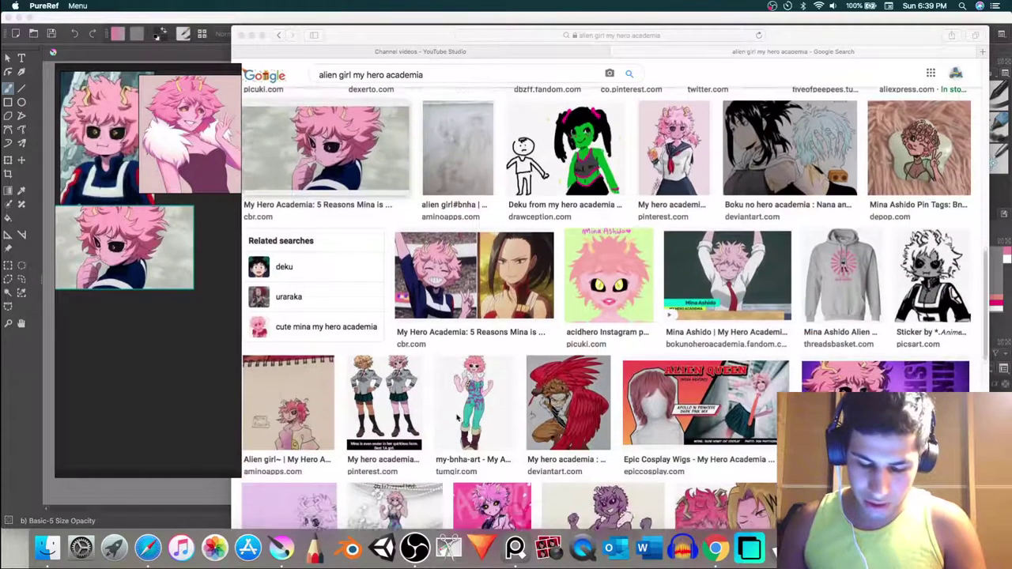
pyautogui.click(478, 390)
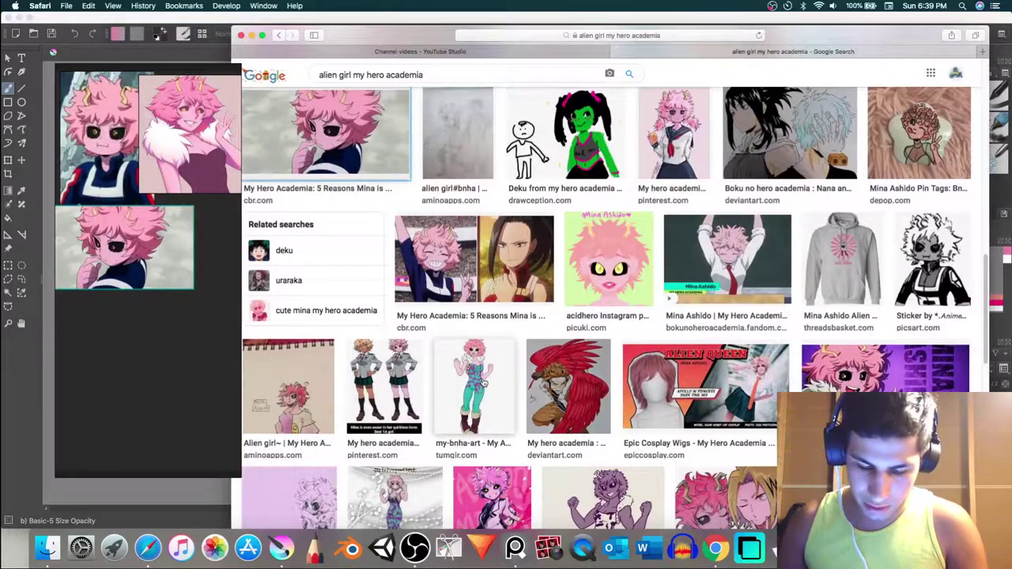
pyautogui.click(484, 384)
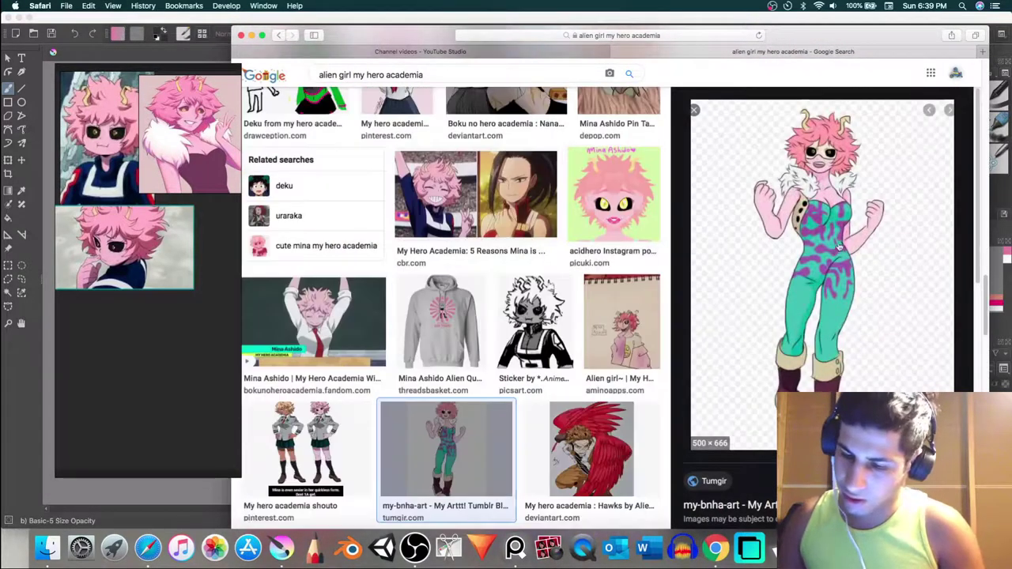
pyautogui.click(823, 243)
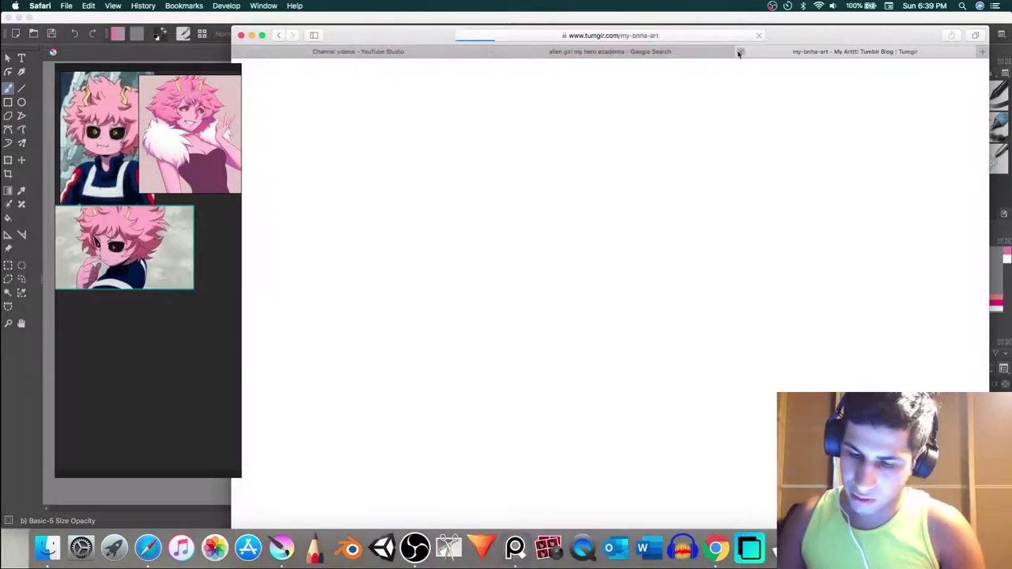
pyautogui.click(741, 52)
pyautogui.moveTo(810, 277); pyautogui.dragTo(177, 334)
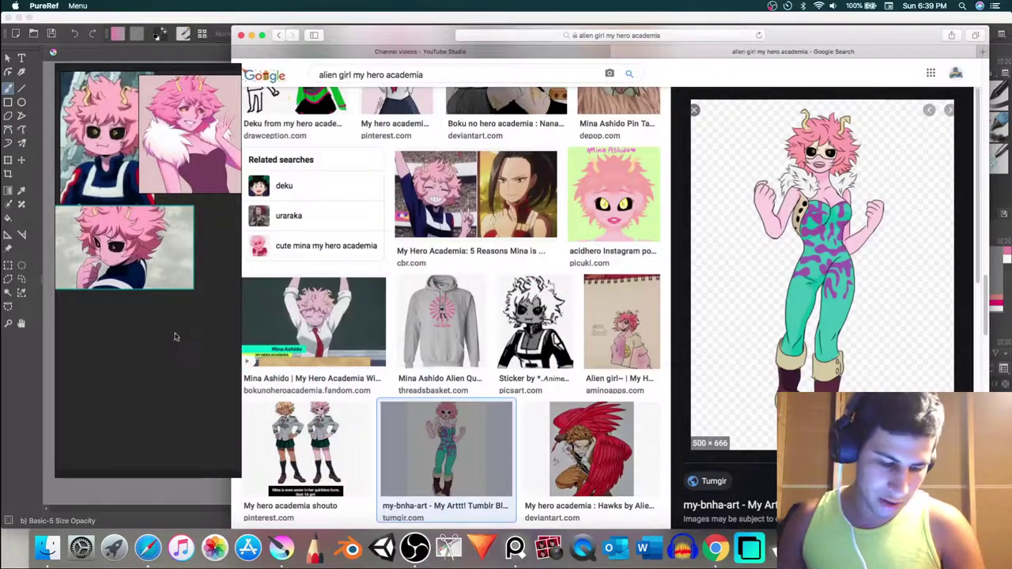
pyautogui.scroll(6, 212, 376)
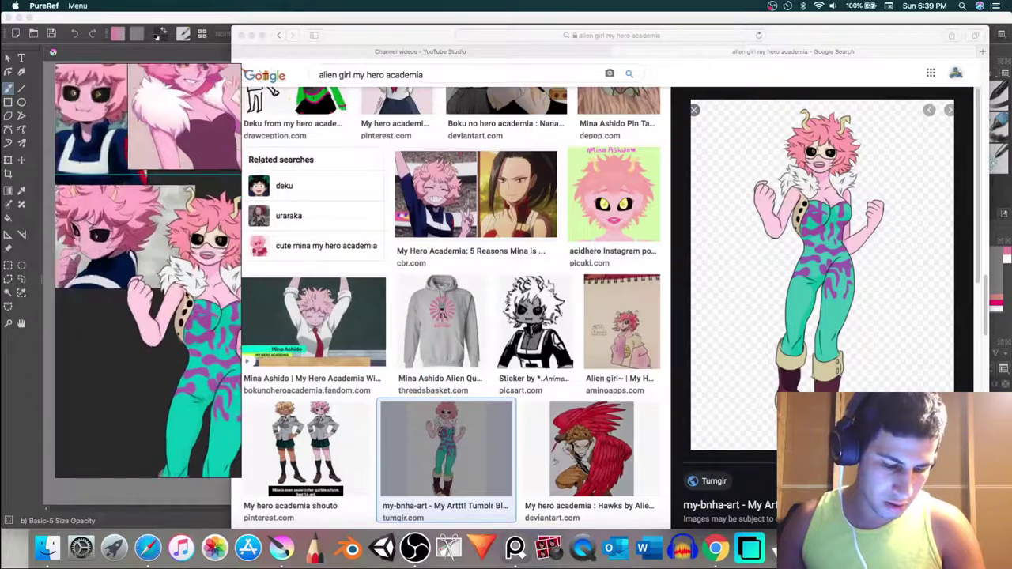
pyautogui.scroll(-4, 141, 314)
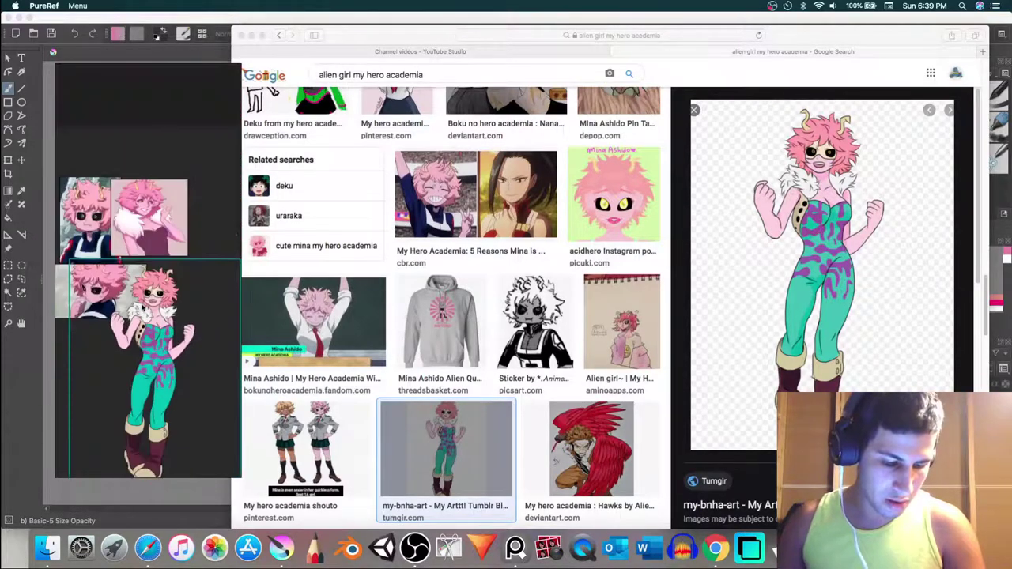
pyautogui.scroll(3, 123, 336)
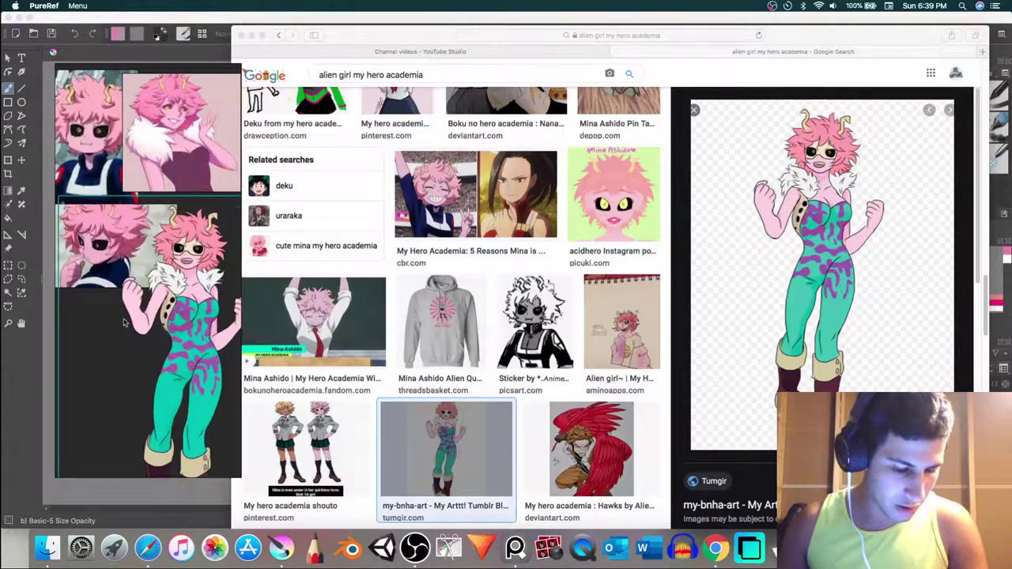
pyautogui.moveTo(124, 323); pyautogui.dragTo(171, 335)
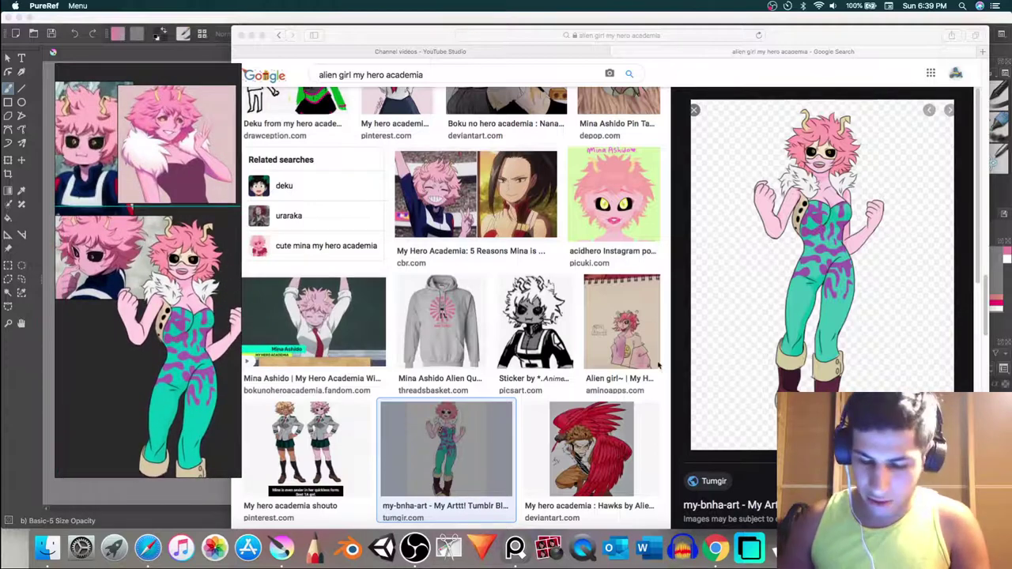
# Step: Close the large image preview and look through the search results for more reference pictures of the pink-haired character
pyautogui.click(695, 117)
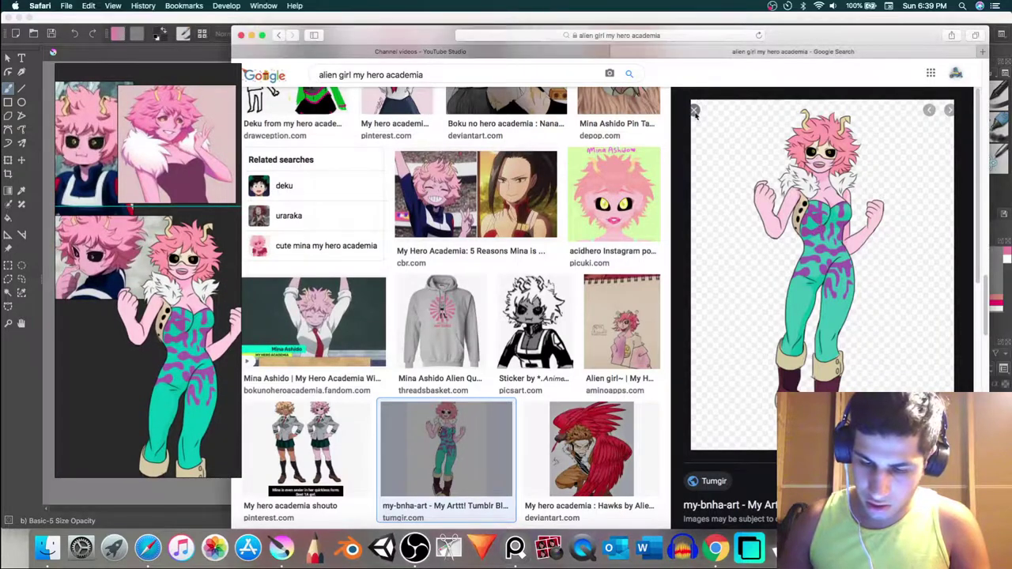
pyautogui.click(695, 113)
pyautogui.scroll(-5, 601, 316)
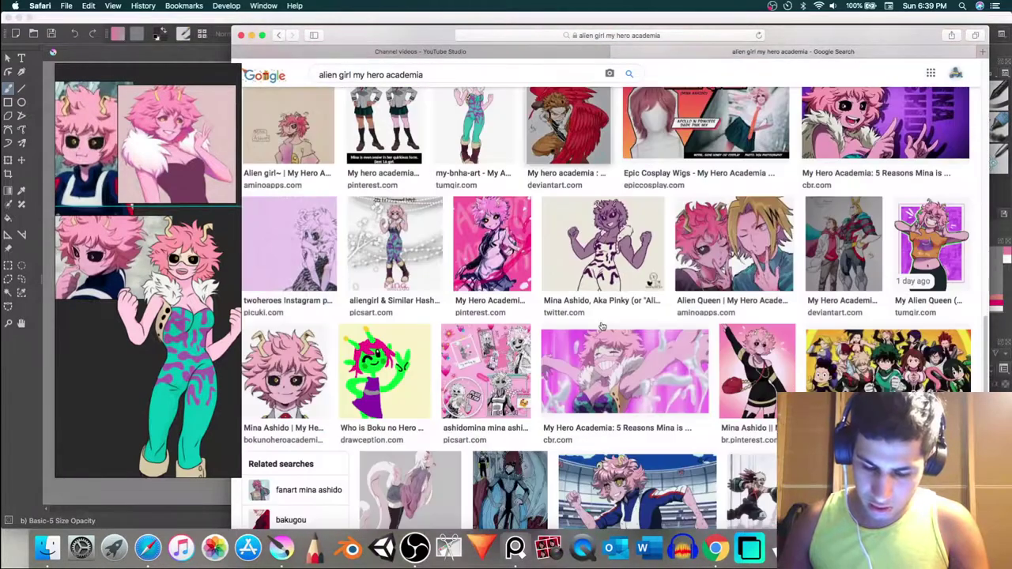
pyautogui.scroll(-3, 633, 325)
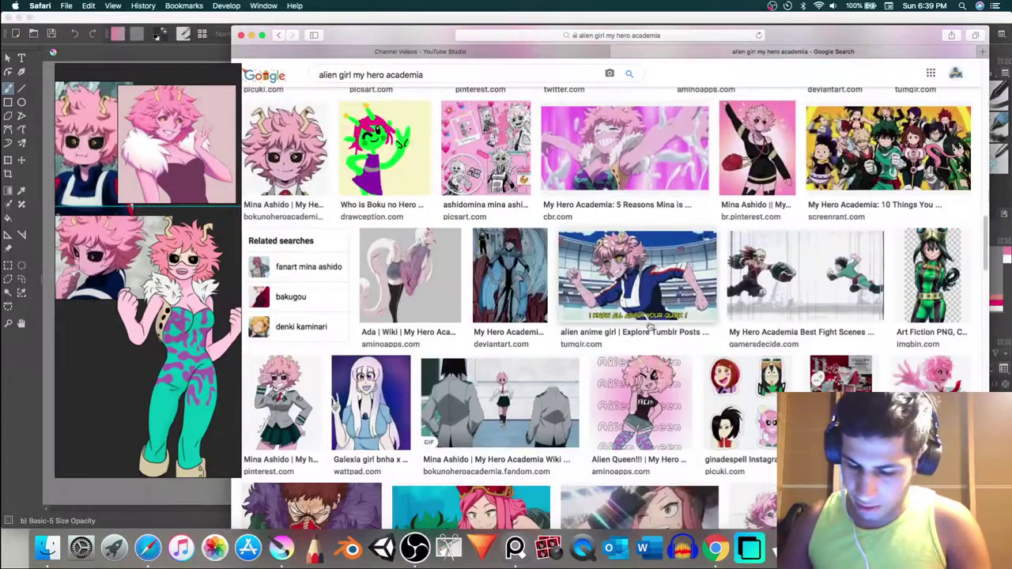
pyautogui.scroll(-1, 647, 328)
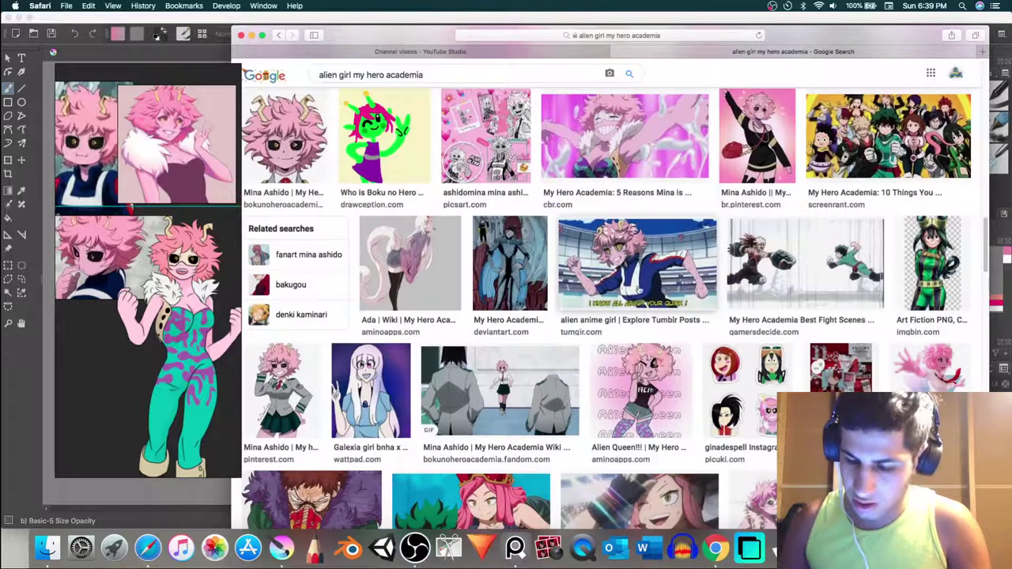
pyautogui.scroll(-2, 642, 293)
pyautogui.scroll(-1, 645, 298)
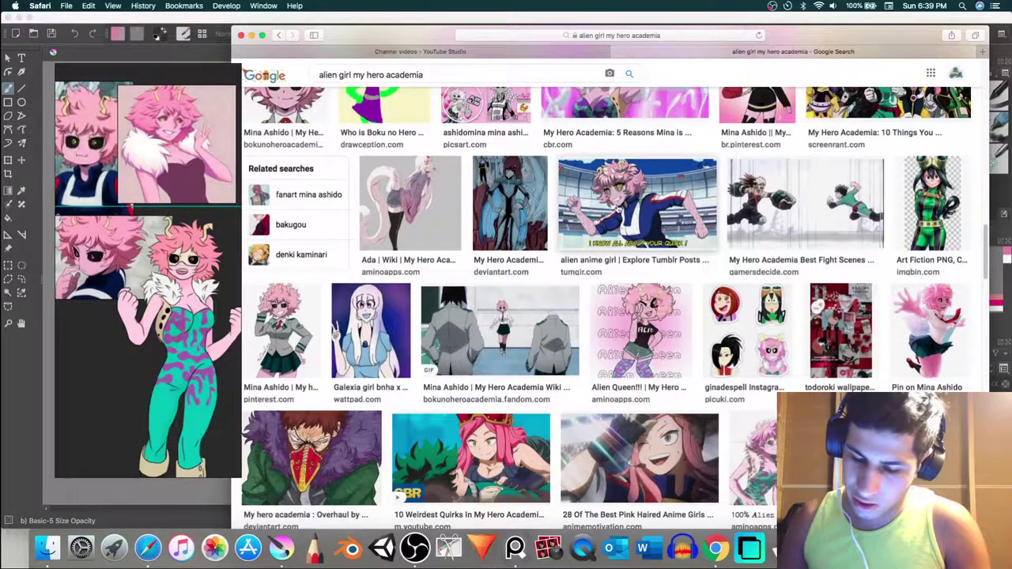
pyautogui.scroll(-6, 613, 212)
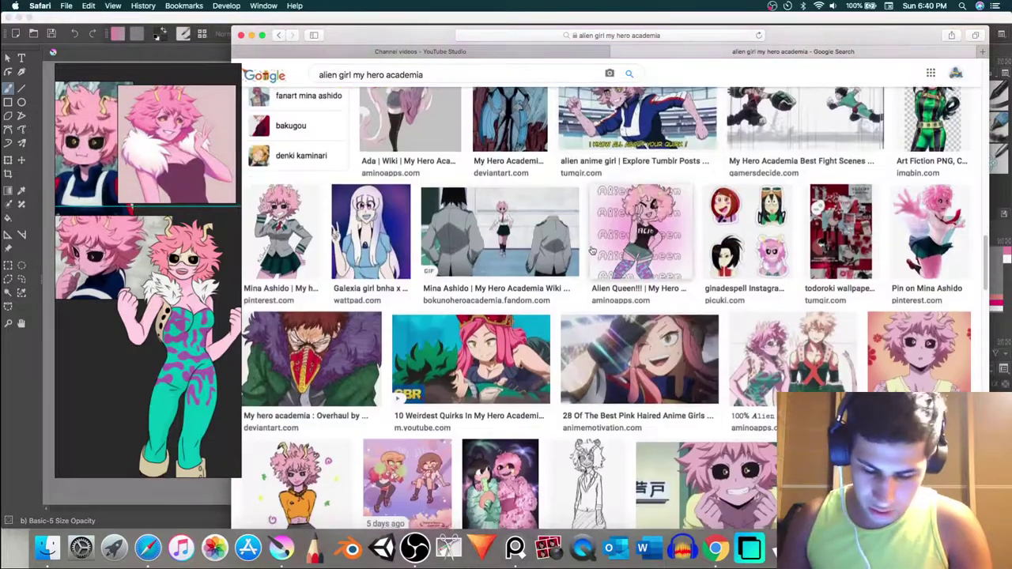
pyautogui.scroll(-6, 593, 251)
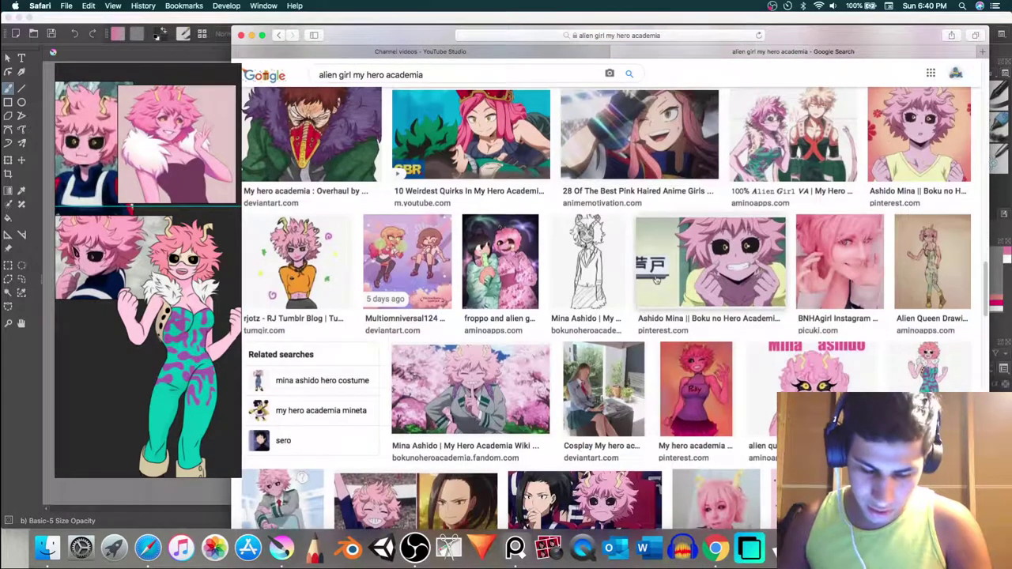
pyautogui.scroll(-2, 656, 280)
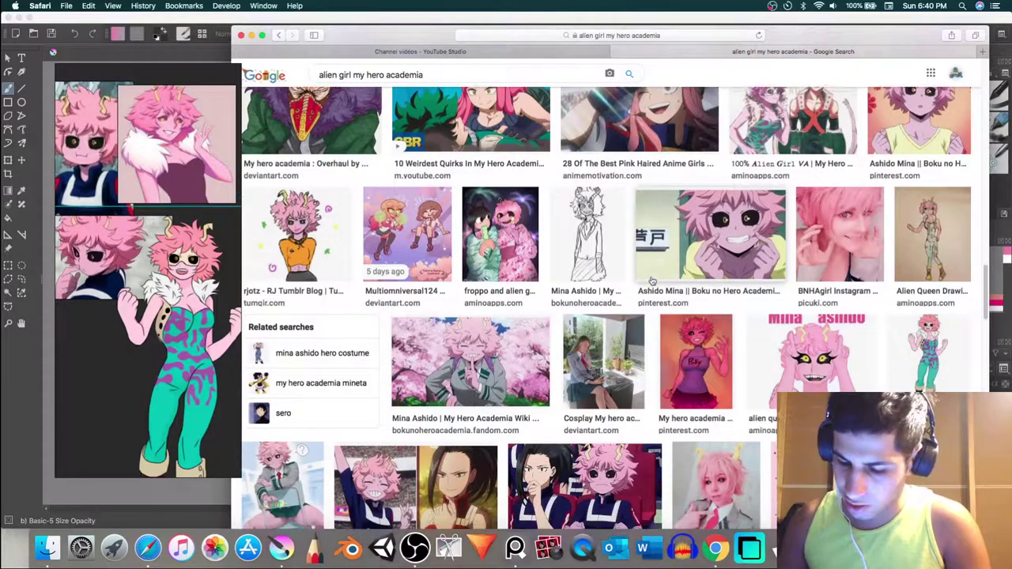
pyautogui.scroll(-2, 653, 284)
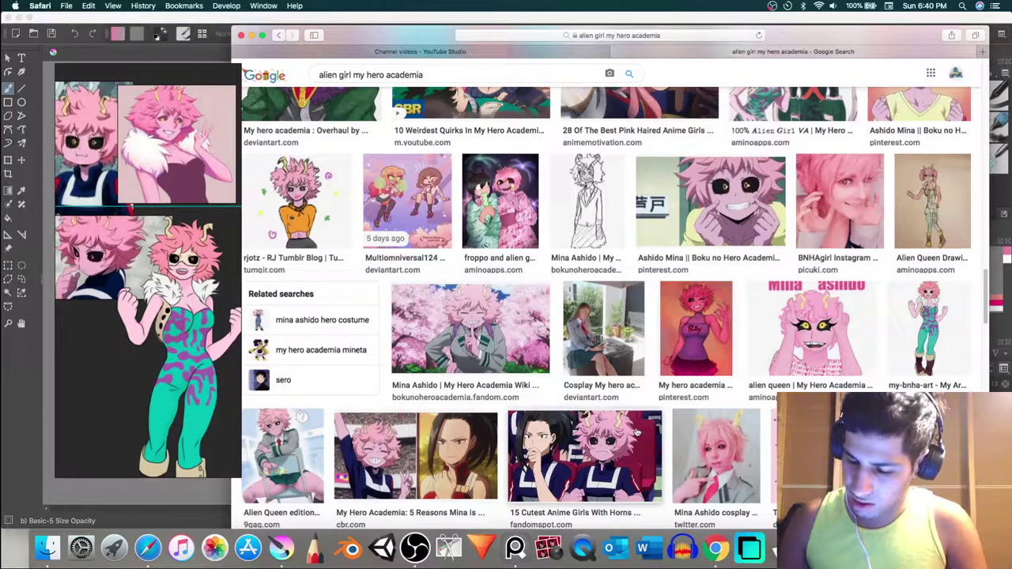
pyautogui.scroll(15, 637, 431)
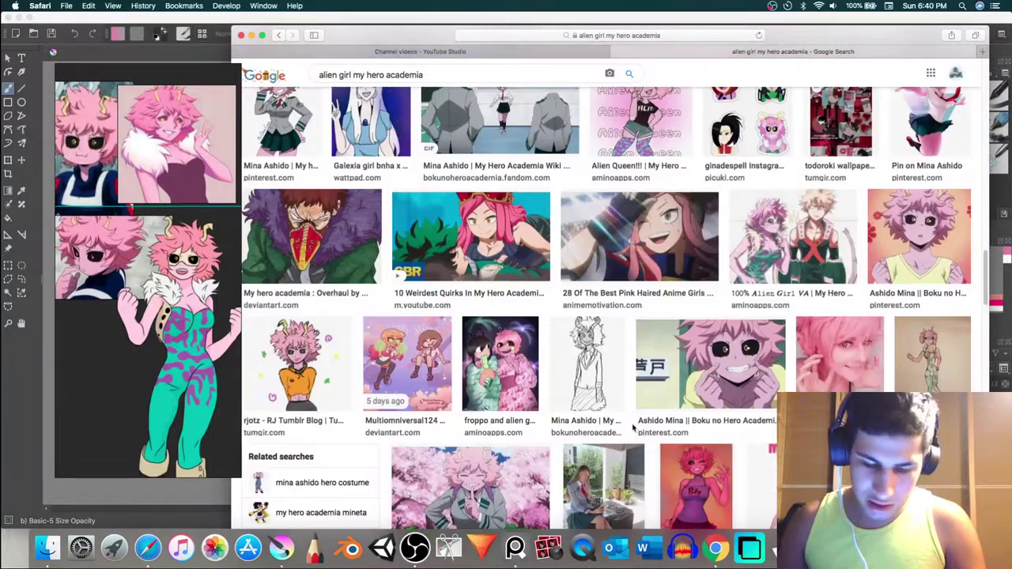
pyautogui.scroll(10, 534, 403)
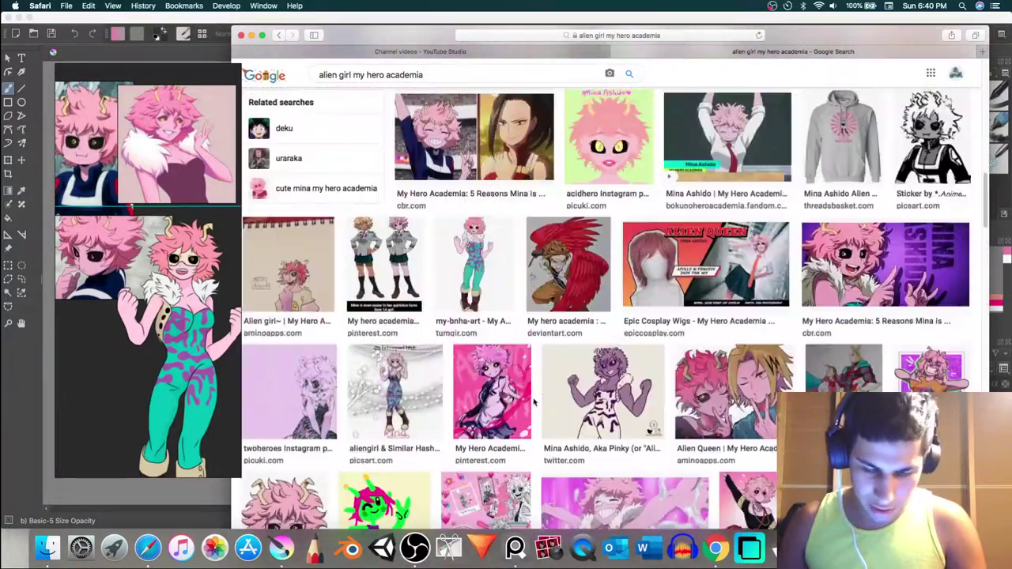
pyautogui.scroll(8, 533, 403)
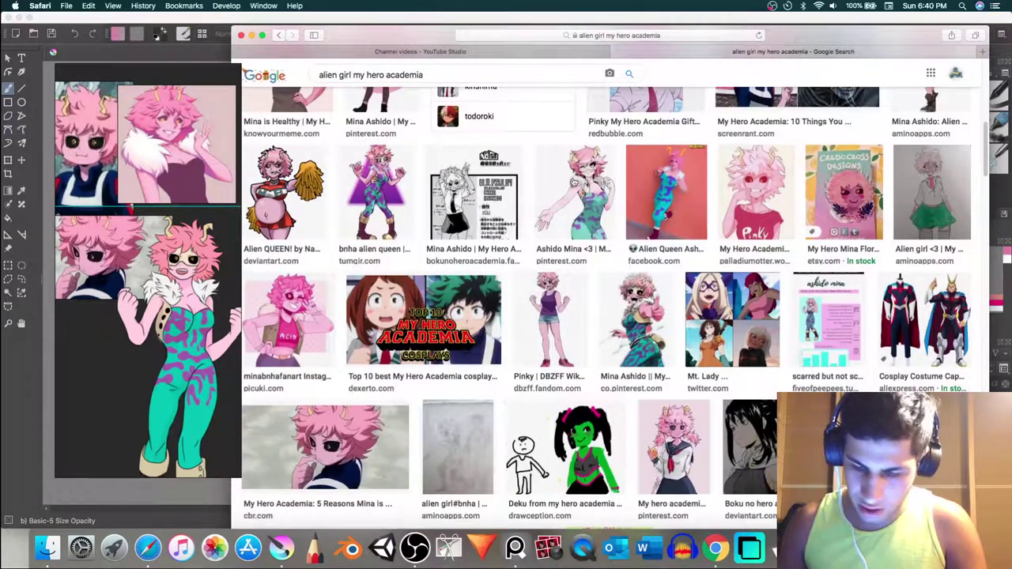
pyautogui.scroll(5, 535, 401)
pyautogui.scroll(3, 545, 262)
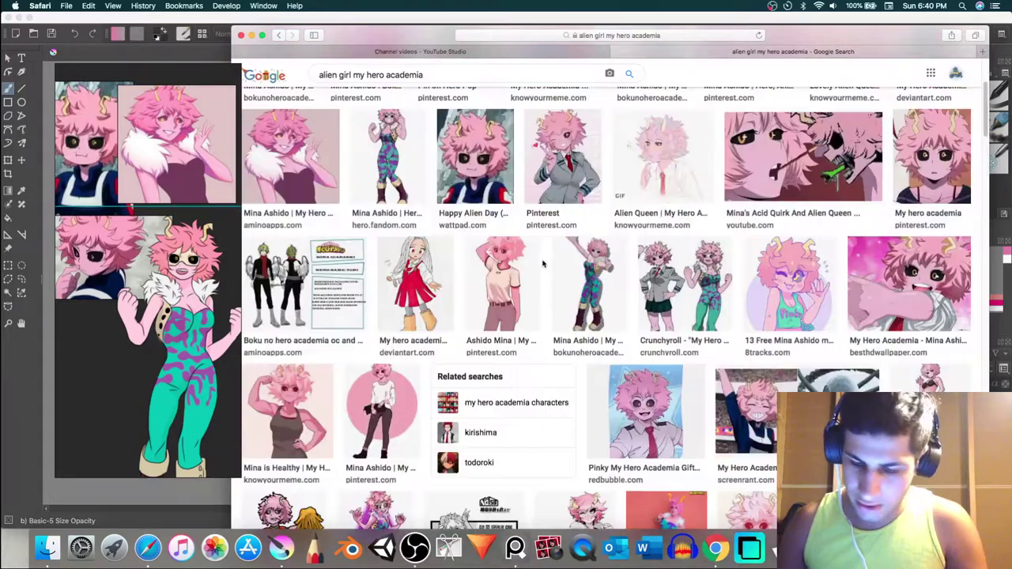
# Step: Find the front-facing Mina Ashido head portrait on a white background and add it to the reference board below the side-view image
pyautogui.scroll(-7, 546, 265)
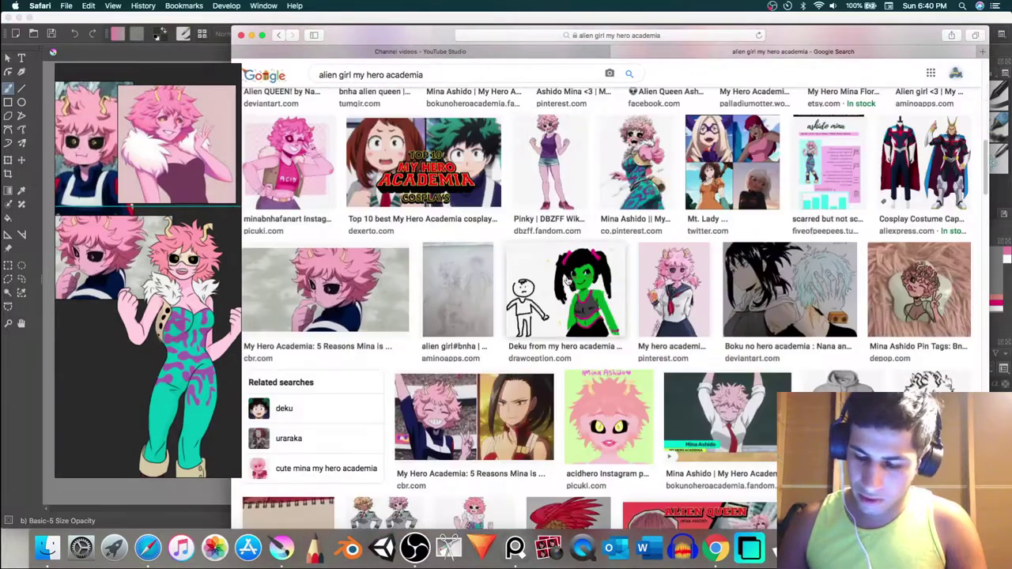
pyautogui.scroll(-15, 666, 468)
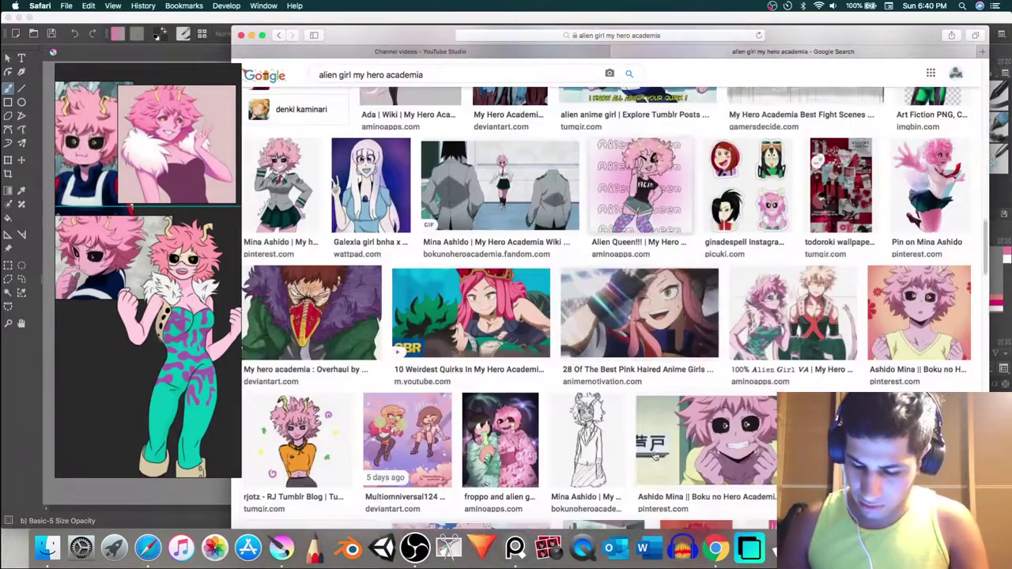
pyautogui.scroll(-6, 656, 457)
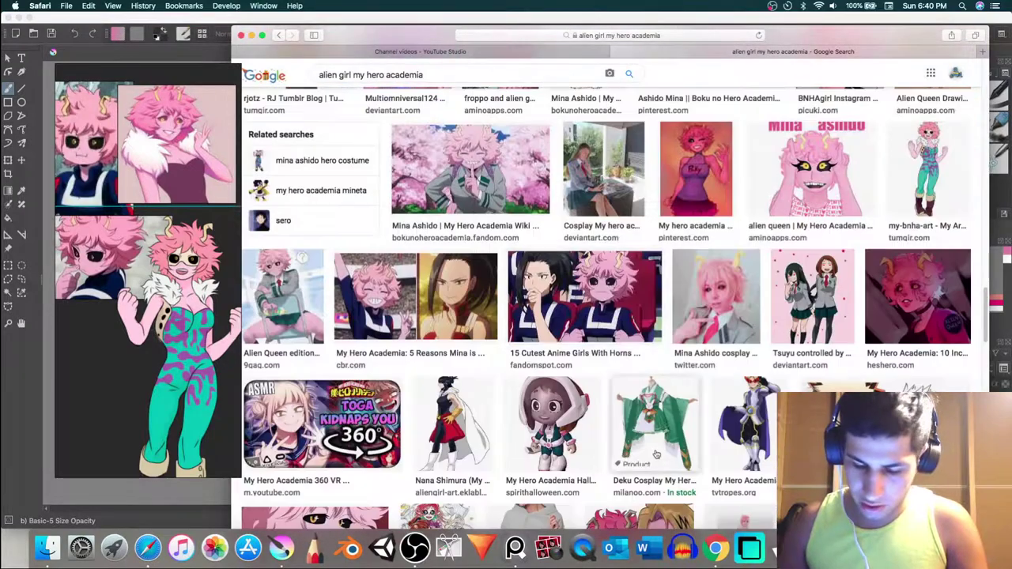
pyautogui.scroll(-4, 655, 457)
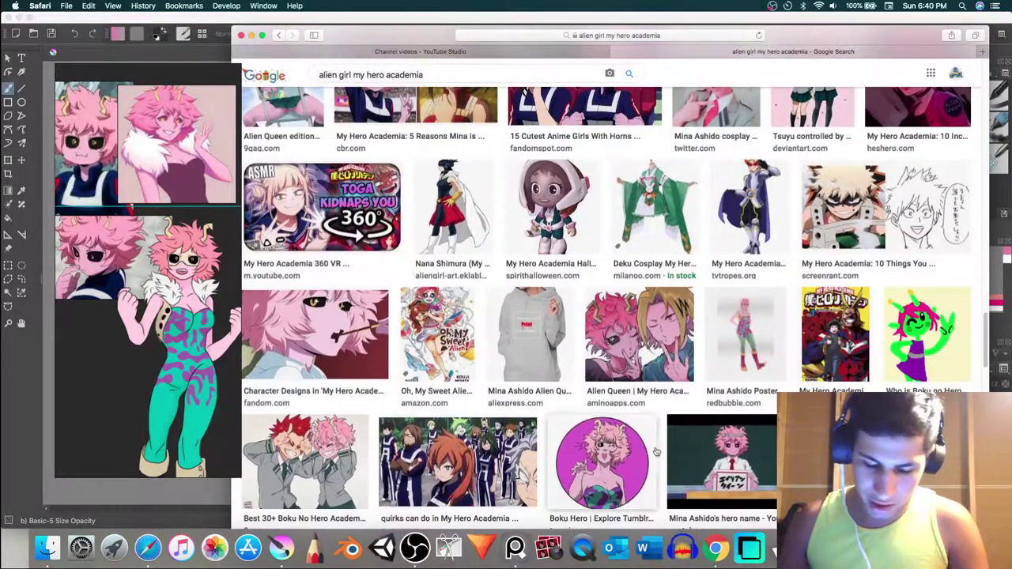
pyautogui.scroll(-5, 651, 450)
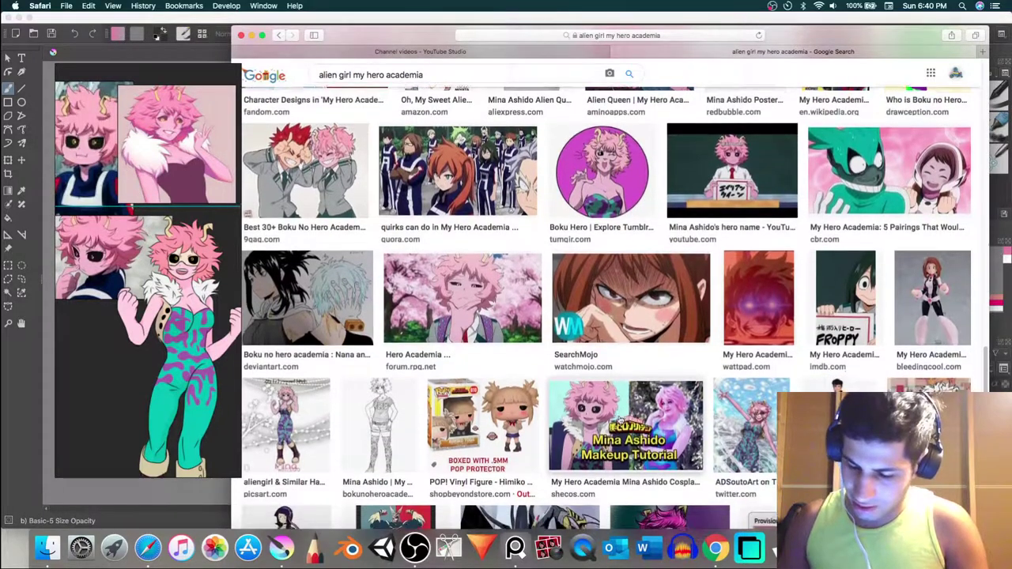
pyautogui.scroll(-2, 621, 418)
pyautogui.scroll(-2, 613, 414)
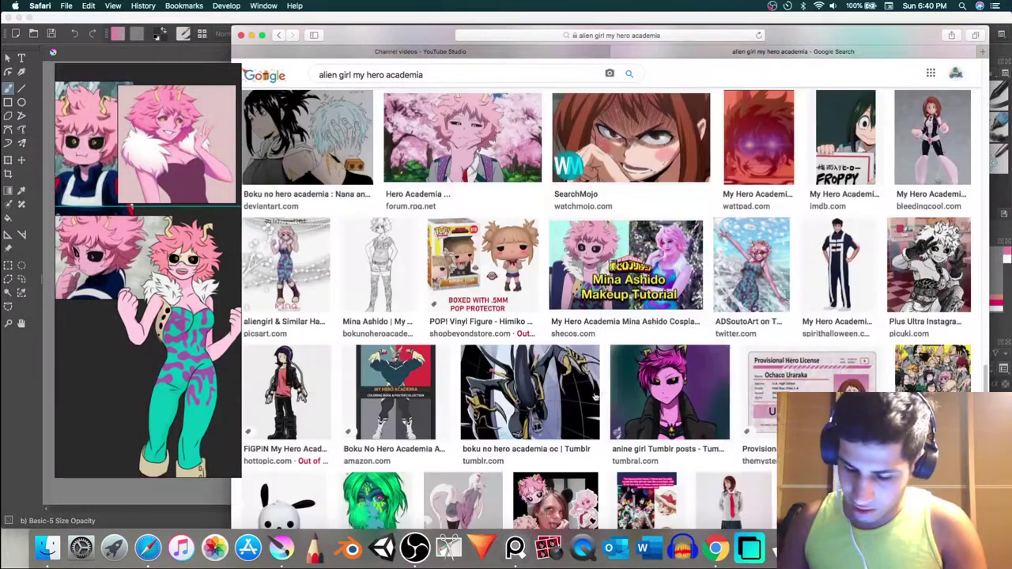
pyautogui.scroll(-2, 586, 404)
pyautogui.scroll(-5, 572, 401)
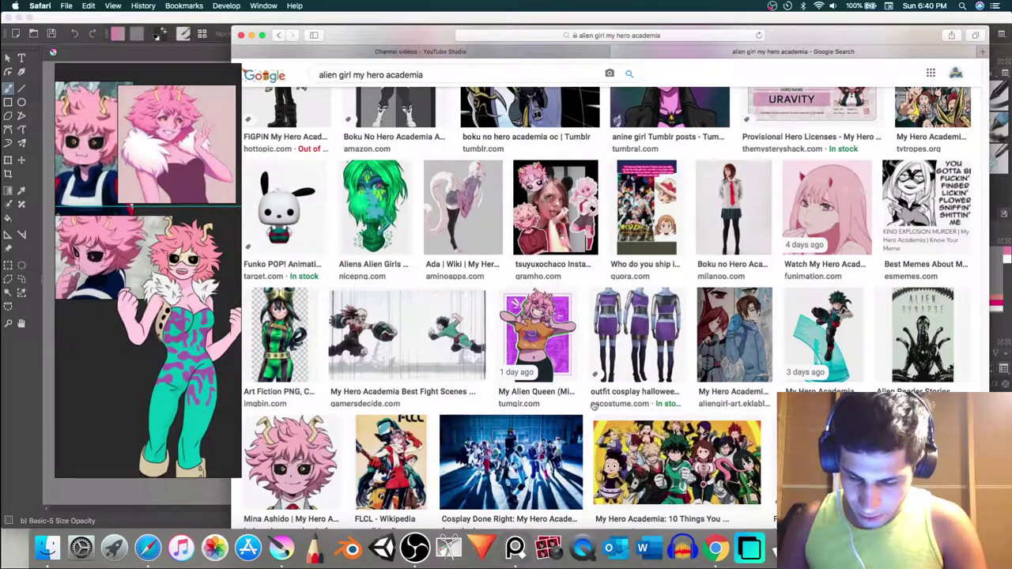
pyautogui.scroll(-1, 661, 434)
pyautogui.scroll(-2, 650, 433)
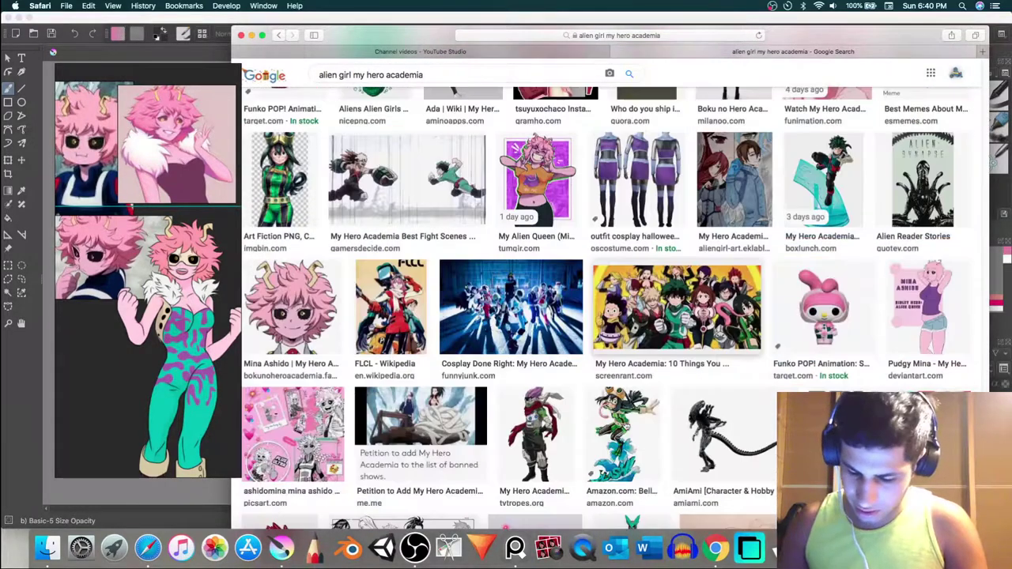
pyautogui.moveTo(312, 326); pyautogui.dragTo(120, 350)
# Step: Examine the remaining image results down to the end of the page for further usable pictures of the character
pyautogui.scroll(-10, 607, 316)
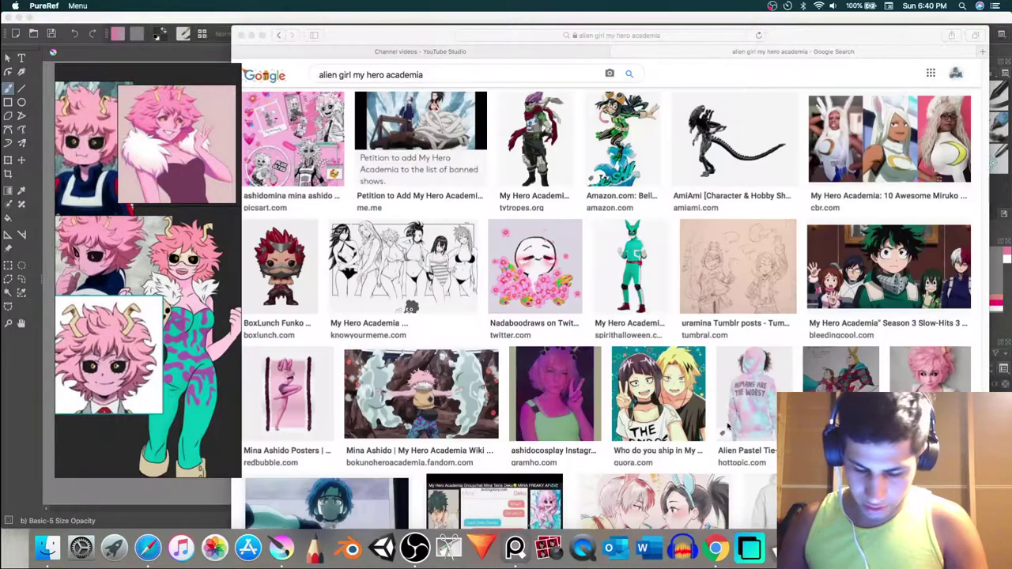
pyautogui.scroll(-5, 606, 316)
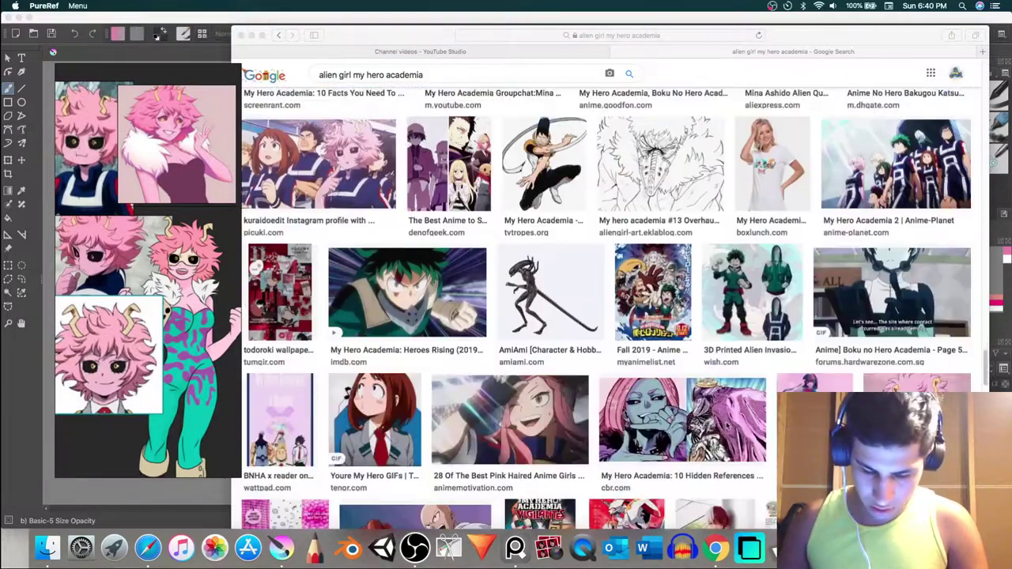
pyautogui.scroll(-8, 725, 422)
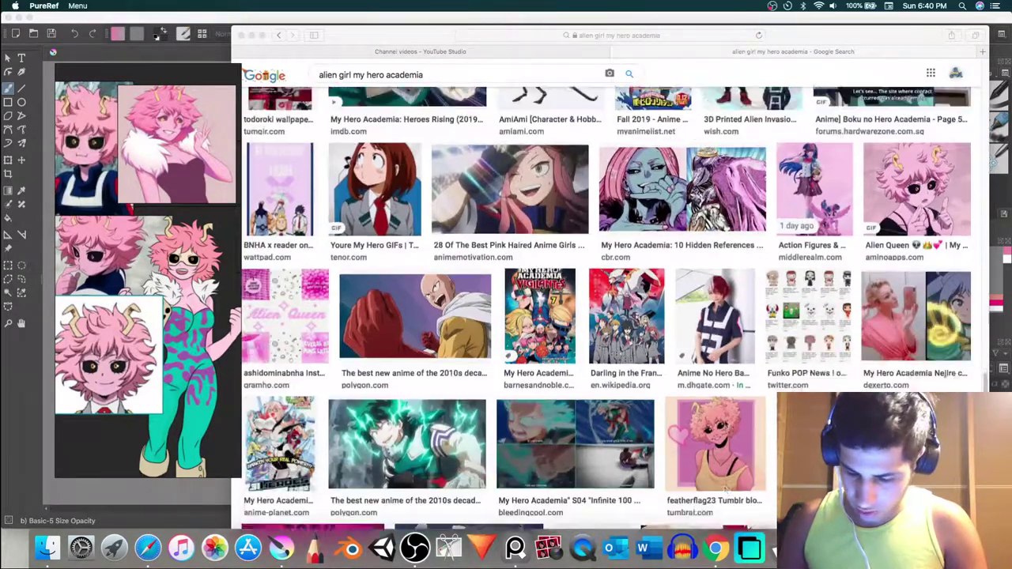
pyautogui.scroll(-8, 725, 421)
pyautogui.scroll(-7, 721, 419)
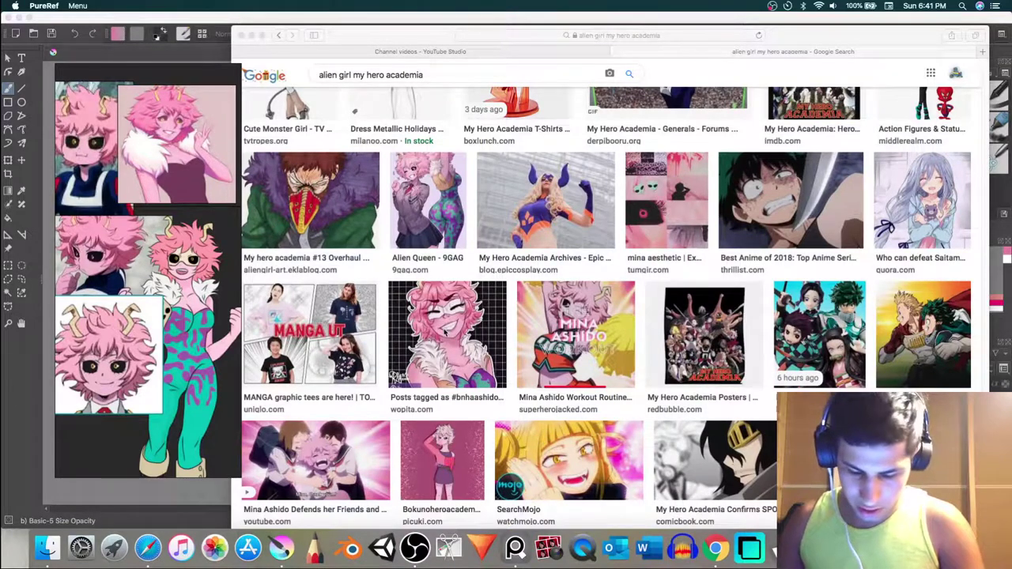
pyautogui.scroll(-9, 677, 370)
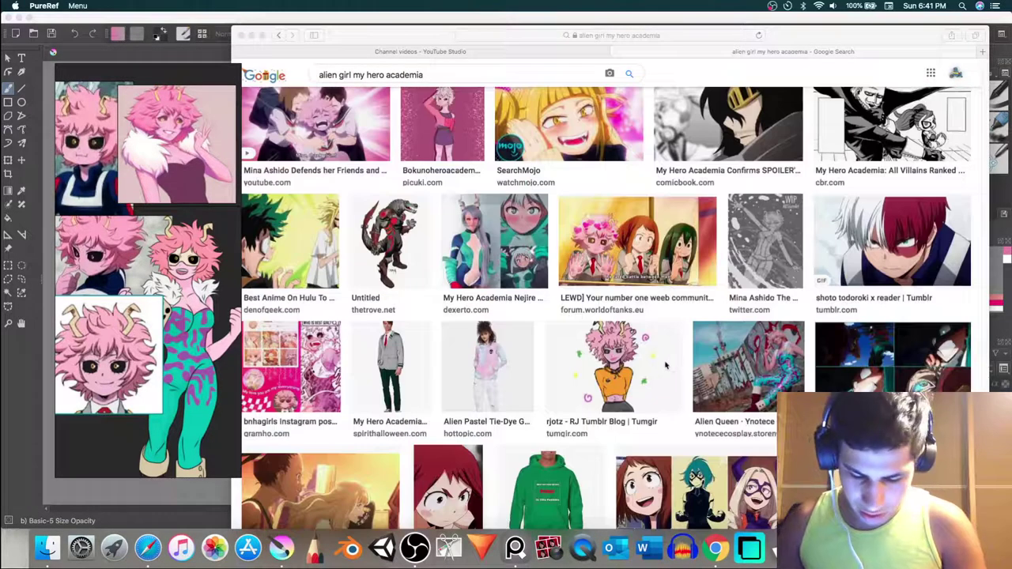
pyautogui.scroll(-4, 666, 365)
pyautogui.scroll(-1, 587, 376)
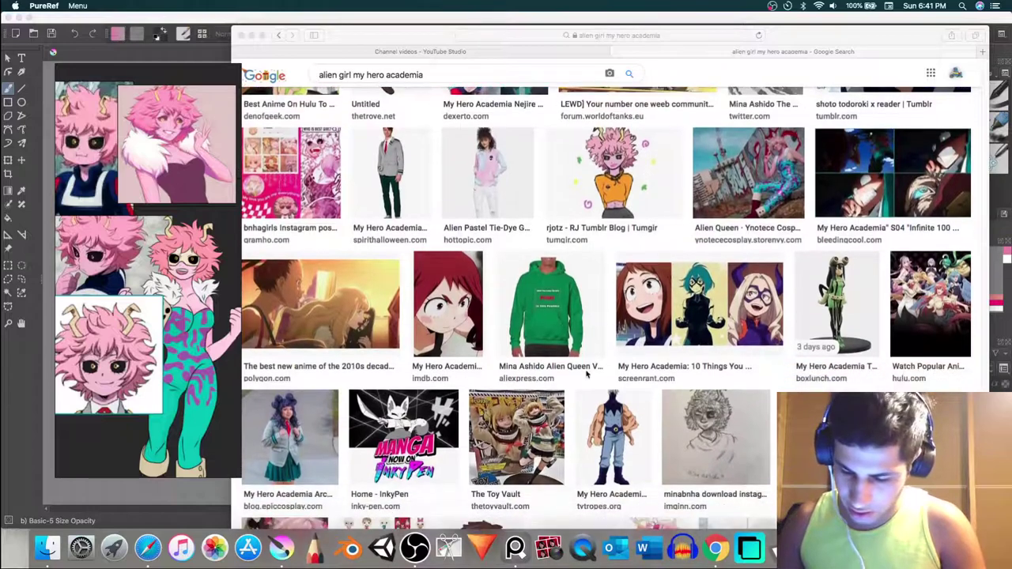
pyautogui.scroll(-9, 608, 364)
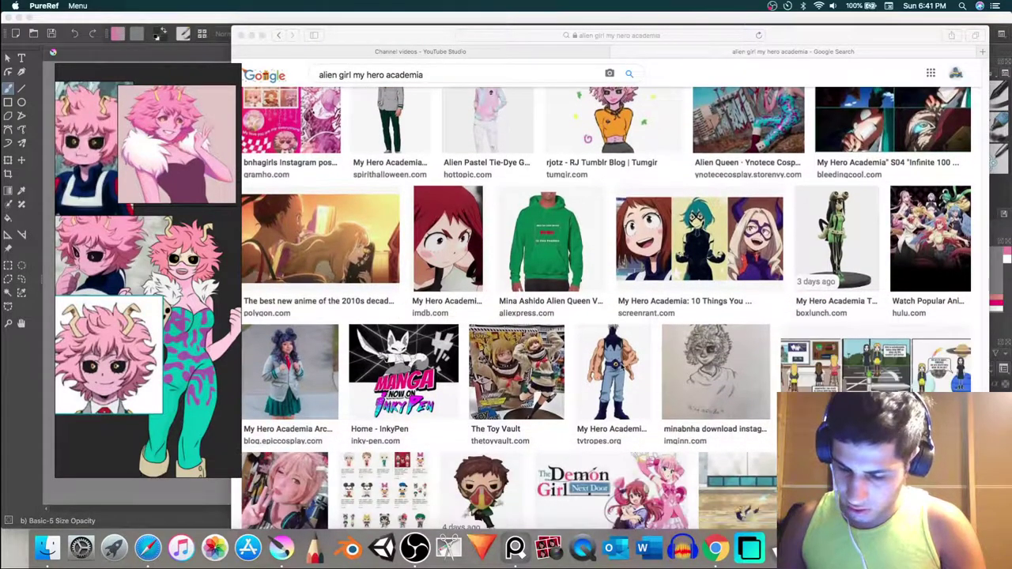
pyautogui.scroll(-3, 622, 365)
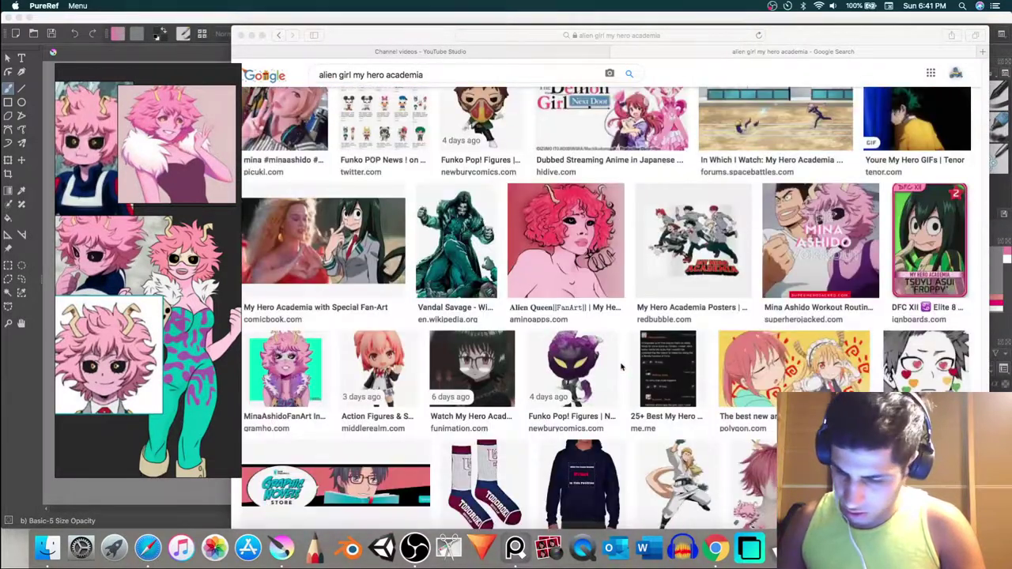
pyautogui.scroll(-1, 621, 365)
pyautogui.scroll(-15, 620, 362)
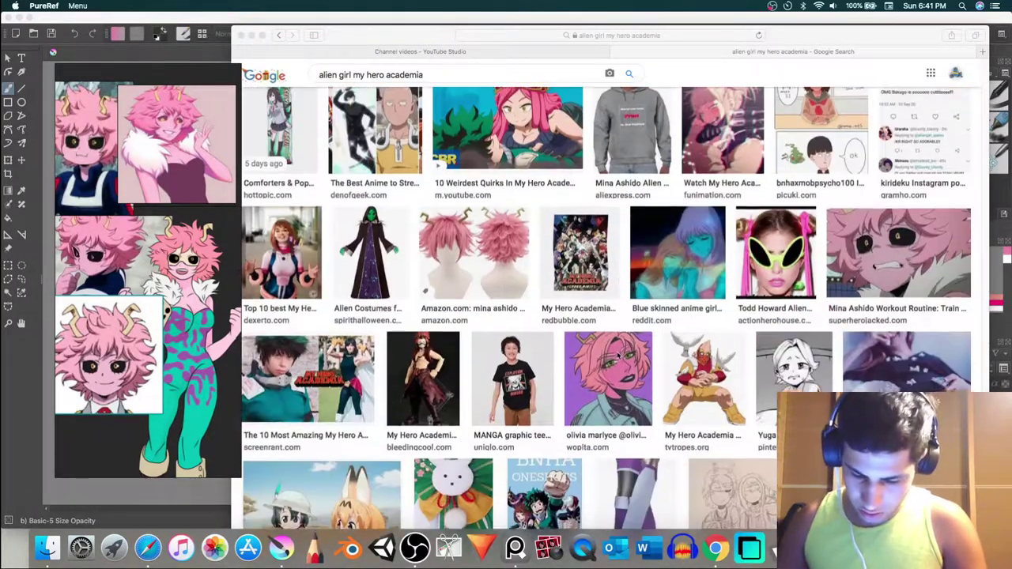
pyautogui.scroll(-10, 617, 348)
pyautogui.scroll(-5, 616, 335)
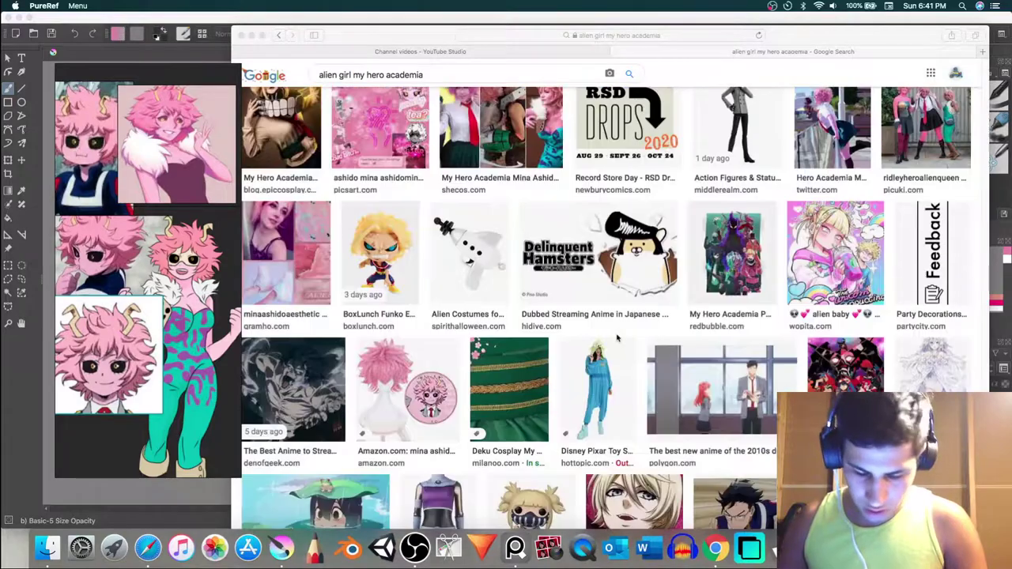
pyautogui.scroll(-10, 619, 341)
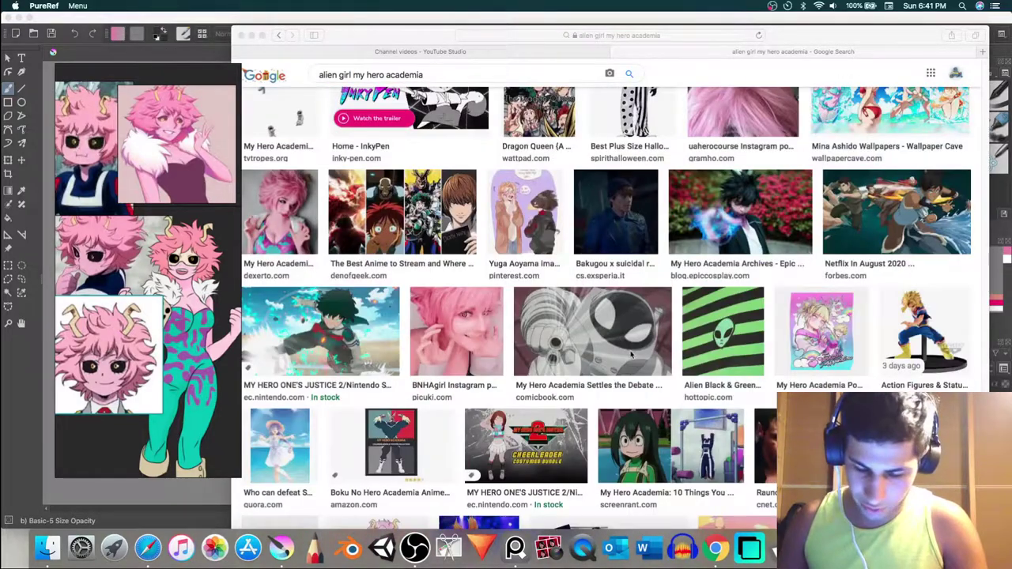
pyautogui.scroll(-2, 627, 354)
pyautogui.scroll(-7, 626, 358)
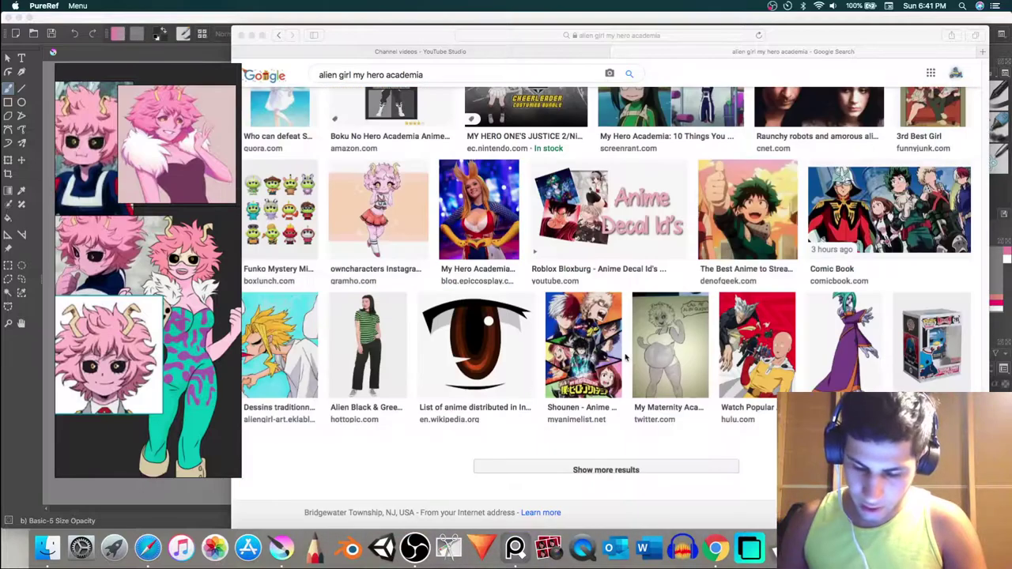
pyautogui.scroll(5, 595, 356)
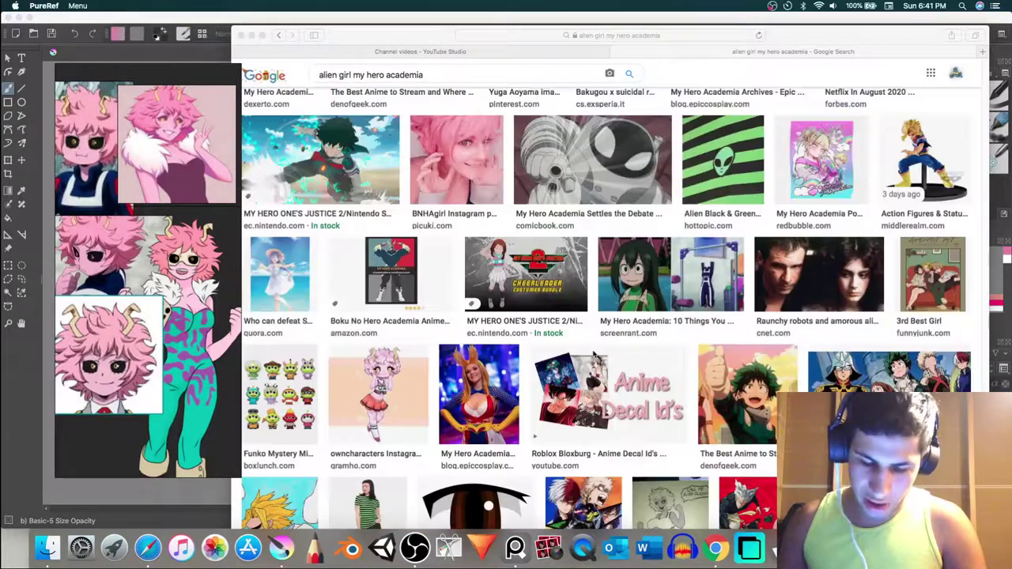
pyautogui.scroll(5, 569, 356)
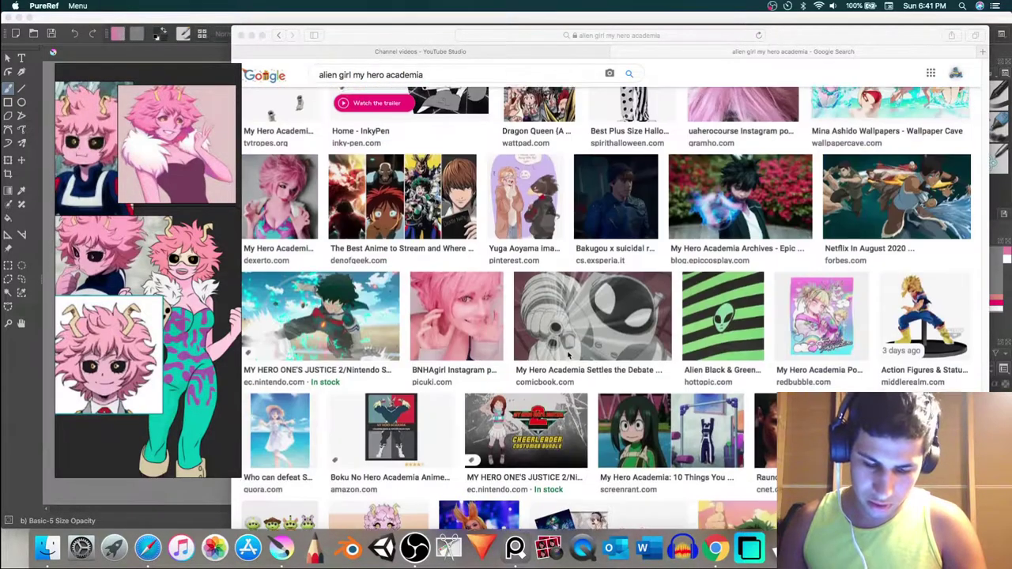
# Step: Find the Mina Ashido fan art with the turquoise background in the image results and add it to the reference board beside the front-facing head portrait
pyautogui.scroll(3, 568, 352)
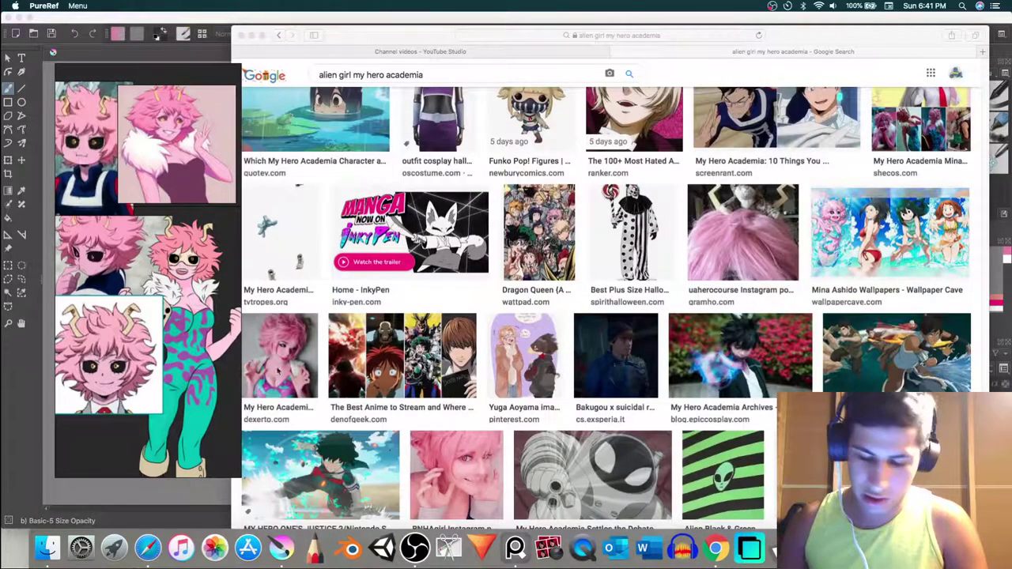
pyautogui.scroll(1, 277, 369)
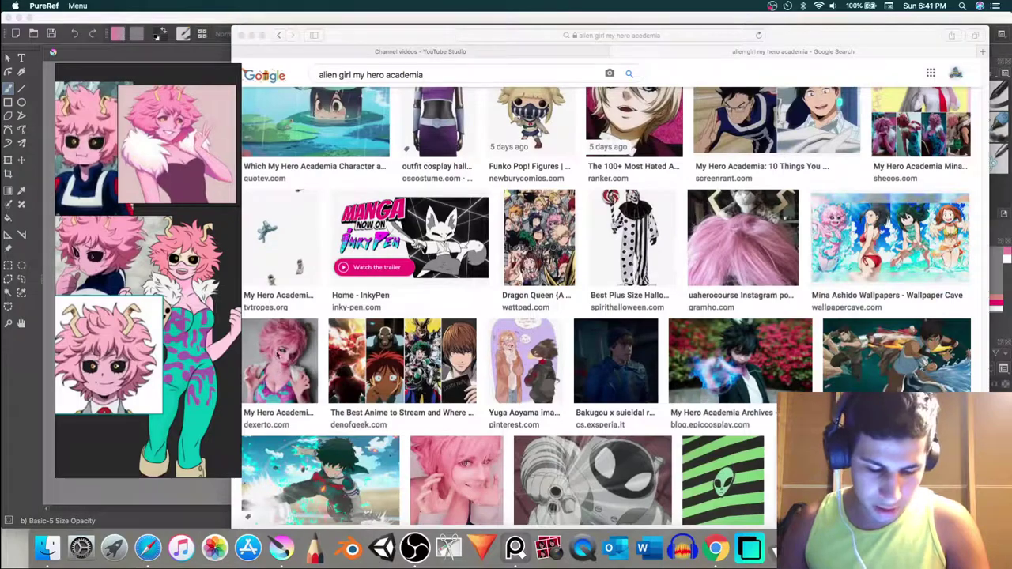
pyautogui.scroll(17, 336, 338)
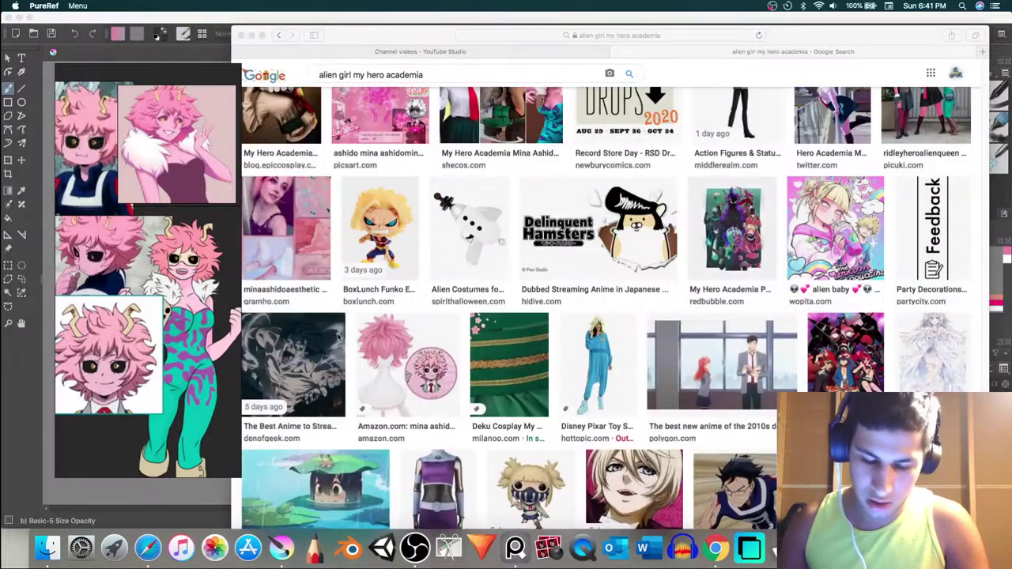
pyautogui.scroll(4, 336, 338)
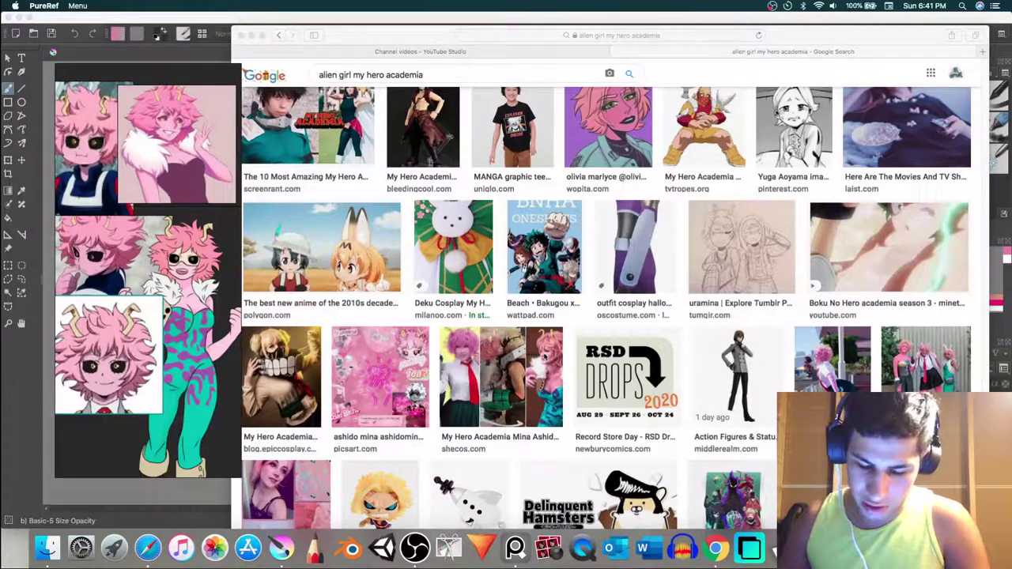
pyautogui.scroll(9, 506, 366)
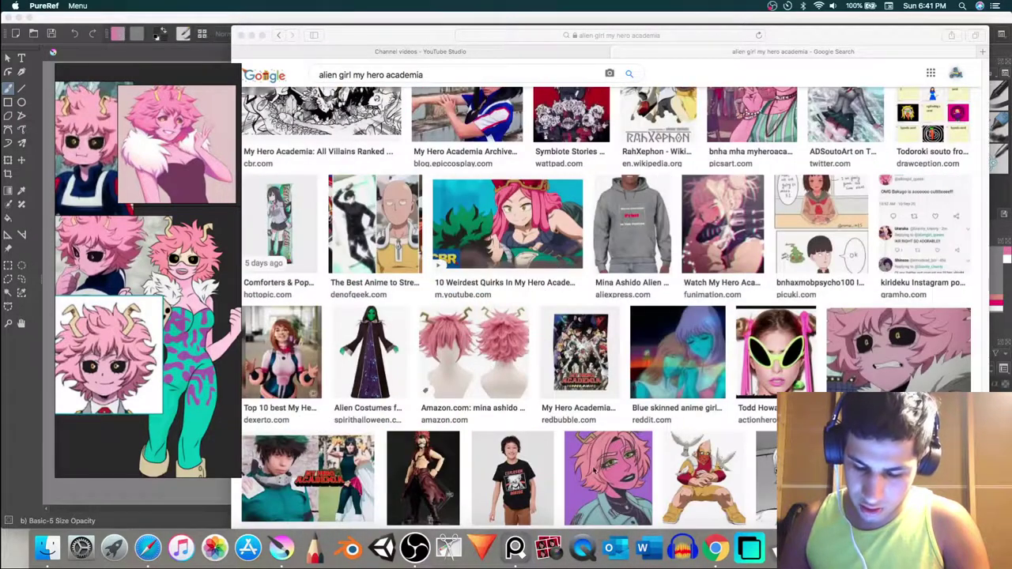
pyautogui.scroll(10, 644, 477)
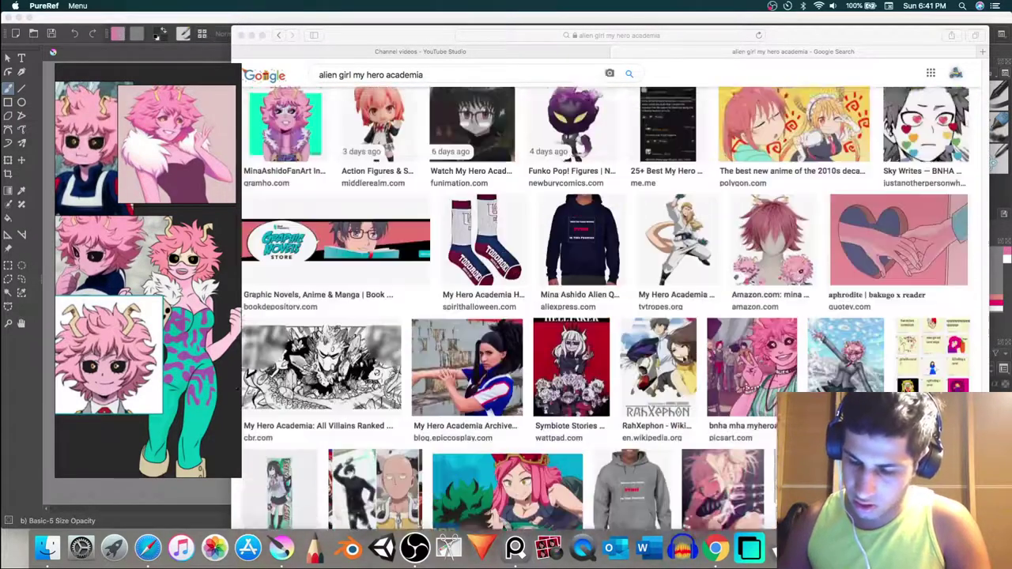
pyautogui.scroll(1, 676, 360)
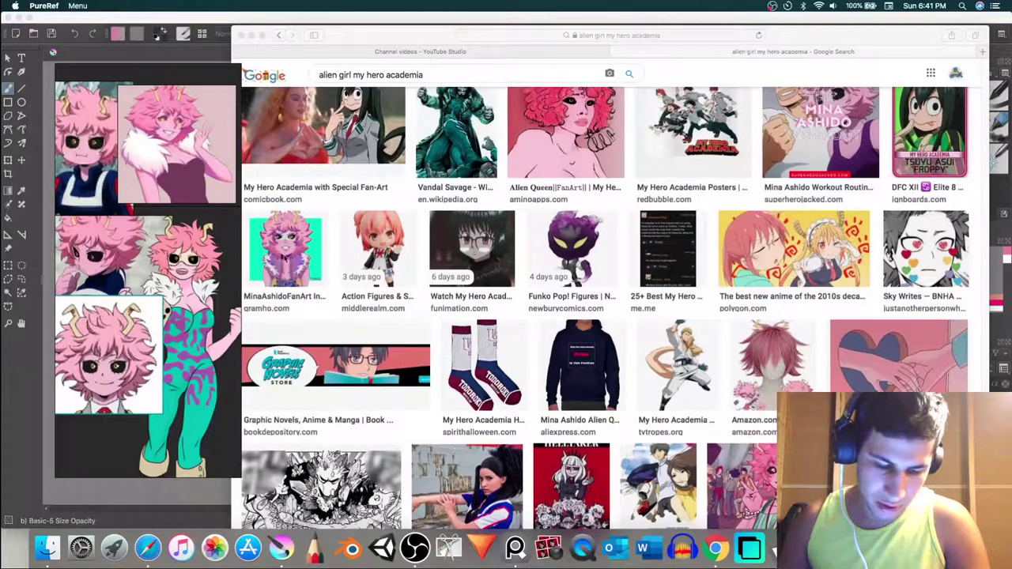
pyautogui.click(290, 258)
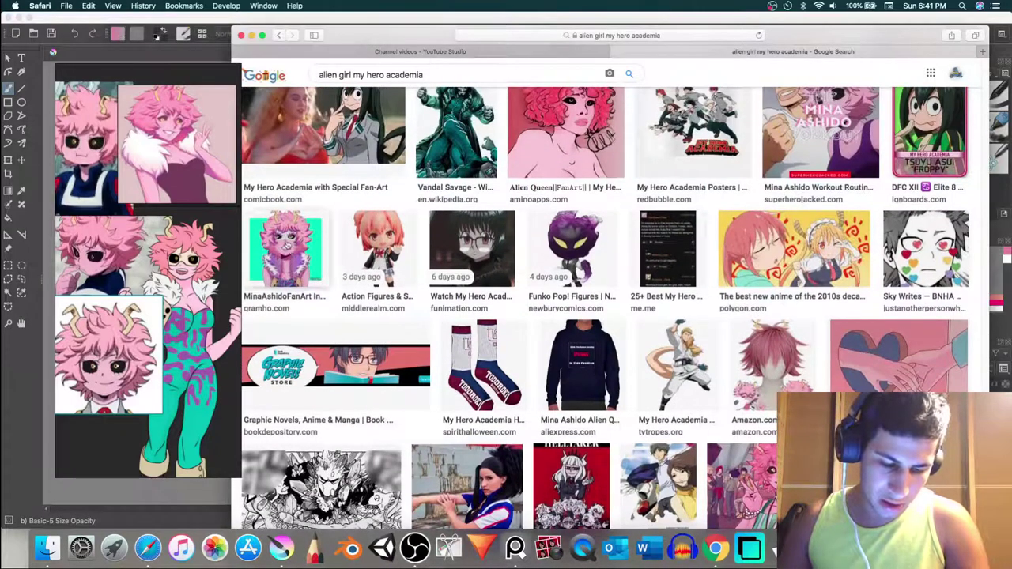
pyautogui.moveTo(251, 287); pyautogui.dragTo(198, 358)
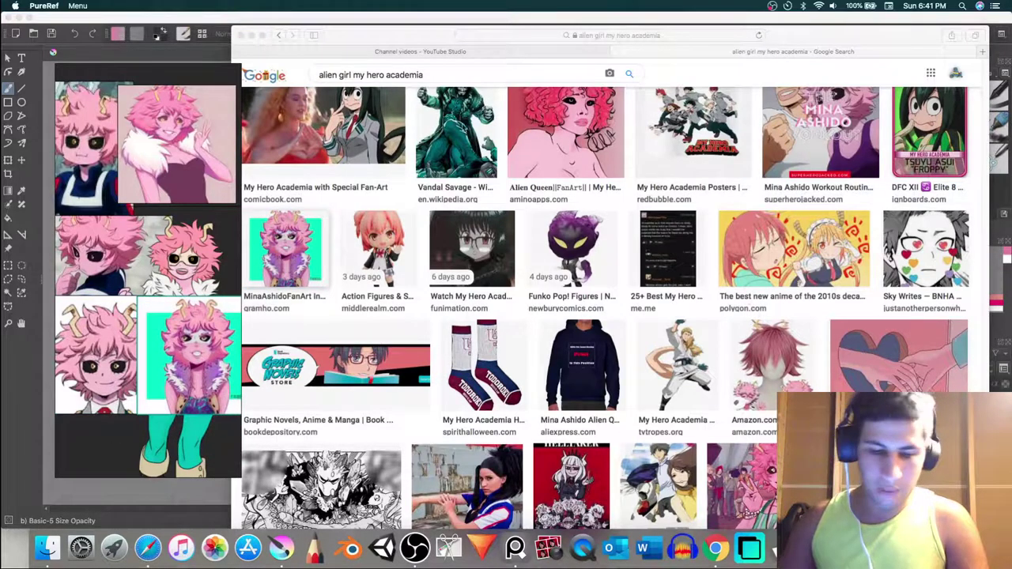
# Step: Minimize the browser window, return to the Krita sketch and choose a dark neutral brush colour
pyautogui.click(252, 36)
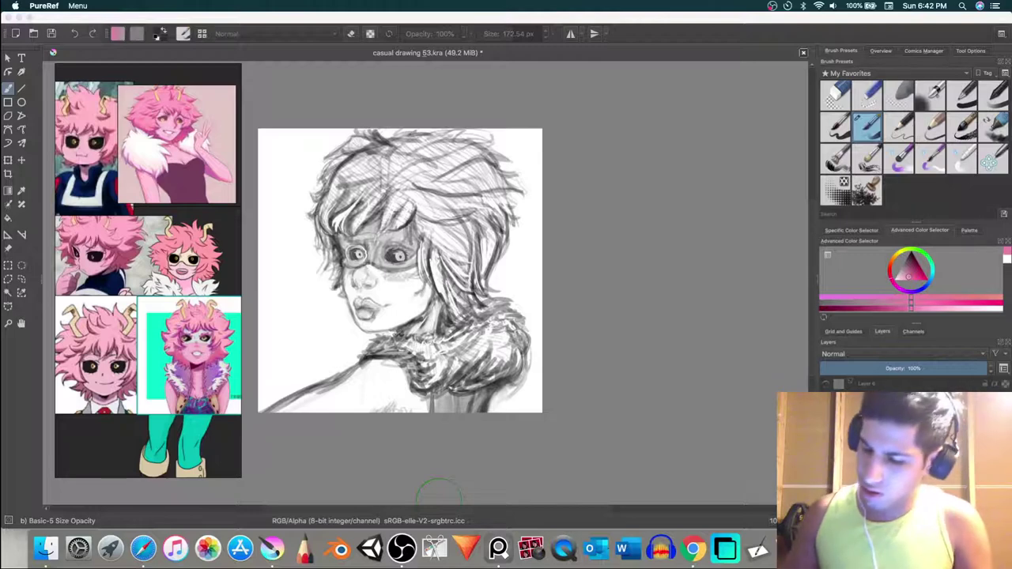
pyautogui.click(440, 496)
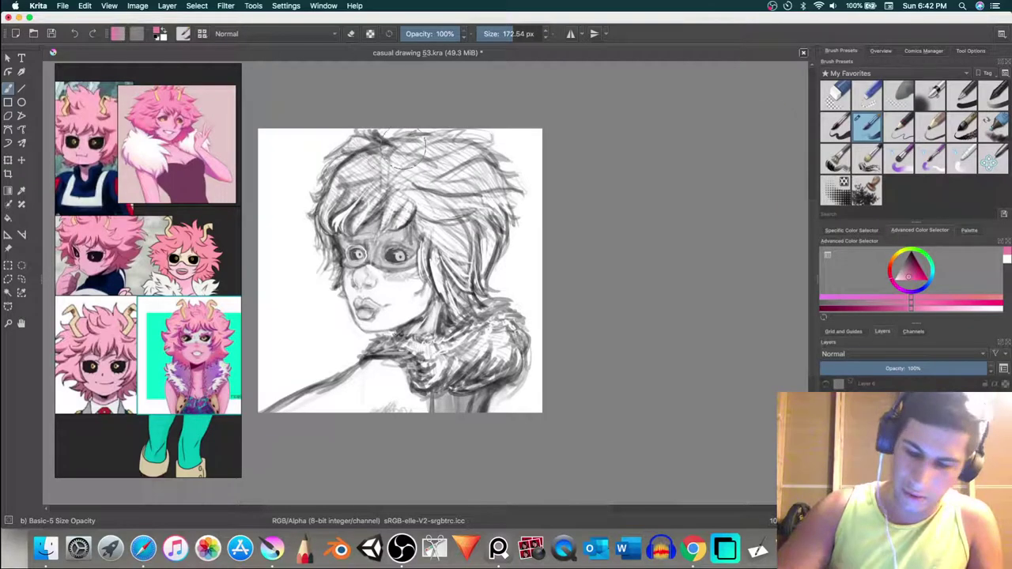
pyautogui.moveTo(909, 269); pyautogui.dragTo(904, 261)
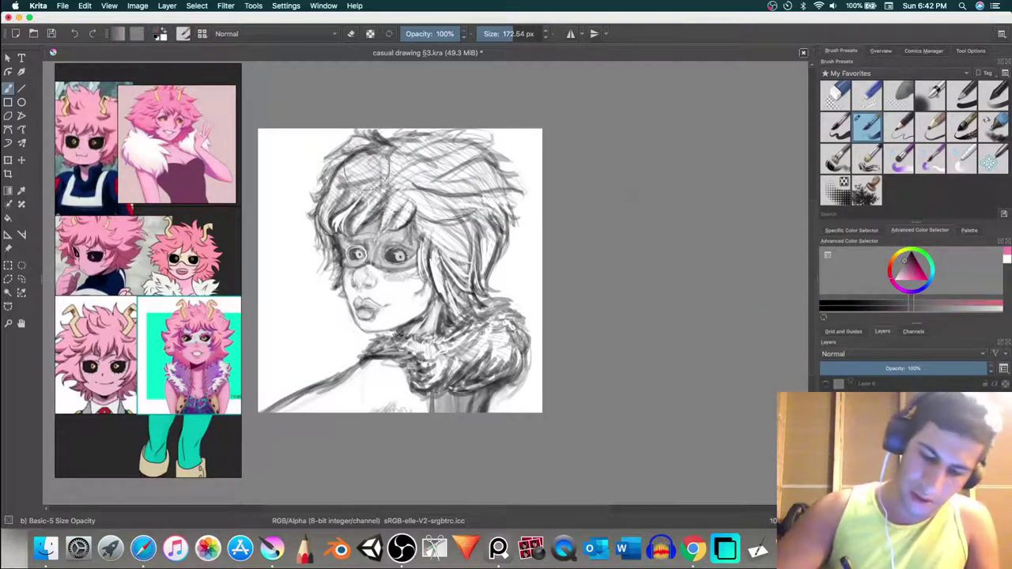
pyautogui.moveTo(364, 169)
pyautogui.mouseDown()
pyautogui.moveTo(376, 147)
pyautogui.moveTo(354, 182)
pyautogui.mouseUp()
pyautogui.moveTo(356, 136); pyautogui.dragTo(386, 130)
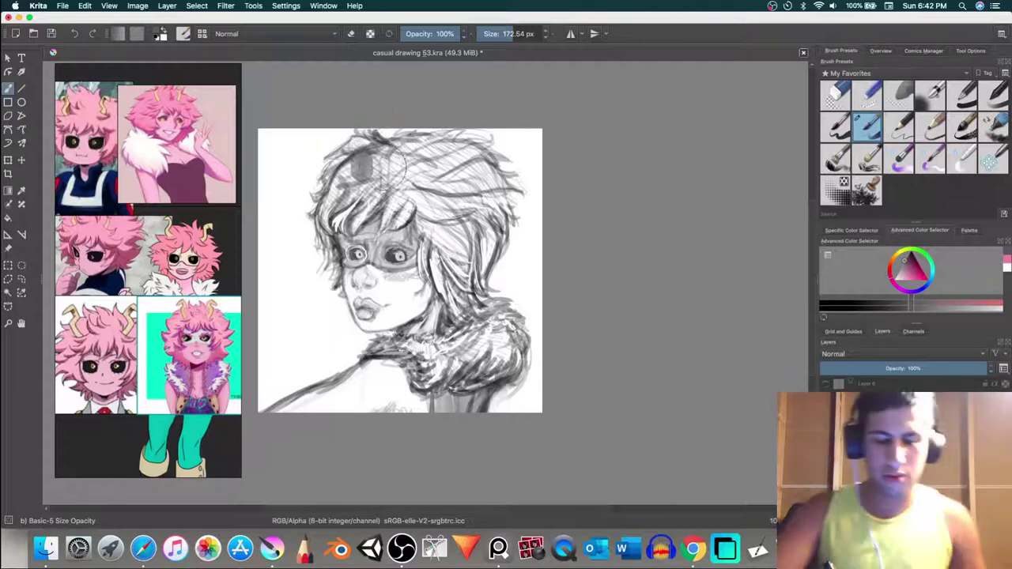
pyautogui.press('super+z')
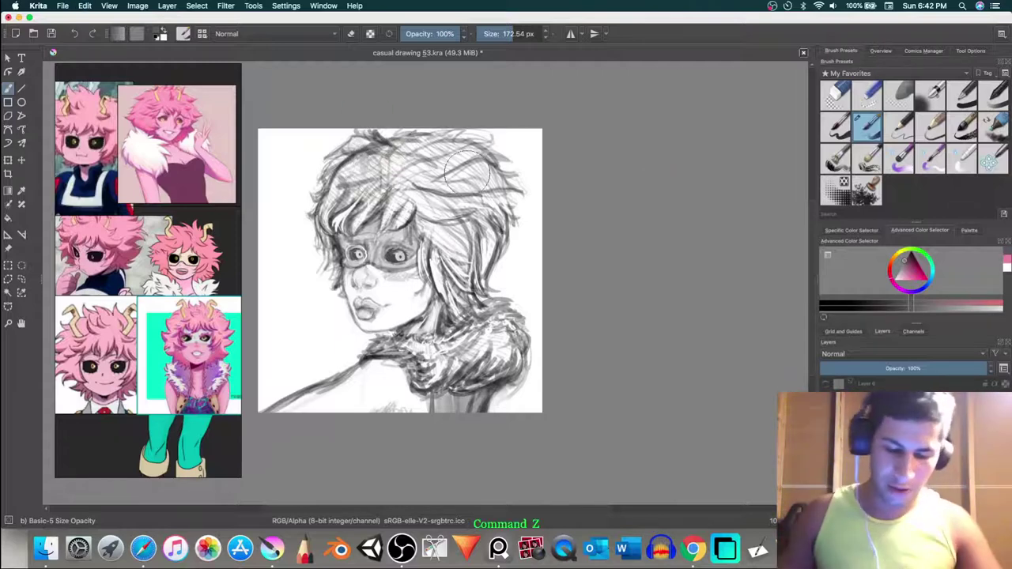
# Step: Undo the leftover test strokes on the hair and set the brush to black with a size of 78.56 px
pyautogui.scroll(3, 464, 172)
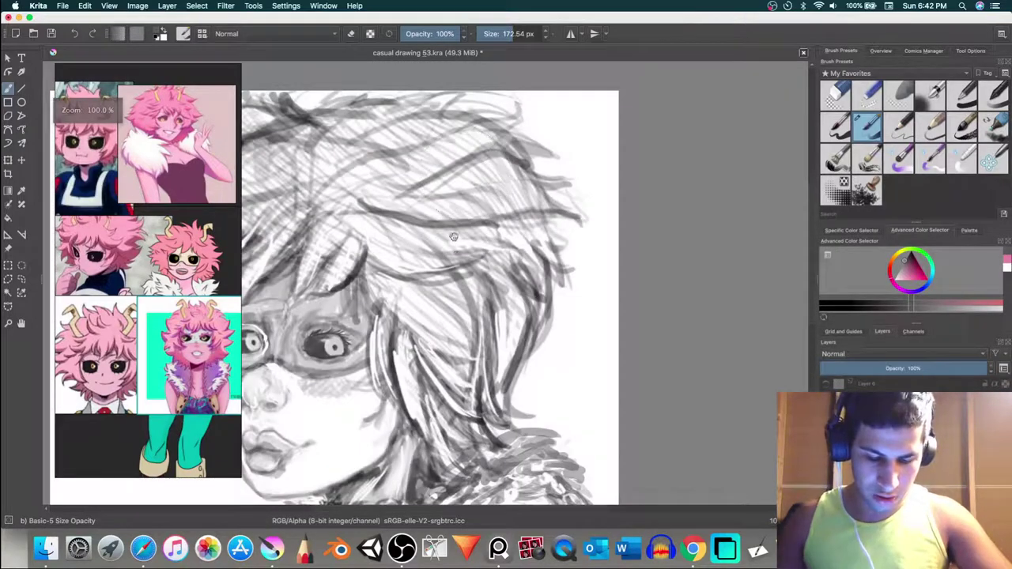
pyautogui.moveTo(456, 254); pyautogui.dragTo(650, 273)
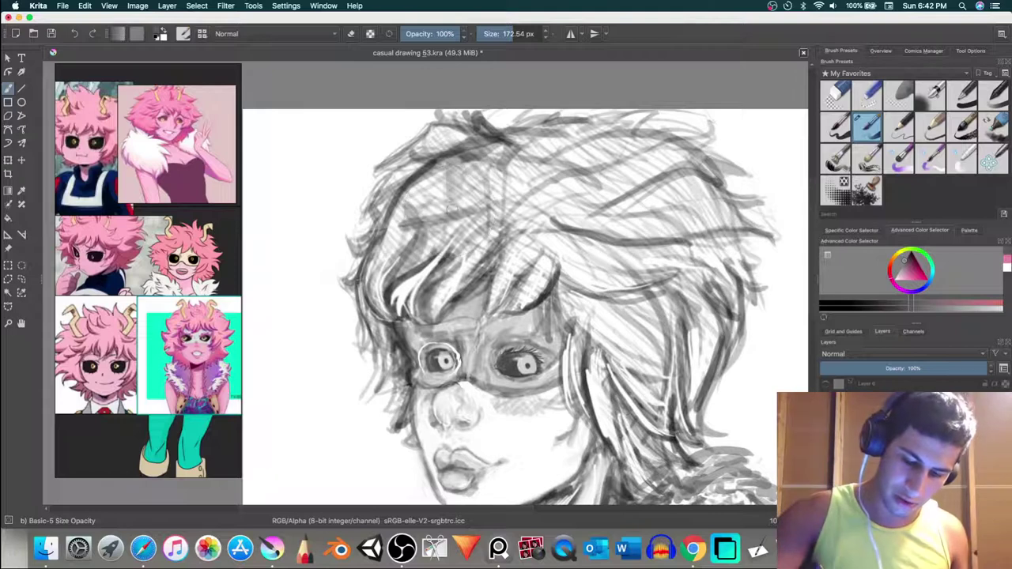
pyautogui.press('super+z')
pyautogui.press('super+z')
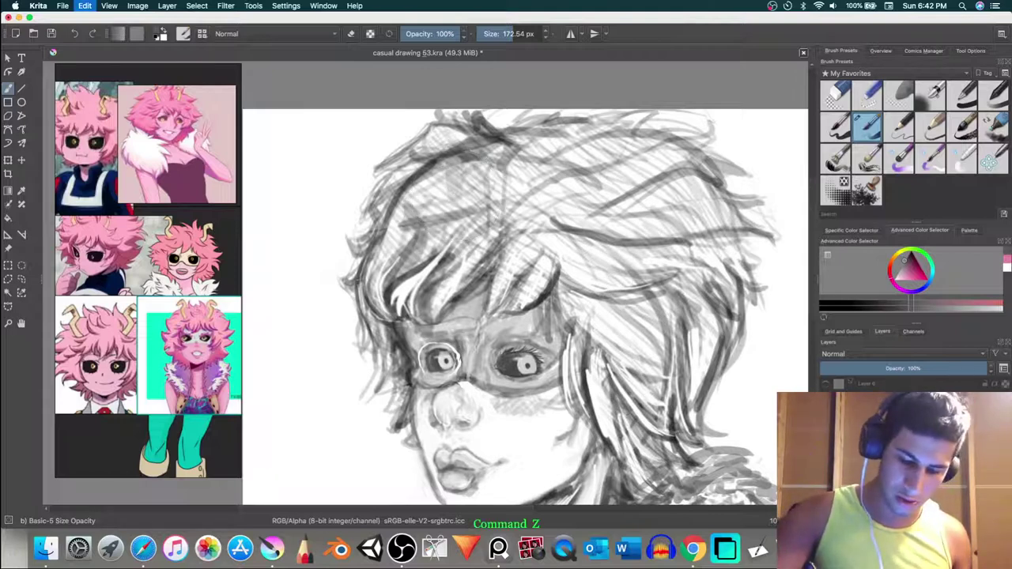
pyautogui.moveTo(457, 196); pyautogui.dragTo(408, 195)
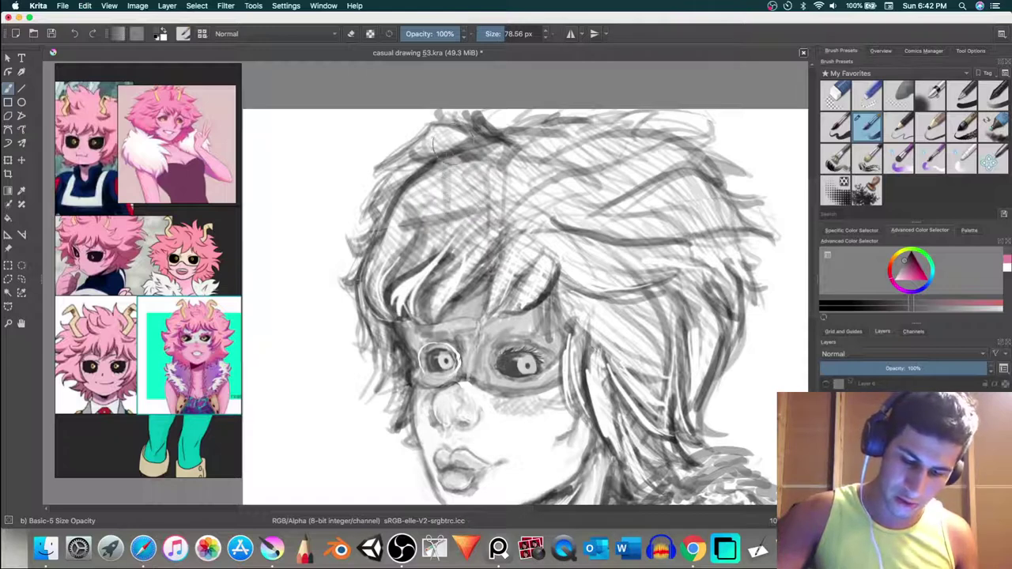
pyautogui.press('super+z')
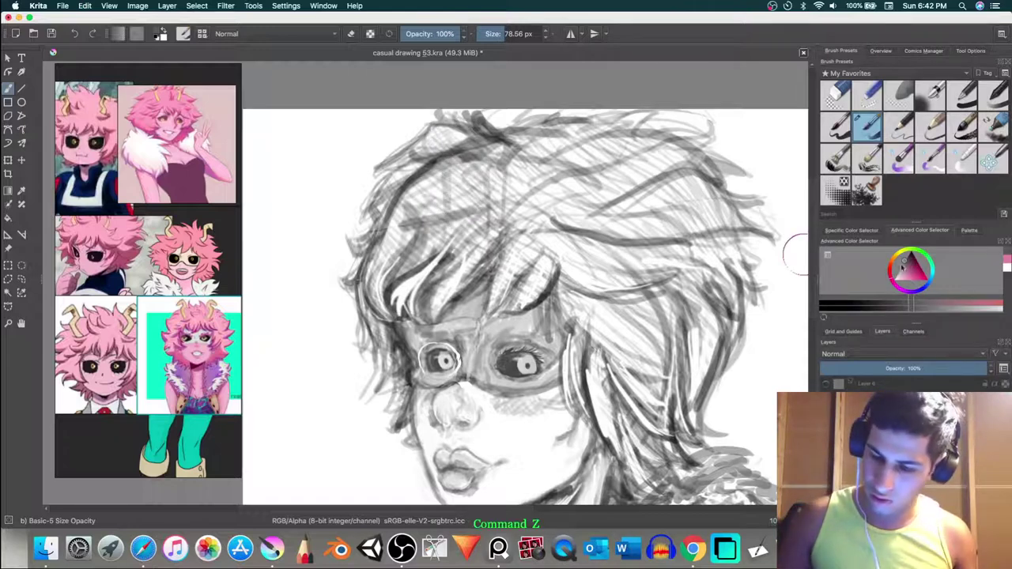
pyautogui.press('super+z')
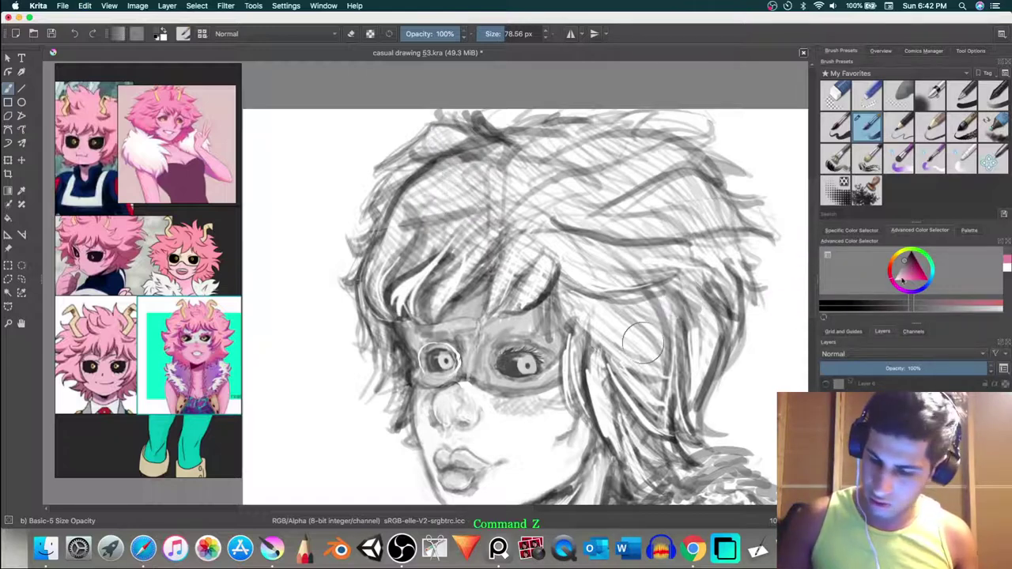
pyautogui.moveTo(907, 262); pyautogui.dragTo(910, 245)
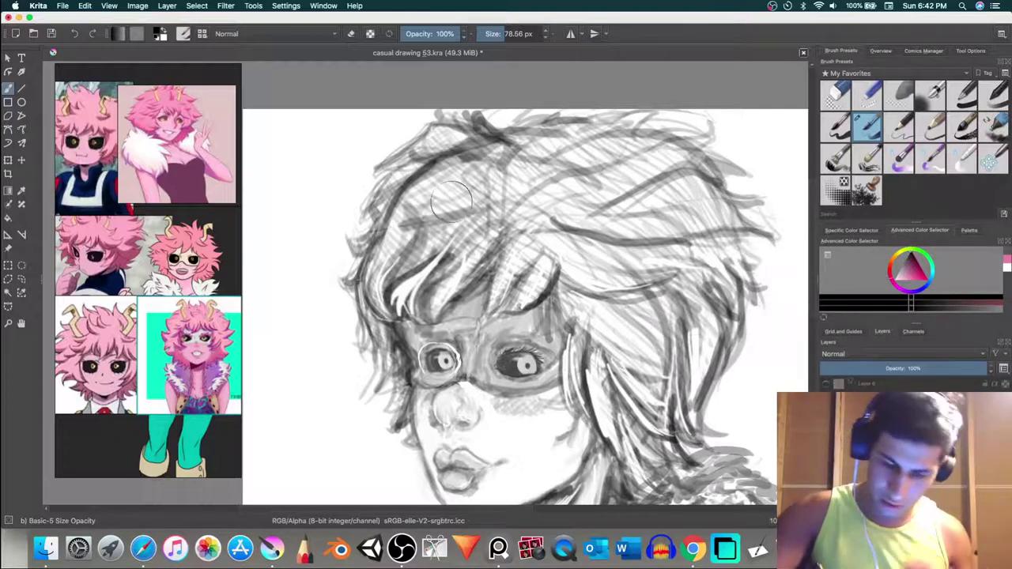
pyautogui.moveTo(445, 164); pyautogui.dragTo(453, 209)
pyautogui.moveTo(442, 164); pyautogui.dragTo(451, 210)
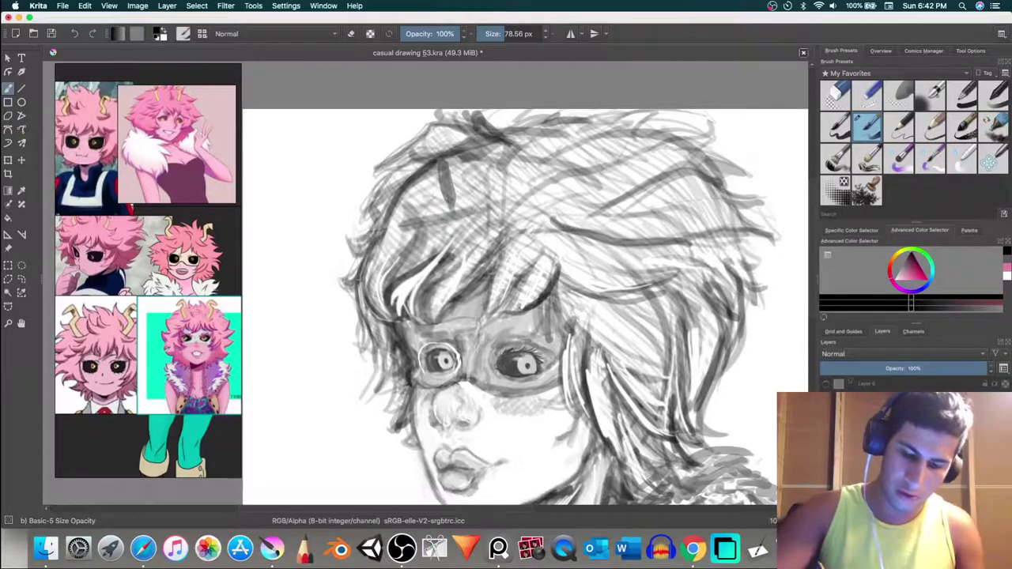
pyautogui.moveTo(441, 145)
pyautogui.mouseDown()
pyautogui.moveTo(404, 136)
pyautogui.moveTo(381, 146)
pyautogui.mouseUp()
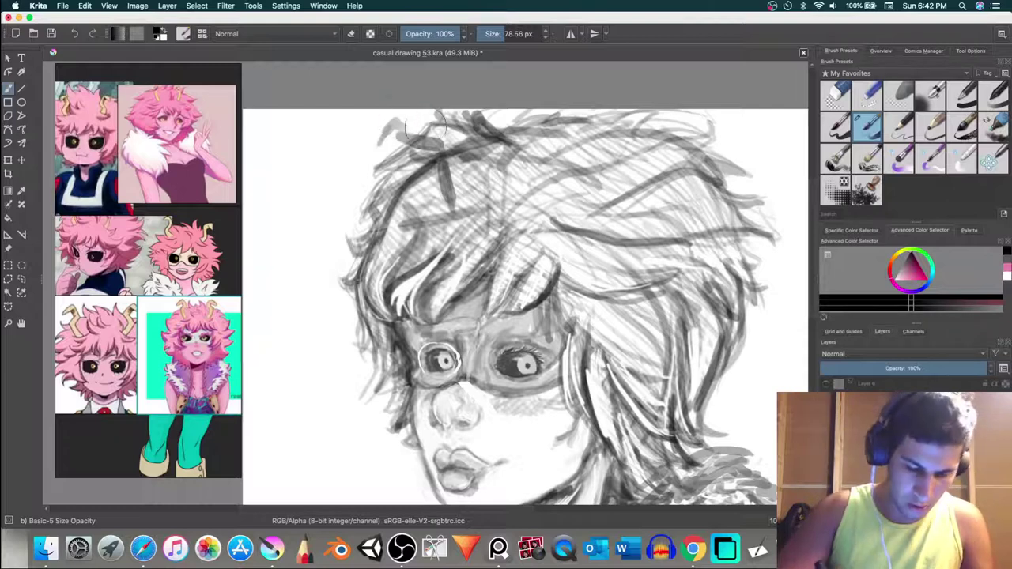
pyautogui.press('super+z')
pyautogui.press('super+z')
pyautogui.press('super+z')
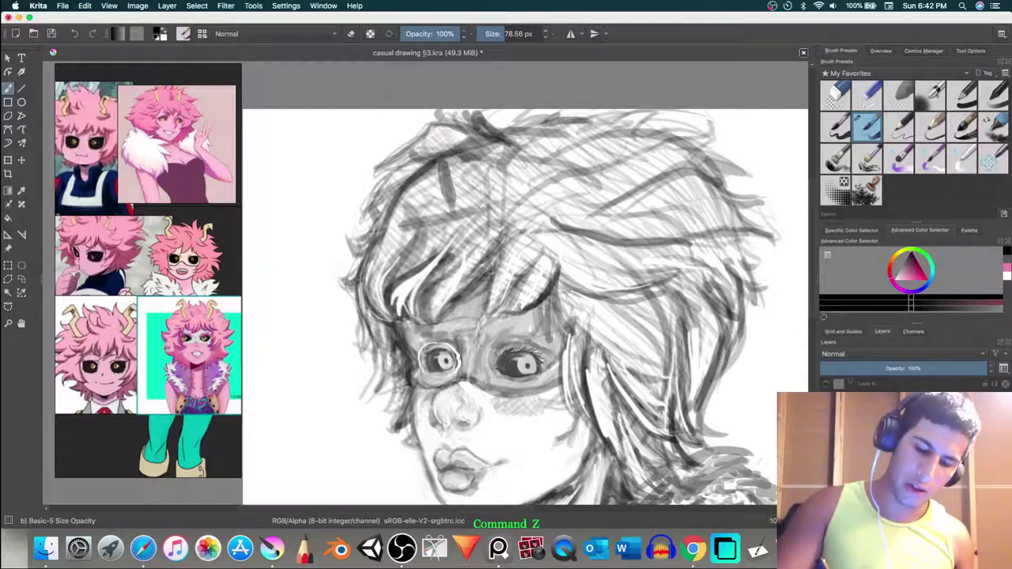
pyautogui.press('super+z')
pyautogui.press('super+z')
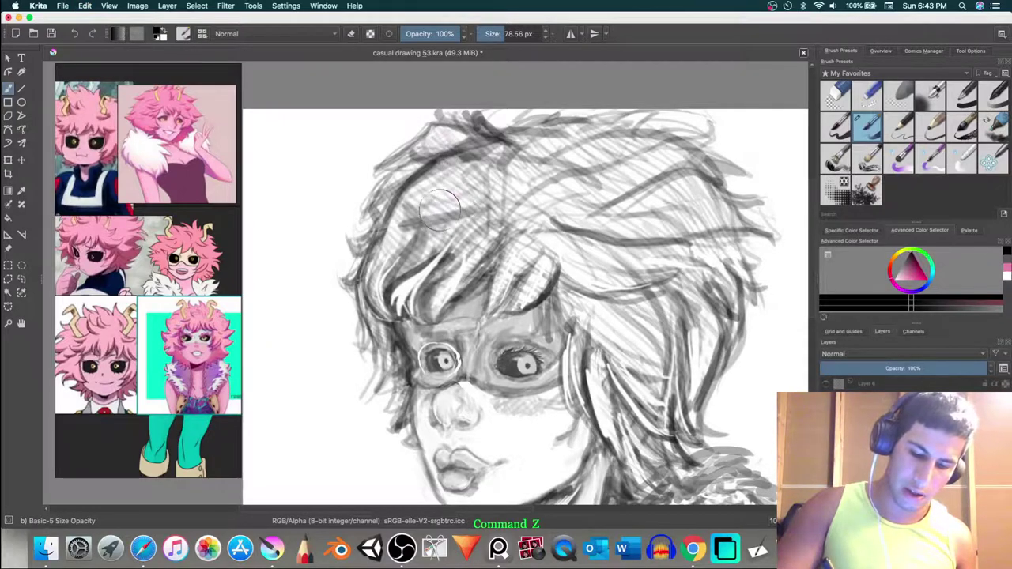
pyautogui.moveTo(436, 164); pyautogui.dragTo(414, 213)
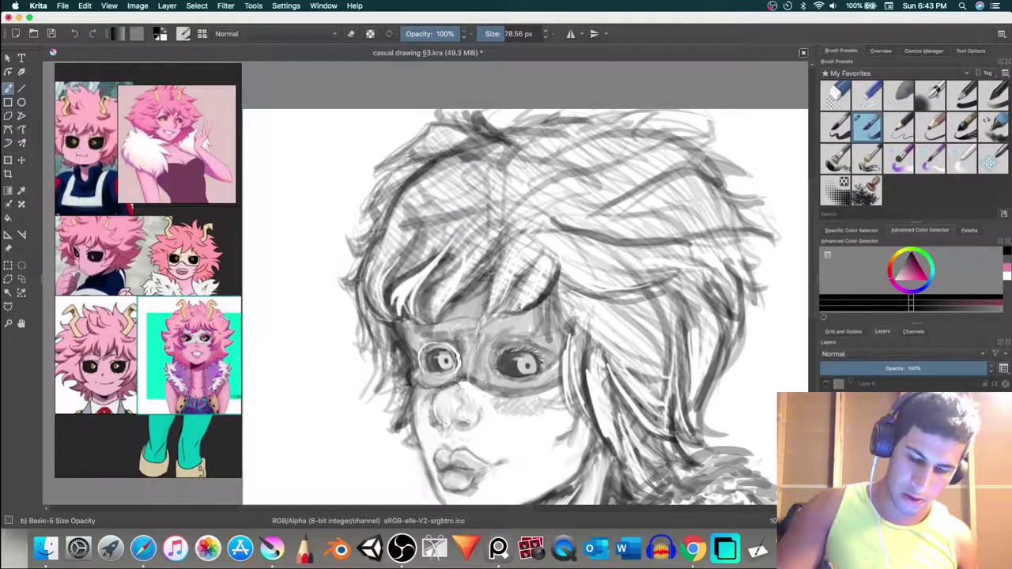
# Step: Paint a bent, zigzag horn in black rising from the front of the hair, thickening and darkening its base segment
pyautogui.moveTo(410, 163); pyautogui.dragTo(444, 208)
pyautogui.moveTo(406, 159)
pyautogui.mouseDown()
pyautogui.moveTo(435, 138)
pyautogui.moveTo(406, 124)
pyautogui.moveTo(384, 147)
pyautogui.mouseUp()
pyautogui.moveTo(420, 115)
pyautogui.mouseDown()
pyautogui.moveTo(369, 162)
pyautogui.moveTo(388, 140)
pyautogui.moveTo(433, 143)
pyautogui.moveTo(409, 165)
pyautogui.moveTo(437, 204)
pyautogui.mouseUp()
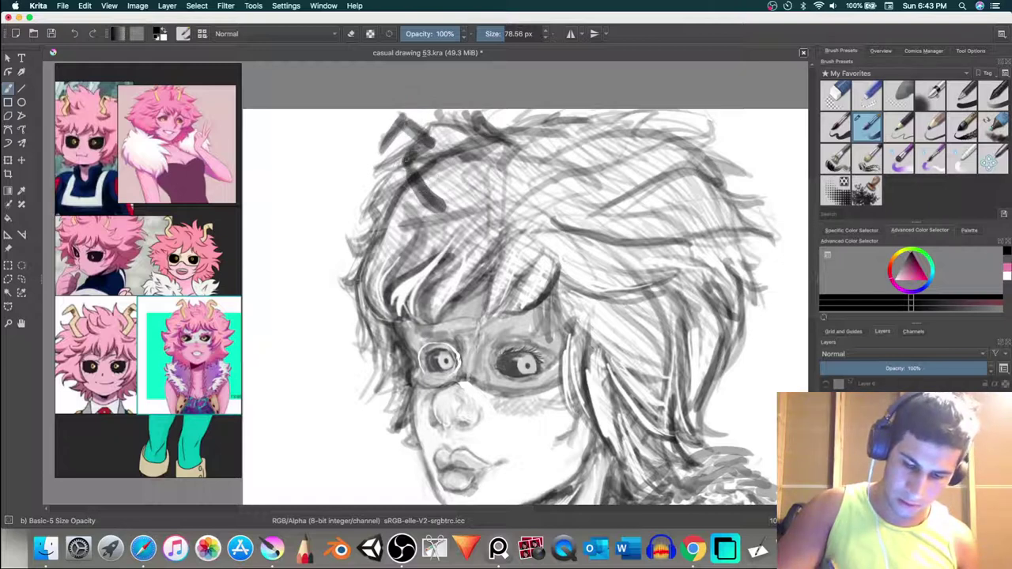
pyautogui.moveTo(409, 162)
pyautogui.mouseDown()
pyautogui.moveTo(439, 205)
pyautogui.moveTo(410, 219)
pyautogui.mouseUp()
pyautogui.moveTo(448, 184); pyautogui.dragTo(424, 226)
pyautogui.moveTo(445, 178); pyautogui.dragTo(407, 218)
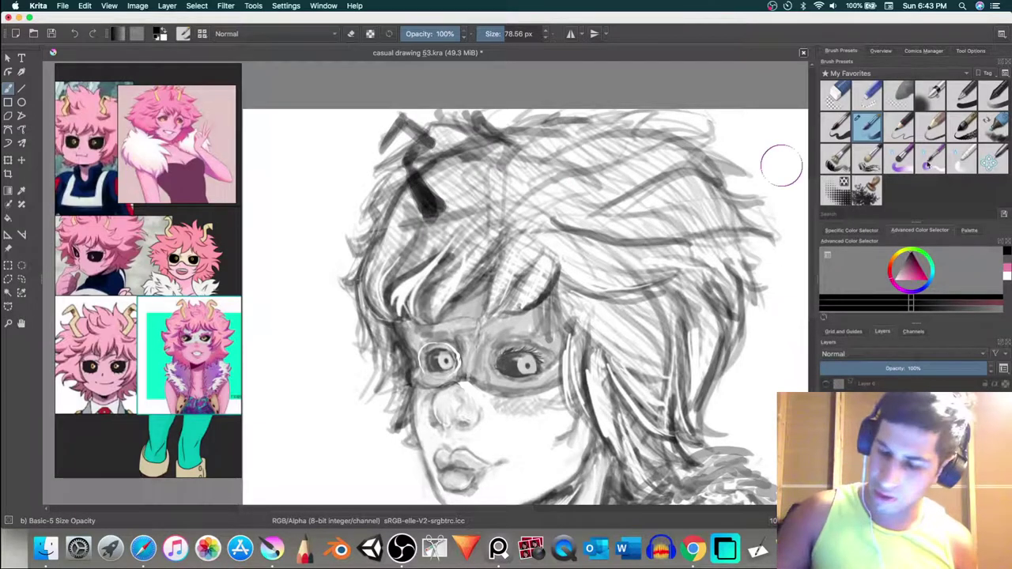
# Step: Choose a light grey and paint lighter centres into the horn's base, middle and tip segments
pyautogui.moveTo(907, 277); pyautogui.dragTo(897, 278)
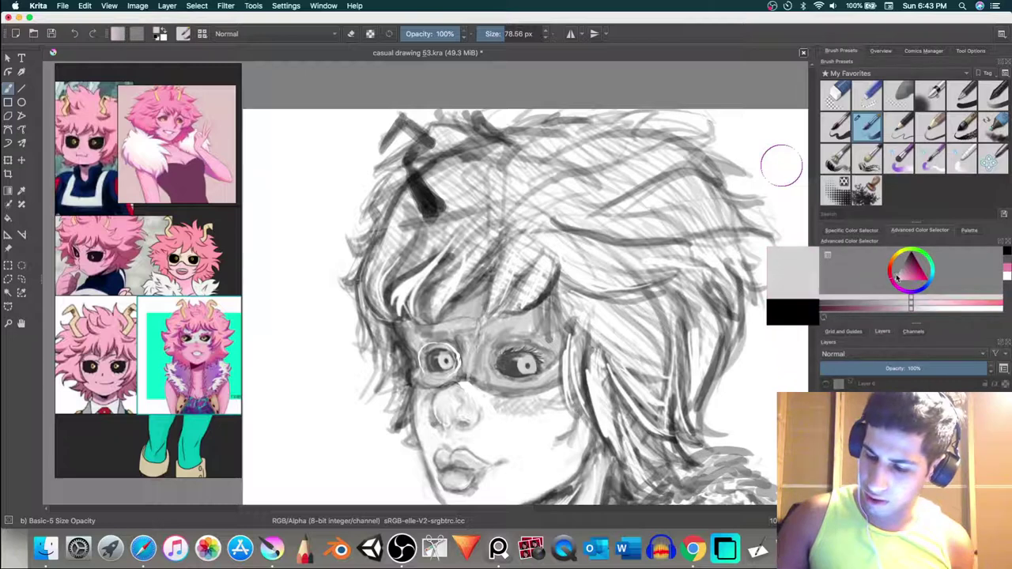
pyautogui.moveTo(415, 181); pyautogui.dragTo(429, 206)
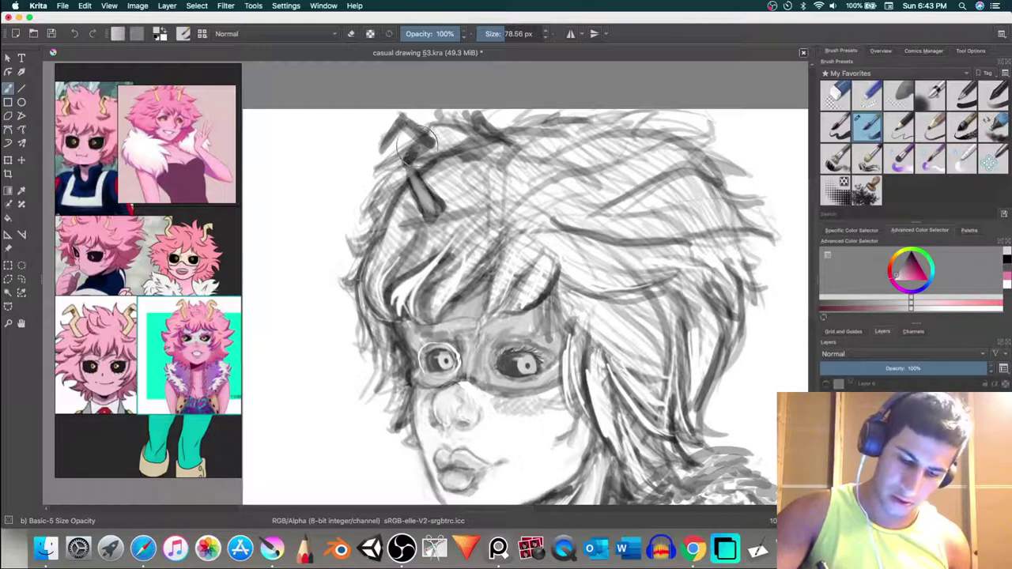
pyautogui.press('super+z')
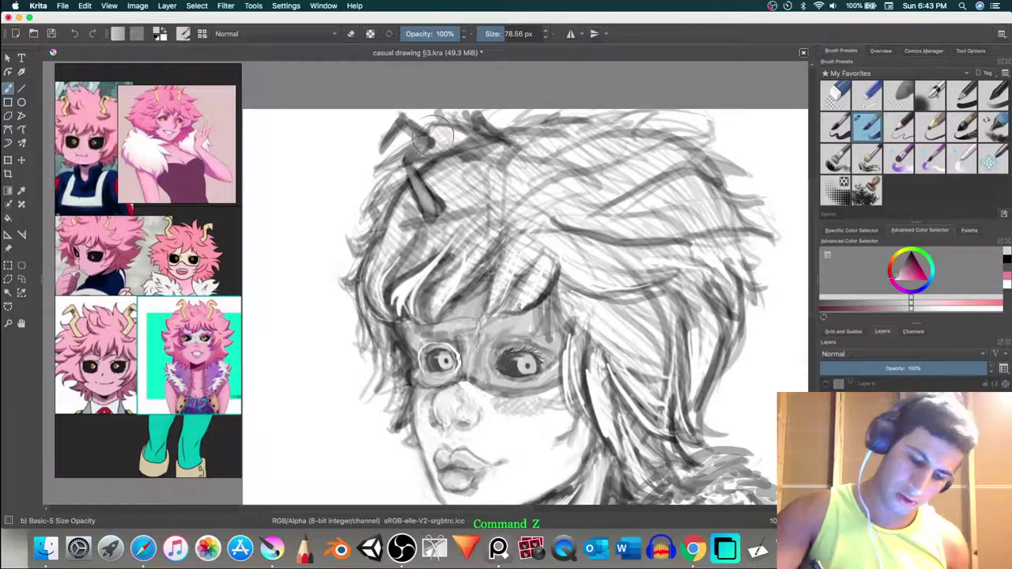
pyautogui.moveTo(405, 163)
pyautogui.mouseDown()
pyautogui.moveTo(429, 136)
pyautogui.moveTo(408, 161)
pyautogui.mouseUp()
pyautogui.moveTo(405, 120)
pyautogui.mouseDown()
pyautogui.moveTo(422, 132)
pyautogui.moveTo(393, 133)
pyautogui.moveTo(401, 121)
pyautogui.moveTo(388, 141)
pyautogui.mouseUp()
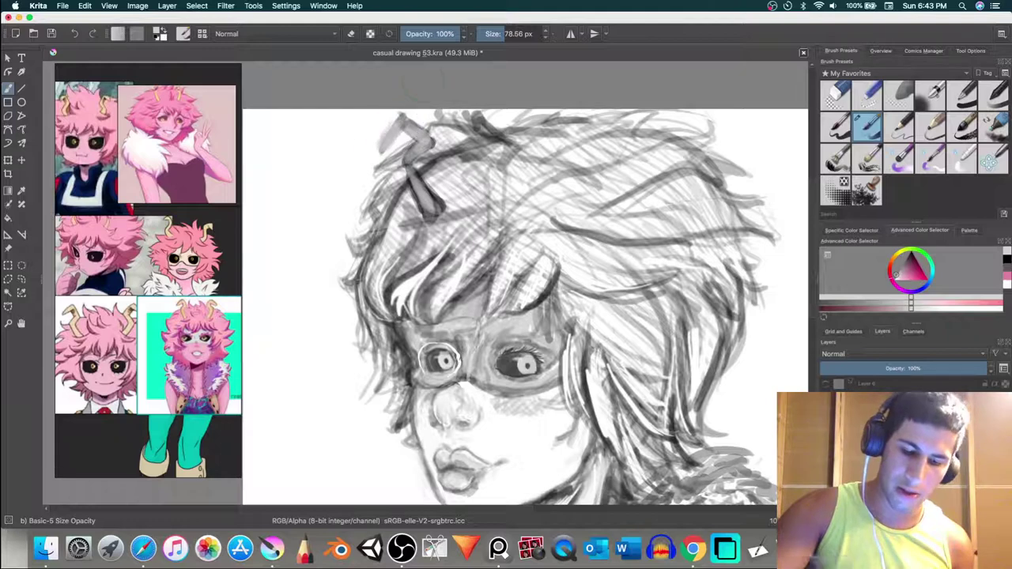
# Step: Switch the brush colour back to black and outline the edges of the horn's tip
pyautogui.moveTo(906, 265); pyautogui.dragTo(910, 241)
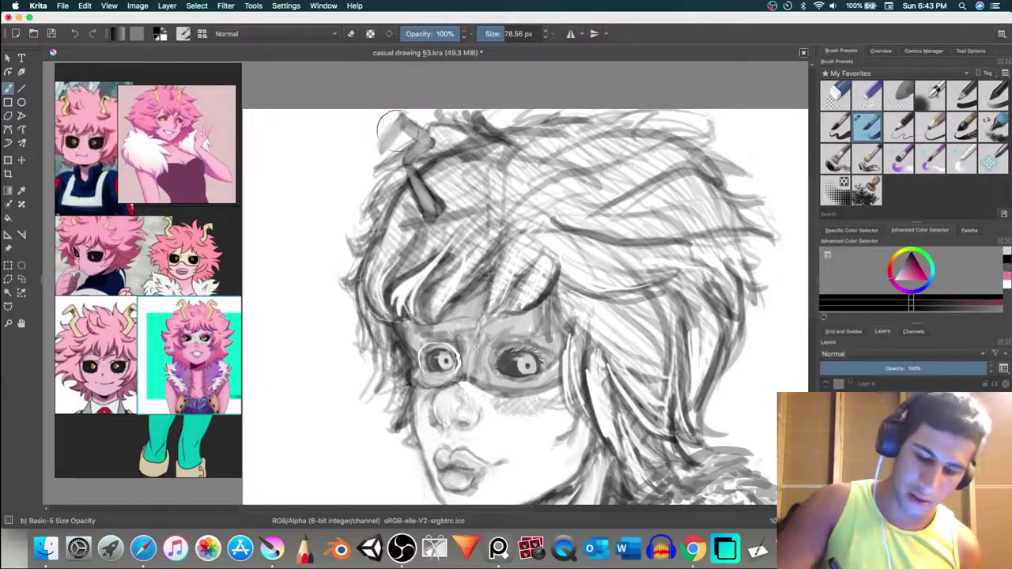
pyautogui.press('super+z')
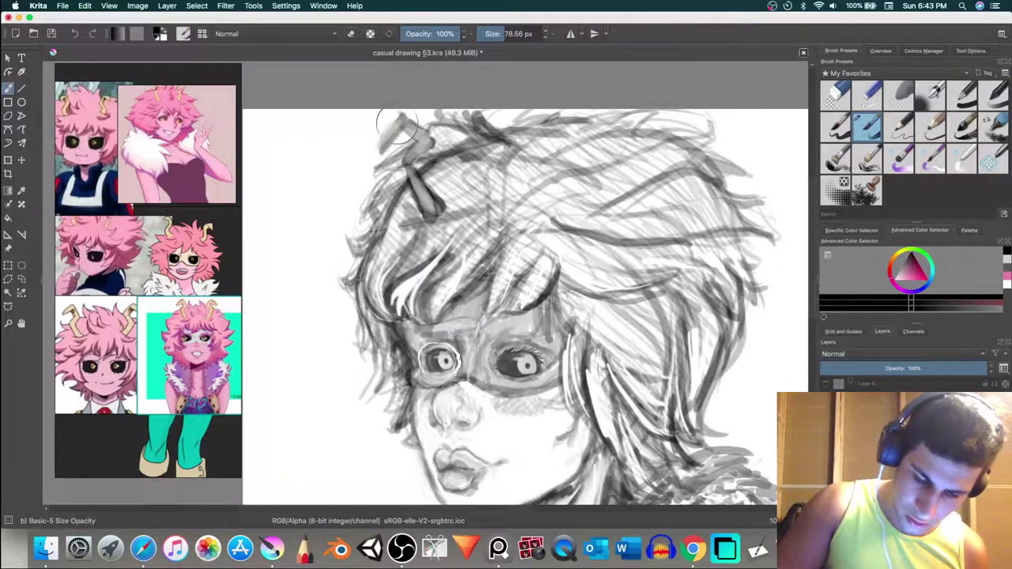
pyautogui.moveTo(397, 117); pyautogui.dragTo(381, 155)
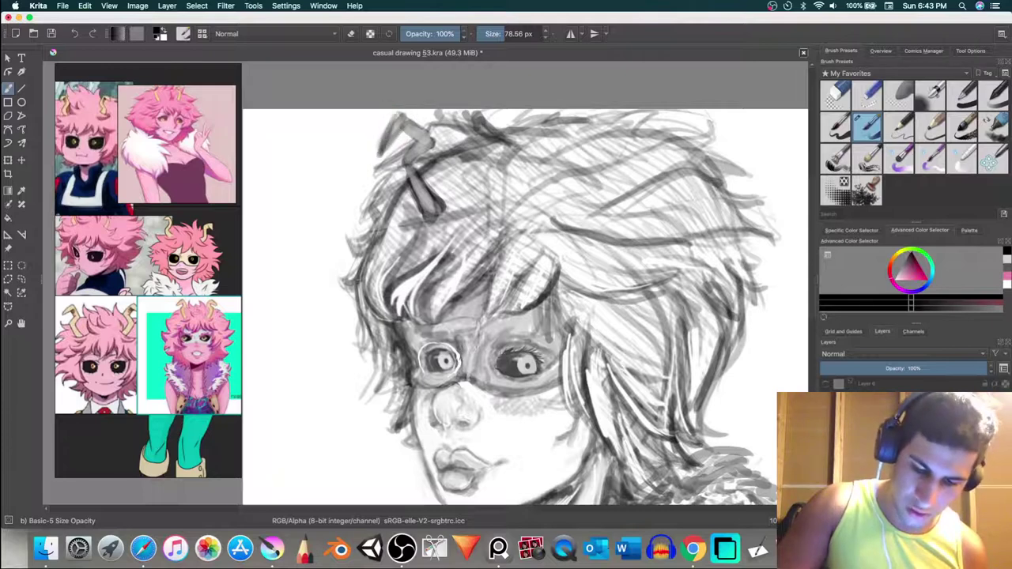
# Step: Darken the first horn's edges in black and blend its base into the hair with the Eraser Circle and Eraser Soft presets
pyautogui.moveTo(402, 117)
pyautogui.mouseDown()
pyautogui.moveTo(432, 141)
pyautogui.moveTo(399, 112)
pyautogui.moveTo(415, 128)
pyautogui.moveTo(427, 212)
pyautogui.mouseUp()
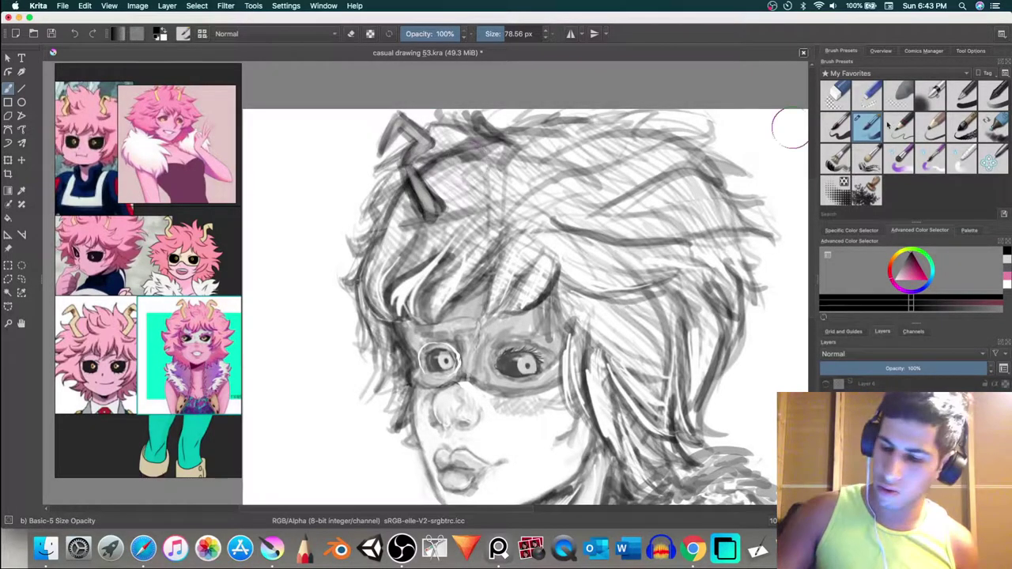
pyautogui.click(836, 94)
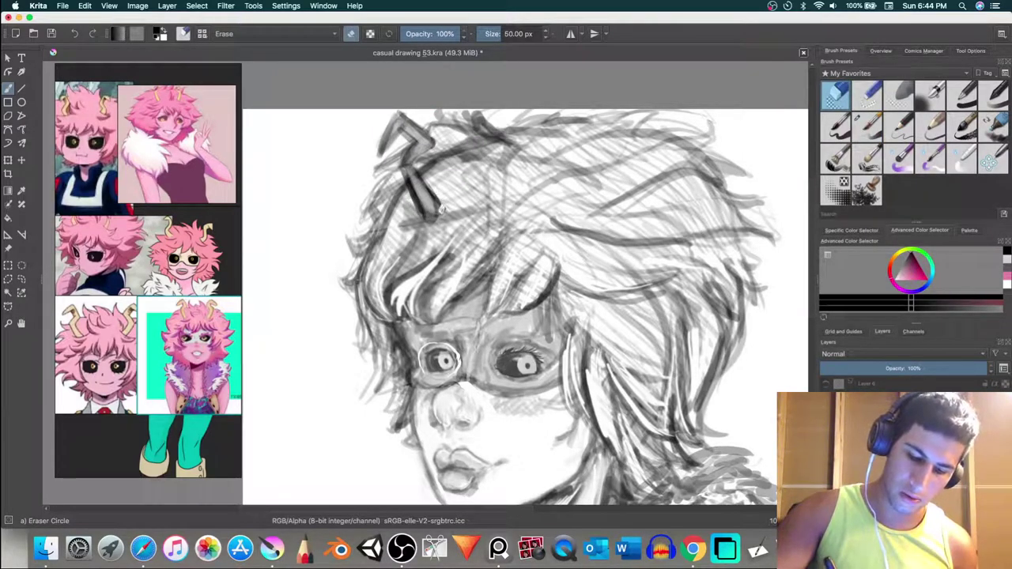
pyautogui.moveTo(440, 211); pyautogui.dragTo(437, 214)
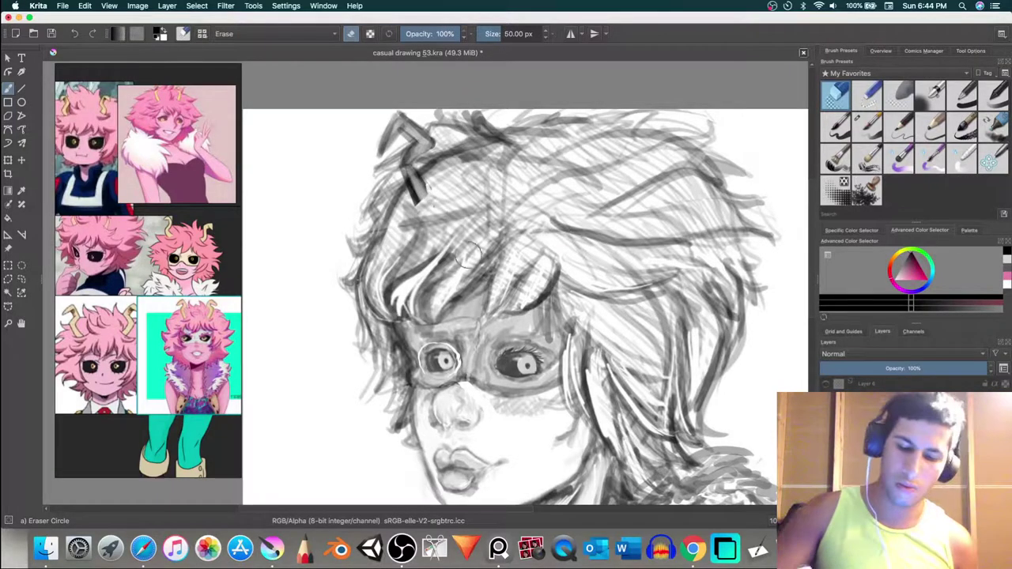
pyautogui.click(901, 96)
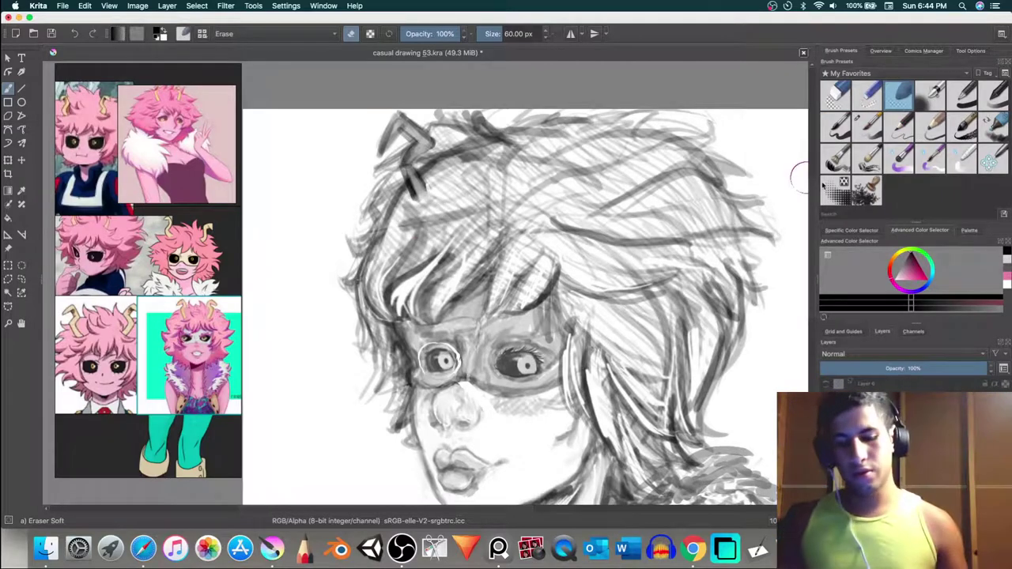
# Step: Outline a second bent horn in black on the other side of the hair with the Basic-5 Size brush at 40 px
pyautogui.scroll(-4, 654, 198)
pyautogui.scroll(3, 655, 211)
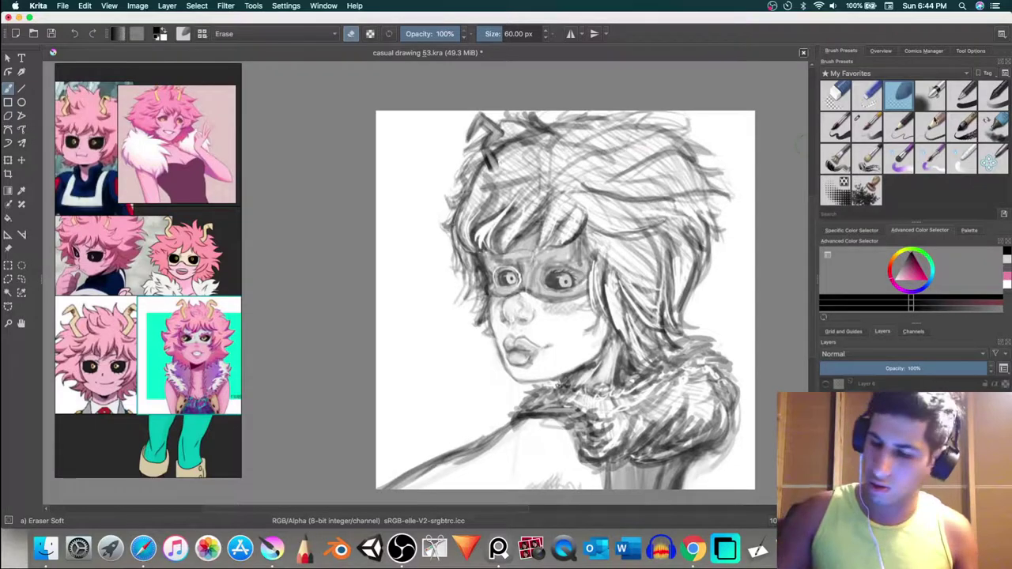
pyautogui.moveTo(907, 266); pyautogui.dragTo(909, 253)
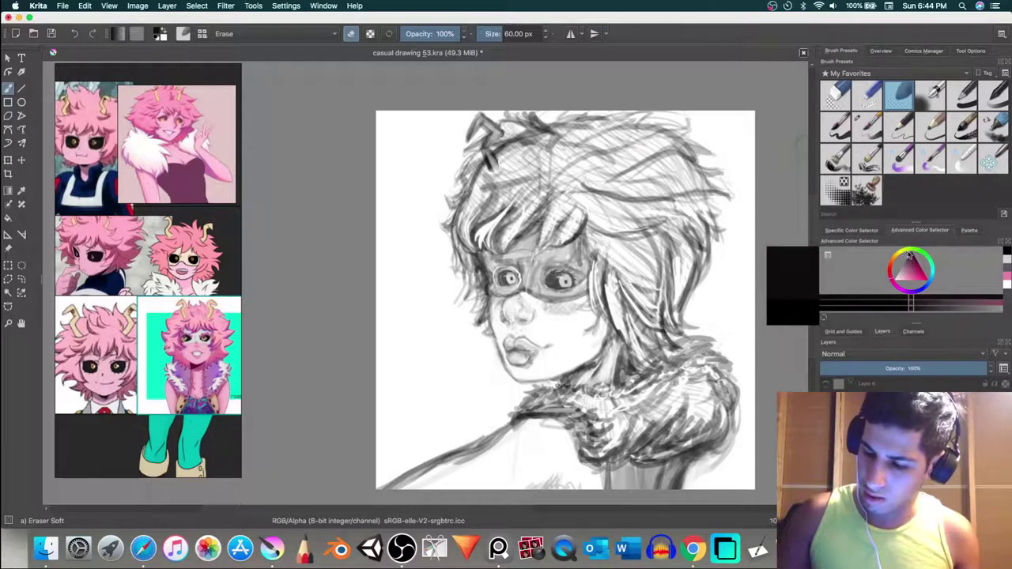
pyautogui.click(870, 128)
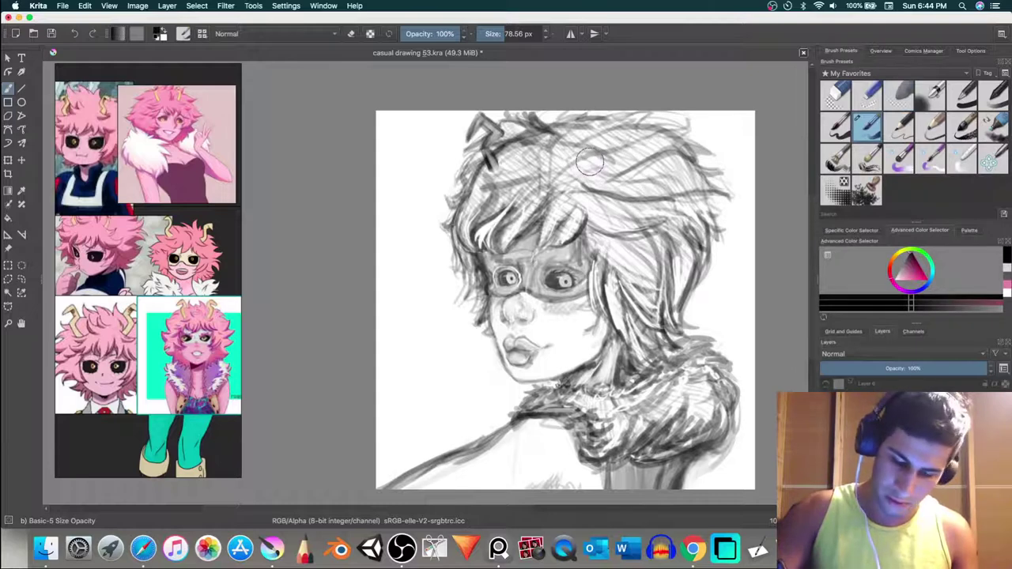
pyautogui.click(836, 127)
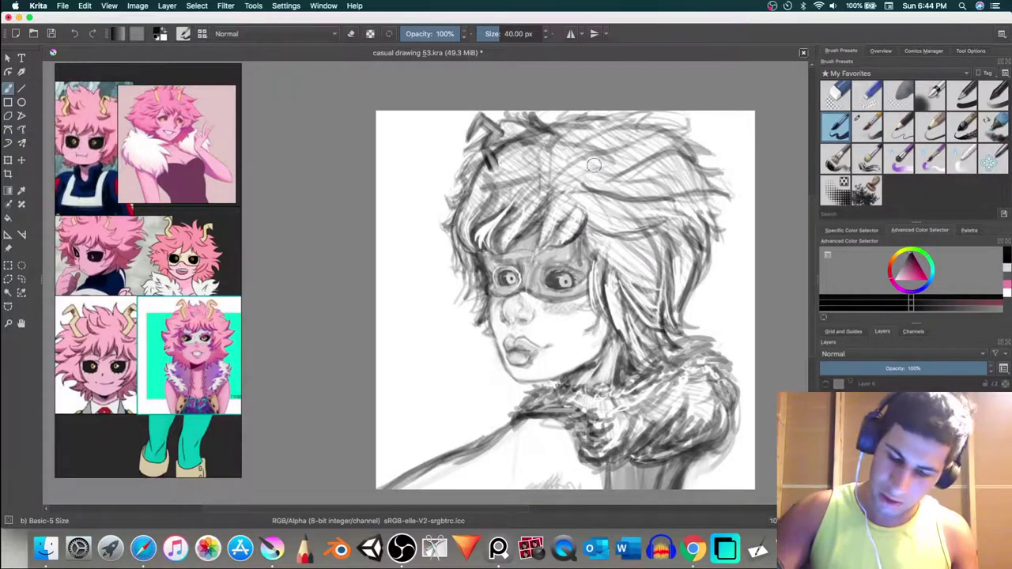
pyautogui.moveTo(591, 176); pyautogui.dragTo(605, 144)
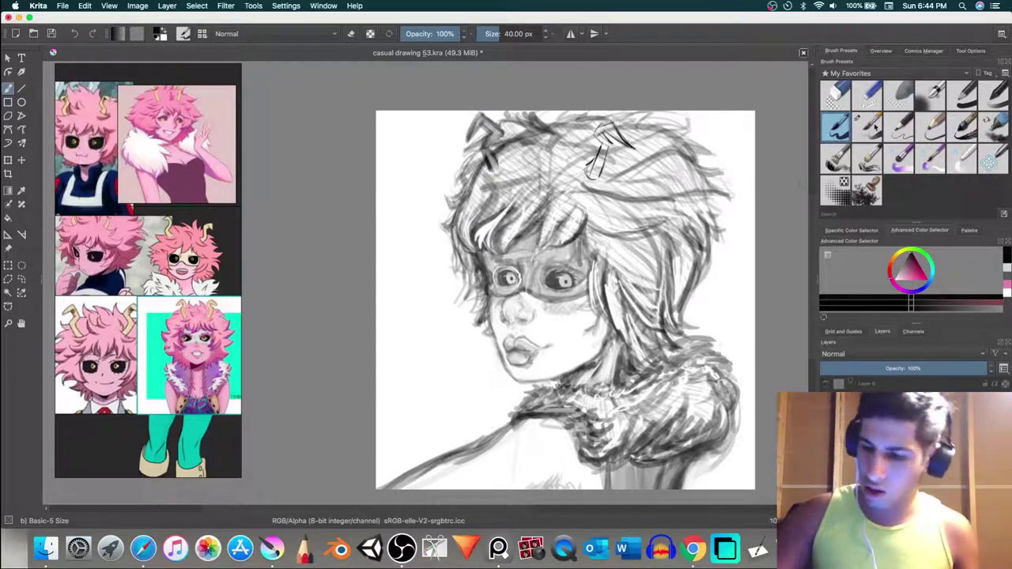
# Step: Shade the second horn's base and bend in black with the Basic-5 Size Opacity brush at 78.56 px
pyautogui.click(868, 124)
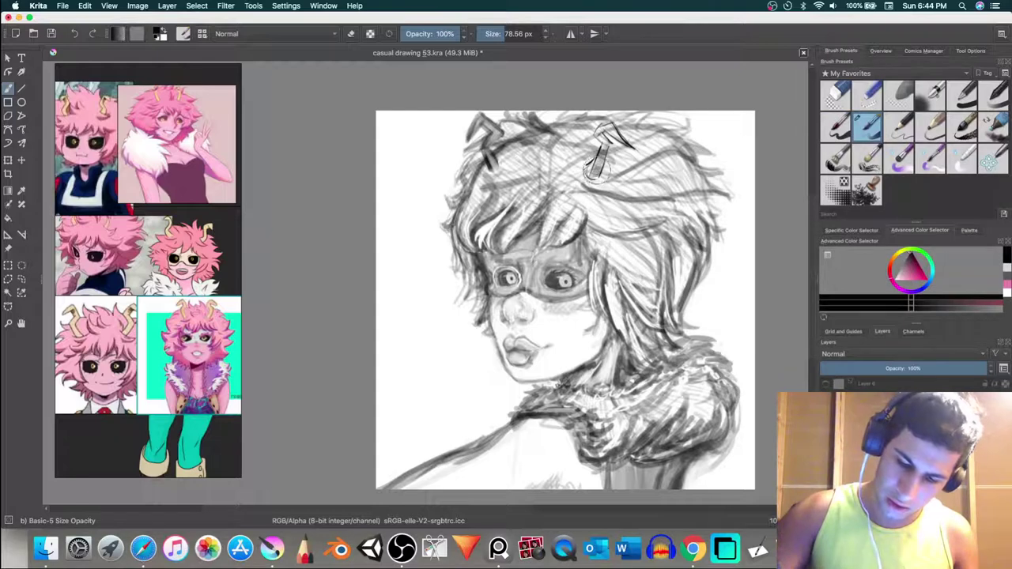
pyautogui.moveTo(597, 170); pyautogui.dragTo(605, 141)
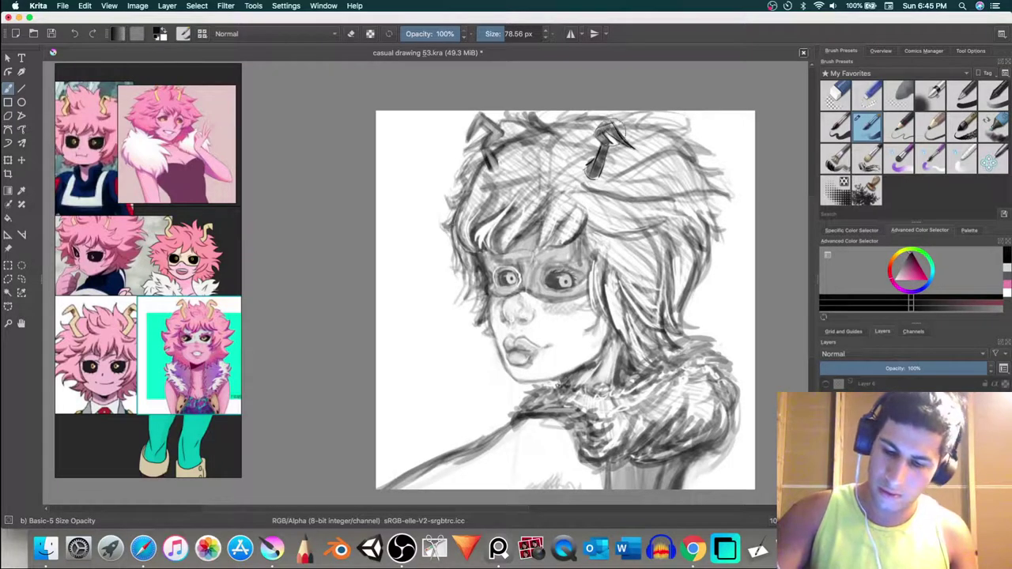
pyautogui.moveTo(605, 146)
pyautogui.mouseDown()
pyautogui.moveTo(600, 170)
pyautogui.moveTo(613, 158)
pyautogui.moveTo(590, 170)
pyautogui.mouseUp()
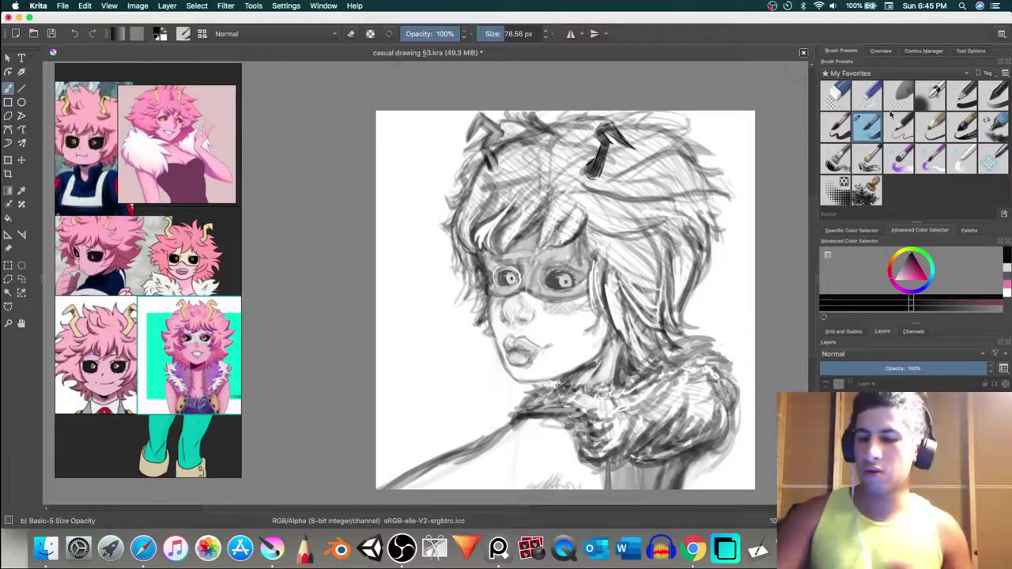
# Step: Paint light grey over the second horn's base and tip segments, and fade its base into the hair with the hard and soft erasers
pyautogui.click(896, 274)
pyautogui.moveTo(896, 278); pyautogui.dragTo(878, 266)
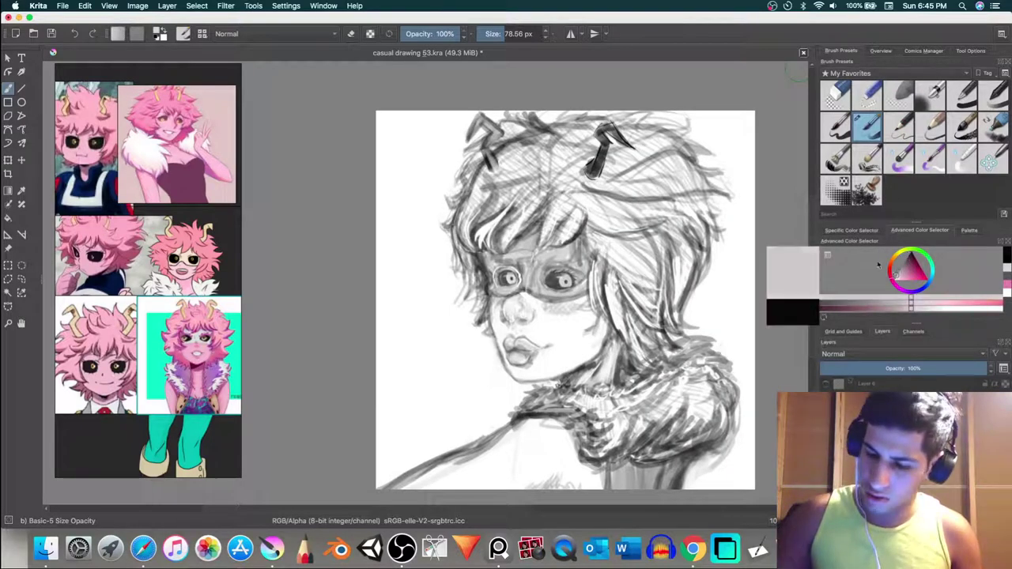
pyautogui.moveTo(606, 147)
pyautogui.mouseDown()
pyautogui.moveTo(596, 178)
pyautogui.moveTo(600, 166)
pyautogui.mouseUp()
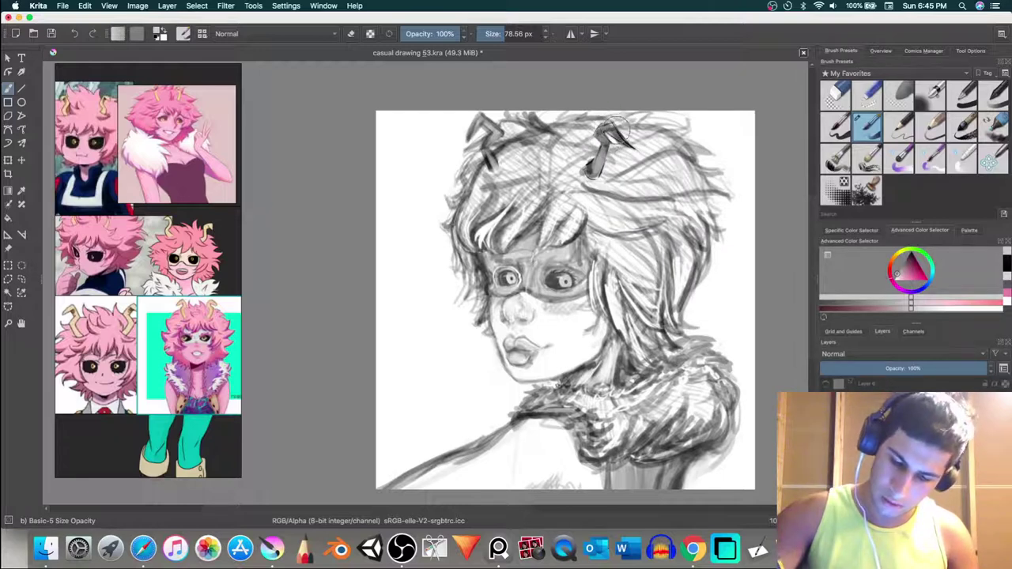
pyautogui.moveTo(619, 129); pyautogui.dragTo(624, 135)
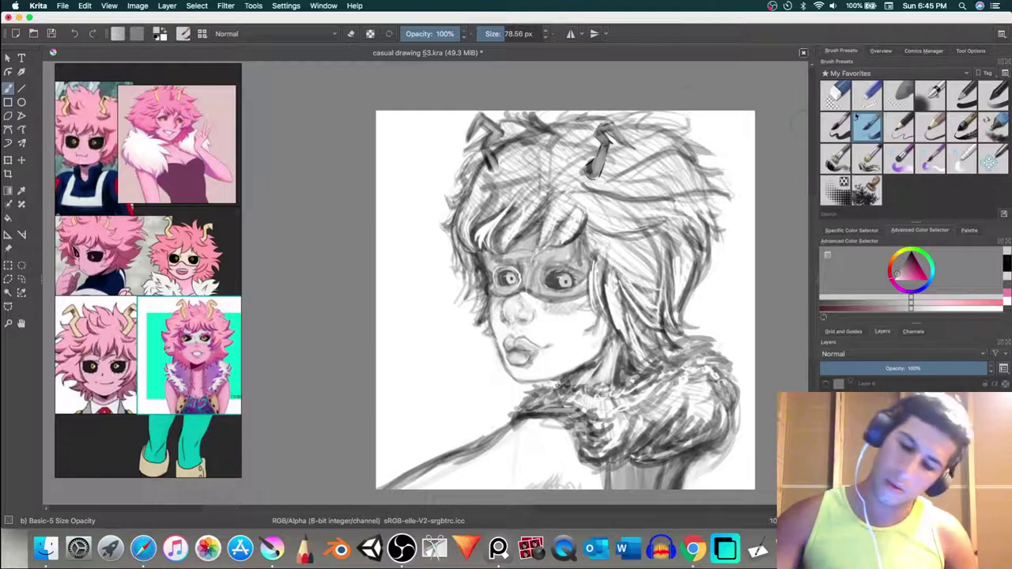
pyautogui.click(836, 94)
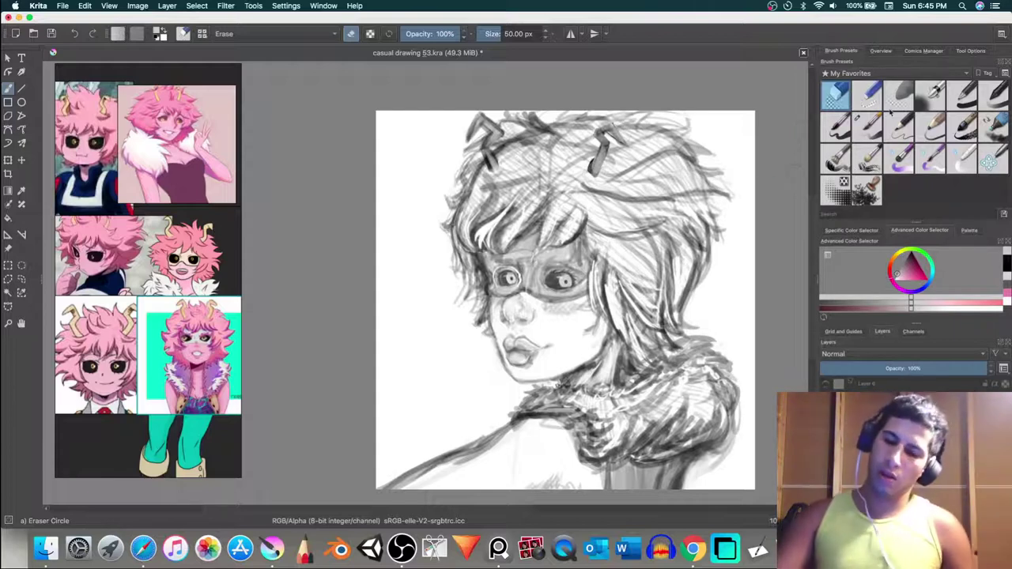
pyautogui.click(899, 95)
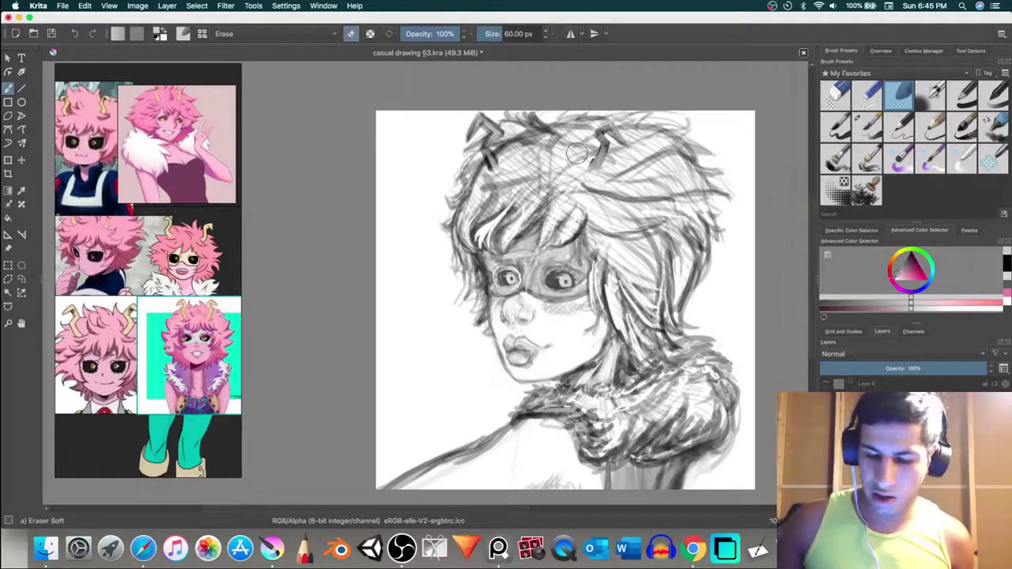
# Step: Select the second horn freehand, then enlarge, shear and reposition it slightly higher on the hair, and clear the selection
pyautogui.click(22, 277)
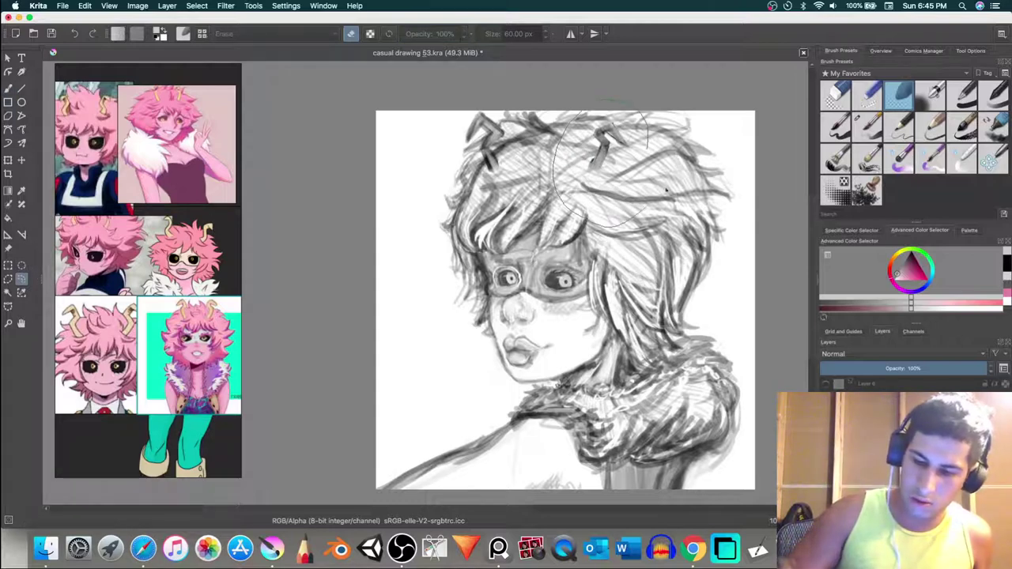
pyautogui.moveTo(647, 149); pyautogui.dragTo(676, 151)
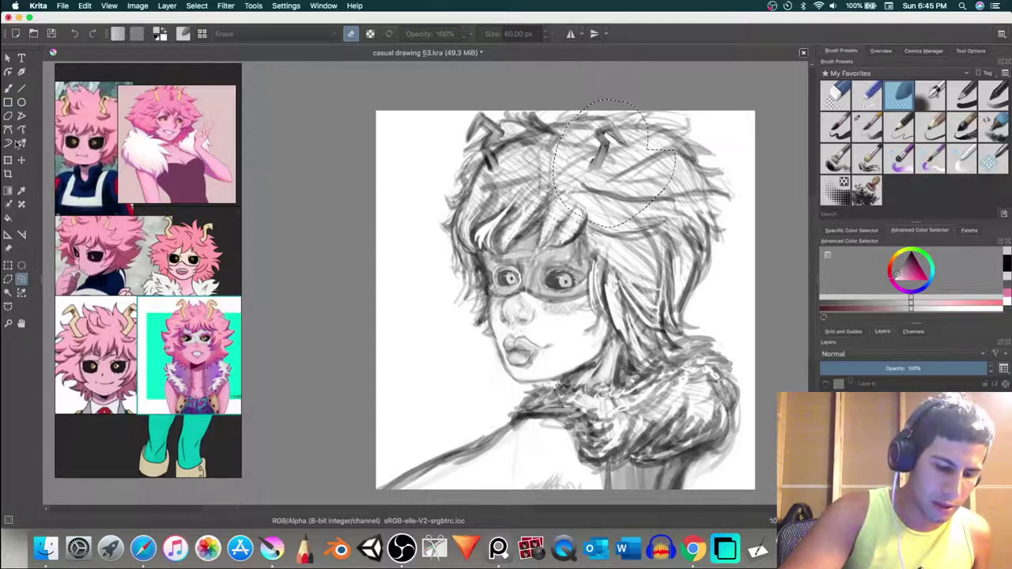
pyautogui.click(9, 160)
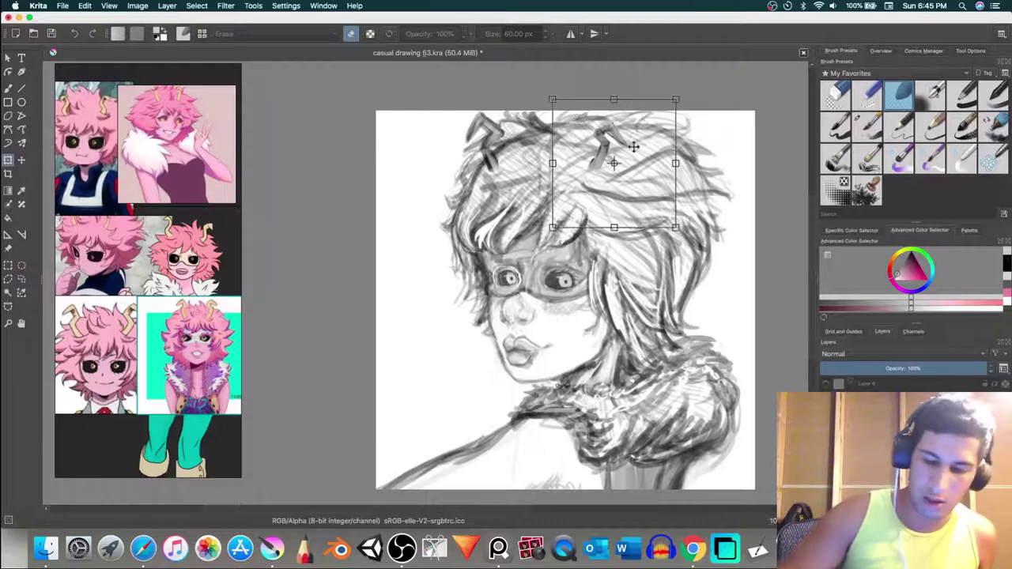
pyautogui.moveTo(552, 227); pyautogui.dragTo(526, 259)
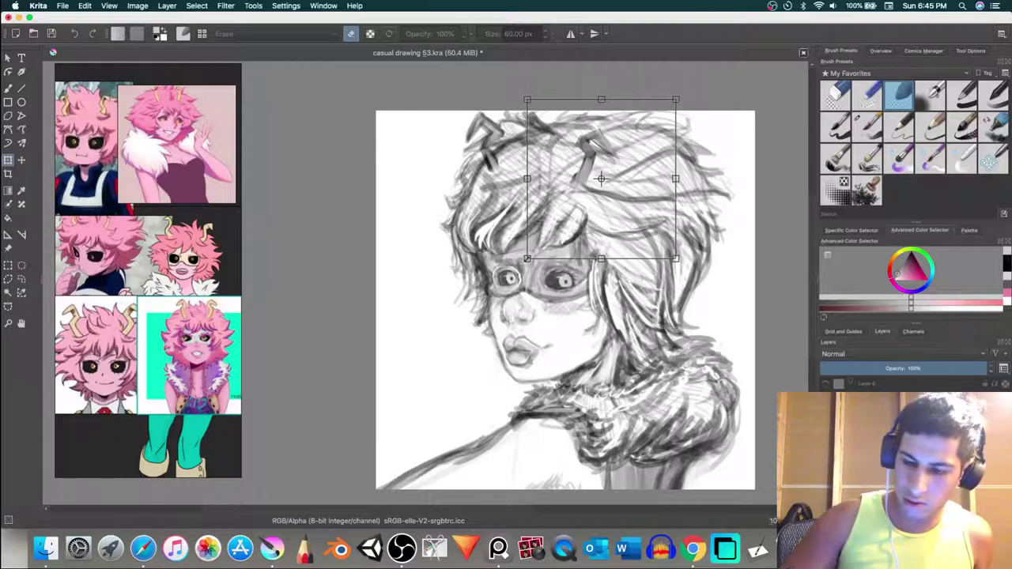
pyautogui.moveTo(675, 108); pyautogui.dragTo(686, 79)
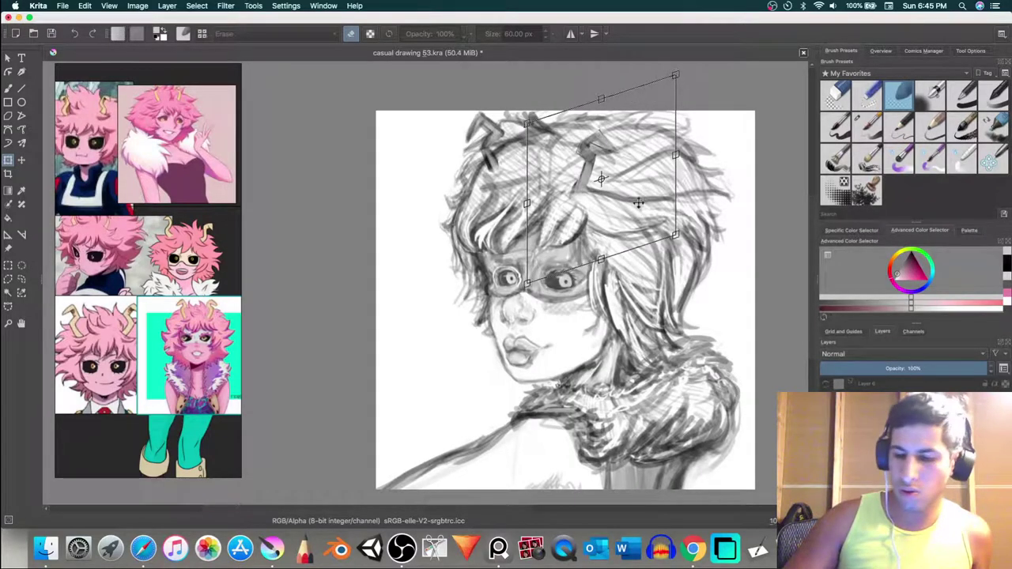
pyautogui.moveTo(675, 235); pyautogui.dragTo(710, 253)
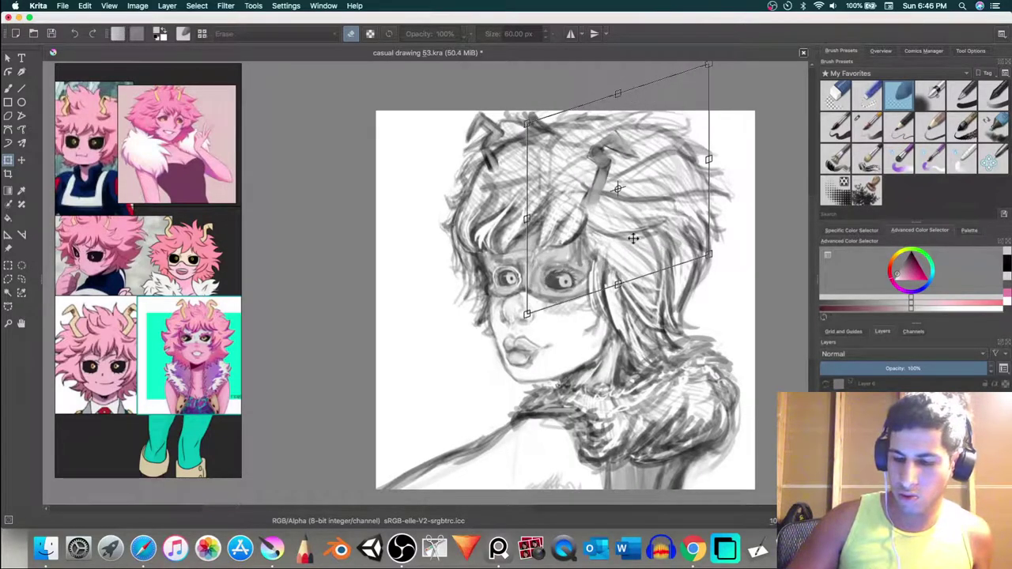
pyautogui.moveTo(634, 237); pyautogui.dragTo(635, 210)
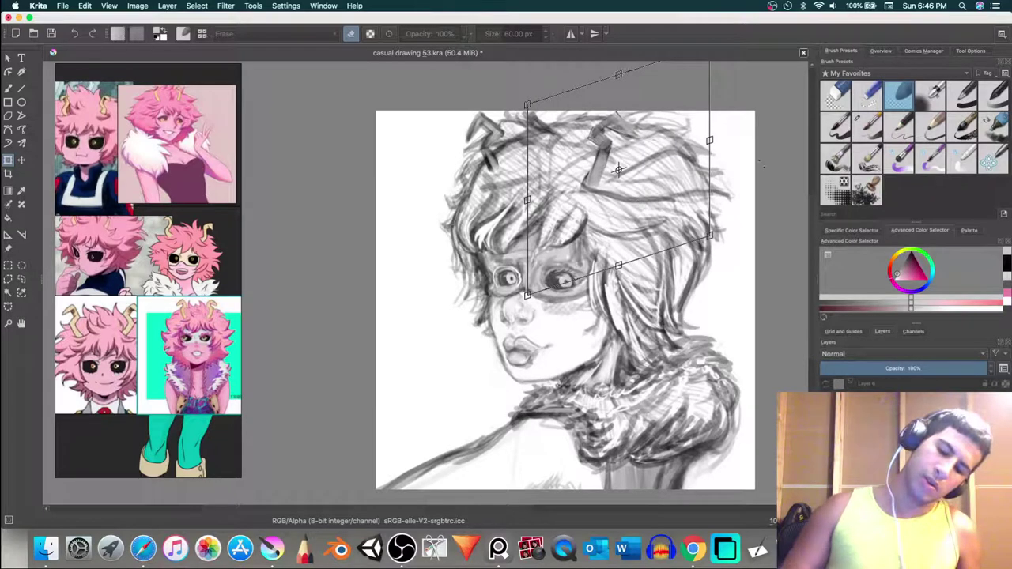
pyautogui.press('Return')
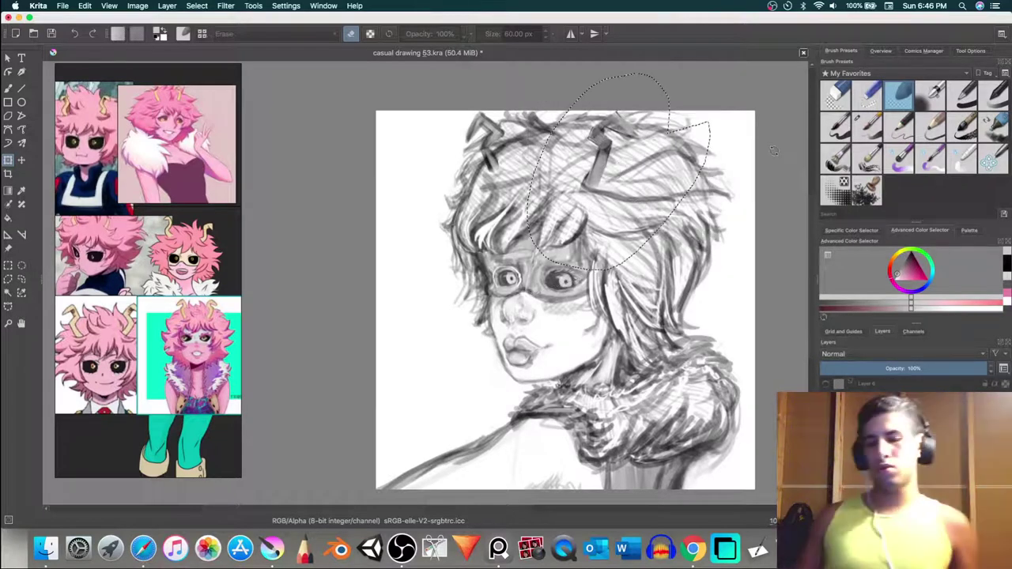
pyautogui.click(21, 279)
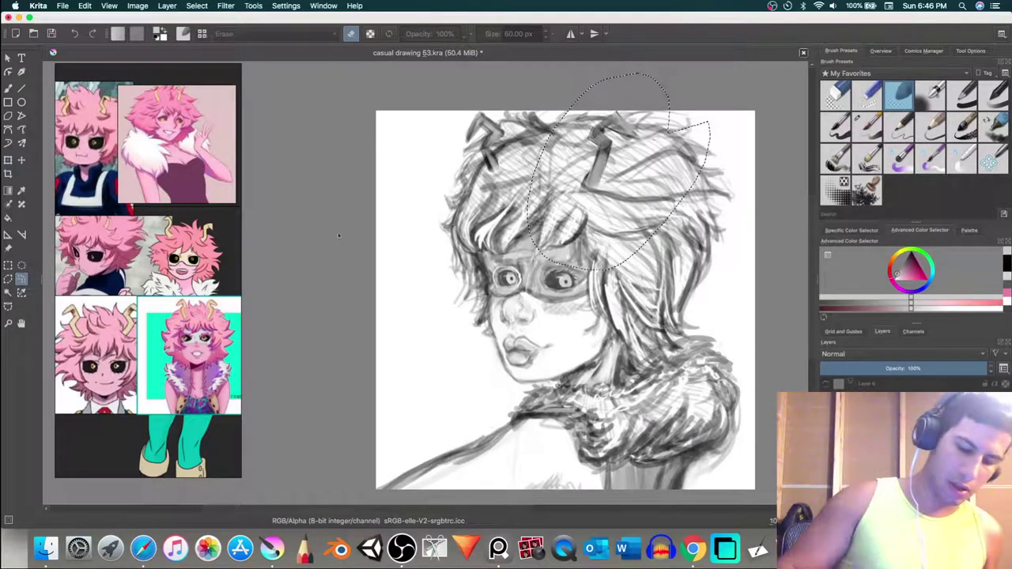
pyautogui.click(332, 235)
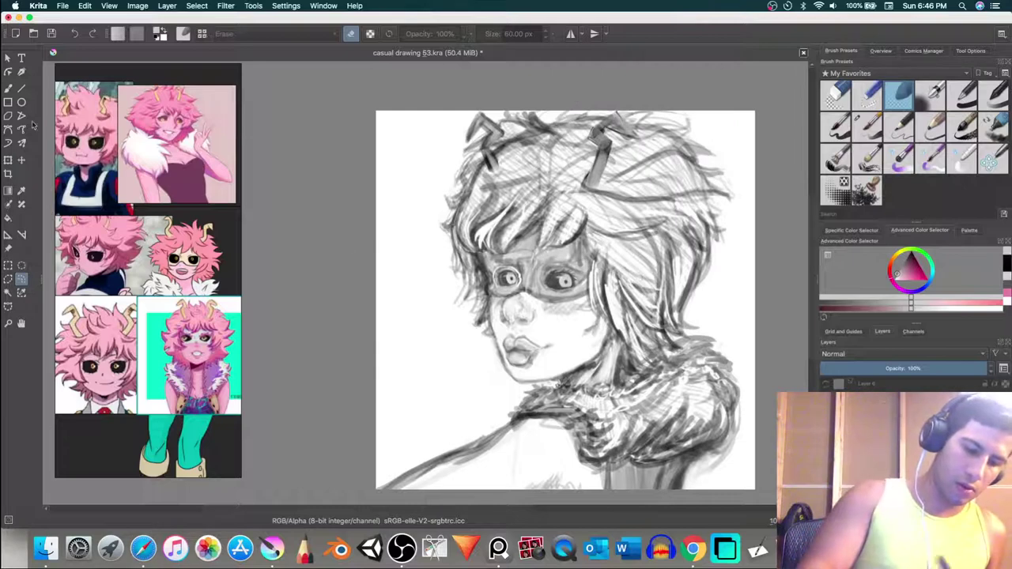
# Step: Return to the freehand brush and set the painting colour to a light purplish pink
pyautogui.click(7, 88)
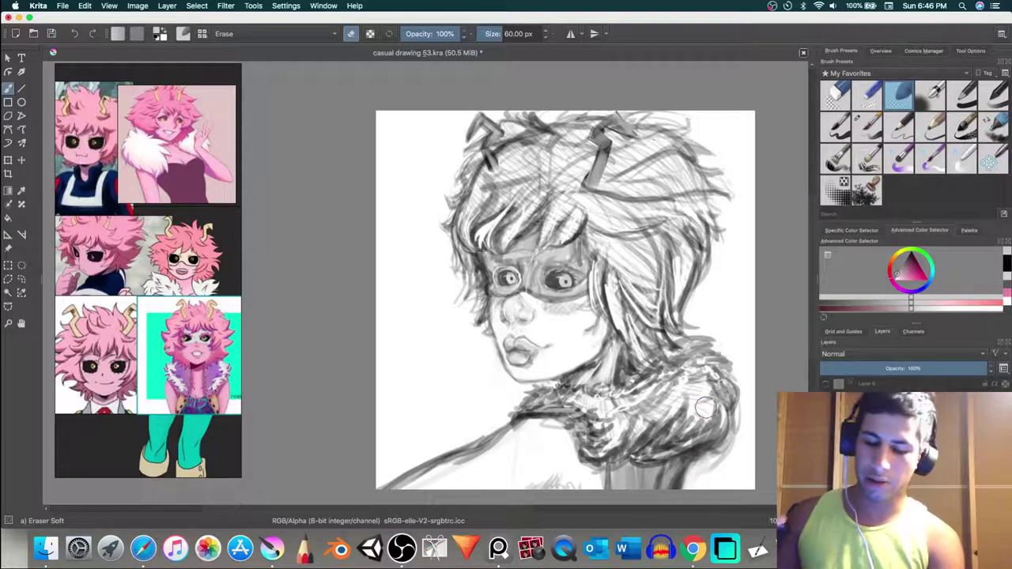
pyautogui.click(916, 275)
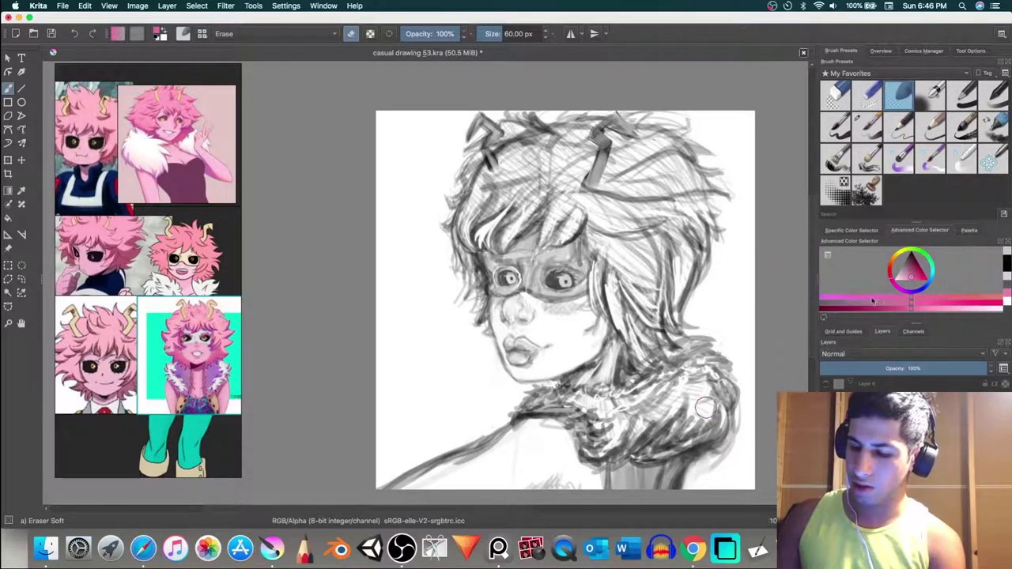
pyautogui.moveTo(874, 302); pyautogui.dragTo(862, 302)
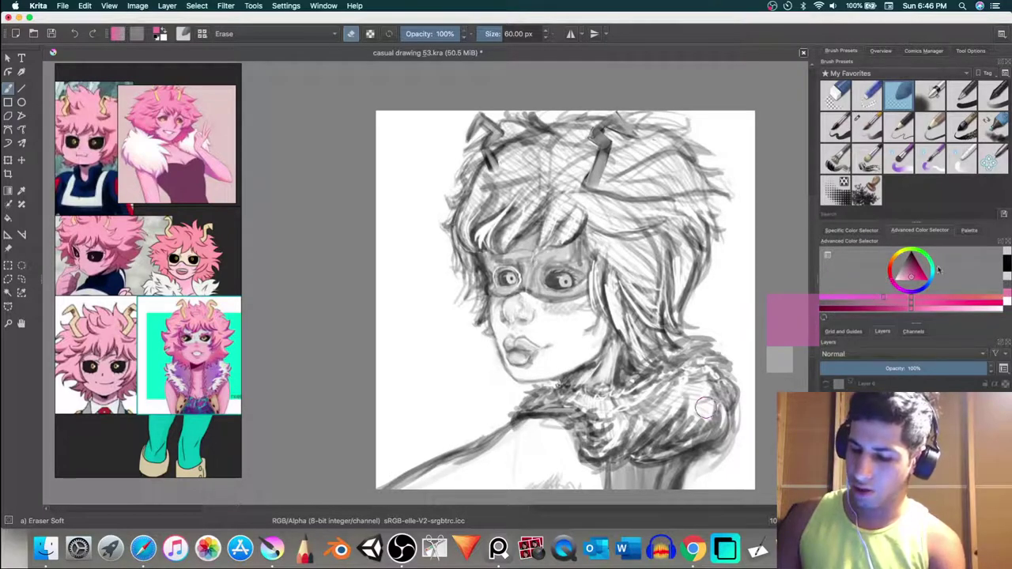
pyautogui.click(907, 275)
pyautogui.moveTo(907, 275); pyautogui.dragTo(903, 281)
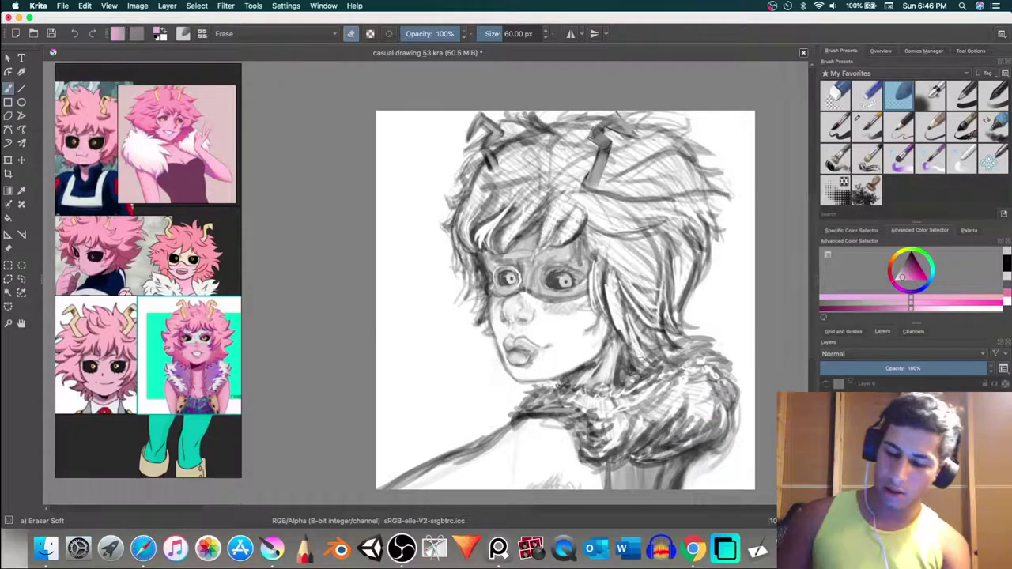
# Step: Try painting the cheek light pink with the Basic-5 Size Opacity brush, and undo the stroke
pyautogui.click(878, 126)
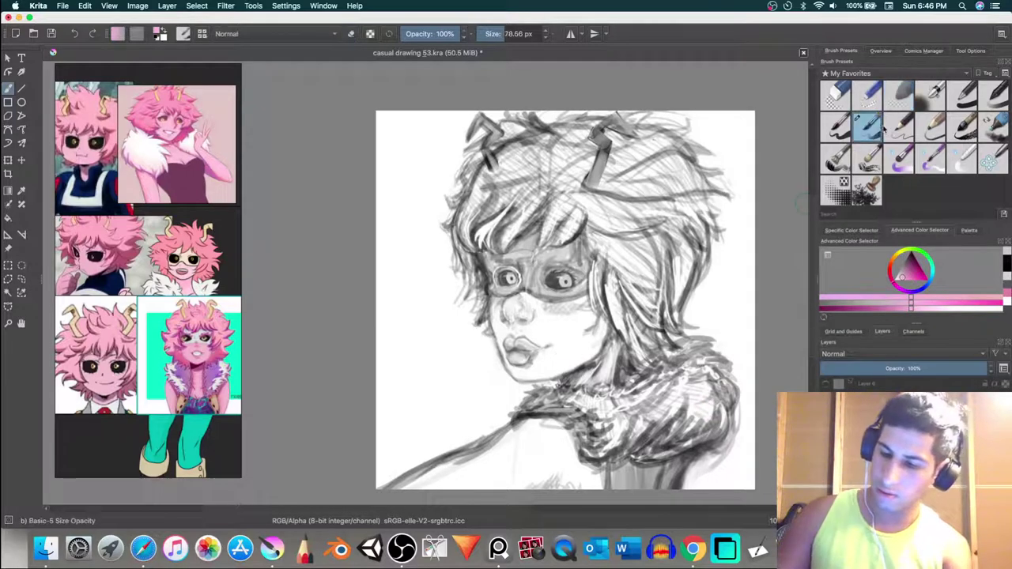
pyautogui.moveTo(592, 322)
pyautogui.mouseDown()
pyautogui.moveTo(584, 341)
pyautogui.moveTo(605, 339)
pyautogui.mouseUp()
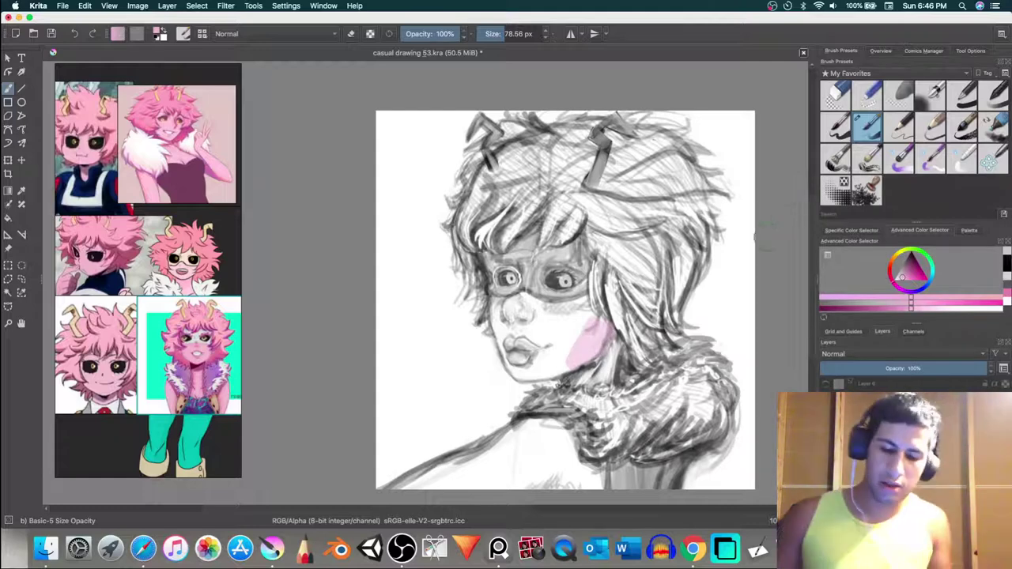
pyautogui.press('super+z')
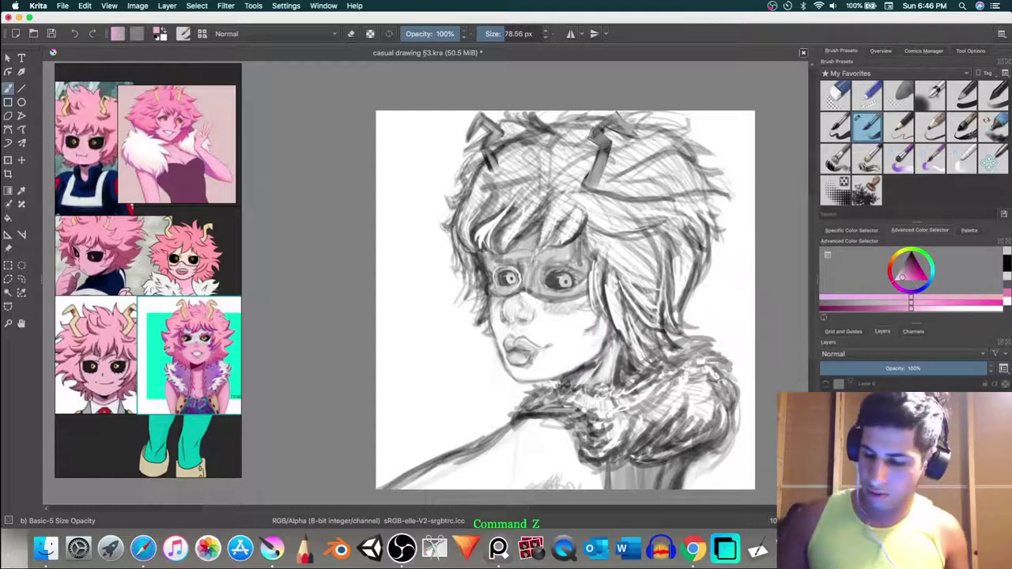
# Step: Try the Basic-2 Opacity brush in light pink on the lower face, undo the stroke, and pick a slightly stronger pink
pyautogui.click(993, 96)
pyautogui.moveTo(582, 333)
pyautogui.mouseDown()
pyautogui.moveTo(594, 329)
pyautogui.moveTo(585, 352)
pyautogui.moveTo(601, 332)
pyautogui.moveTo(611, 347)
pyautogui.moveTo(531, 373)
pyautogui.moveTo(593, 316)
pyautogui.moveTo(534, 364)
pyautogui.moveTo(573, 313)
pyautogui.moveTo(546, 328)
pyautogui.moveTo(522, 320)
pyautogui.moveTo(521, 289)
pyautogui.mouseUp()
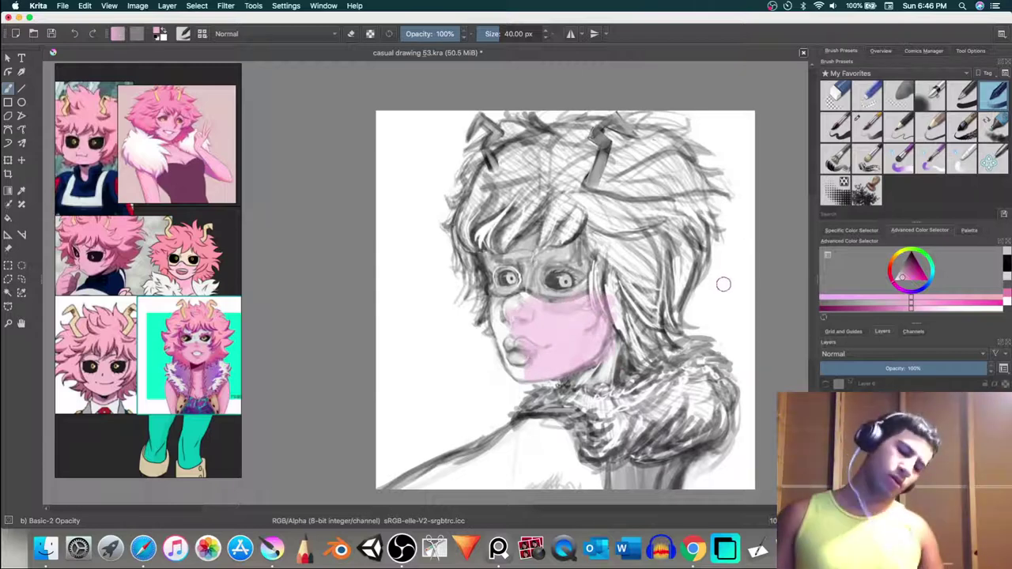
pyautogui.press('super+z')
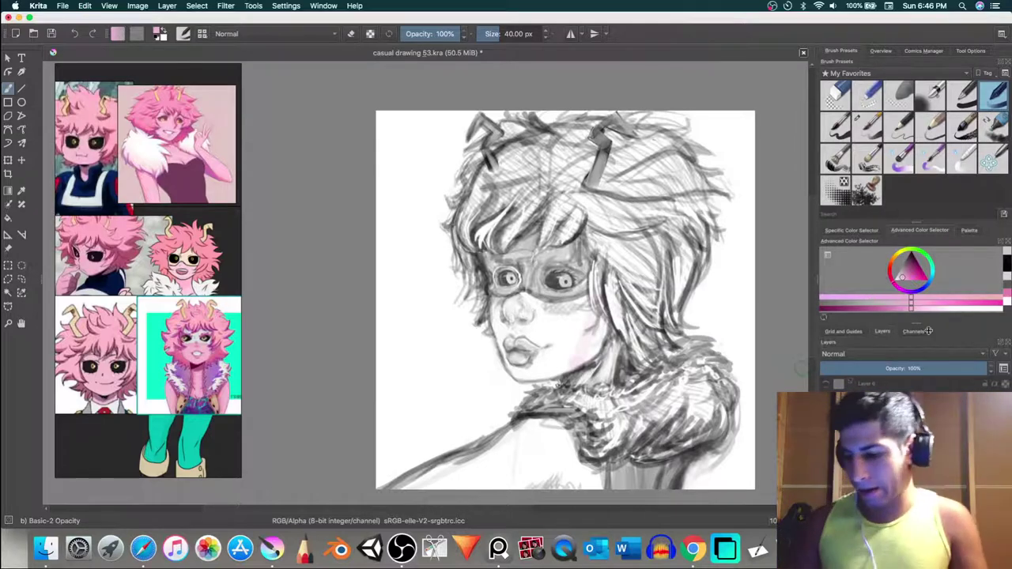
pyautogui.click(906, 279)
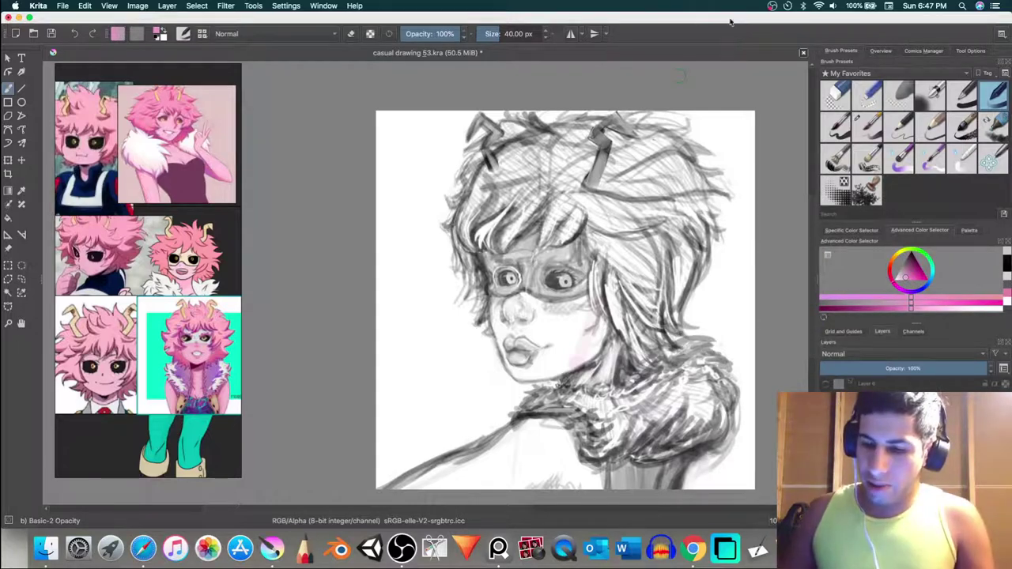
# Step: Start the "video for the day" countdown timer and return to the canvas
pyautogui.click(788, 7)
pyautogui.click(788, 9)
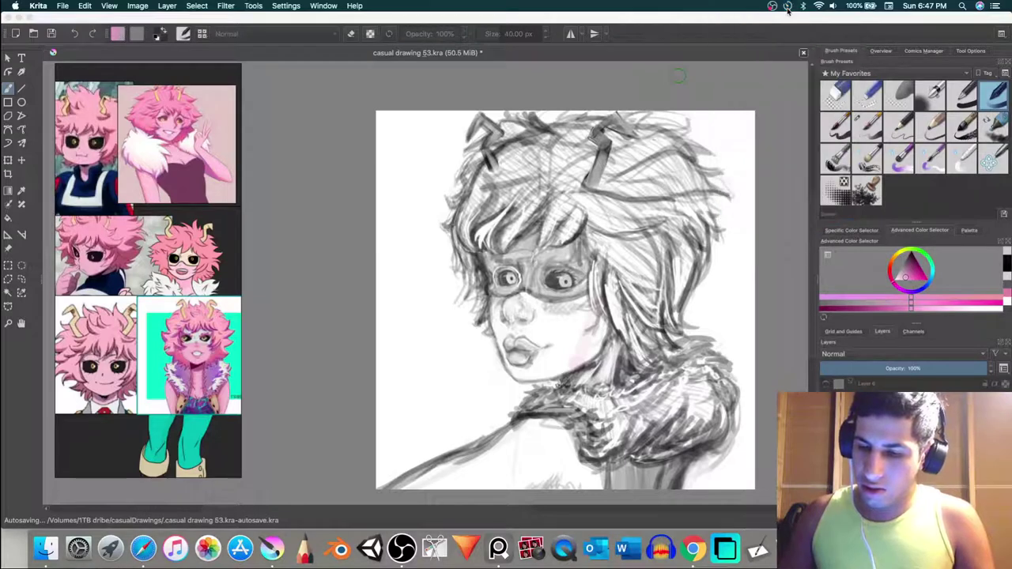
pyautogui.click(788, 9)
pyautogui.click(788, 144)
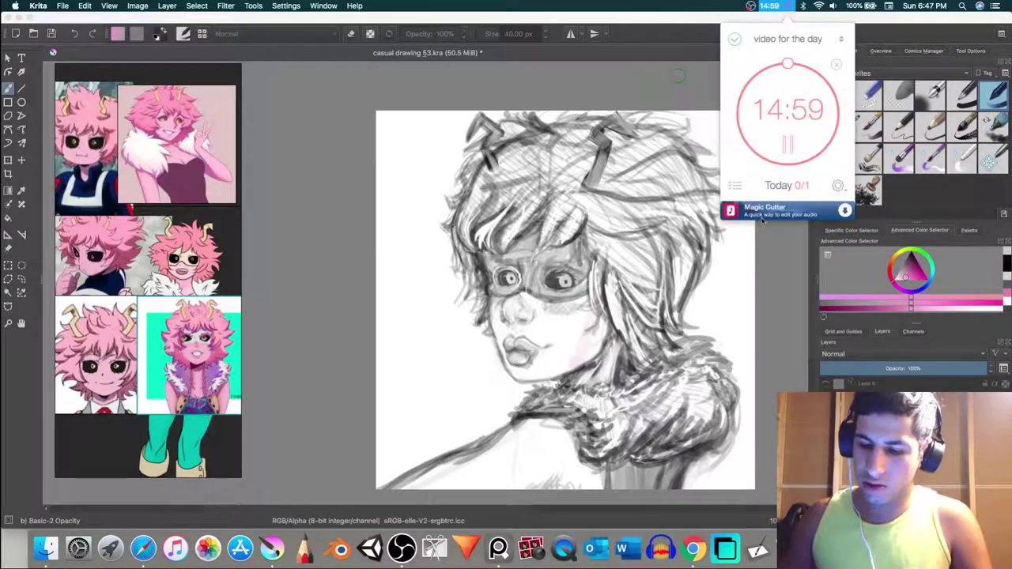
pyautogui.click(741, 348)
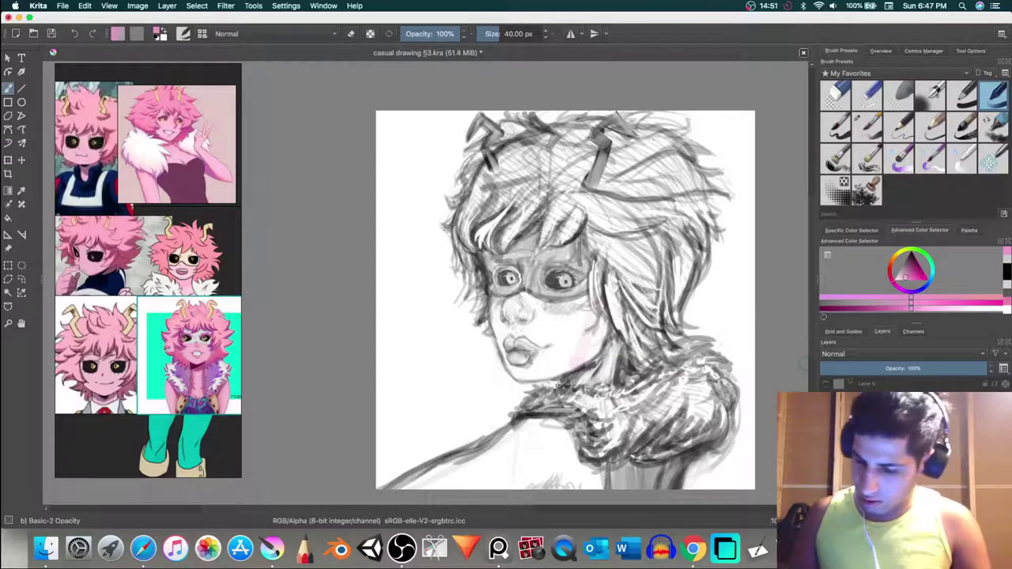
# Step: Undo the leftover faint cheek stroke, and paint pink along the jaw and chin, around the mouth and nose, and across the upper cheek
pyautogui.press('super+z')
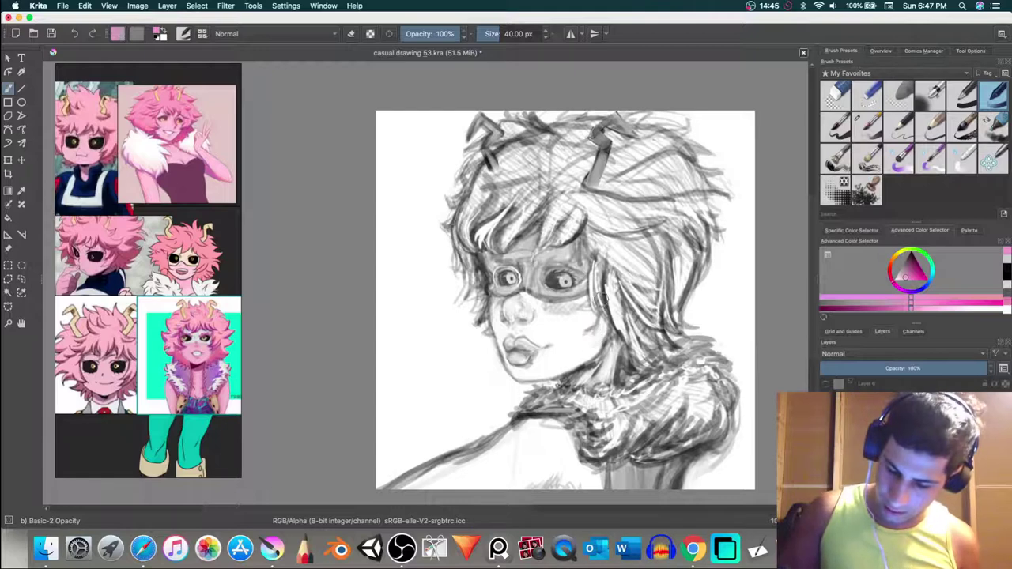
pyautogui.moveTo(600, 308); pyautogui.dragTo(526, 371)
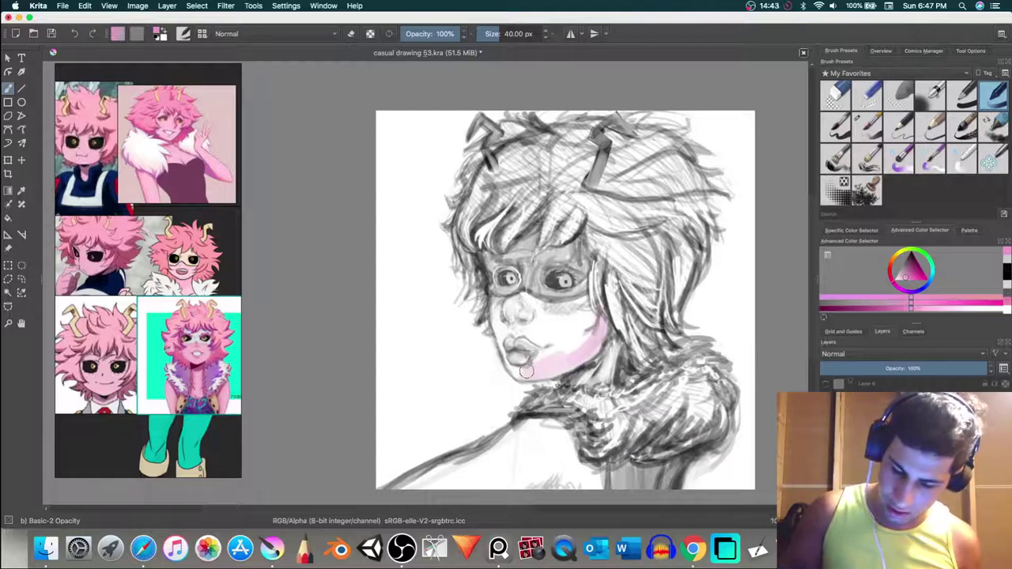
pyautogui.moveTo(525, 372); pyautogui.dragTo(519, 357)
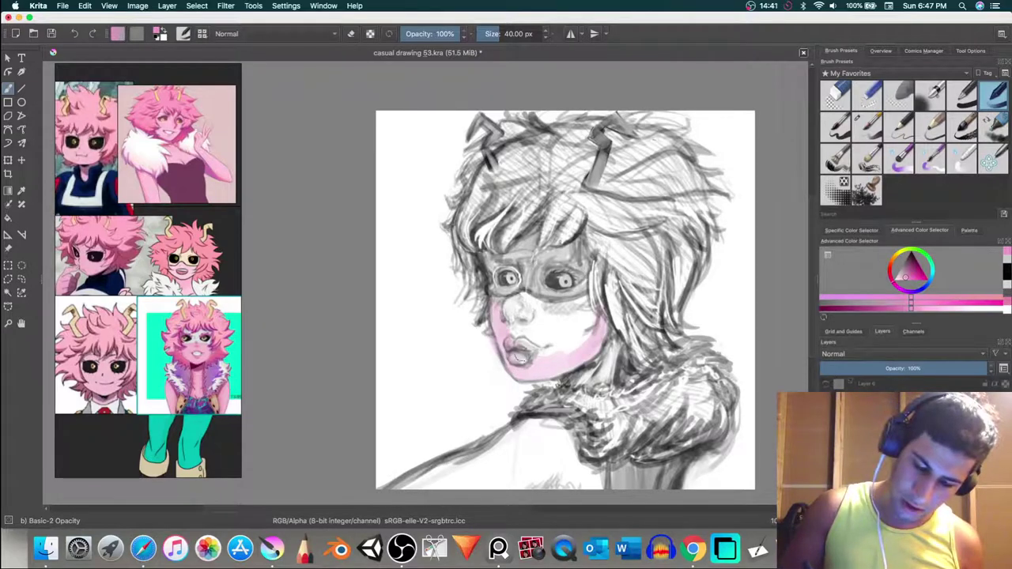
pyautogui.moveTo(519, 358); pyautogui.dragTo(578, 307)
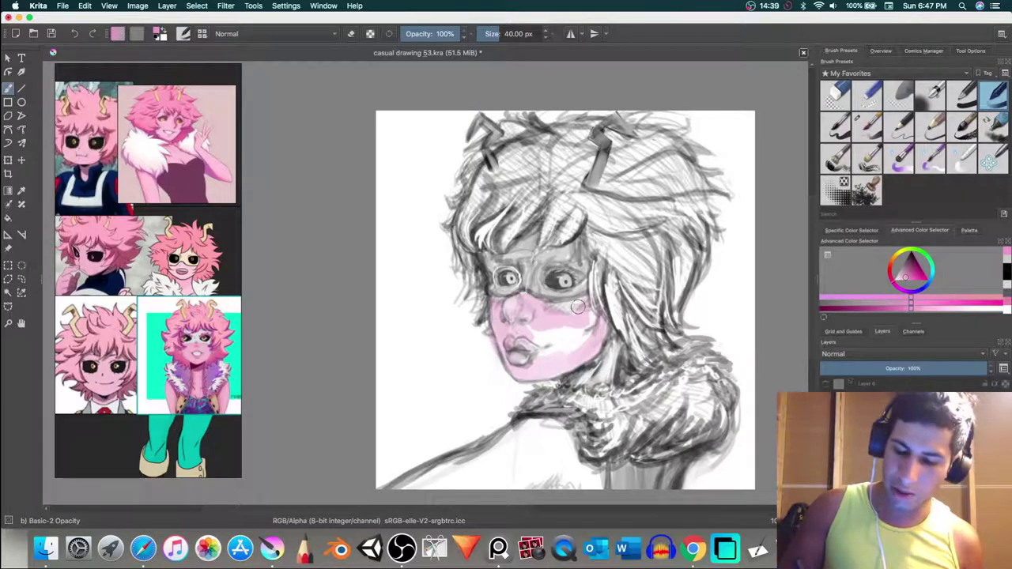
pyautogui.moveTo(579, 307); pyautogui.dragTo(603, 304)
pyautogui.moveTo(586, 340); pyautogui.dragTo(571, 358)
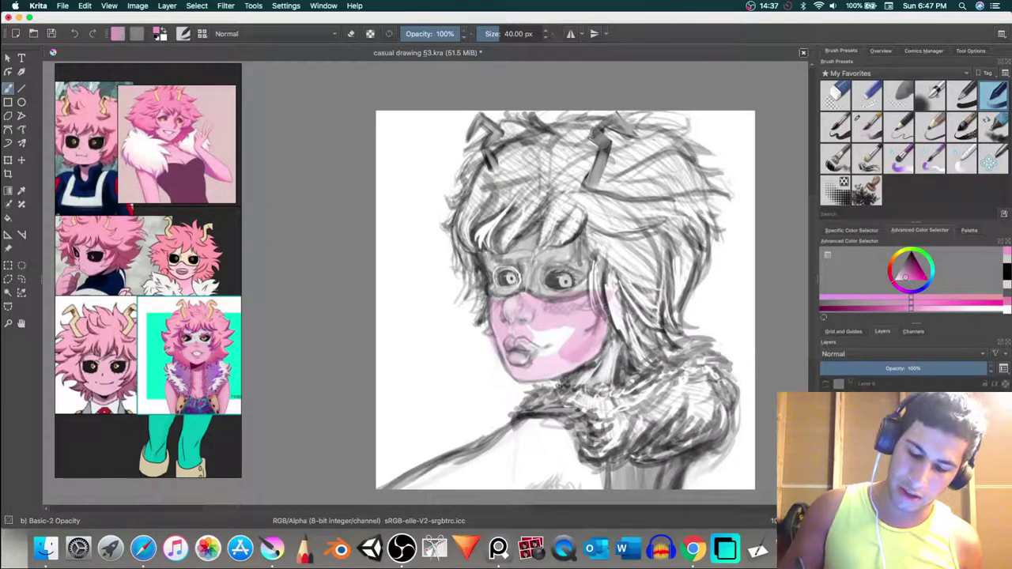
# Step: Fill the remaining white of the cheek with pink and build up an even coat over the nose, mouth area and lower face
pyautogui.moveTo(571, 358); pyautogui.dragTo(549, 346)
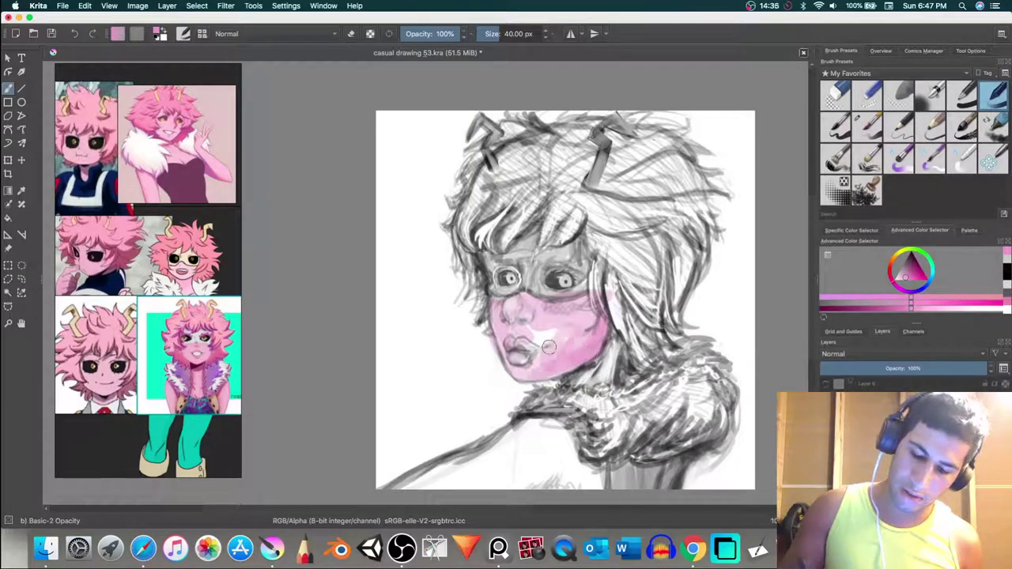
pyautogui.moveTo(549, 347); pyautogui.dragTo(556, 336)
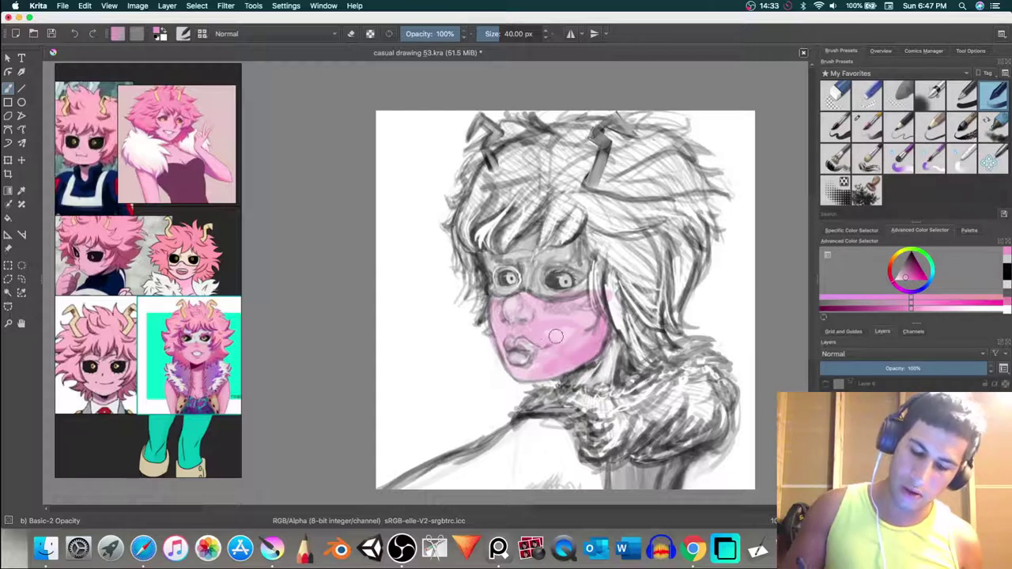
pyautogui.moveTo(556, 336); pyautogui.dragTo(566, 316)
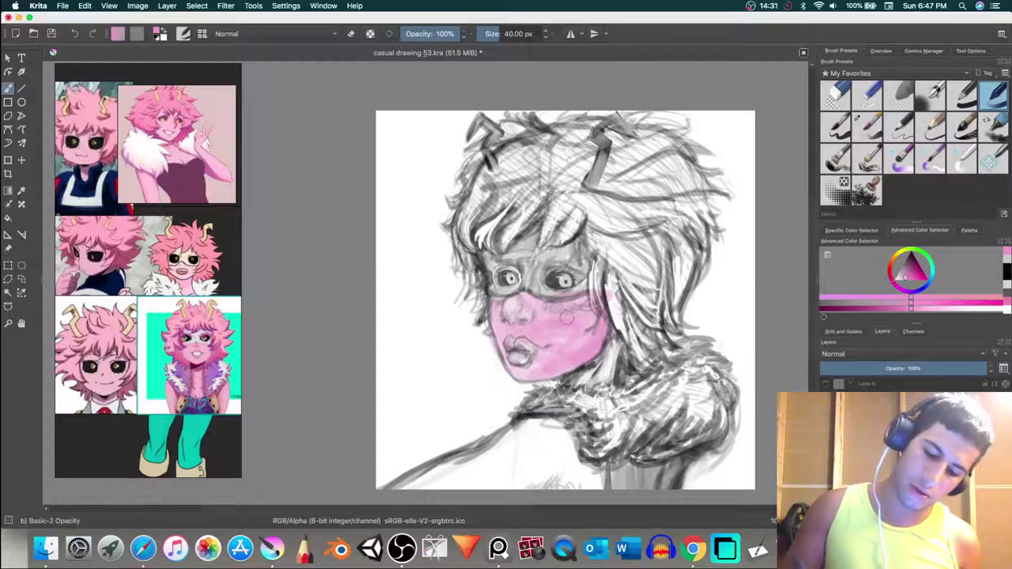
pyautogui.moveTo(567, 316); pyautogui.dragTo(528, 293)
pyautogui.moveTo(526, 302); pyautogui.dragTo(498, 304)
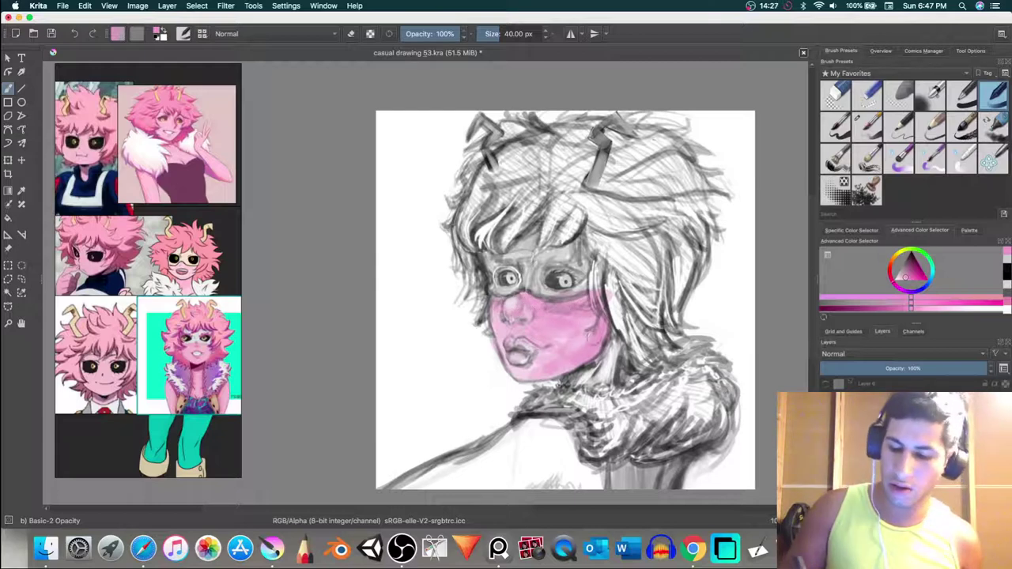
pyautogui.moveTo(585, 327); pyautogui.dragTo(555, 350)
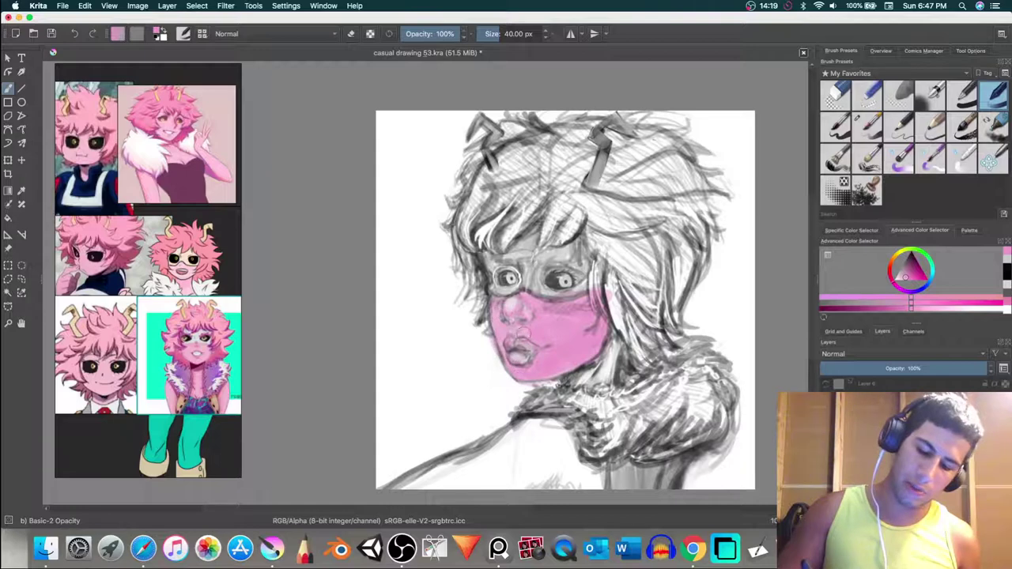
pyautogui.moveTo(522, 333); pyautogui.dragTo(527, 319)
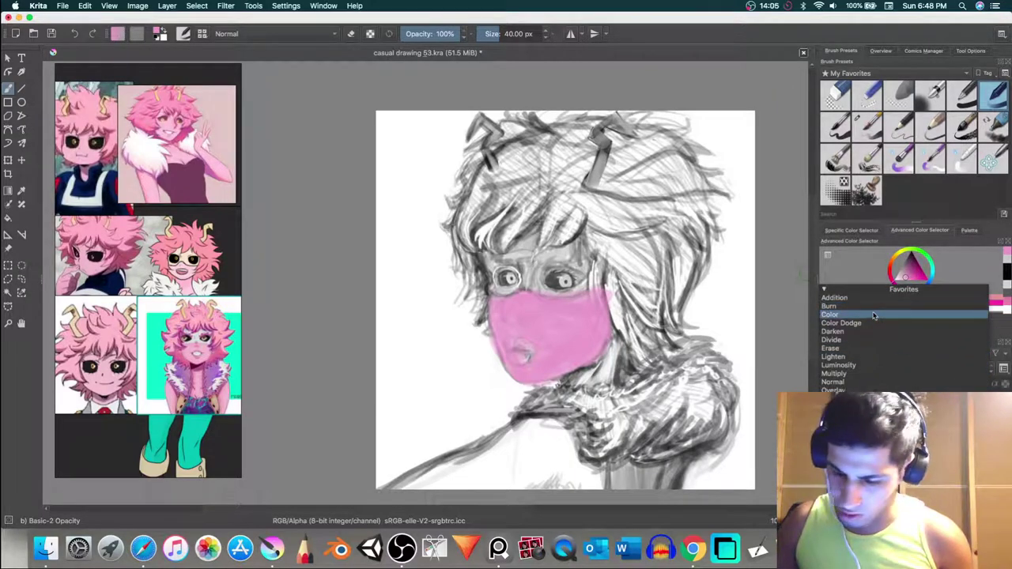
# Step: Try the Color and Addition blending modes on the pink skin layer, and set it to Multiply
pyautogui.click(873, 315)
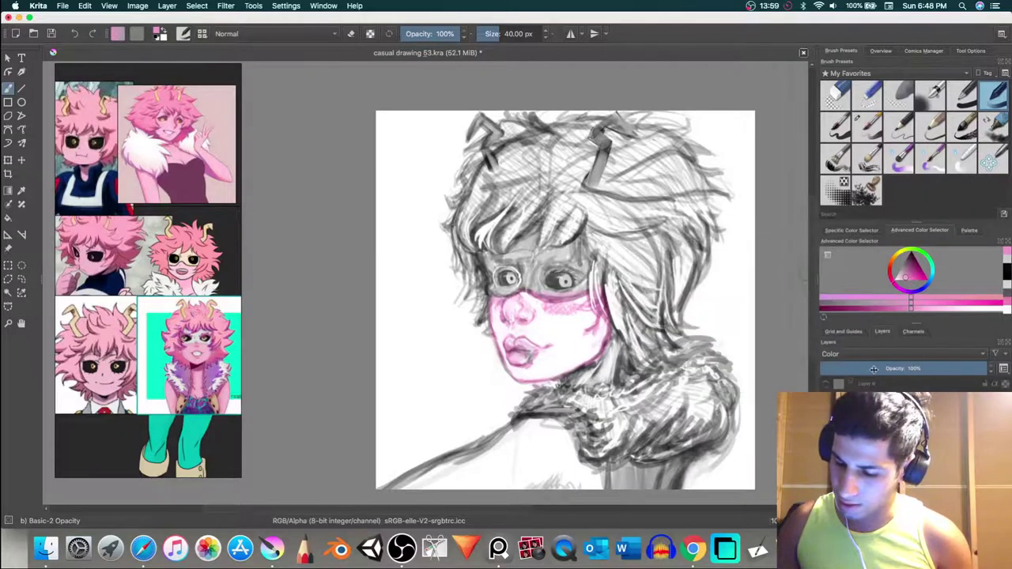
pyautogui.click(884, 358)
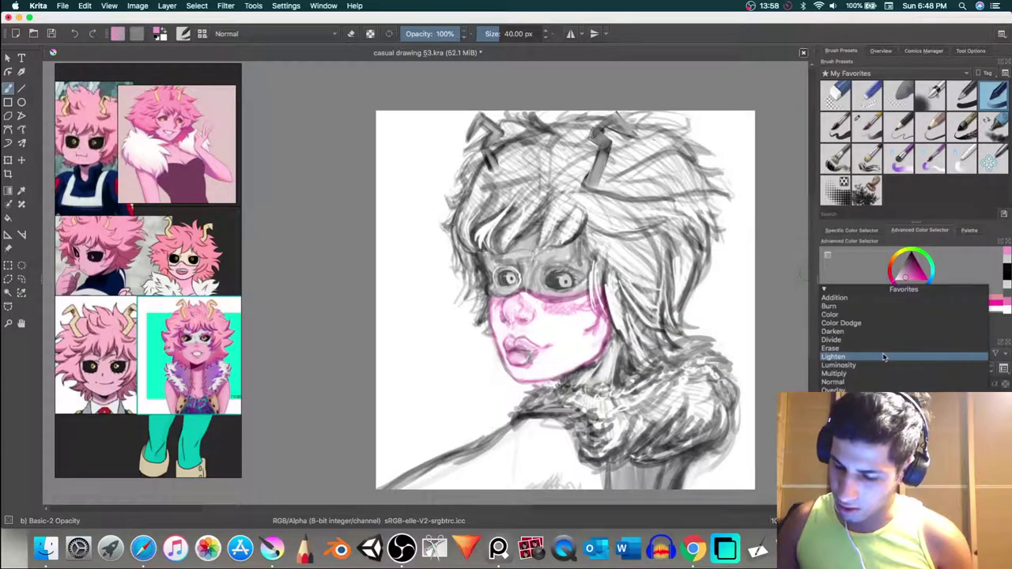
pyautogui.click(860, 299)
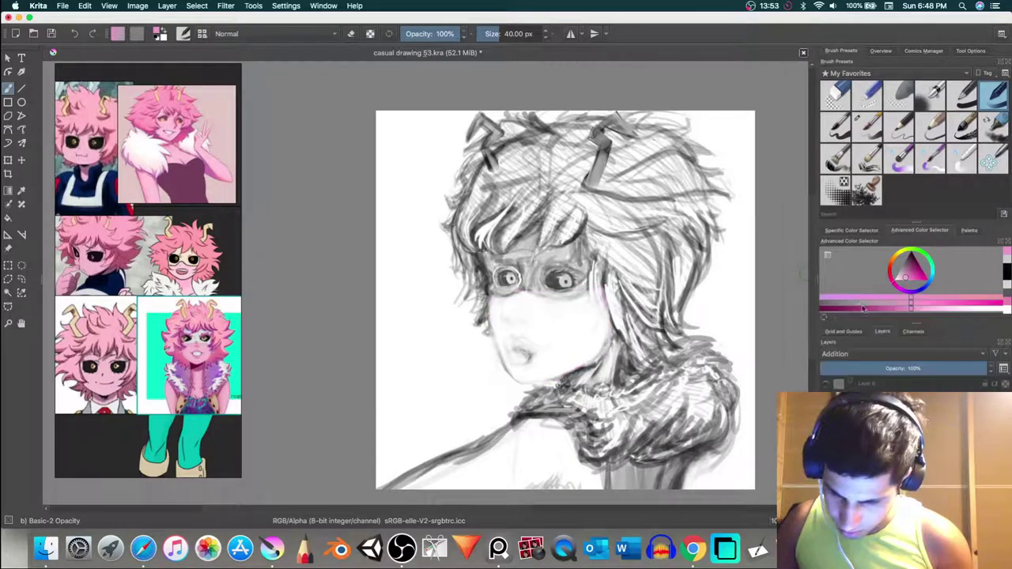
pyautogui.click(872, 355)
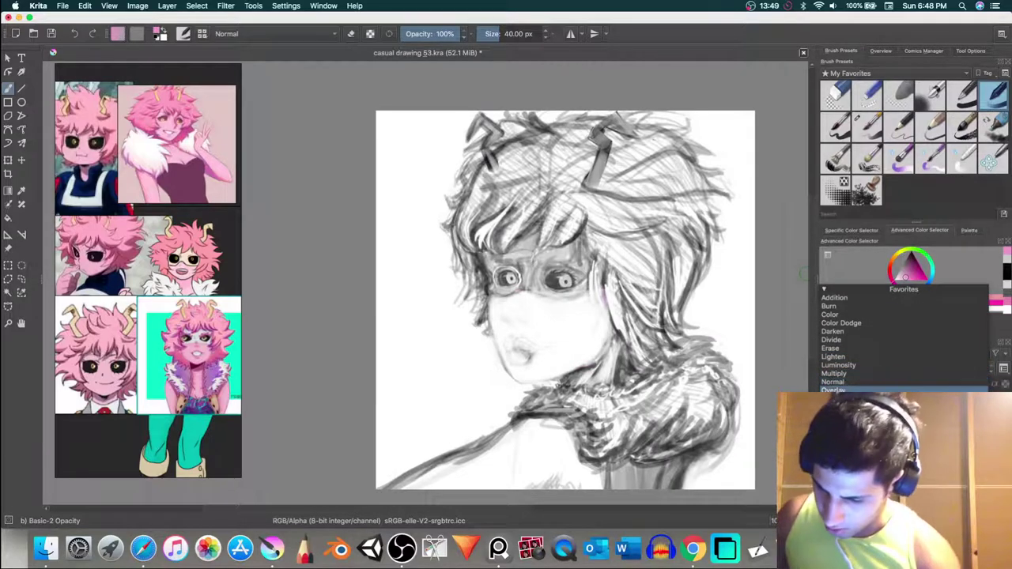
pyautogui.click(848, 376)
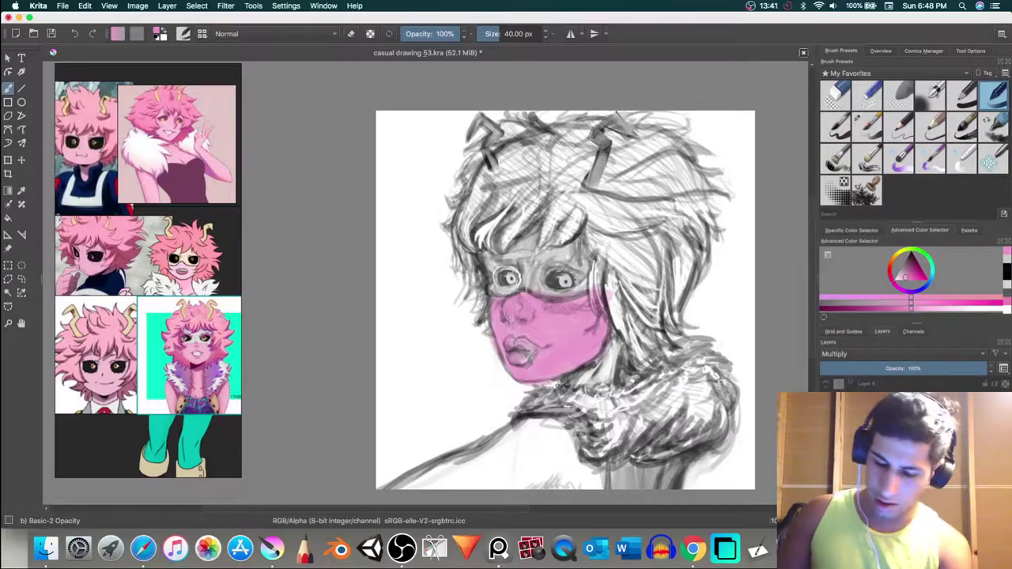
# Step: Paint the bare shoulder and upper arm pink, and lighten the cheek with a paler pink
pyautogui.moveTo(578, 464)
pyautogui.mouseDown()
pyautogui.moveTo(596, 480)
pyautogui.moveTo(570, 442)
pyautogui.moveTo(564, 482)
pyautogui.moveTo(556, 439)
pyautogui.moveTo(553, 471)
pyautogui.moveTo(538, 459)
pyautogui.moveTo(529, 491)
pyautogui.moveTo(515, 493)
pyautogui.moveTo(501, 462)
pyautogui.moveTo(498, 483)
pyautogui.moveTo(489, 458)
pyautogui.moveTo(418, 486)
pyautogui.moveTo(492, 443)
pyautogui.moveTo(424, 483)
pyautogui.moveTo(514, 466)
pyautogui.moveTo(589, 478)
pyautogui.moveTo(549, 482)
pyautogui.moveTo(564, 478)
pyautogui.moveTo(573, 457)
pyautogui.moveTo(597, 485)
pyautogui.moveTo(576, 484)
pyautogui.moveTo(553, 416)
pyautogui.moveTo(535, 460)
pyautogui.moveTo(500, 453)
pyautogui.moveTo(484, 469)
pyautogui.moveTo(476, 458)
pyautogui.moveTo(470, 482)
pyautogui.moveTo(439, 474)
pyautogui.mouseUp()
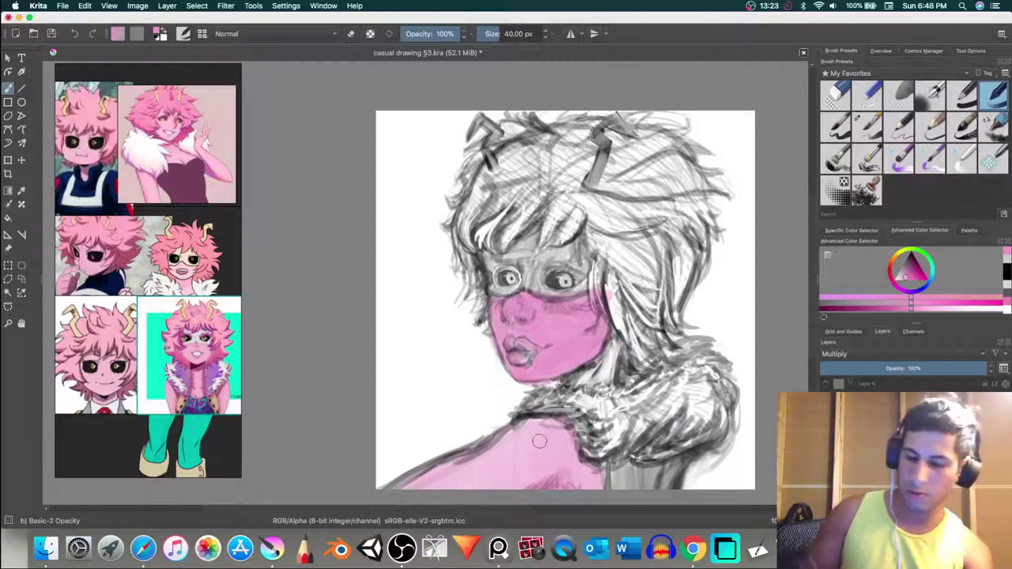
pyautogui.moveTo(561, 448); pyautogui.dragTo(541, 425)
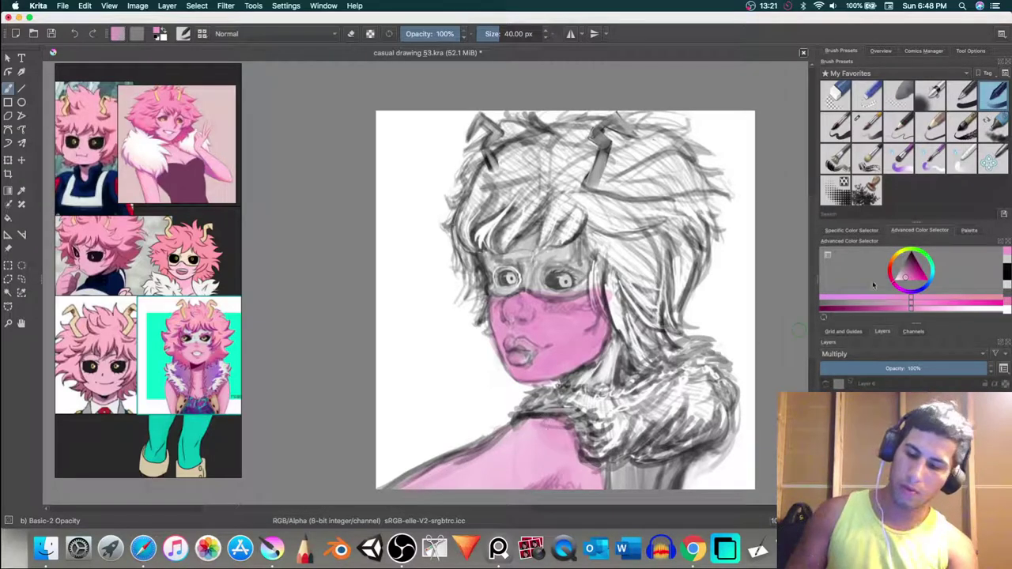
pyautogui.moveTo(904, 276); pyautogui.dragTo(898, 278)
pyautogui.moveTo(583, 319)
pyautogui.mouseDown()
pyautogui.moveTo(558, 317)
pyautogui.moveTo(530, 333)
pyautogui.moveTo(546, 337)
pyautogui.moveTo(566, 318)
pyautogui.moveTo(510, 306)
pyautogui.moveTo(574, 309)
pyautogui.moveTo(592, 320)
pyautogui.moveTo(594, 346)
pyautogui.moveTo(549, 366)
pyautogui.moveTo(582, 350)
pyautogui.mouseUp()
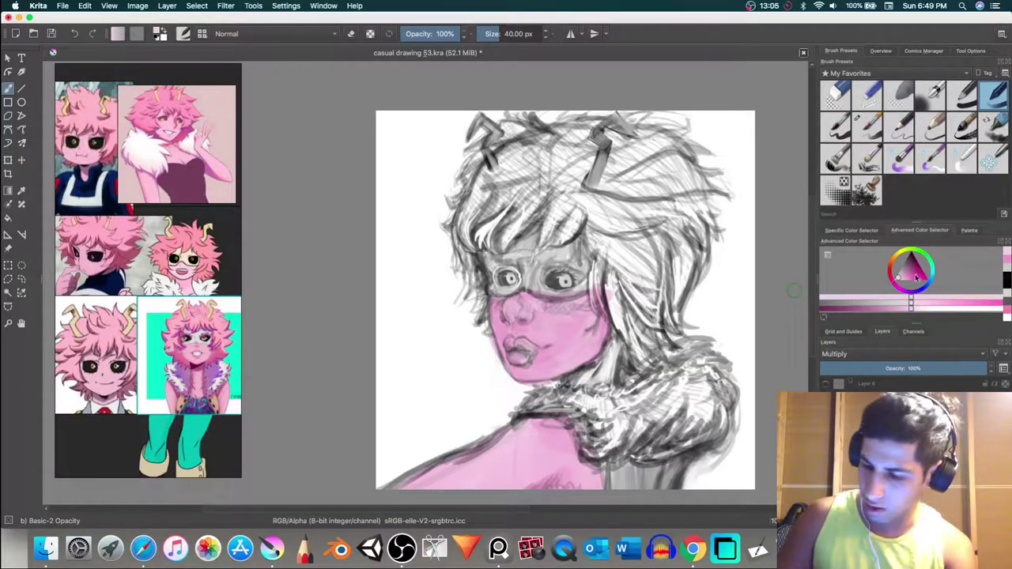
# Step: Pick a saturated magenta, colour the lips, and shade the nose, the cheek's edge and the neck beneath the jaw
pyautogui.moveTo(916, 277); pyautogui.dragTo(922, 279)
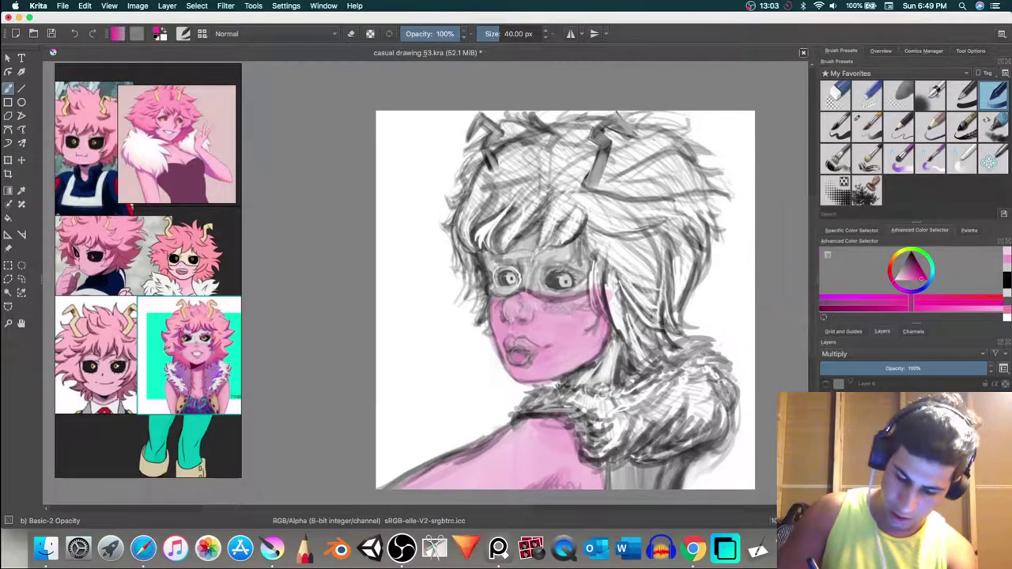
pyautogui.moveTo(518, 349); pyautogui.dragTo(541, 351)
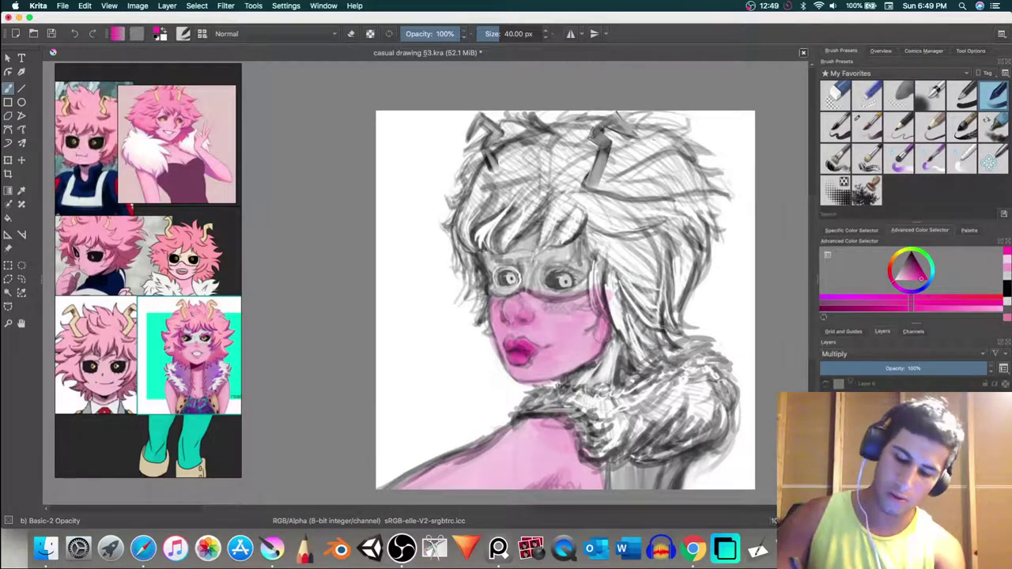
pyautogui.moveTo(593, 336)
pyautogui.mouseDown()
pyautogui.moveTo(586, 349)
pyautogui.moveTo(613, 357)
pyautogui.moveTo(572, 385)
pyautogui.mouseUp()
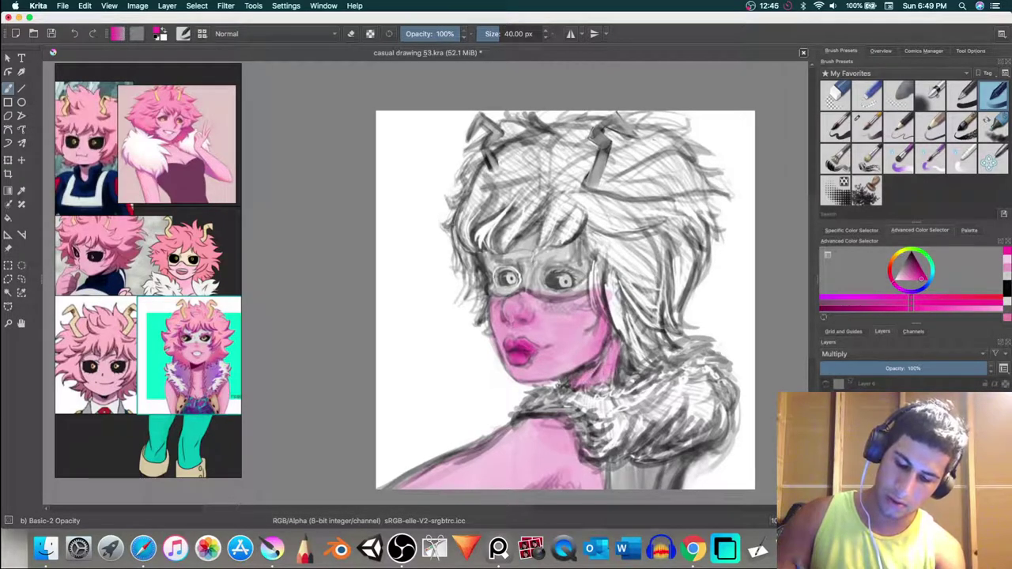
pyautogui.moveTo(610, 332)
pyautogui.mouseDown()
pyautogui.moveTo(592, 386)
pyautogui.moveTo(571, 389)
pyautogui.moveTo(576, 382)
pyautogui.mouseUp()
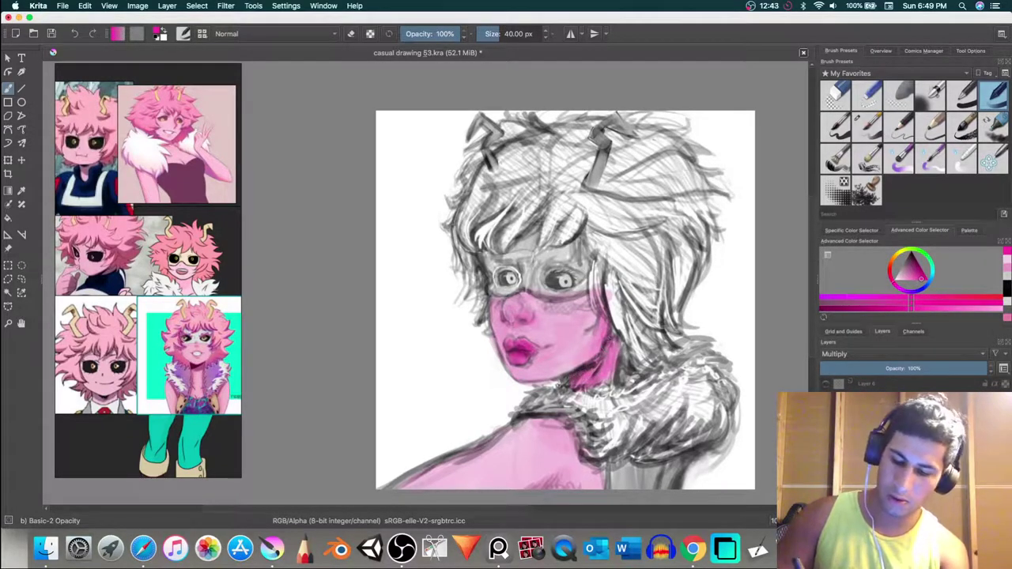
# Step: Shade the underarm crease and the edge of the shoulder beside the fur collar with magenta
pyautogui.moveTo(571, 478); pyautogui.dragTo(552, 484)
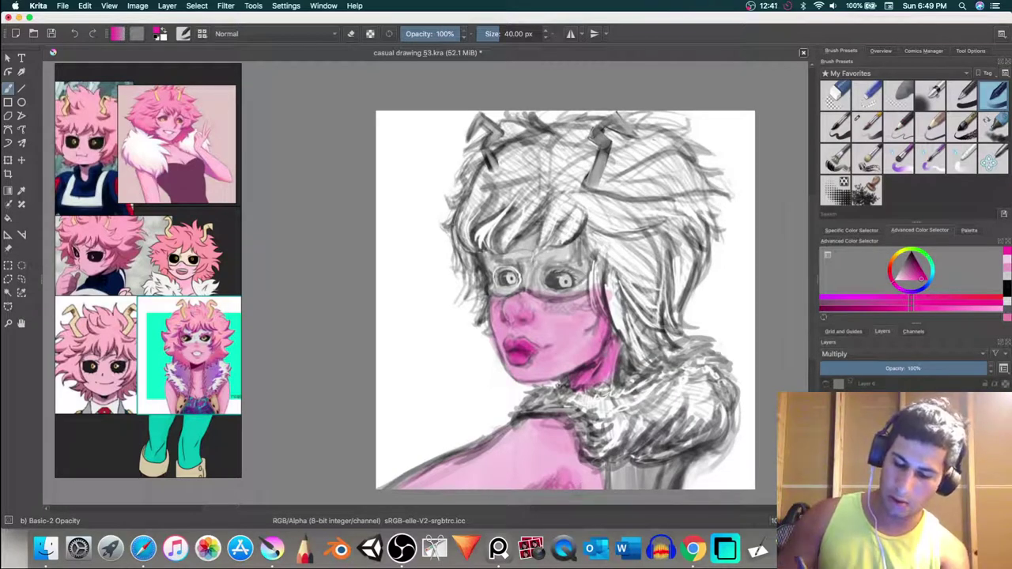
pyautogui.moveTo(601, 459)
pyautogui.mouseDown()
pyautogui.moveTo(598, 487)
pyautogui.moveTo(560, 427)
pyautogui.moveTo(566, 483)
pyautogui.mouseUp()
pyautogui.moveTo(571, 427); pyautogui.dragTo(529, 427)
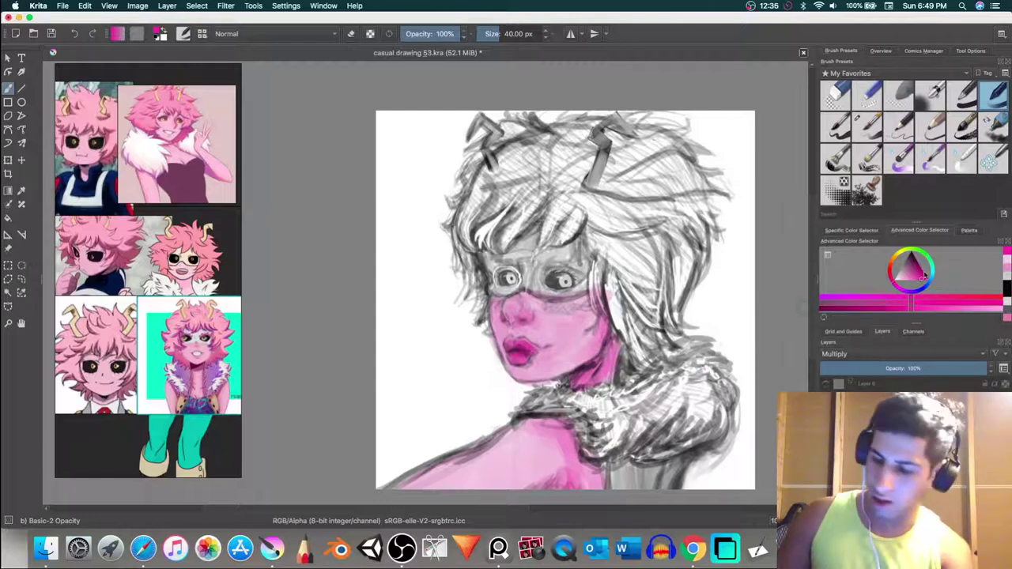
# Step: Pick a muted yellow-green and colour both irises
pyautogui.click(904, 253)
pyautogui.click(910, 276)
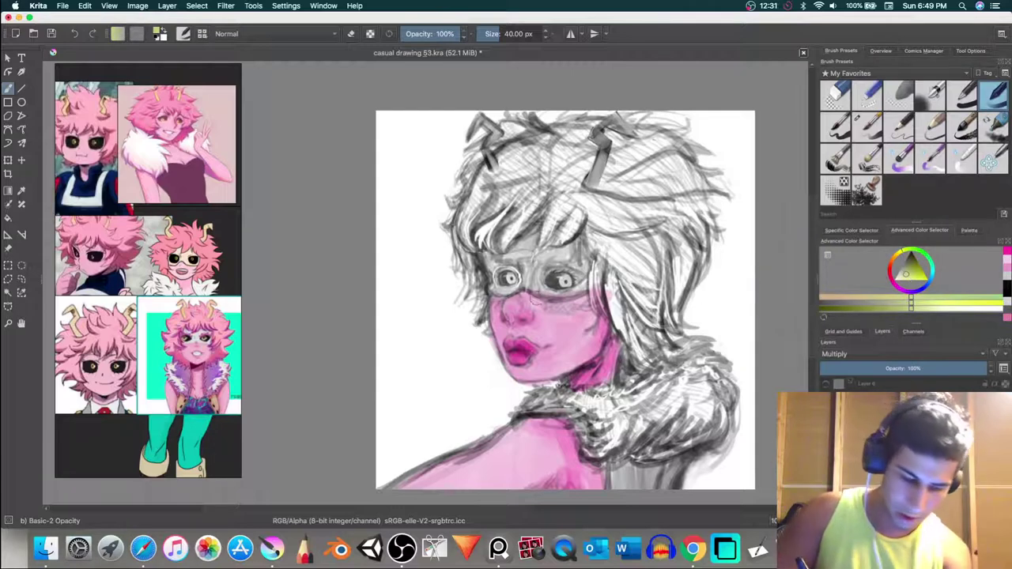
pyautogui.moveTo(558, 276)
pyautogui.mouseDown()
pyautogui.moveTo(569, 283)
pyautogui.moveTo(517, 281)
pyautogui.mouseUp()
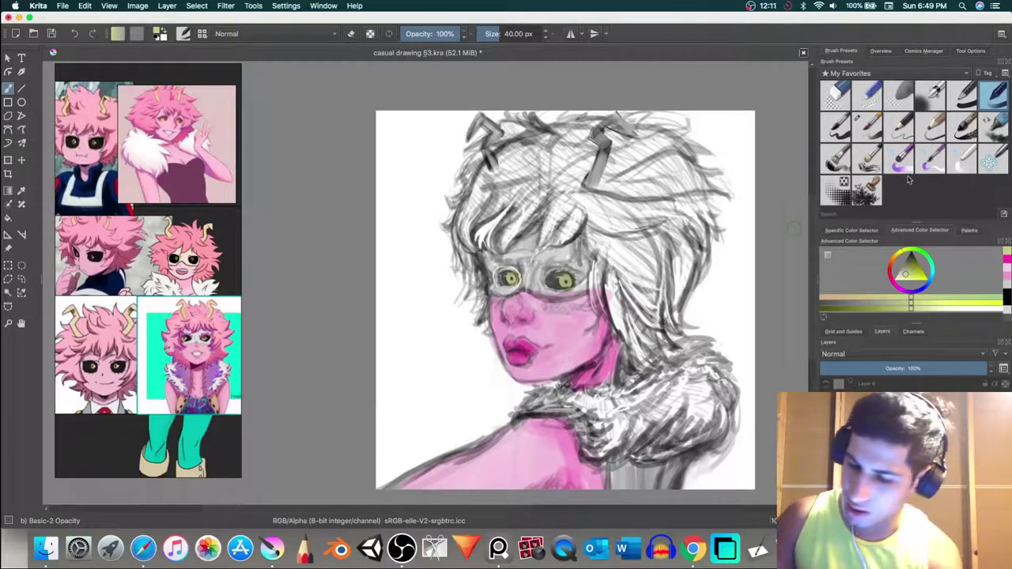
# Step: Try to smooth the white outline around the left eye with the Blender Basic brush
pyautogui.click(964, 159)
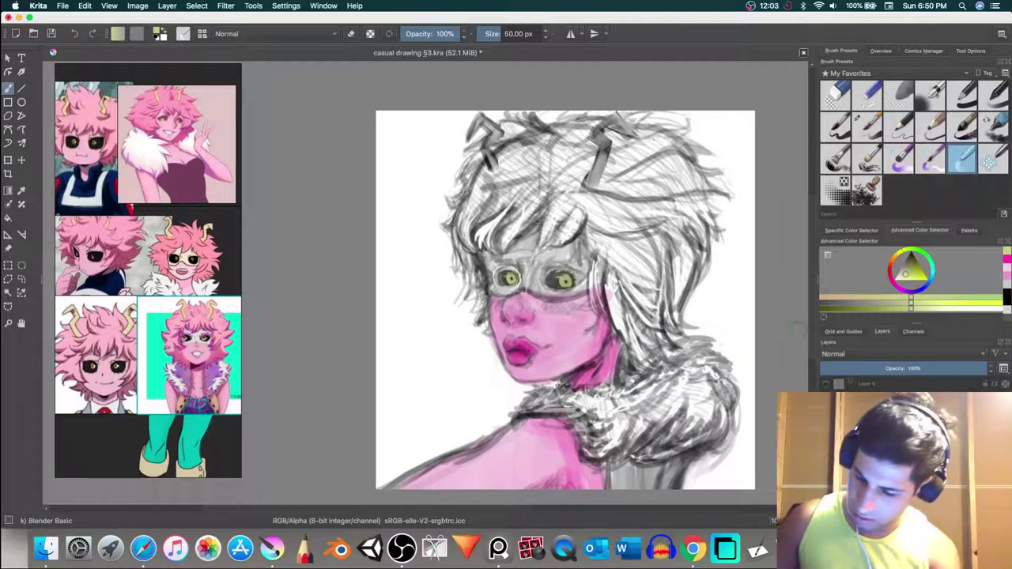
pyautogui.click(826, 399)
pyautogui.click(826, 399)
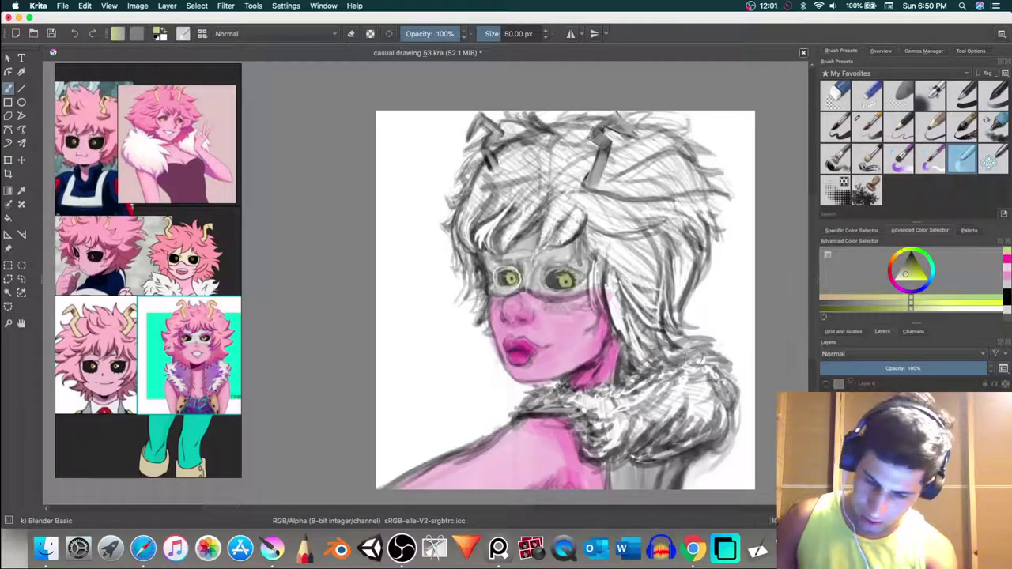
pyautogui.scroll(3, 529, 248)
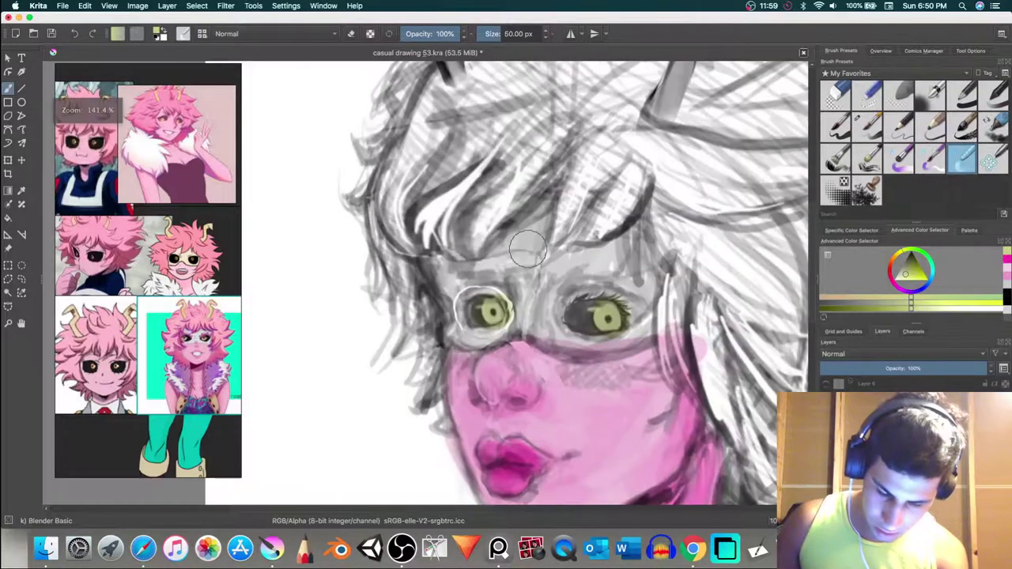
pyautogui.moveTo(456, 302); pyautogui.dragTo(460, 305)
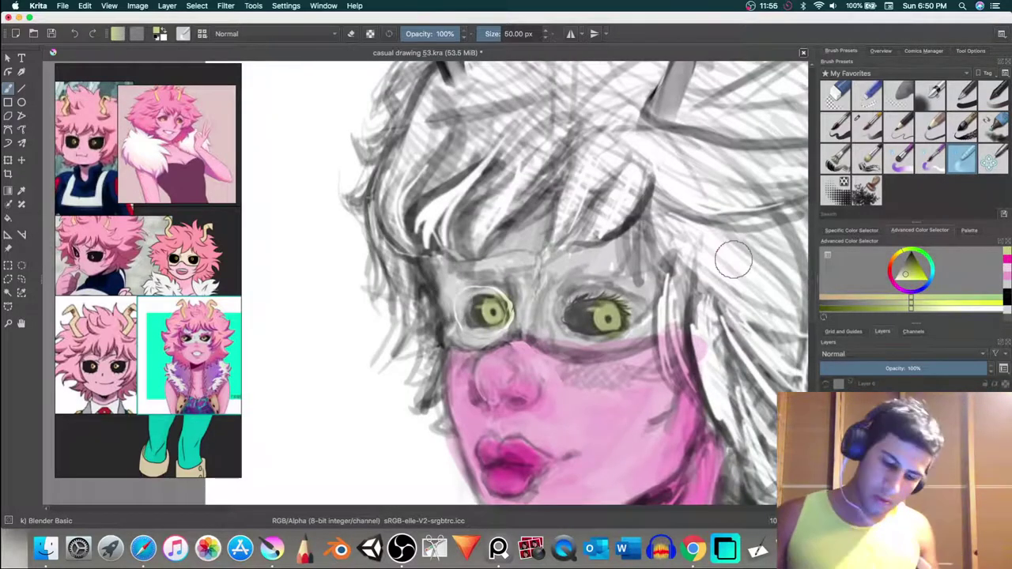
pyautogui.press('super+z')
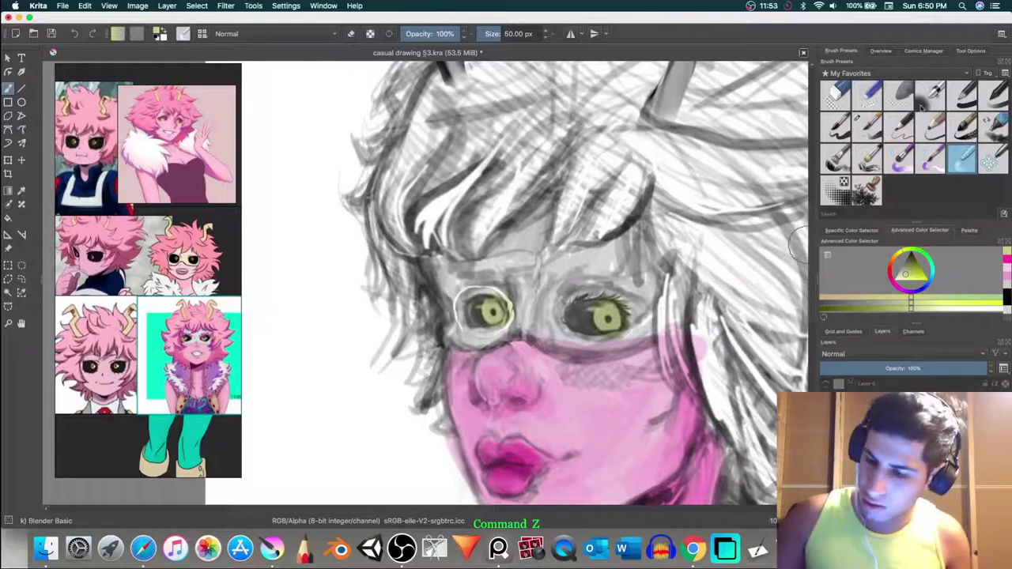
# Step: Shade around both eyes in black with the Basic-2 Opacity brush, darkening the sockets and toning down the white outline
pyautogui.click(992, 96)
pyautogui.moveTo(905, 276); pyautogui.dragTo(911, 257)
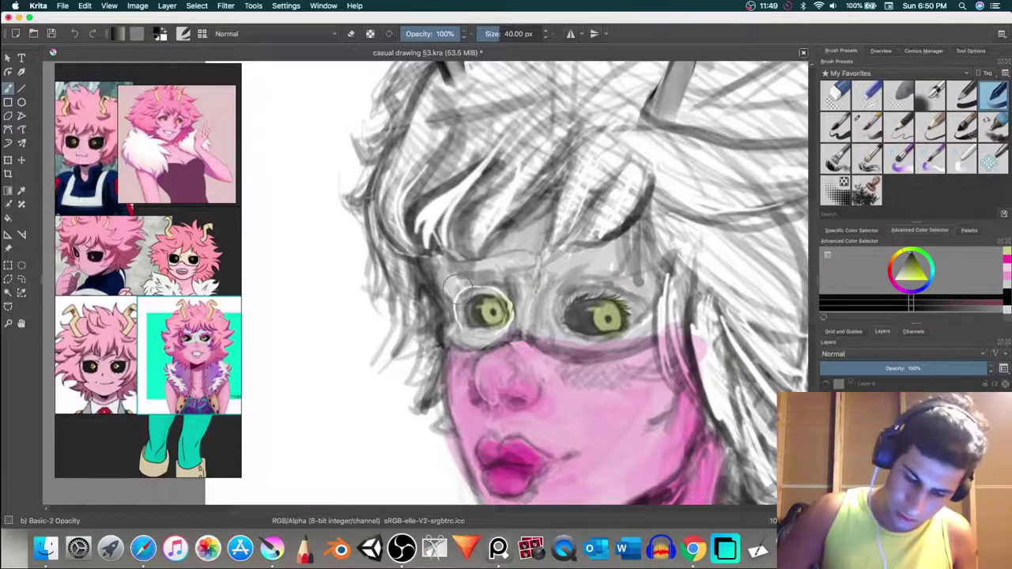
pyautogui.moveTo(458, 287)
pyautogui.mouseDown()
pyautogui.moveTo(441, 326)
pyautogui.moveTo(446, 346)
pyautogui.mouseUp()
pyautogui.press('super+z')
pyautogui.press('super+z')
pyautogui.press('super+z')
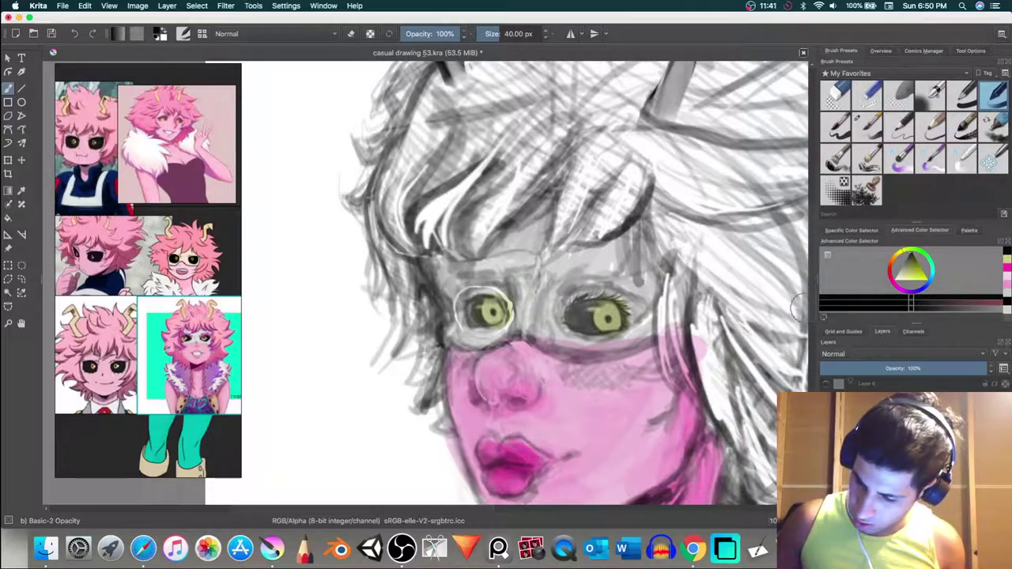
pyautogui.moveTo(465, 305)
pyautogui.mouseDown()
pyautogui.moveTo(457, 332)
pyautogui.moveTo(478, 286)
pyautogui.moveTo(506, 316)
pyautogui.moveTo(478, 332)
pyautogui.mouseUp()
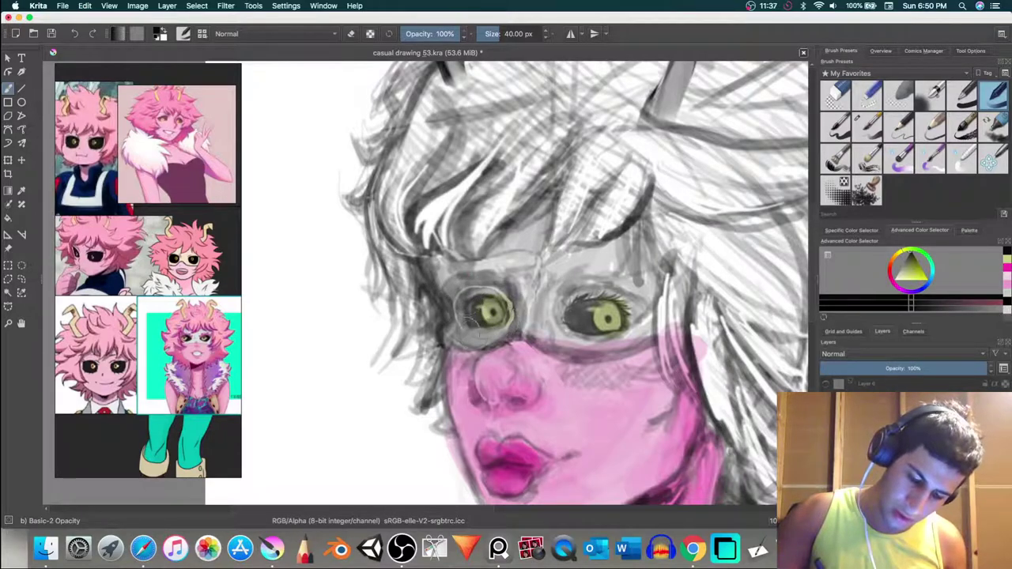
pyautogui.moveTo(499, 288)
pyautogui.mouseDown()
pyautogui.moveTo(514, 318)
pyautogui.moveTo(482, 277)
pyautogui.mouseUp()
pyautogui.moveTo(579, 297)
pyautogui.mouseDown()
pyautogui.moveTo(570, 313)
pyautogui.moveTo(621, 277)
pyautogui.moveTo(633, 313)
pyautogui.moveTo(585, 348)
pyautogui.mouseUp()
pyautogui.moveTo(645, 296)
pyautogui.mouseDown()
pyautogui.moveTo(648, 318)
pyautogui.moveTo(578, 279)
pyautogui.moveTo(593, 288)
pyautogui.moveTo(565, 302)
pyautogui.moveTo(557, 336)
pyautogui.moveTo(565, 348)
pyautogui.moveTo(589, 340)
pyautogui.mouseUp()
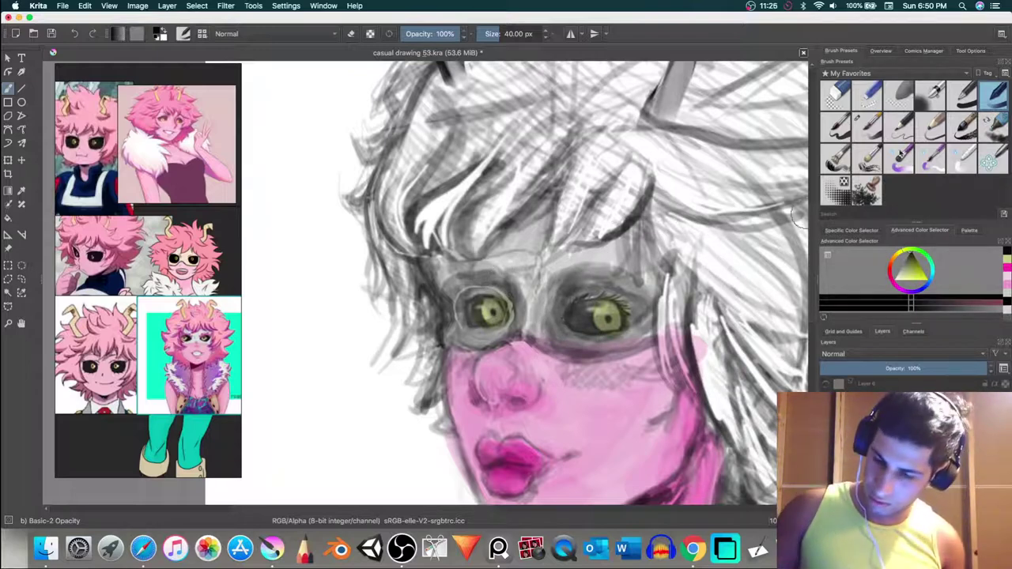
# Step: Try a pale yellow-green beside the inner corner of the right eye, and undo it
pyautogui.moveTo(911, 273); pyautogui.dragTo(900, 275)
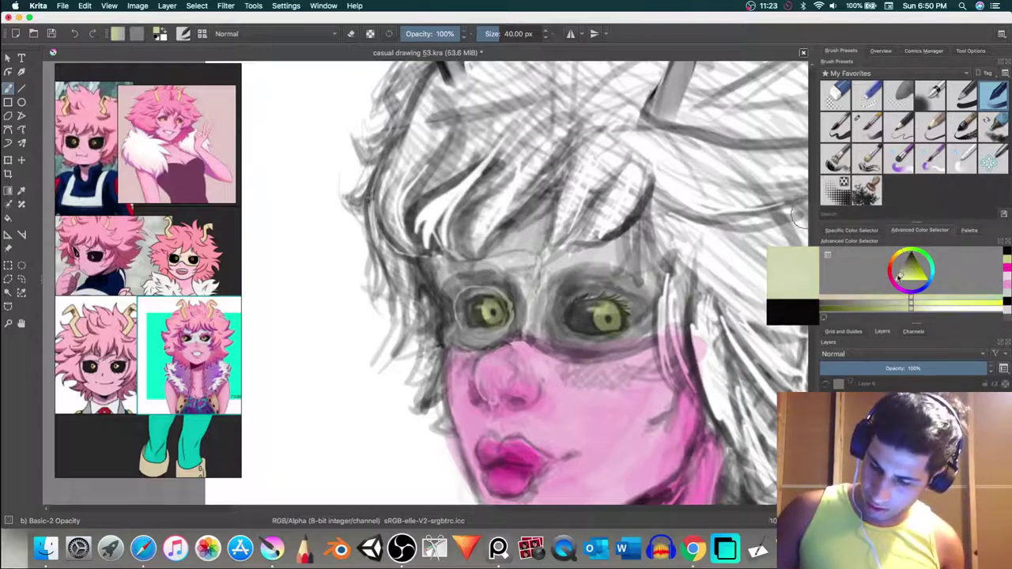
pyautogui.press('super+z')
pyautogui.press('super+z')
pyautogui.press('super+z')
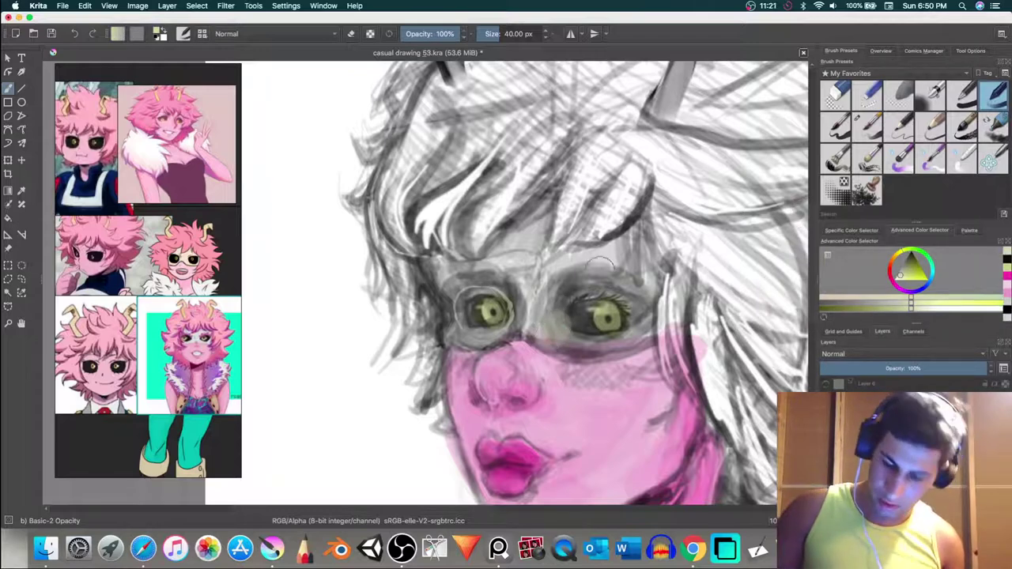
# Step: Sample white from the hair and lighten the nose bridge between the inner corners of the eyes
pyautogui.keyDown('ctrl'); pyautogui.click(690, 238); pyautogui.keyUp('ctrl')
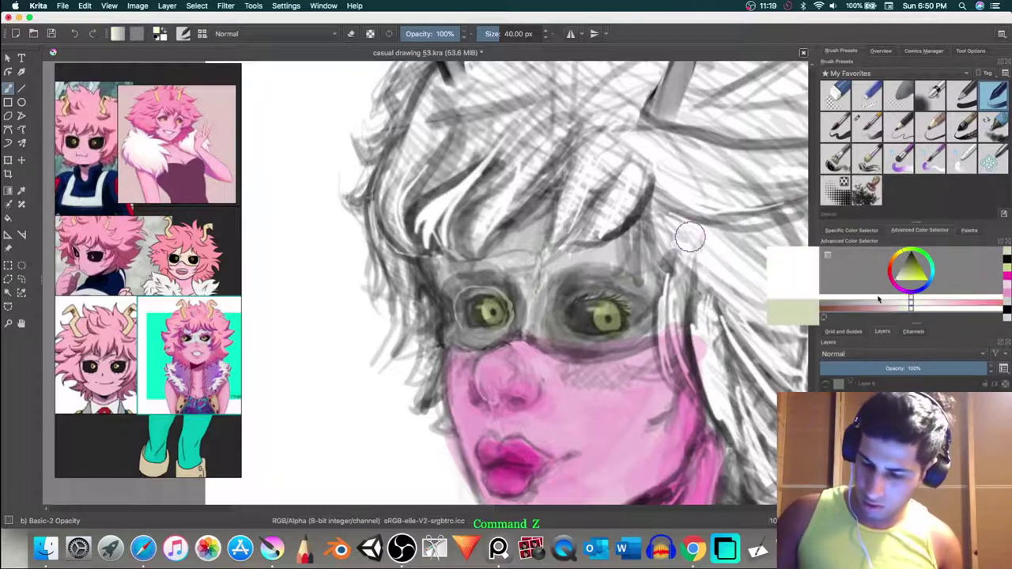
pyautogui.moveTo(554, 330)
pyautogui.mouseDown()
pyautogui.moveTo(567, 318)
pyautogui.moveTo(556, 329)
pyautogui.moveTo(549, 317)
pyautogui.moveTo(556, 353)
pyautogui.mouseUp()
pyautogui.moveTo(511, 320)
pyautogui.mouseDown()
pyautogui.moveTo(498, 336)
pyautogui.moveTo(482, 335)
pyautogui.moveTo(493, 333)
pyautogui.mouseUp()
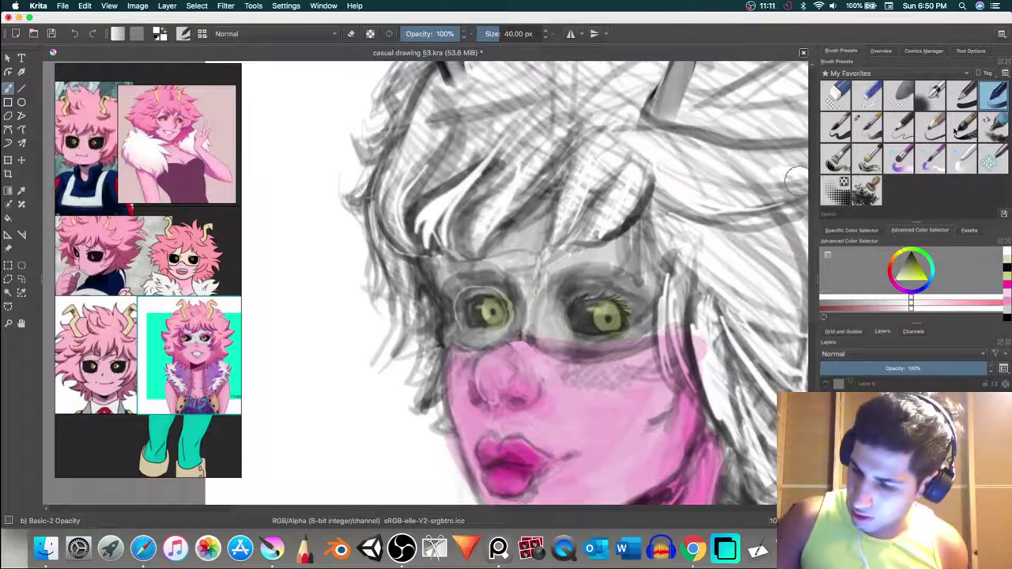
# Step: Blend the dark shading around both eyes into smooth grey patches with the Wet Paint brush
pyautogui.click(965, 130)
pyautogui.click(968, 161)
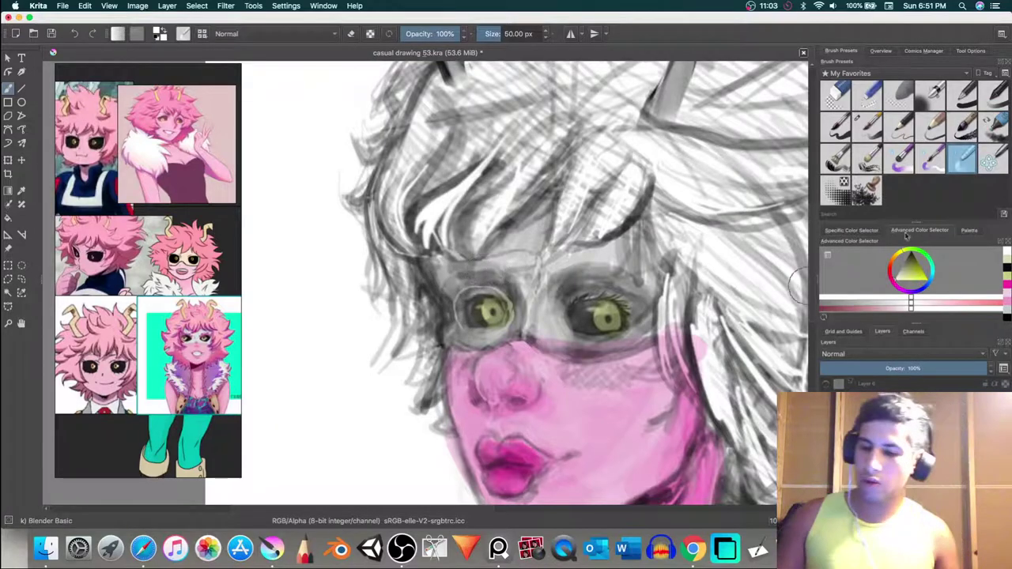
pyautogui.click(904, 159)
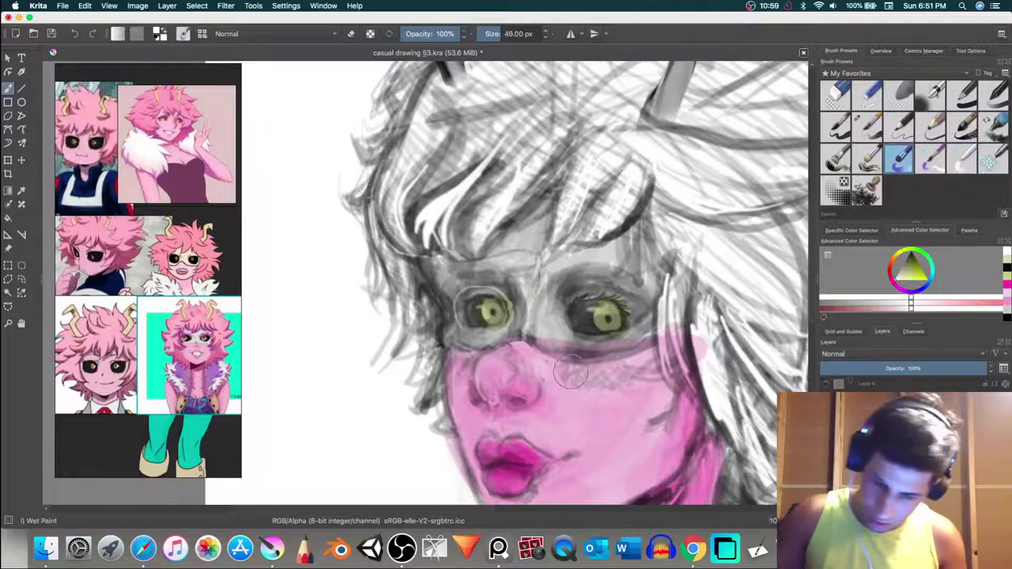
pyautogui.moveTo(474, 315)
pyautogui.mouseDown()
pyautogui.moveTo(455, 293)
pyautogui.moveTo(482, 298)
pyautogui.mouseUp()
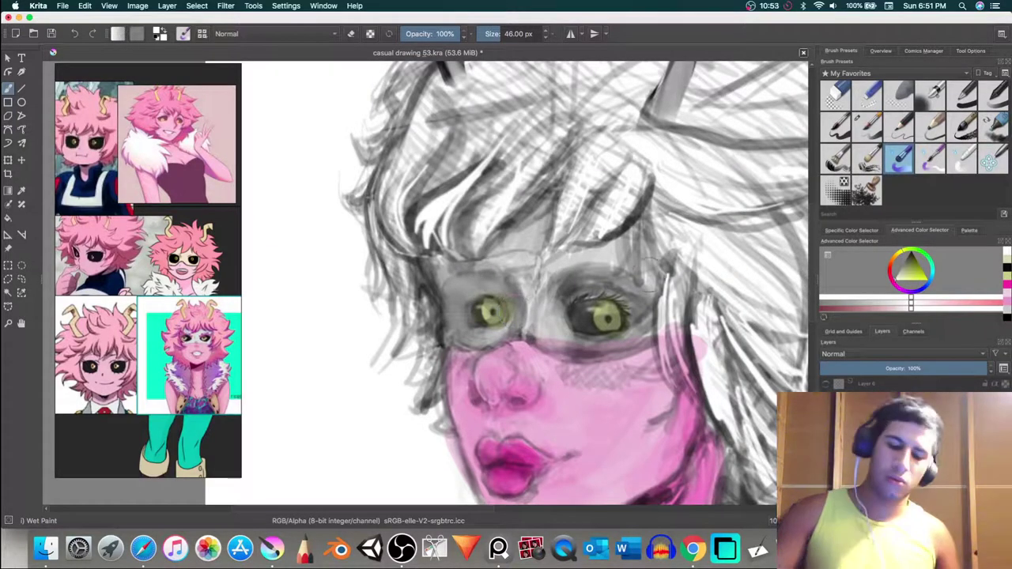
pyautogui.moveTo(558, 313)
pyautogui.mouseDown()
pyautogui.moveTo(574, 269)
pyautogui.moveTo(575, 289)
pyautogui.moveTo(604, 269)
pyautogui.moveTo(591, 276)
pyautogui.moveTo(634, 285)
pyautogui.moveTo(620, 275)
pyautogui.moveTo(647, 285)
pyautogui.mouseUp()
pyautogui.moveTo(581, 321); pyautogui.dragTo(609, 338)
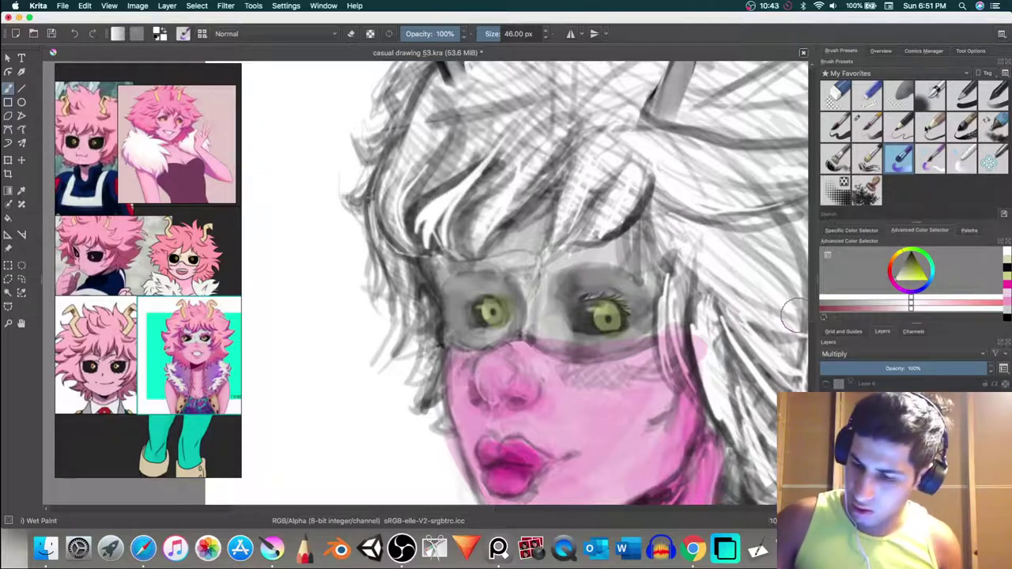
# Step: Erase the pink that spills into the mask area beneath the right eye with the Eraser Soft brush
pyautogui.press('/')
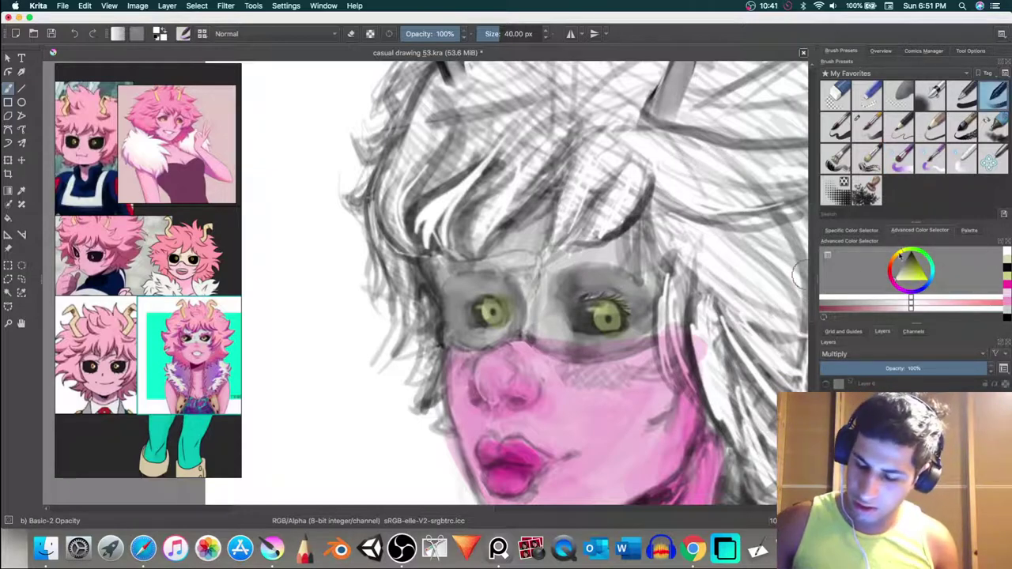
pyautogui.click(899, 96)
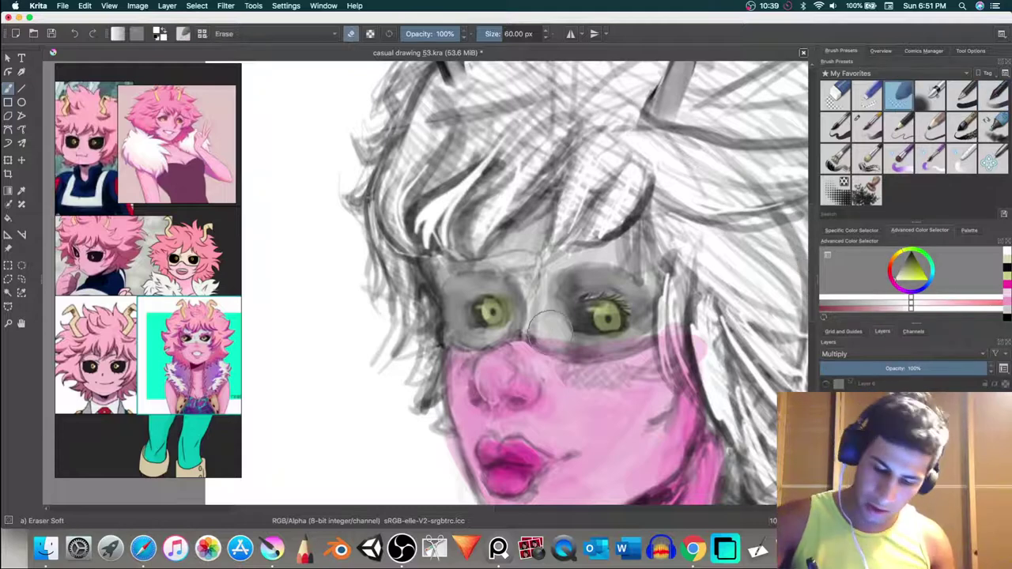
pyautogui.moveTo(583, 345); pyautogui.dragTo(611, 341)
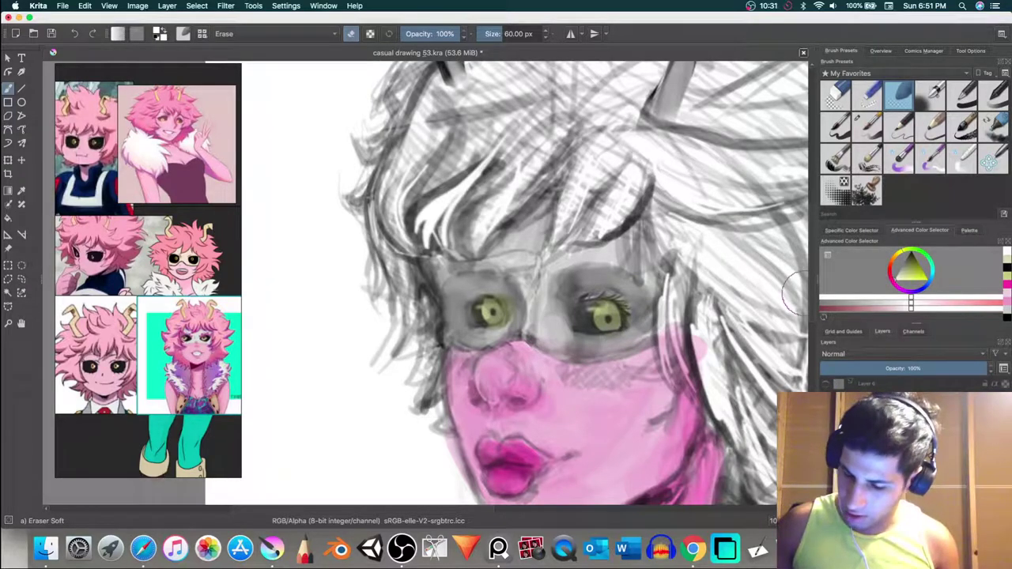
# Step: Pick a pale golden tan and paint the whole mask area around the eyes and forehead with Basic-2 Opacity
pyautogui.moveTo(912, 271)
pyautogui.mouseDown()
pyautogui.moveTo(907, 278)
pyautogui.moveTo(922, 272)
pyautogui.moveTo(897, 257)
pyautogui.moveTo(908, 279)
pyautogui.mouseUp()
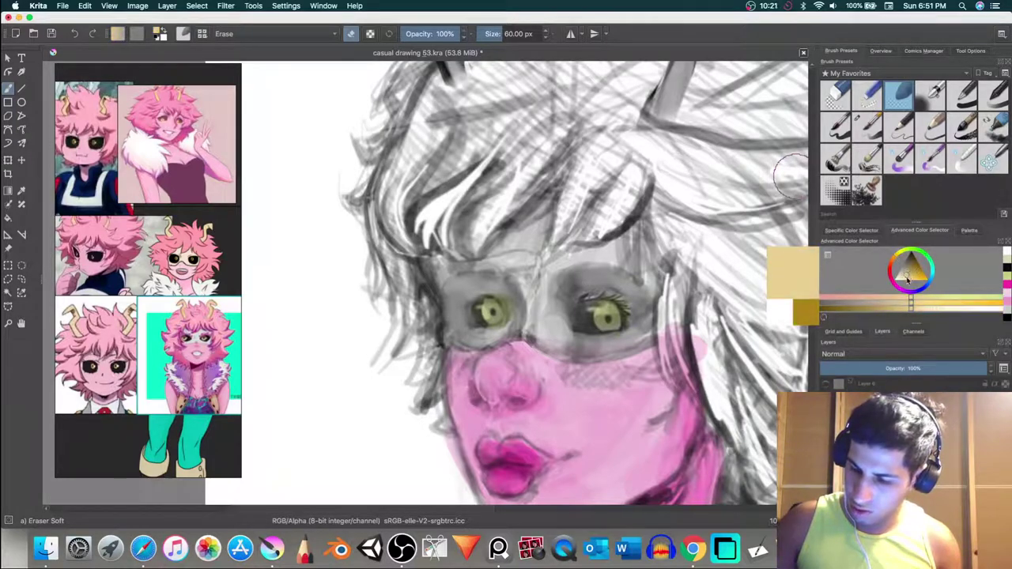
pyautogui.moveTo(544, 332)
pyautogui.mouseDown()
pyautogui.moveTo(634, 348)
pyautogui.moveTo(599, 341)
pyautogui.moveTo(625, 344)
pyautogui.moveTo(660, 314)
pyautogui.moveTo(639, 327)
pyautogui.moveTo(648, 295)
pyautogui.moveTo(609, 256)
pyautogui.moveTo(623, 284)
pyautogui.moveTo(587, 276)
pyautogui.moveTo(616, 280)
pyautogui.moveTo(562, 285)
pyautogui.moveTo(573, 333)
pyautogui.moveTo(558, 271)
pyautogui.mouseUp()
pyautogui.press('/')
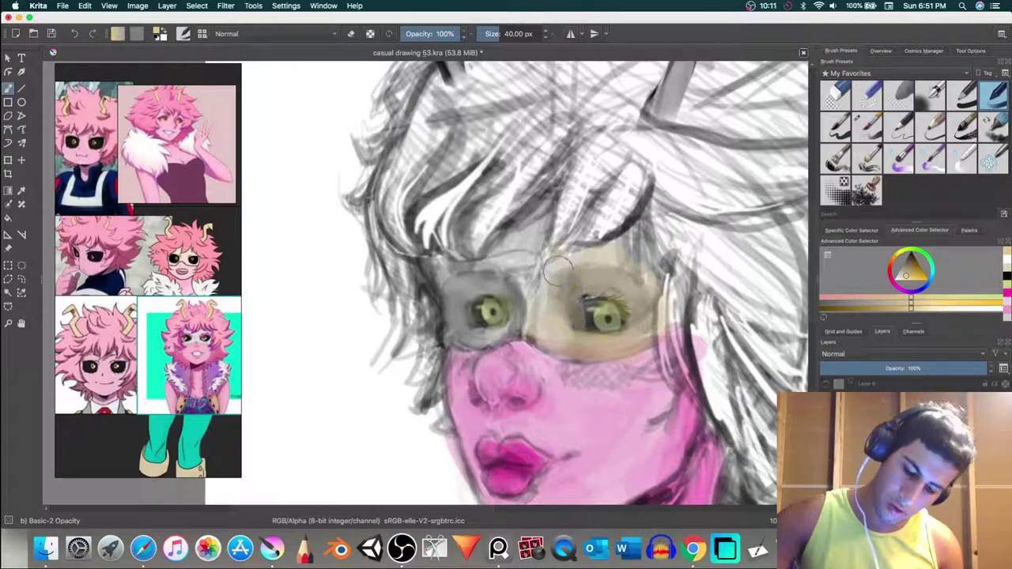
pyautogui.press('super+z')
pyautogui.moveTo(558, 321)
pyautogui.mouseDown()
pyautogui.moveTo(557, 263)
pyautogui.moveTo(560, 328)
pyautogui.moveTo(580, 260)
pyautogui.moveTo(617, 261)
pyautogui.moveTo(591, 265)
pyautogui.moveTo(648, 276)
pyautogui.moveTo(612, 261)
pyautogui.moveTo(655, 298)
pyautogui.moveTo(639, 270)
pyautogui.moveTo(647, 304)
pyautogui.moveTo(632, 342)
pyautogui.moveTo(653, 308)
pyautogui.moveTo(620, 257)
pyautogui.moveTo(642, 270)
pyautogui.moveTo(599, 257)
pyautogui.moveTo(543, 302)
pyautogui.moveTo(528, 227)
pyautogui.moveTo(532, 265)
pyautogui.moveTo(538, 214)
pyautogui.moveTo(550, 208)
pyautogui.moveTo(533, 258)
pyautogui.moveTo(535, 317)
pyautogui.moveTo(533, 308)
pyautogui.moveTo(518, 324)
pyautogui.moveTo(486, 326)
pyautogui.moveTo(498, 333)
pyautogui.moveTo(451, 326)
pyautogui.moveTo(435, 273)
pyautogui.moveTo(457, 284)
pyautogui.moveTo(481, 277)
pyautogui.moveTo(455, 290)
pyautogui.moveTo(510, 278)
pyautogui.moveTo(495, 239)
pyautogui.moveTo(526, 233)
pyautogui.moveTo(492, 256)
pyautogui.moveTo(526, 217)
pyautogui.moveTo(512, 197)
pyautogui.moveTo(461, 302)
pyautogui.moveTo(459, 293)
pyautogui.moveTo(468, 287)
pyautogui.moveTo(460, 321)
pyautogui.moveTo(454, 313)
pyautogui.moveTo(476, 333)
pyautogui.moveTo(431, 256)
pyautogui.moveTo(508, 280)
pyautogui.moveTo(521, 295)
pyautogui.moveTo(516, 318)
pyautogui.moveTo(482, 334)
pyautogui.moveTo(514, 324)
pyautogui.moveTo(494, 336)
pyautogui.moveTo(513, 289)
pyautogui.moveTo(491, 261)
pyautogui.moveTo(548, 225)
pyautogui.moveTo(533, 261)
pyautogui.moveTo(585, 340)
pyautogui.moveTo(539, 328)
pyautogui.moveTo(617, 336)
pyautogui.moveTo(601, 342)
pyautogui.moveTo(642, 284)
pyautogui.moveTo(644, 305)
pyautogui.moveTo(621, 276)
pyautogui.moveTo(571, 281)
pyautogui.moveTo(629, 277)
pyautogui.moveTo(562, 280)
pyautogui.moveTo(635, 276)
pyautogui.moveTo(593, 253)
pyautogui.moveTo(605, 243)
pyautogui.moveTo(644, 283)
pyautogui.mouseUp()
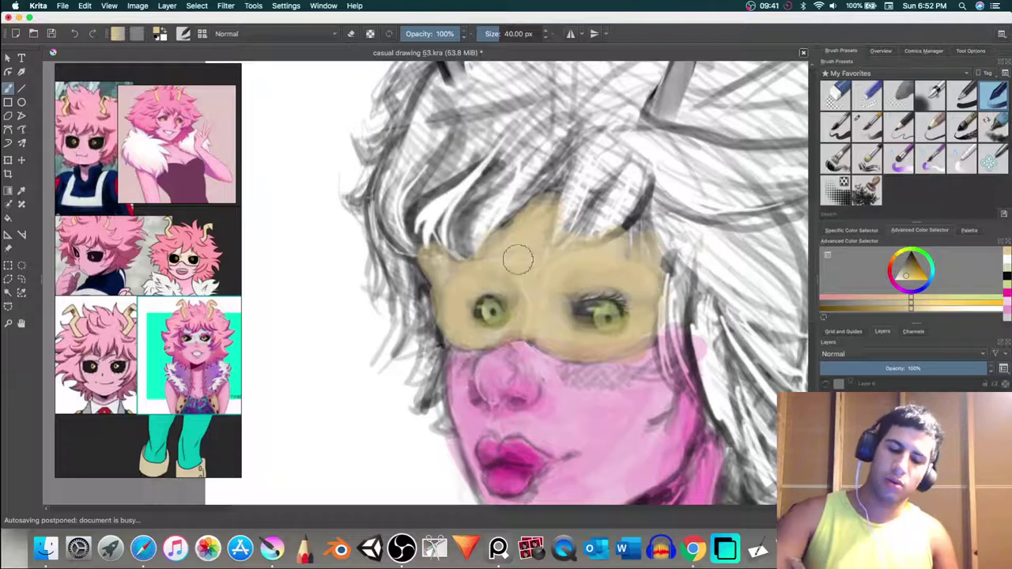
pyautogui.moveTo(464, 274)
pyautogui.mouseDown()
pyautogui.moveTo(436, 263)
pyautogui.moveTo(453, 298)
pyautogui.mouseUp()
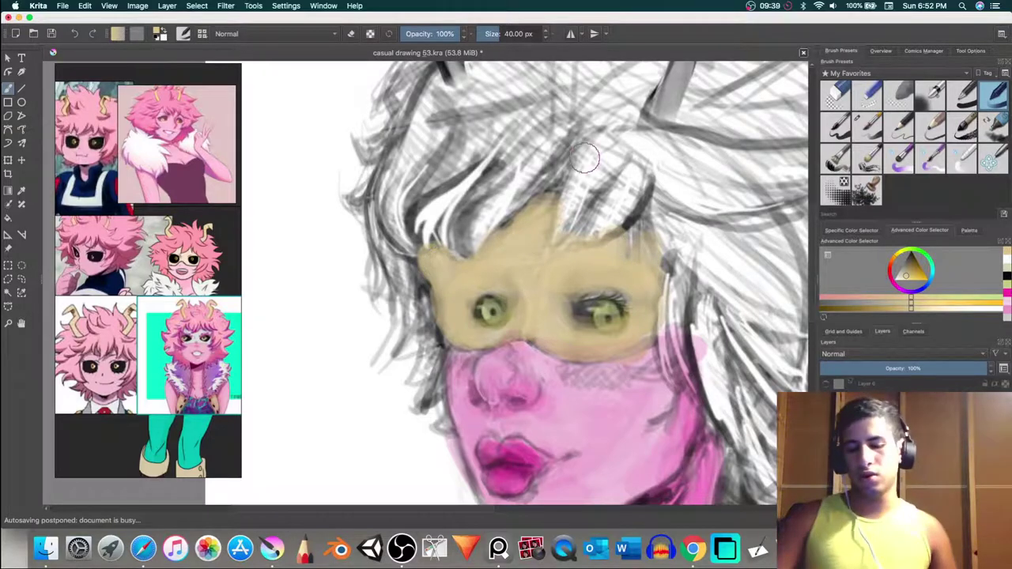
# Step: Erase the tan that overlaps the hair at the left temple and the fringe
pyautogui.press('e')
pyautogui.moveTo(423, 234)
pyautogui.mouseDown()
pyautogui.moveTo(422, 316)
pyautogui.moveTo(419, 235)
pyautogui.moveTo(415, 279)
pyautogui.mouseUp()
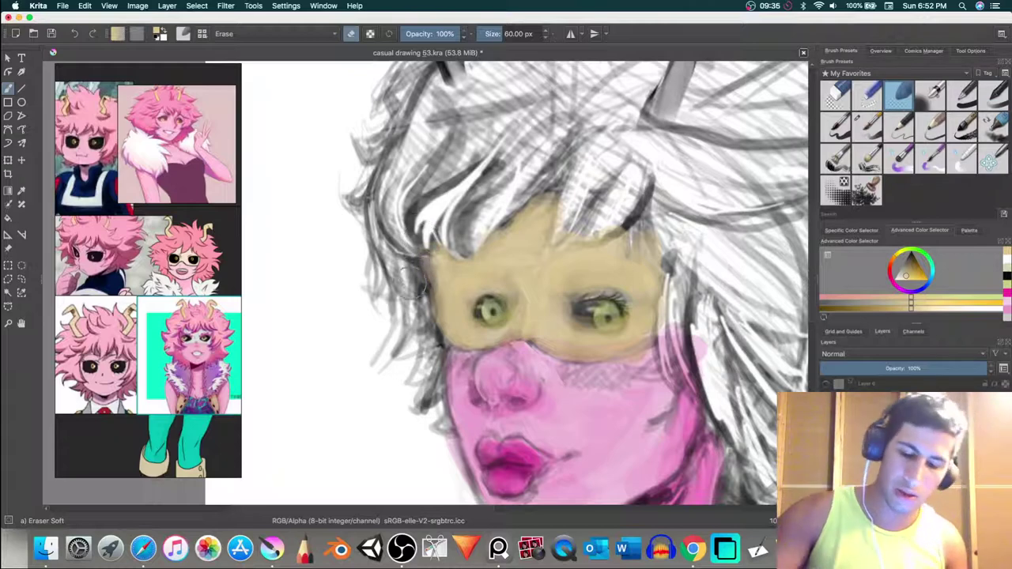
pyautogui.moveTo(609, 192)
pyautogui.mouseDown()
pyautogui.moveTo(585, 233)
pyautogui.moveTo(585, 217)
pyautogui.mouseUp()
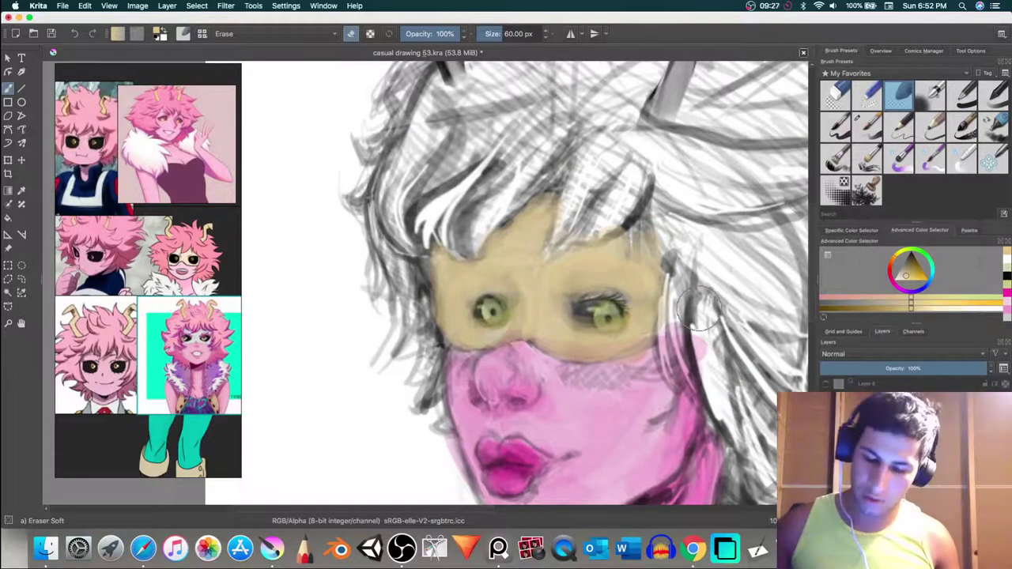
# Step: Lower the opacity of the tan mask layer to 40%
pyautogui.scroll(-3, 701, 313)
pyautogui.scroll(2, 701, 312)
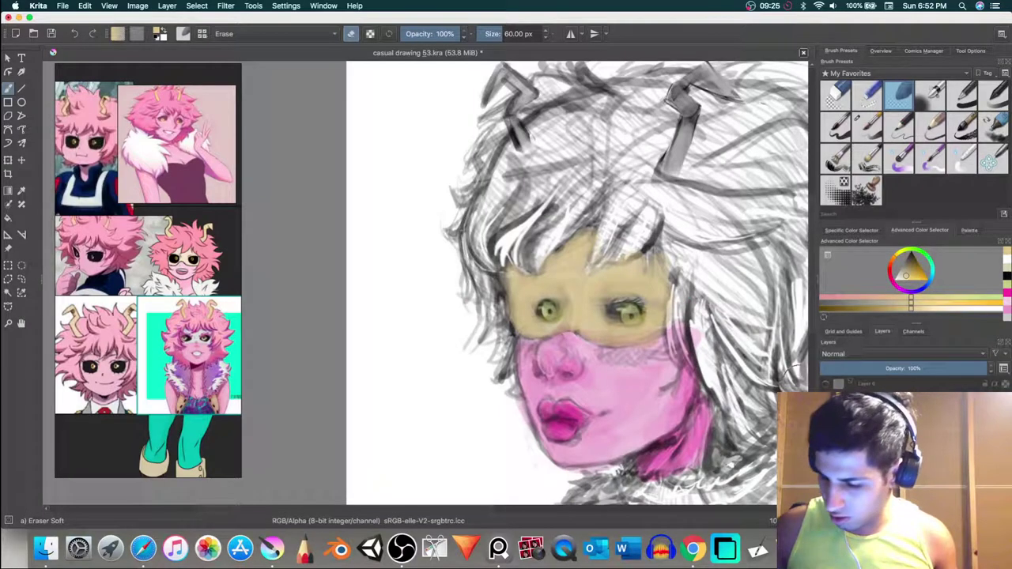
pyautogui.moveTo(953, 367); pyautogui.dragTo(922, 367)
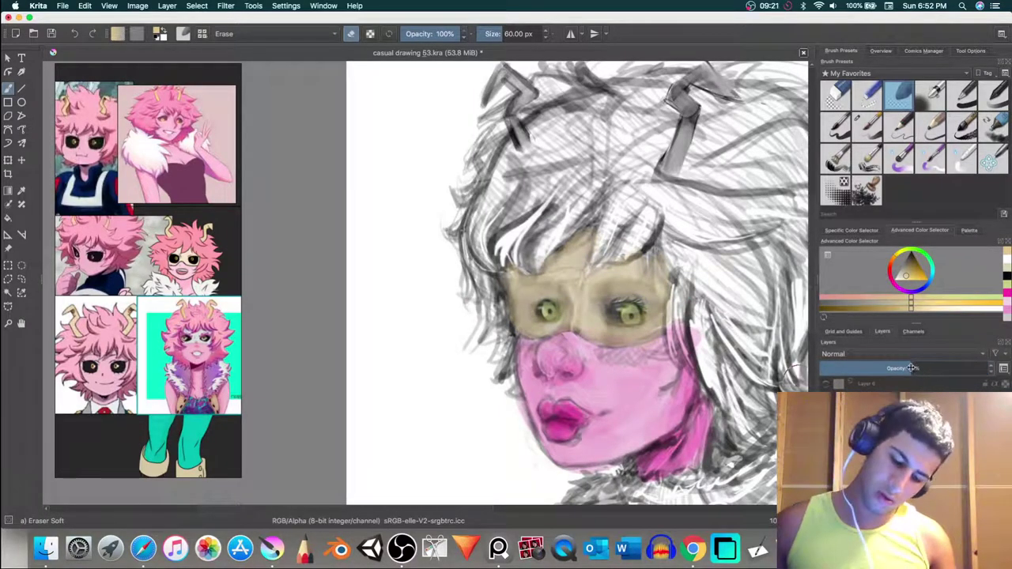
pyautogui.moveTo(887, 369); pyautogui.dragTo(889, 369)
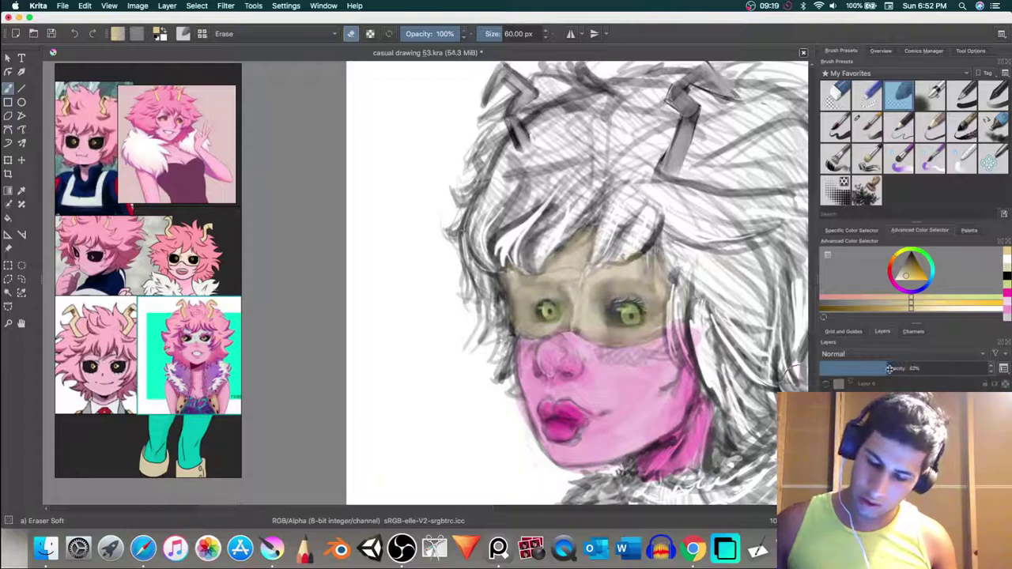
# Step: Pick a magenta and paint the left fringe and the strands at the left temple with Basic-2 Opacity
pyautogui.scroll(-4, 590, 369)
pyautogui.scroll(3, 589, 369)
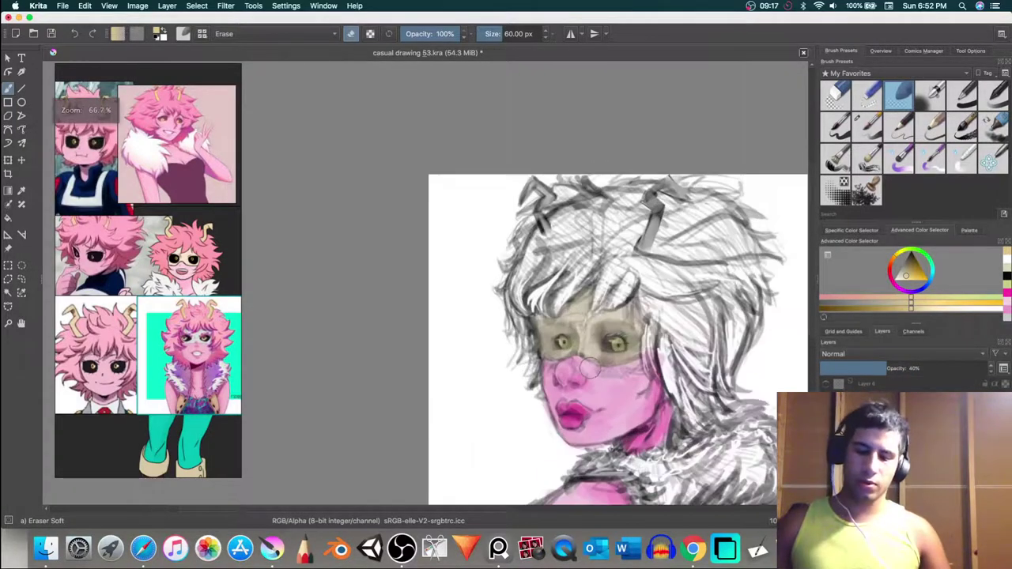
pyautogui.moveTo(636, 368); pyautogui.dragTo(603, 328)
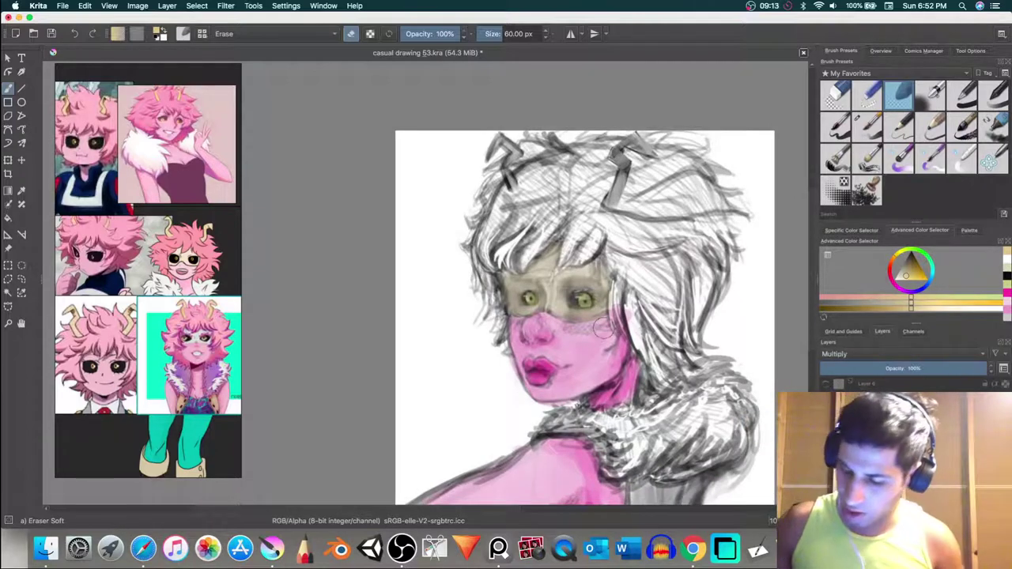
pyautogui.moveTo(892, 268); pyautogui.dragTo(894, 289)
pyautogui.click(915, 275)
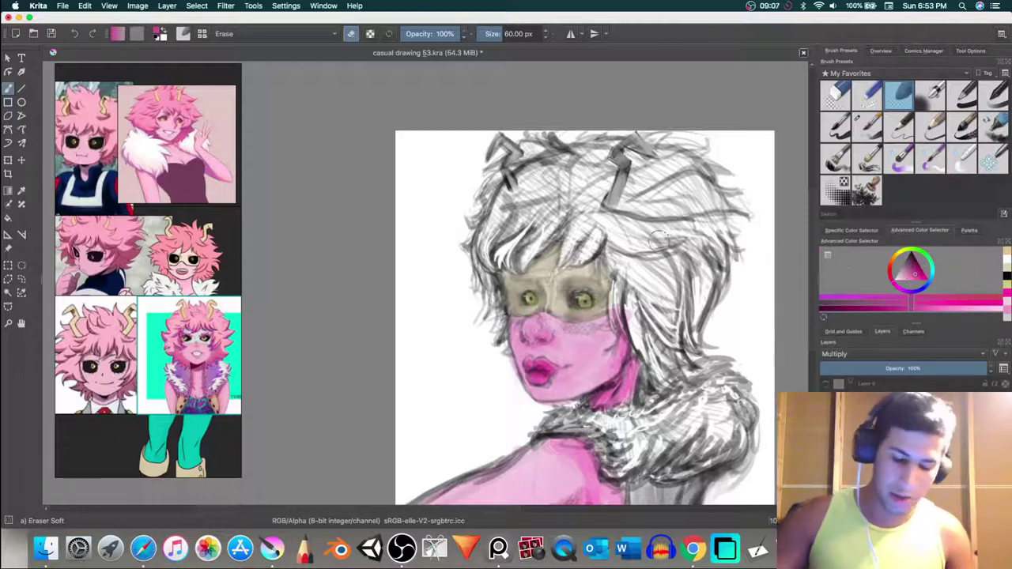
pyautogui.press('/')
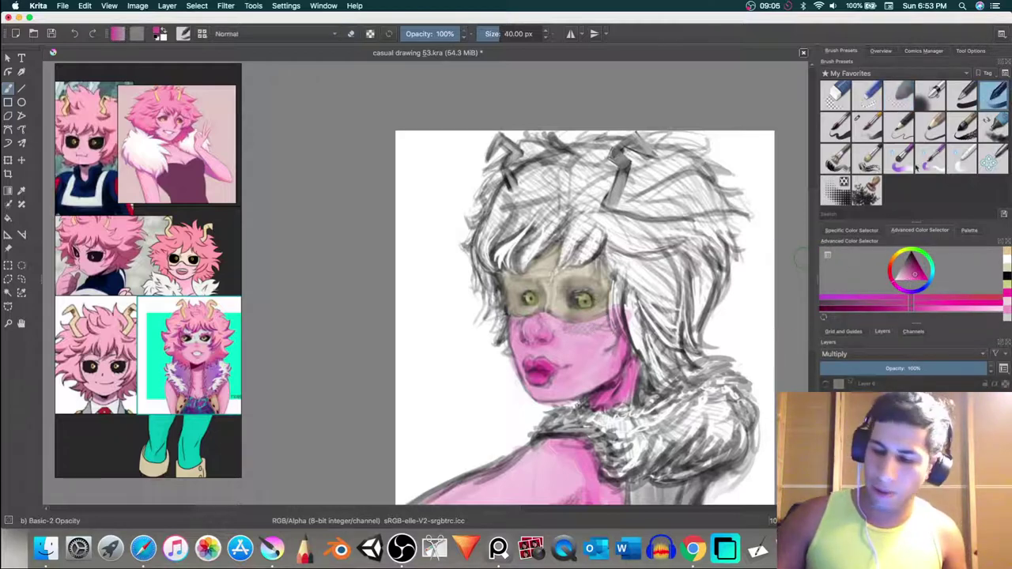
pyautogui.moveTo(547, 236)
pyautogui.mouseDown()
pyautogui.moveTo(526, 258)
pyautogui.moveTo(562, 216)
pyautogui.moveTo(523, 267)
pyautogui.moveTo(527, 252)
pyautogui.moveTo(509, 240)
pyautogui.moveTo(513, 262)
pyautogui.moveTo(496, 226)
pyautogui.moveTo(480, 258)
pyautogui.moveTo(497, 336)
pyautogui.mouseUp()
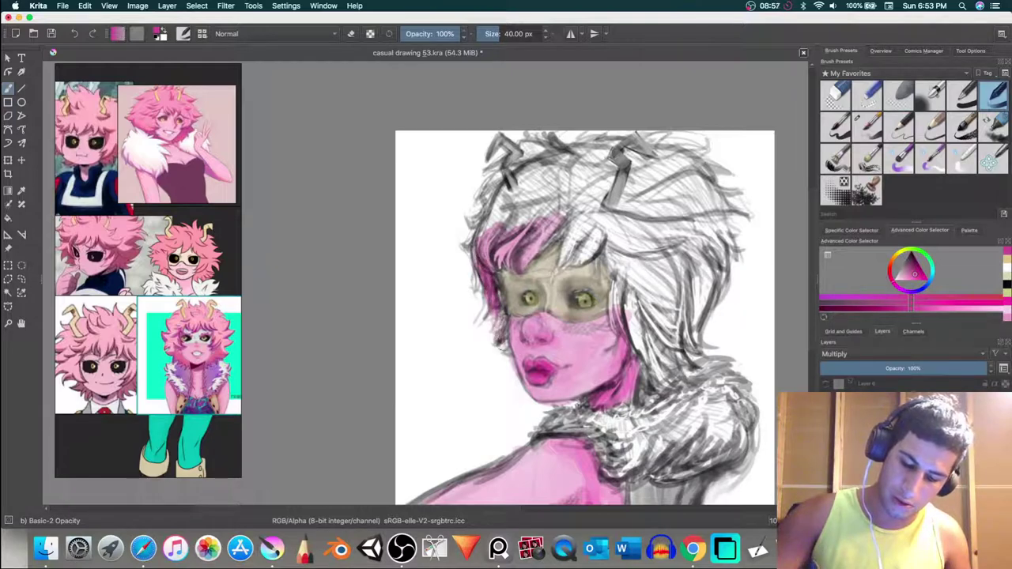
# Step: Paint the left side and crown of the hair between the two horns in magenta
pyautogui.moveTo(505, 210)
pyautogui.mouseDown()
pyautogui.moveTo(482, 273)
pyautogui.moveTo(506, 194)
pyautogui.moveTo(494, 221)
pyautogui.moveTo(566, 190)
pyautogui.moveTo(522, 167)
pyautogui.moveTo(524, 212)
pyautogui.moveTo(506, 237)
pyautogui.moveTo(499, 191)
pyautogui.moveTo(490, 233)
pyautogui.mouseUp()
pyautogui.moveTo(544, 185)
pyautogui.mouseDown()
pyautogui.moveTo(581, 171)
pyautogui.moveTo(602, 145)
pyautogui.mouseUp()
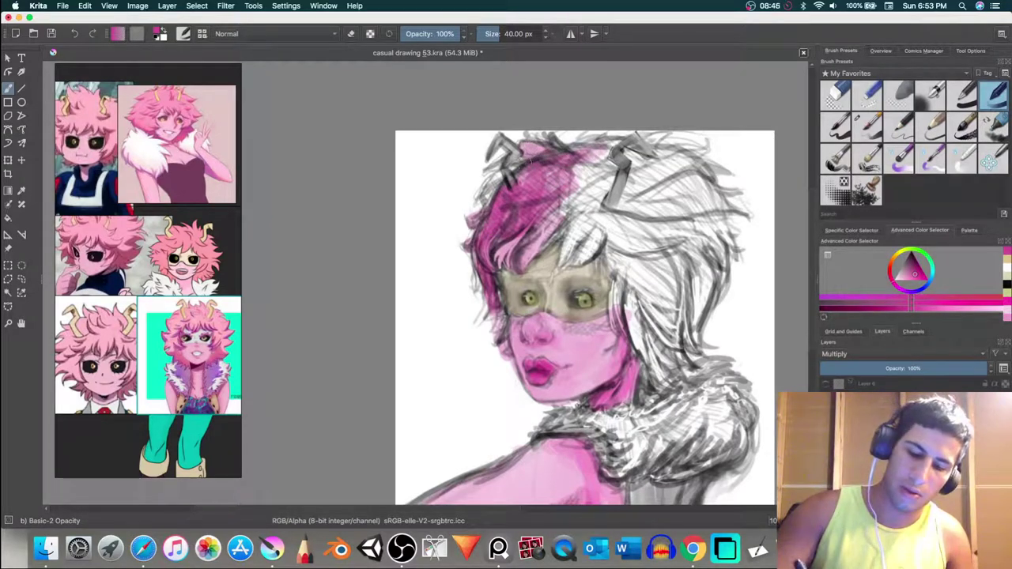
pyautogui.moveTo(503, 174); pyautogui.dragTo(485, 205)
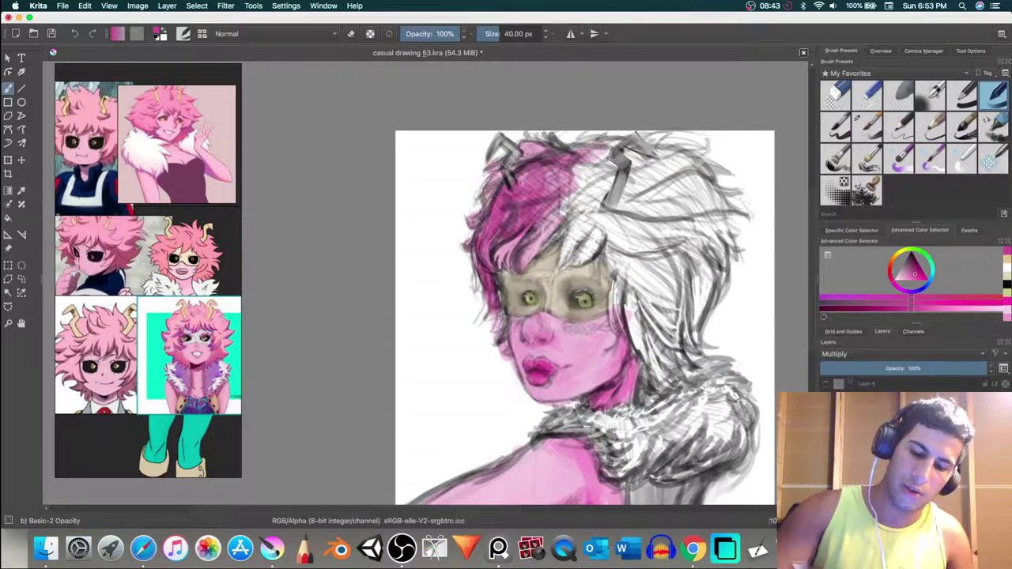
pyautogui.moveTo(584, 172); pyautogui.dragTo(535, 234)
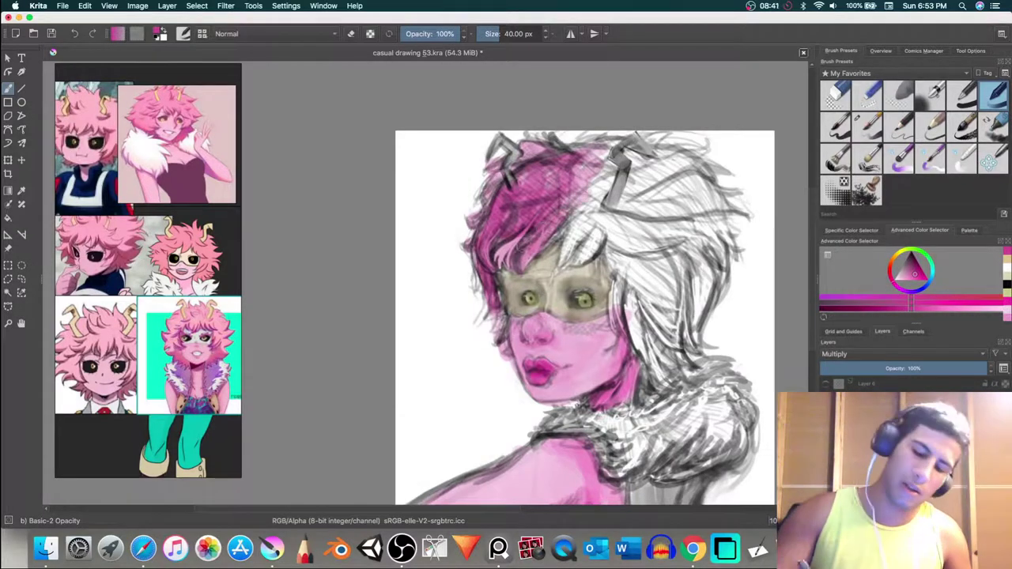
pyautogui.moveTo(588, 165)
pyautogui.mouseDown()
pyautogui.moveTo(522, 264)
pyautogui.moveTo(498, 263)
pyautogui.mouseUp()
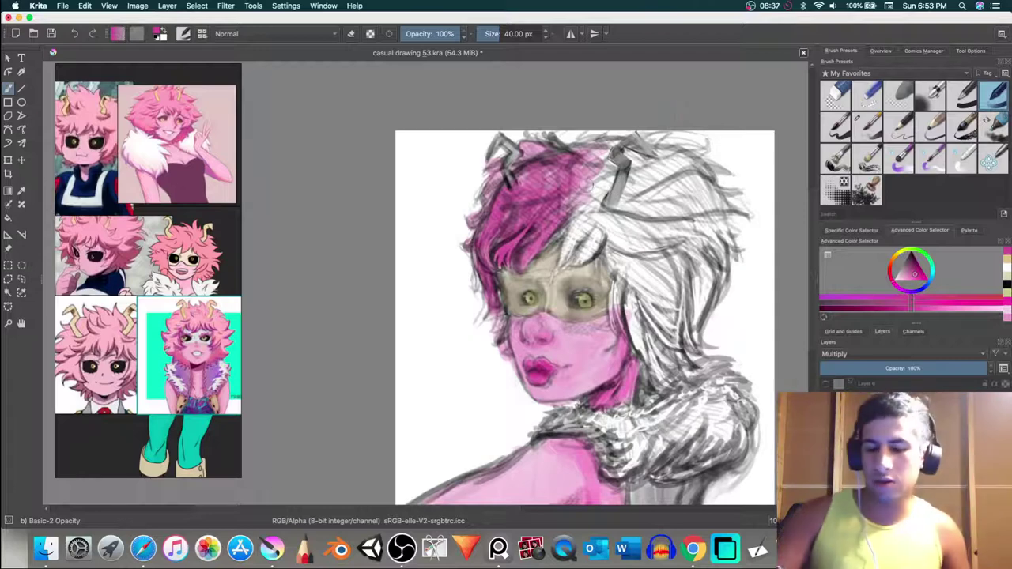
# Step: Paint the fringe locks above the right eye in magenta, up to the base of the right horn
pyautogui.moveTo(600, 171); pyautogui.dragTo(563, 258)
pyautogui.moveTo(600, 224)
pyautogui.mouseDown()
pyautogui.moveTo(560, 265)
pyautogui.moveTo(581, 261)
pyautogui.mouseUp()
pyautogui.moveTo(606, 184)
pyautogui.mouseDown()
pyautogui.moveTo(573, 240)
pyautogui.moveTo(585, 235)
pyautogui.moveTo(568, 245)
pyautogui.mouseUp()
pyautogui.moveTo(598, 158)
pyautogui.mouseDown()
pyautogui.moveTo(566, 228)
pyautogui.moveTo(577, 256)
pyautogui.mouseUp()
pyautogui.moveTo(613, 217); pyautogui.dragTo(595, 252)
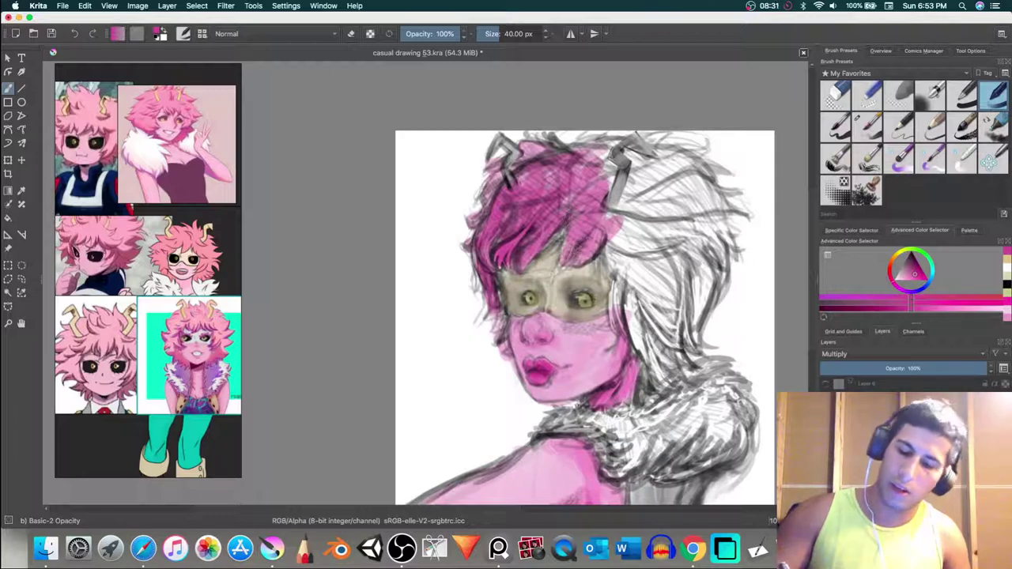
# Step: Paint the hair strands framing the right temple and cheek in magenta
pyautogui.moveTo(642, 206); pyautogui.dragTo(604, 259)
pyautogui.moveTo(627, 207)
pyautogui.mouseDown()
pyautogui.moveTo(605, 261)
pyautogui.moveTo(611, 294)
pyautogui.mouseUp()
pyautogui.moveTo(626, 247); pyautogui.dragTo(614, 275)
pyautogui.moveTo(622, 287); pyautogui.dragTo(609, 313)
pyautogui.moveTo(619, 236); pyautogui.dragTo(596, 269)
pyautogui.moveTo(605, 242); pyautogui.dragTo(593, 272)
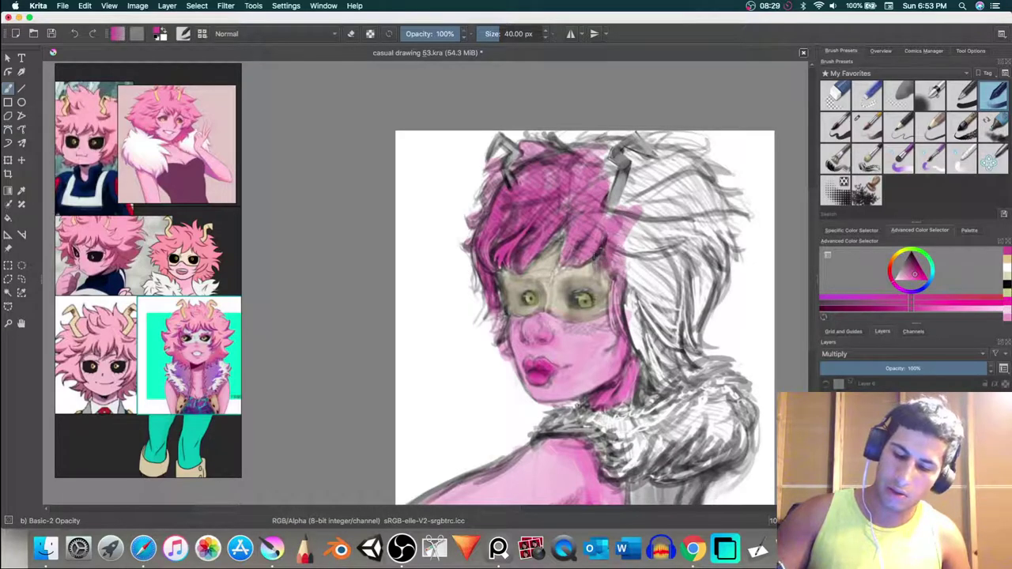
pyautogui.moveTo(623, 238); pyautogui.dragTo(606, 315)
pyautogui.moveTo(624, 310); pyautogui.dragTo(609, 334)
pyautogui.moveTo(640, 256); pyautogui.dragTo(624, 343)
pyautogui.moveTo(637, 269); pyautogui.dragTo(628, 290)
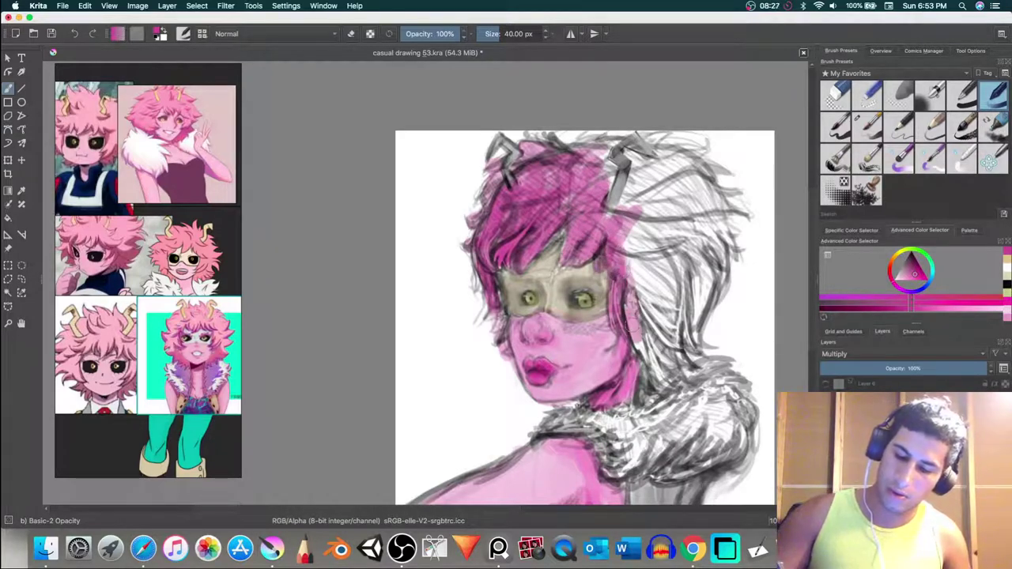
# Step: Paint the lower hair strands beside the neck in magenta down to the fur collar
pyautogui.moveTo(652, 337); pyautogui.dragTo(628, 370)
pyautogui.moveTo(657, 274)
pyautogui.mouseDown()
pyautogui.moveTo(623, 371)
pyautogui.moveTo(628, 320)
pyautogui.mouseUp()
pyautogui.moveTo(666, 316); pyautogui.dragTo(631, 388)
pyautogui.moveTo(672, 339); pyautogui.dragTo(651, 397)
pyautogui.moveTo(674, 306); pyautogui.dragTo(642, 384)
pyautogui.moveTo(685, 287); pyautogui.dragTo(631, 380)
pyautogui.moveTo(687, 352); pyautogui.dragTo(642, 350)
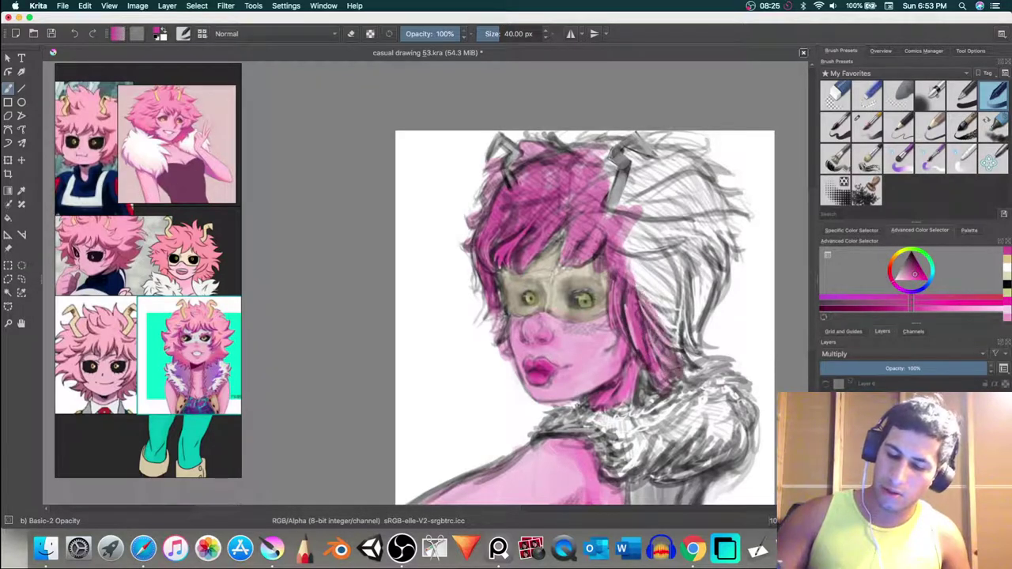
pyautogui.moveTo(682, 280); pyautogui.dragTo(639, 340)
pyautogui.moveTo(695, 342); pyautogui.dragTo(682, 370)
# Step: Fill the white gaps between the strands behind the right cheek with more magenta strokes
pyautogui.moveTo(637, 269); pyautogui.dragTo(693, 354)
pyautogui.moveTo(620, 246); pyautogui.dragTo(695, 346)
pyautogui.moveTo(649, 273); pyautogui.dragTo(696, 338)
pyautogui.moveTo(622, 242); pyautogui.dragTo(657, 278)
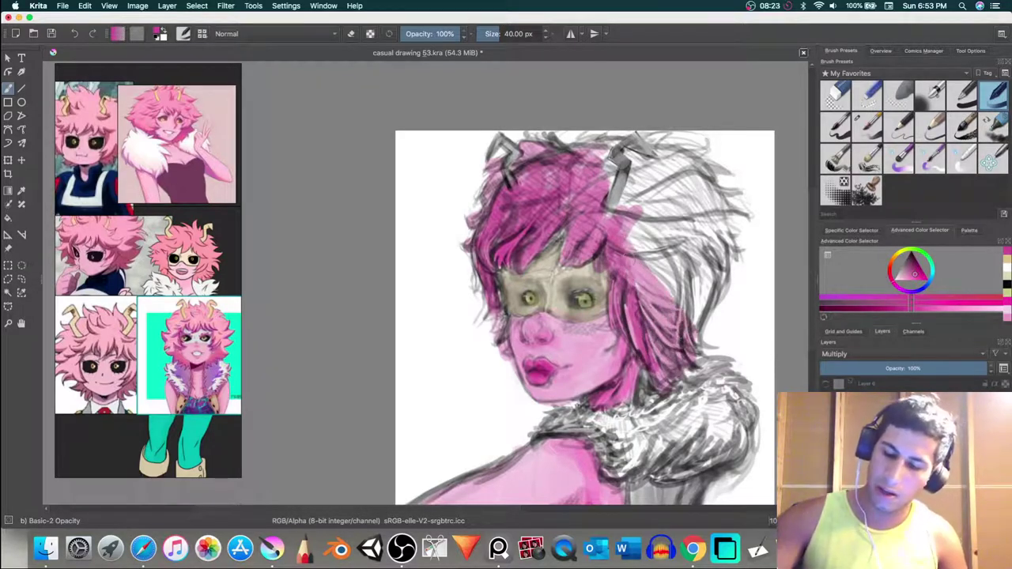
pyautogui.moveTo(620, 239); pyautogui.dragTo(674, 338)
pyautogui.moveTo(631, 250); pyautogui.dragTo(662, 337)
pyautogui.moveTo(623, 303)
pyautogui.mouseDown()
pyautogui.moveTo(663, 373)
pyautogui.moveTo(653, 381)
pyautogui.moveTo(647, 371)
pyautogui.moveTo(645, 390)
pyautogui.moveTo(666, 368)
pyautogui.mouseUp()
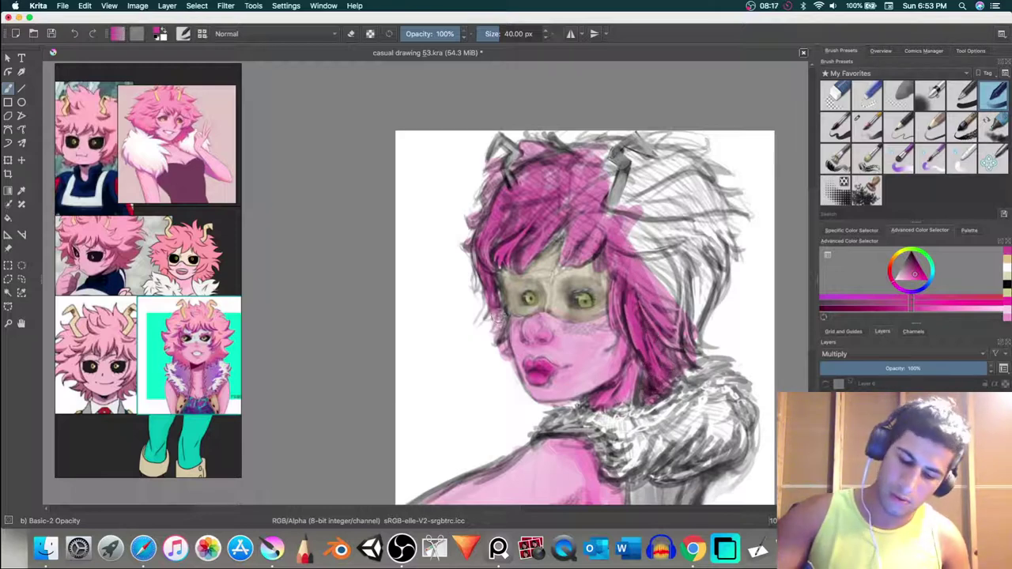
# Step: Paint the hair tips beside the left cheek and the outer edge at the back of the head in magenta
pyautogui.moveTo(503, 314)
pyautogui.mouseDown()
pyautogui.moveTo(494, 335)
pyautogui.moveTo(506, 362)
pyautogui.mouseUp()
pyautogui.moveTo(648, 269)
pyautogui.mouseDown()
pyautogui.moveTo(660, 304)
pyautogui.moveTo(688, 333)
pyautogui.mouseUp()
pyautogui.moveTo(692, 273)
pyautogui.mouseDown()
pyautogui.moveTo(704, 324)
pyautogui.moveTo(693, 330)
pyautogui.mouseUp()
pyautogui.moveTo(705, 256); pyautogui.dragTo(687, 340)
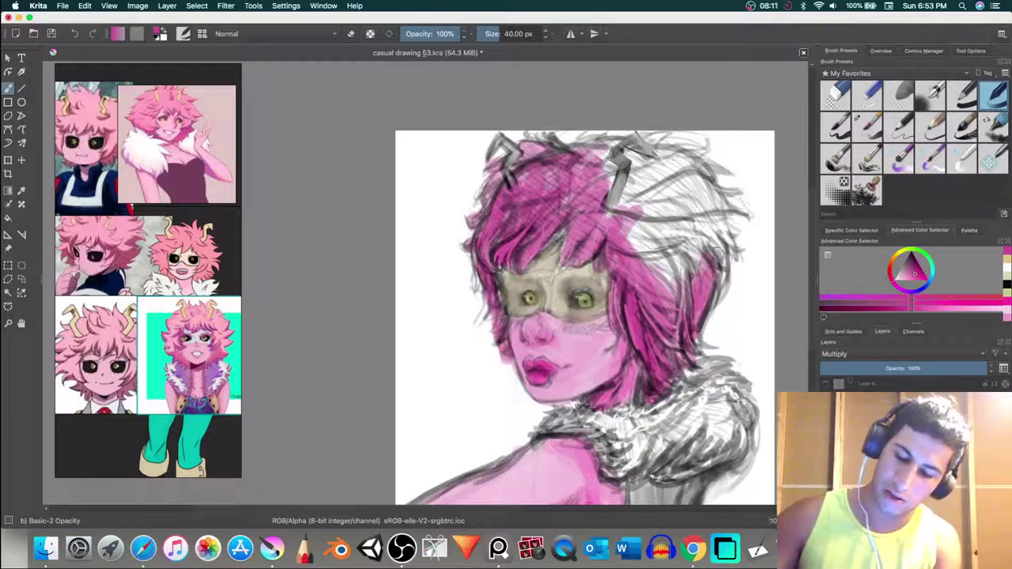
pyautogui.moveTo(717, 236)
pyautogui.mouseDown()
pyautogui.moveTo(721, 277)
pyautogui.moveTo(710, 294)
pyautogui.mouseUp()
pyautogui.moveTo(711, 204); pyautogui.dragTo(728, 253)
pyautogui.moveTo(696, 178); pyautogui.dragTo(735, 225)
pyautogui.moveTo(700, 182)
pyautogui.mouseDown()
pyautogui.moveTo(736, 211)
pyautogui.moveTo(724, 213)
pyautogui.mouseUp()
pyautogui.moveTo(696, 160); pyautogui.dragTo(724, 193)
# Step: Paint the hair behind the right horn in magenta, from the top of the head down the back
pyautogui.moveTo(676, 146)
pyautogui.mouseDown()
pyautogui.moveTo(711, 181)
pyautogui.moveTo(635, 166)
pyautogui.moveTo(659, 190)
pyautogui.moveTo(633, 217)
pyautogui.mouseUp()
pyautogui.moveTo(637, 163)
pyautogui.mouseDown()
pyautogui.moveTo(625, 223)
pyautogui.moveTo(615, 237)
pyautogui.moveTo(609, 231)
pyautogui.moveTo(621, 230)
pyautogui.mouseUp()
pyautogui.moveTo(648, 179); pyautogui.dragTo(639, 243)
pyautogui.moveTo(669, 158)
pyautogui.mouseDown()
pyautogui.moveTo(649, 188)
pyautogui.moveTo(689, 180)
pyautogui.moveTo(708, 224)
pyautogui.moveTo(702, 261)
pyautogui.mouseUp()
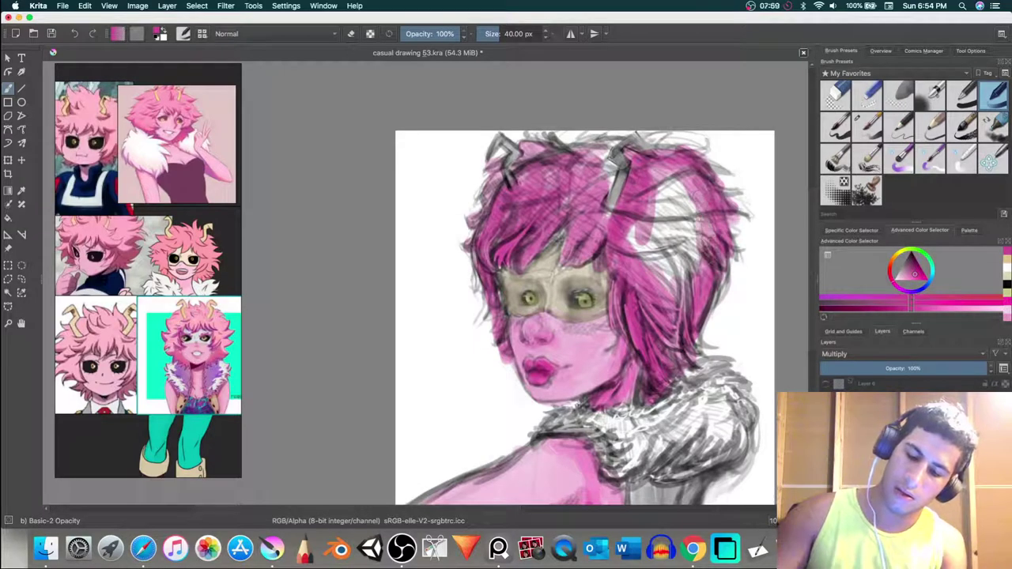
pyautogui.moveTo(699, 198); pyautogui.dragTo(681, 297)
pyautogui.moveTo(683, 178)
pyautogui.mouseDown()
pyautogui.moveTo(677, 296)
pyautogui.moveTo(666, 284)
pyautogui.moveTo(666, 308)
pyautogui.moveTo(690, 270)
pyautogui.mouseUp()
pyautogui.moveTo(710, 193); pyautogui.dragTo(708, 250)
pyautogui.moveTo(656, 163); pyautogui.dragTo(659, 234)
pyautogui.moveTo(657, 190)
pyautogui.mouseDown()
pyautogui.moveTo(655, 253)
pyautogui.moveTo(670, 277)
pyautogui.mouseUp()
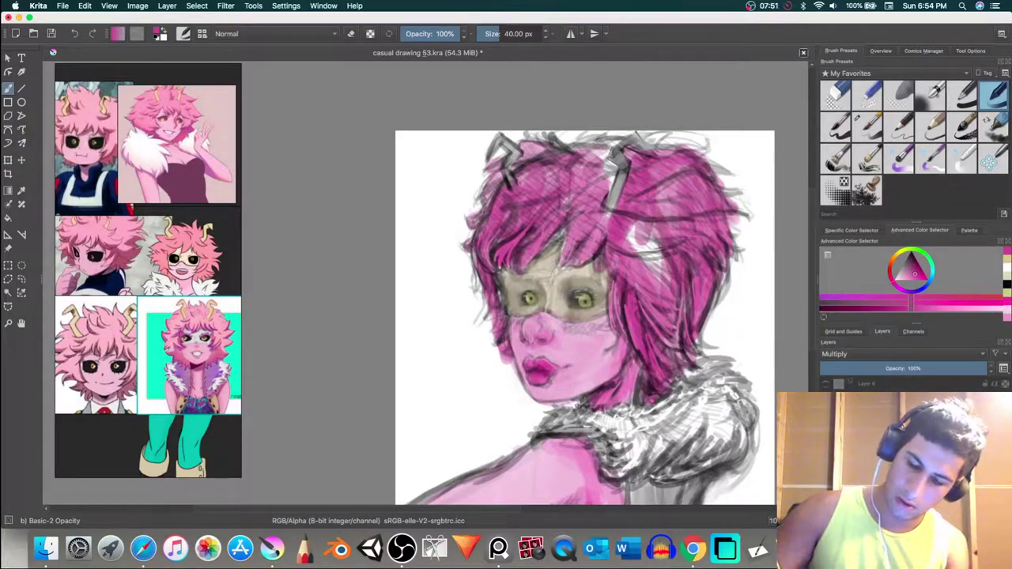
# Step: Cover the remaining white patch below and behind the right horn with magenta
pyautogui.moveTo(660, 222)
pyautogui.mouseDown()
pyautogui.moveTo(657, 297)
pyautogui.moveTo(642, 291)
pyautogui.mouseUp()
pyautogui.moveTo(630, 239)
pyautogui.mouseDown()
pyautogui.moveTo(654, 301)
pyautogui.moveTo(642, 276)
pyautogui.moveTo(661, 286)
pyautogui.moveTo(661, 269)
pyautogui.moveTo(670, 280)
pyautogui.mouseUp()
pyautogui.moveTo(629, 214)
pyautogui.mouseDown()
pyautogui.moveTo(637, 253)
pyautogui.moveTo(669, 258)
pyautogui.mouseUp()
pyautogui.moveTo(650, 195); pyautogui.dragTo(677, 237)
pyautogui.moveTo(659, 168); pyautogui.dragTo(674, 196)
pyautogui.moveTo(670, 177); pyautogui.dragTo(707, 245)
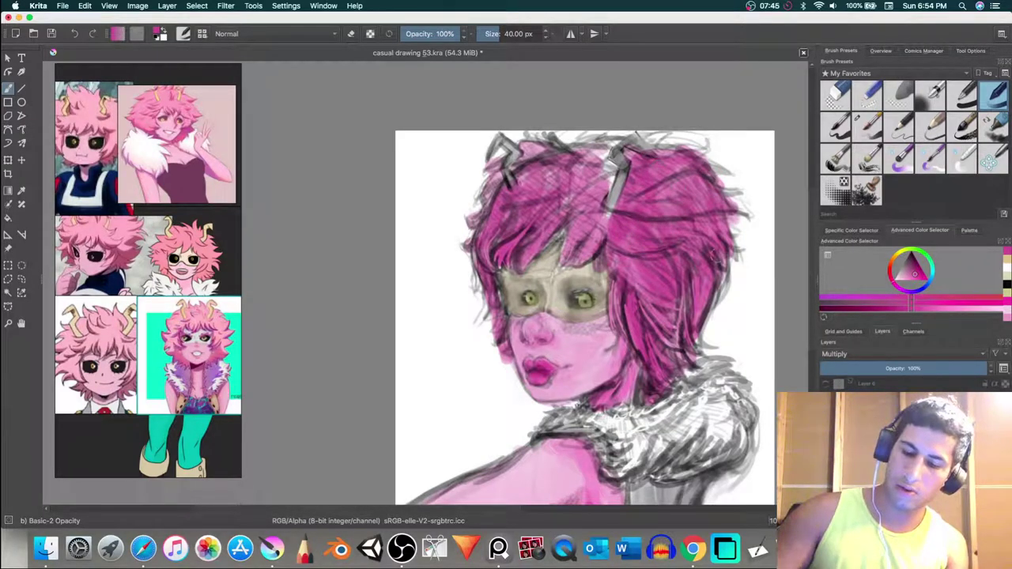
# Step: Deepen the magenta around the right horn and across the crown between the horns
pyautogui.moveTo(611, 167); pyautogui.dragTo(595, 204)
pyautogui.moveTo(613, 168)
pyautogui.mouseDown()
pyautogui.moveTo(601, 207)
pyautogui.moveTo(607, 162)
pyautogui.moveTo(590, 141)
pyautogui.moveTo(607, 136)
pyautogui.mouseUp()
pyautogui.moveTo(619, 150)
pyautogui.mouseDown()
pyautogui.moveTo(593, 133)
pyautogui.moveTo(594, 148)
pyautogui.moveTo(555, 153)
pyautogui.moveTo(571, 155)
pyautogui.moveTo(565, 214)
pyautogui.mouseUp()
pyautogui.moveTo(579, 166)
pyautogui.mouseDown()
pyautogui.moveTo(552, 214)
pyautogui.moveTo(530, 196)
pyautogui.mouseUp()
pyautogui.moveTo(547, 162); pyautogui.dragTo(519, 187)
pyautogui.moveTo(601, 179); pyautogui.dragTo(584, 209)
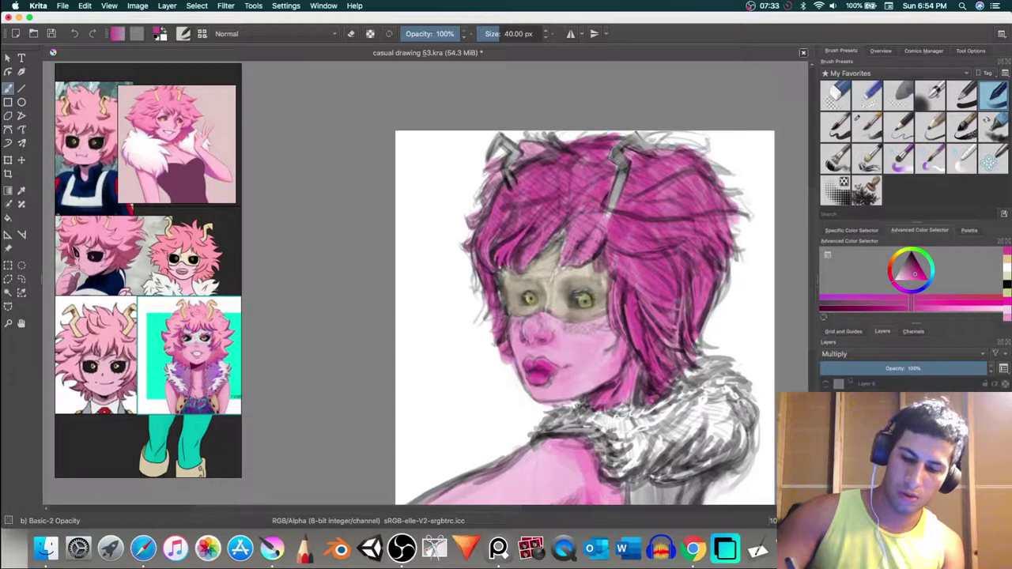
pyautogui.moveTo(584, 153); pyautogui.dragTo(576, 168)
pyautogui.moveTo(589, 151); pyautogui.dragTo(582, 159)
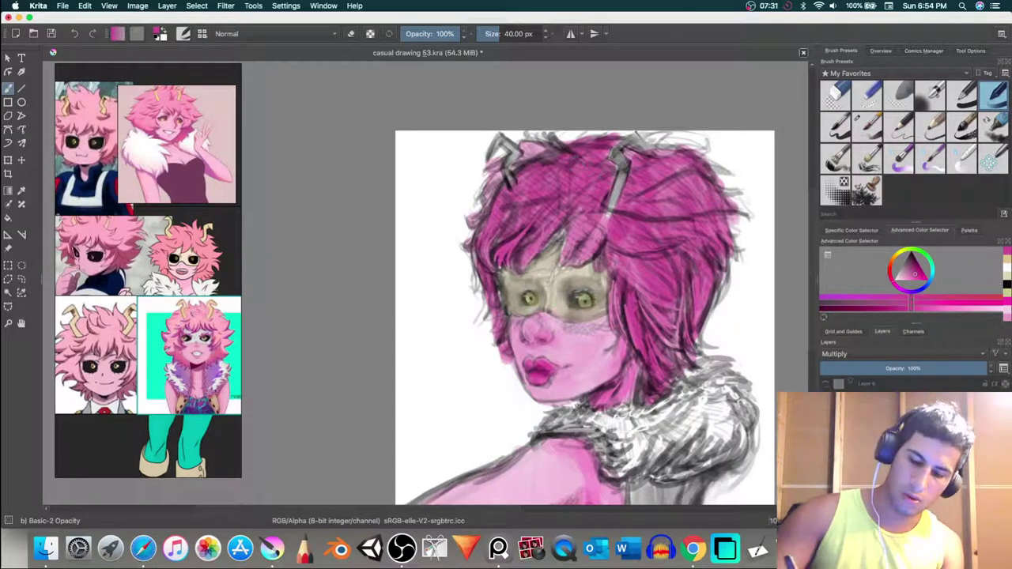
pyautogui.moveTo(608, 198); pyautogui.dragTo(591, 227)
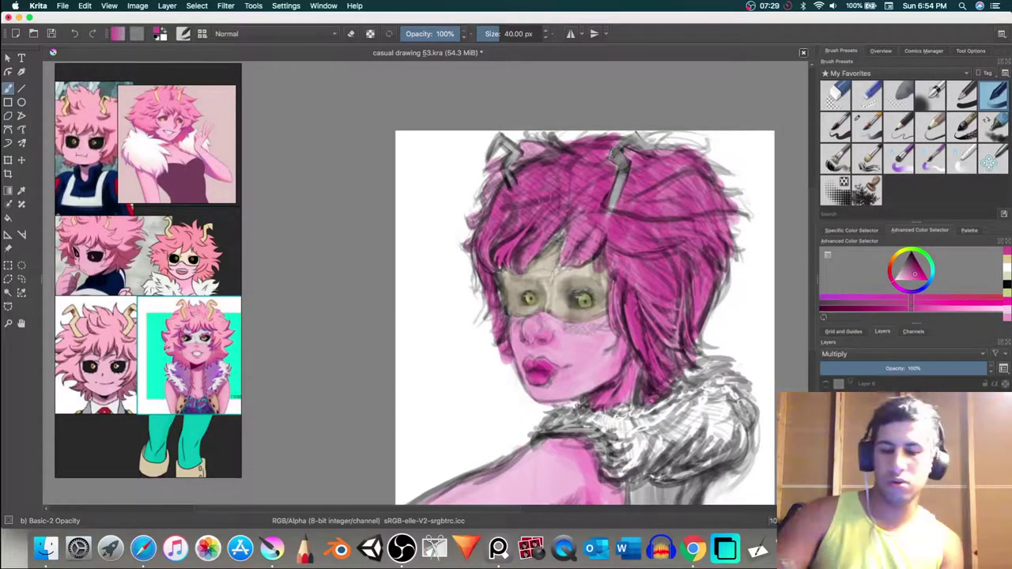
# Step: Touch up the left crown and fringe with magenta, and colour the top hair edge around both horns
pyautogui.moveTo(546, 199); pyautogui.dragTo(535, 214)
pyautogui.moveTo(528, 179); pyautogui.dragTo(521, 189)
pyautogui.moveTo(522, 206)
pyautogui.mouseDown()
pyautogui.moveTo(508, 230)
pyautogui.moveTo(493, 229)
pyautogui.moveTo(501, 207)
pyautogui.mouseUp()
pyautogui.moveTo(491, 244)
pyautogui.mouseDown()
pyautogui.moveTo(479, 256)
pyautogui.moveTo(489, 259)
pyautogui.mouseUp()
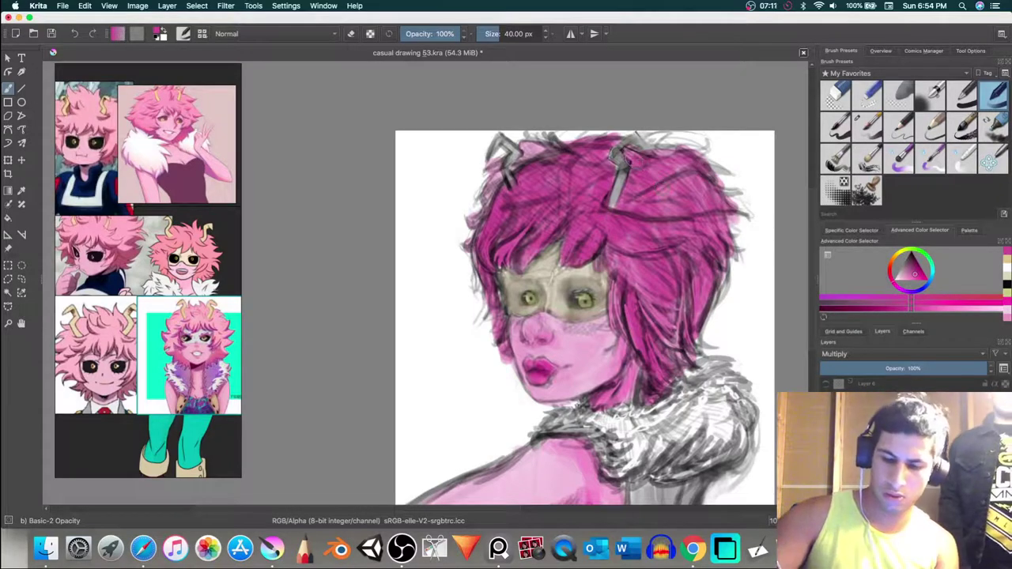
pyautogui.moveTo(655, 146)
pyautogui.mouseDown()
pyautogui.moveTo(713, 165)
pyautogui.moveTo(670, 145)
pyautogui.moveTo(671, 131)
pyautogui.mouseUp()
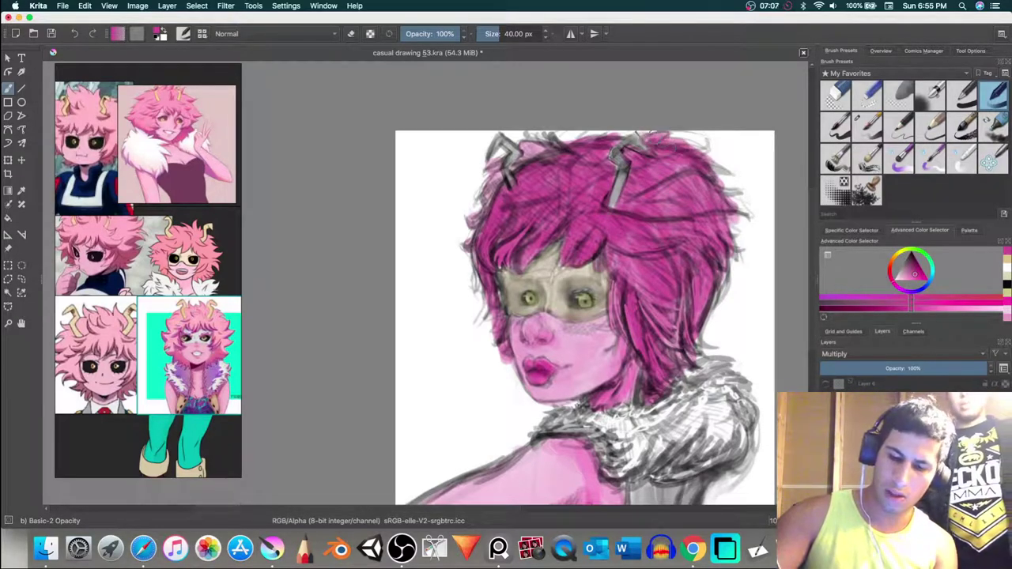
pyautogui.moveTo(604, 141)
pyautogui.mouseDown()
pyautogui.moveTo(568, 144)
pyautogui.moveTo(576, 158)
pyautogui.moveTo(522, 150)
pyautogui.moveTo(531, 163)
pyautogui.moveTo(518, 173)
pyautogui.mouseUp()
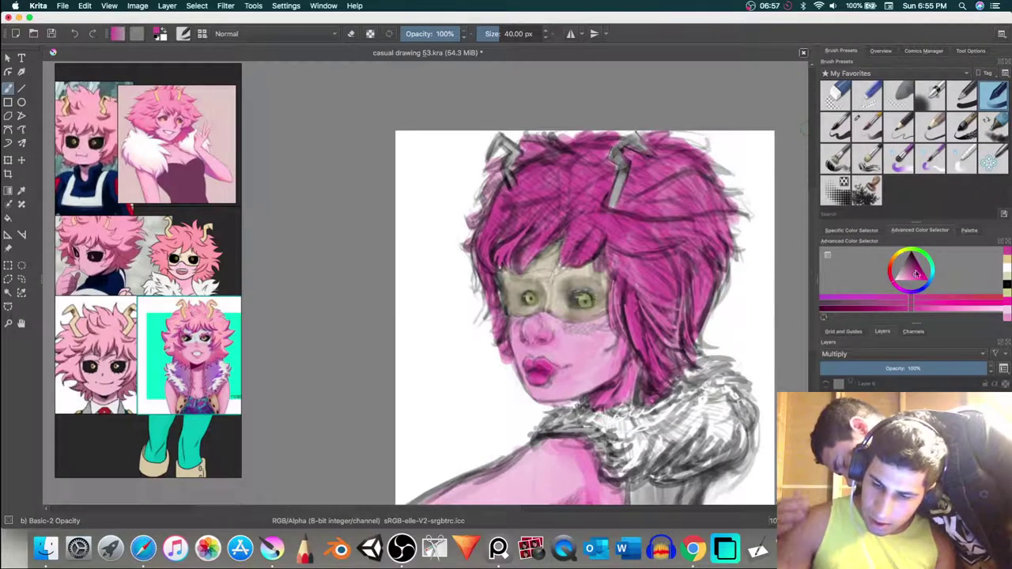
# Step: Pick a pale pink and brush it over the left side of the hair and the crown
pyautogui.moveTo(915, 275); pyautogui.dragTo(902, 275)
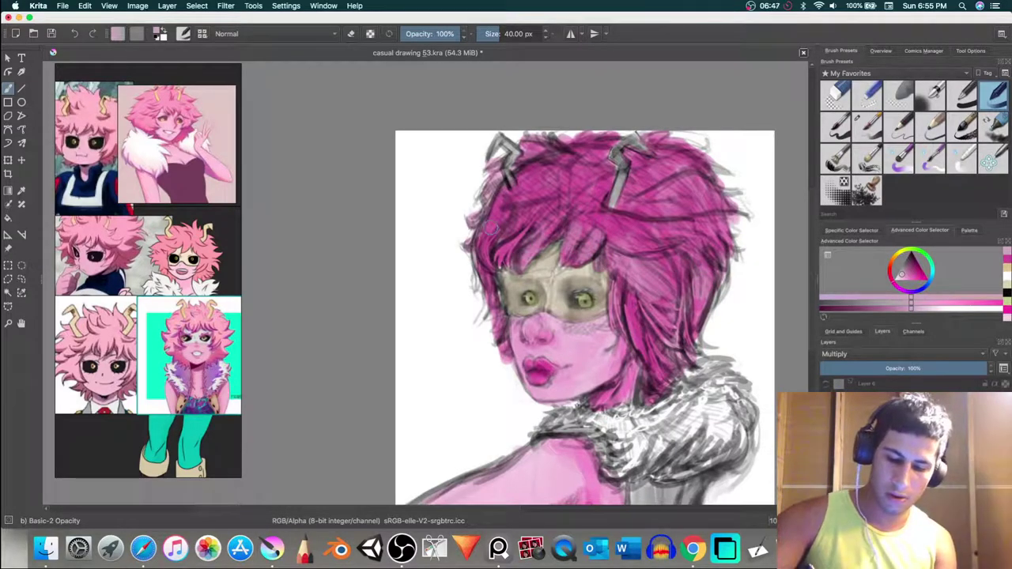
pyautogui.moveTo(492, 228); pyautogui.dragTo(481, 268)
pyautogui.moveTo(541, 166)
pyautogui.mouseDown()
pyautogui.moveTo(528, 186)
pyautogui.moveTo(541, 200)
pyautogui.mouseUp()
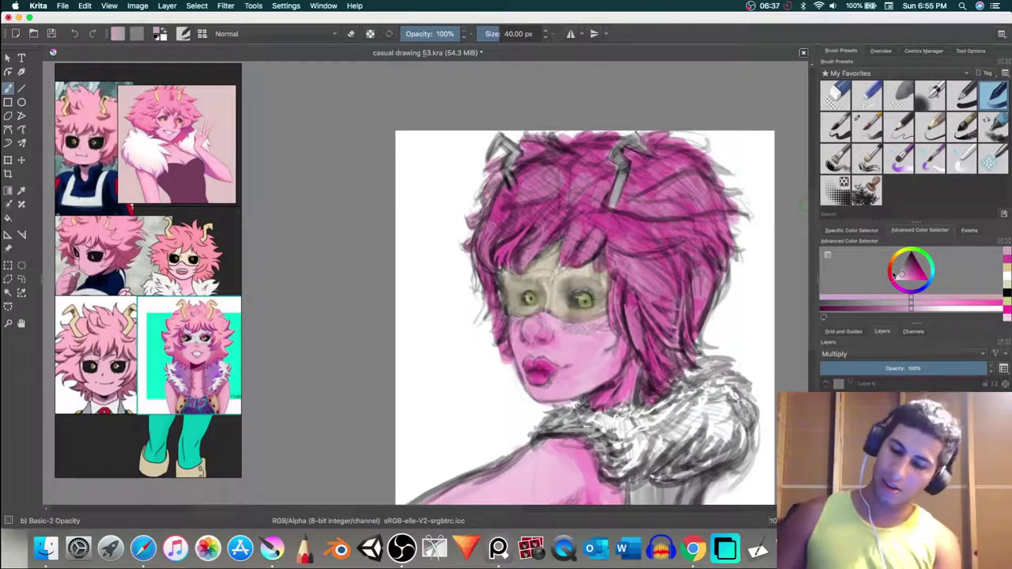
# Step: Pick a dark magenta and shade the hair at the back, below the right horn and along the left fringe
pyautogui.moveTo(913, 275); pyautogui.dragTo(916, 264)
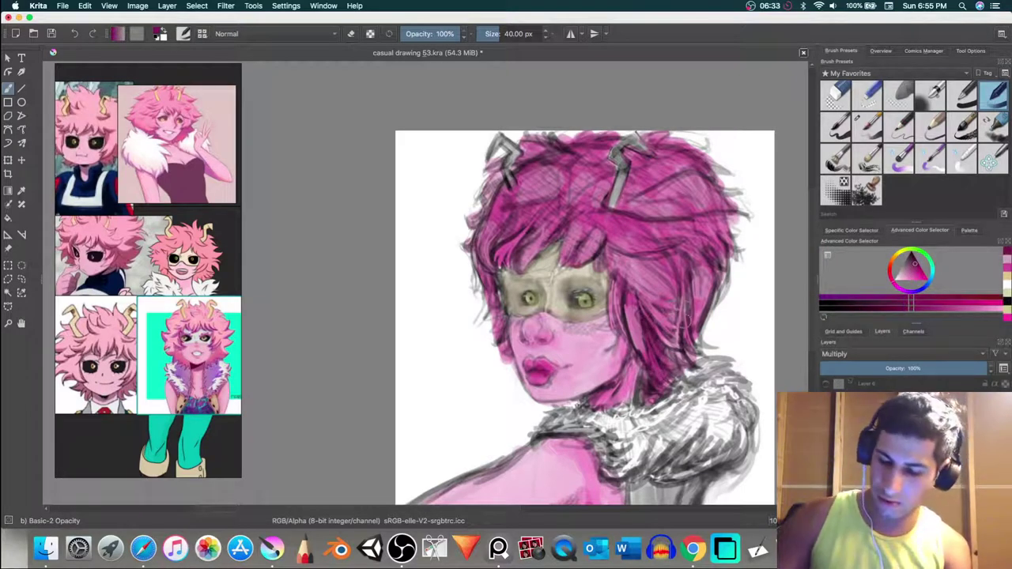
pyautogui.moveTo(686, 307); pyautogui.dragTo(679, 360)
pyautogui.moveTo(688, 273); pyautogui.dragTo(680, 340)
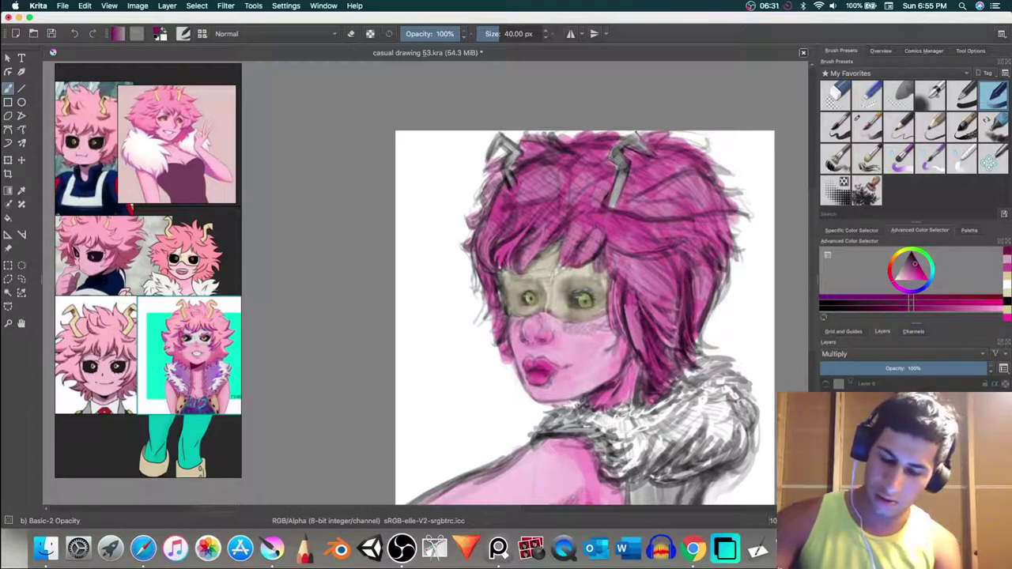
pyautogui.moveTo(598, 224)
pyautogui.mouseDown()
pyautogui.moveTo(693, 242)
pyautogui.moveTo(590, 228)
pyautogui.moveTo(679, 240)
pyautogui.mouseUp()
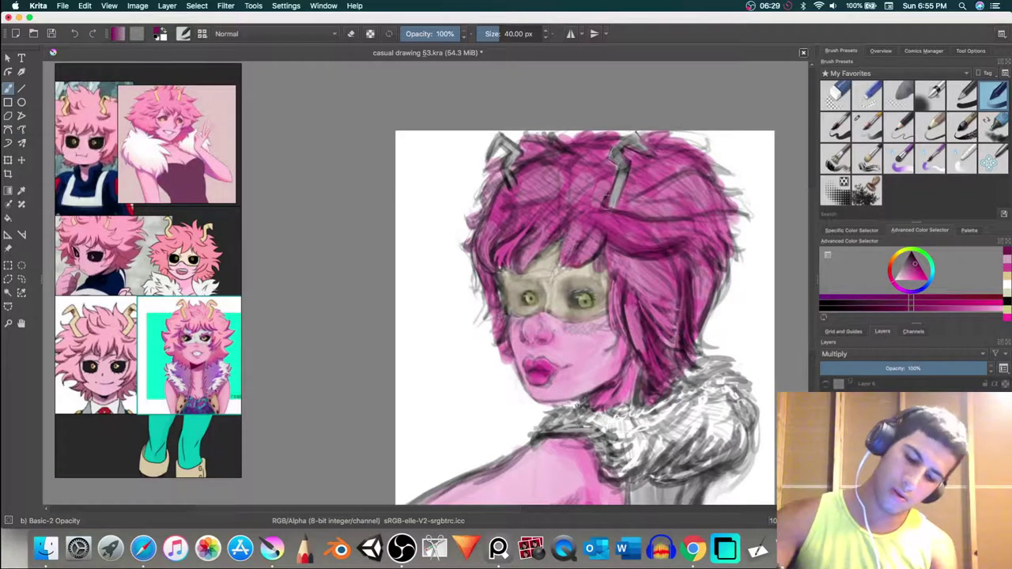
pyautogui.moveTo(672, 199); pyautogui.dragTo(630, 210)
pyautogui.moveTo(704, 223); pyautogui.dragTo(636, 209)
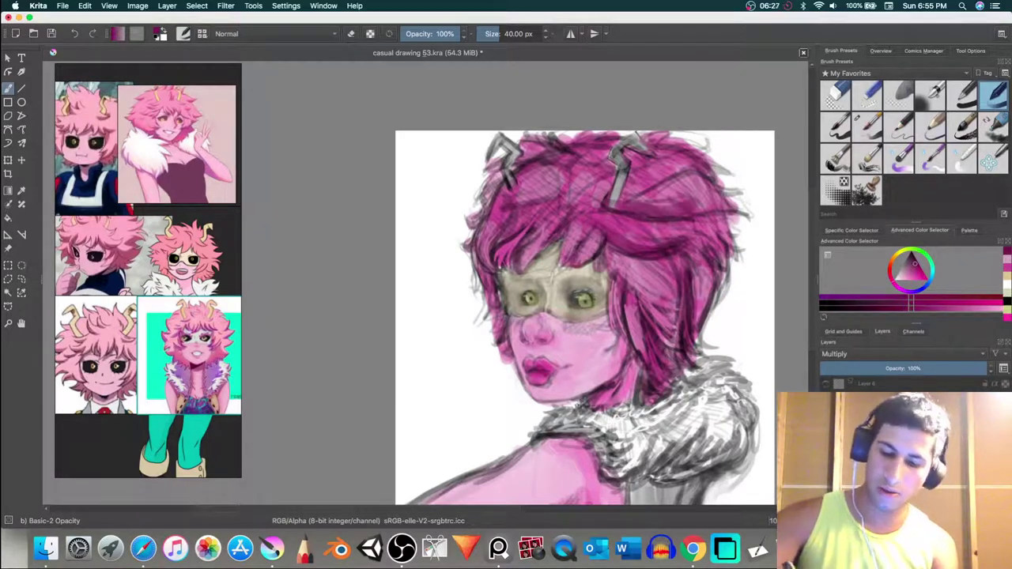
pyautogui.moveTo(571, 205)
pyautogui.mouseDown()
pyautogui.moveTo(516, 283)
pyautogui.moveTo(526, 266)
pyautogui.mouseUp()
pyautogui.moveTo(549, 219); pyautogui.dragTo(517, 263)
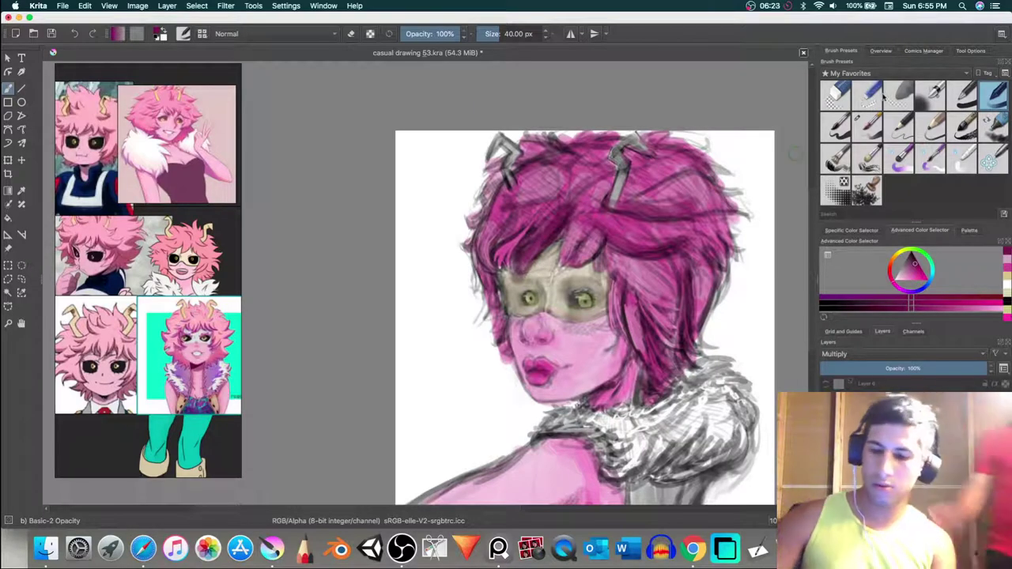
# Step: Erase the hair colour spilling onto the mask above the left eye with Eraser Soft, and return to Basic-2 Opacity
pyautogui.click(911, 95)
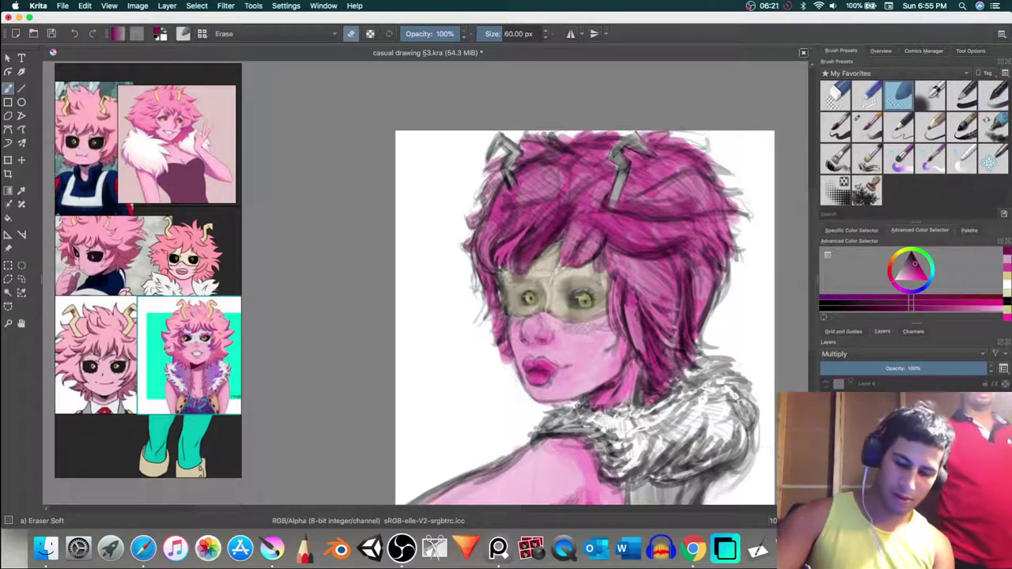
pyautogui.moveTo(533, 280); pyautogui.dragTo(514, 283)
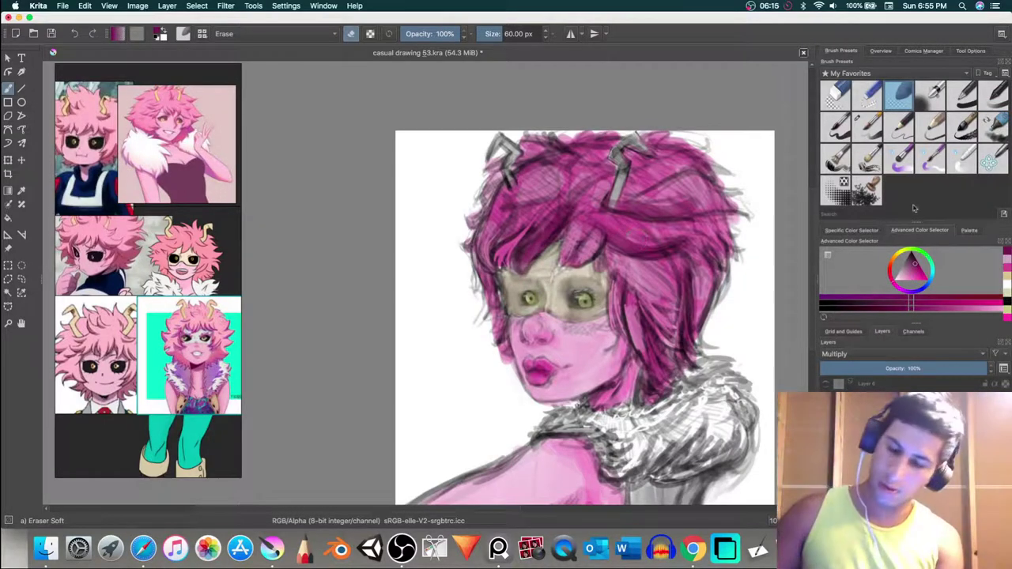
pyautogui.click(993, 100)
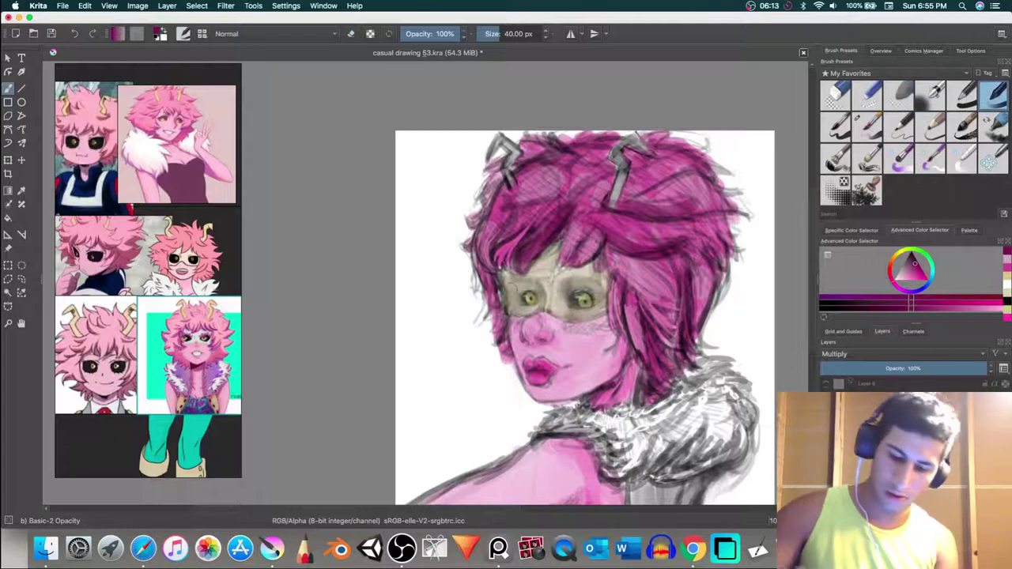
# Step: Deepen the dark magenta shading on the left edge of the hair and the strands beside and behind the cheek
pyautogui.moveTo(486, 269); pyautogui.dragTo(503, 356)
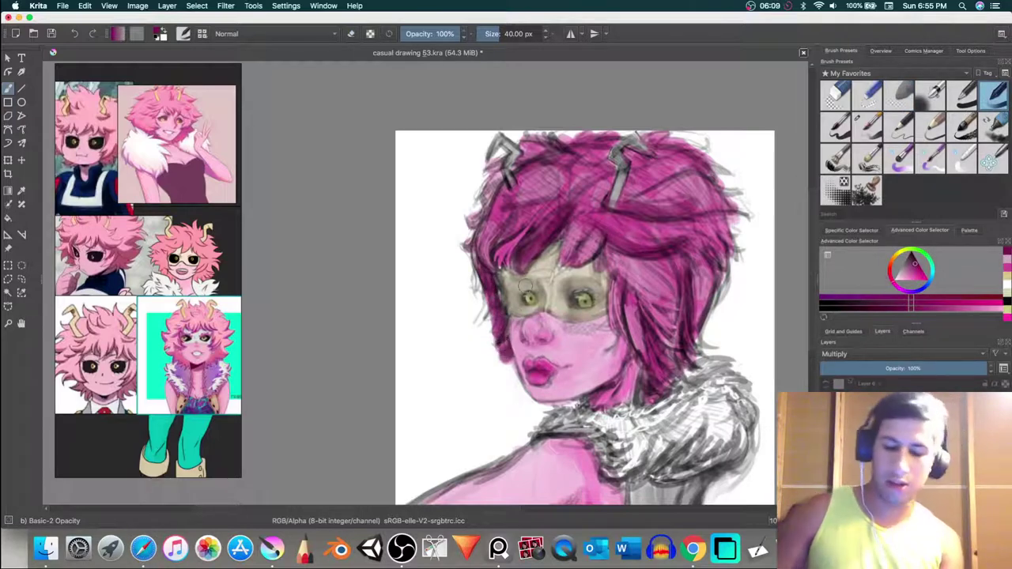
pyautogui.moveTo(649, 329)
pyautogui.mouseDown()
pyautogui.moveTo(642, 356)
pyautogui.moveTo(639, 348)
pyautogui.moveTo(650, 372)
pyautogui.moveTo(669, 360)
pyautogui.moveTo(691, 372)
pyautogui.mouseUp()
pyautogui.moveTo(686, 318); pyautogui.dragTo(690, 348)
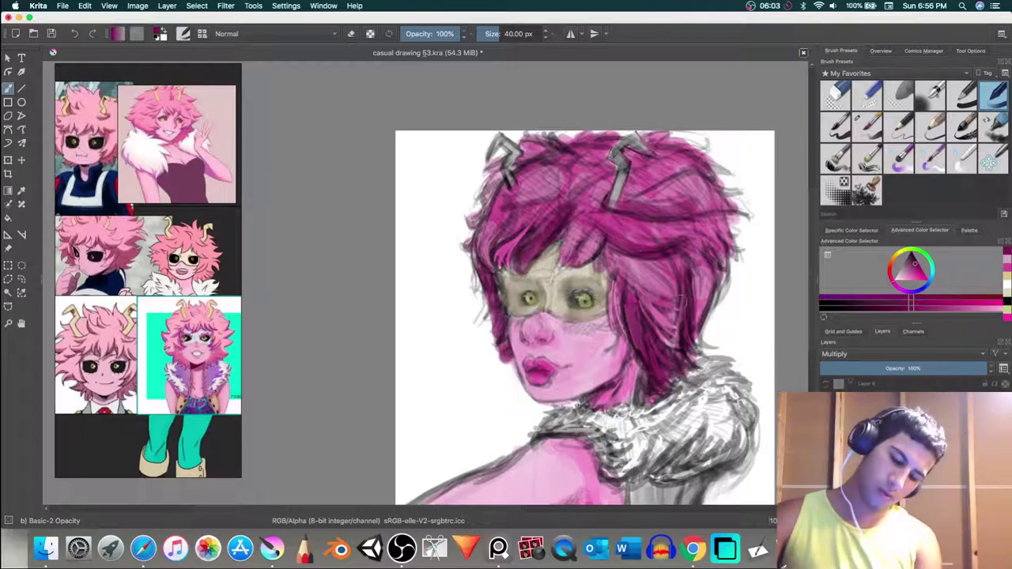
pyautogui.moveTo(611, 250); pyautogui.dragTo(673, 315)
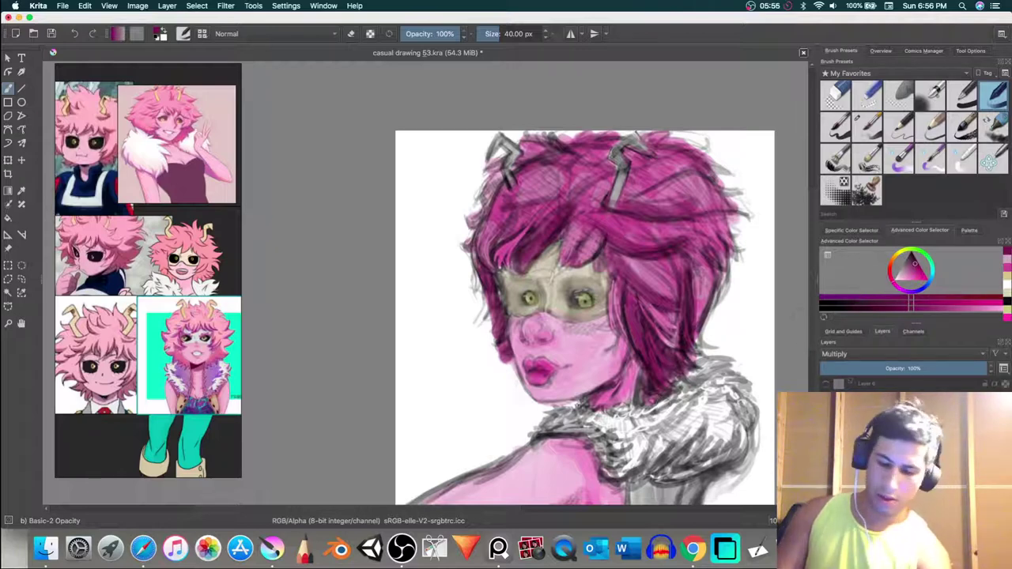
# Step: Pick a pale greyish pink and brush it over the whole fur collar
pyautogui.moveTo(913, 271); pyautogui.dragTo(900, 273)
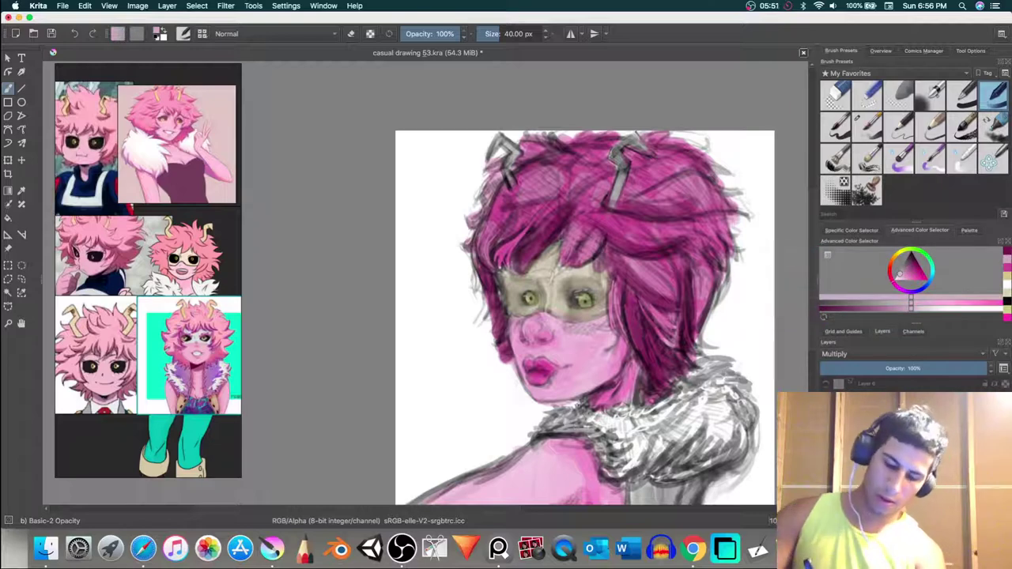
pyautogui.moveTo(560, 410)
pyautogui.mouseDown()
pyautogui.moveTo(613, 437)
pyautogui.moveTo(625, 479)
pyautogui.moveTo(611, 419)
pyautogui.moveTo(682, 418)
pyautogui.moveTo(619, 427)
pyautogui.moveTo(723, 386)
pyautogui.moveTo(679, 395)
pyautogui.moveTo(661, 415)
pyautogui.mouseUp()
pyautogui.moveTo(696, 376)
pyautogui.mouseDown()
pyautogui.moveTo(713, 419)
pyautogui.moveTo(740, 440)
pyautogui.moveTo(711, 454)
pyautogui.moveTo(685, 419)
pyautogui.moveTo(634, 467)
pyautogui.moveTo(610, 457)
pyautogui.moveTo(630, 481)
pyautogui.moveTo(693, 375)
pyautogui.mouseUp()
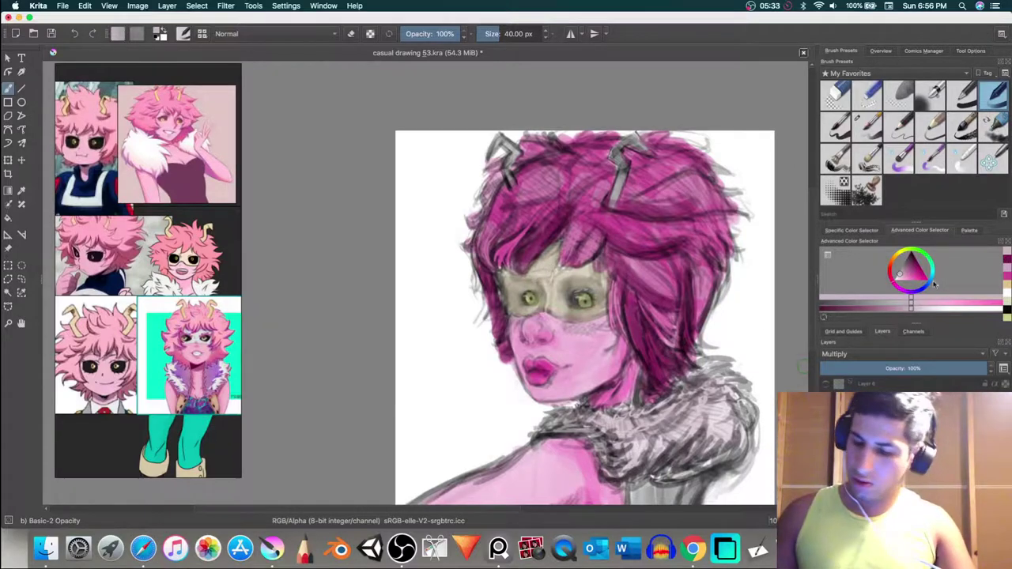
# Step: Pick an orange-brown and a lighter tan, and colour the garment below the fur collar
pyautogui.click(896, 262)
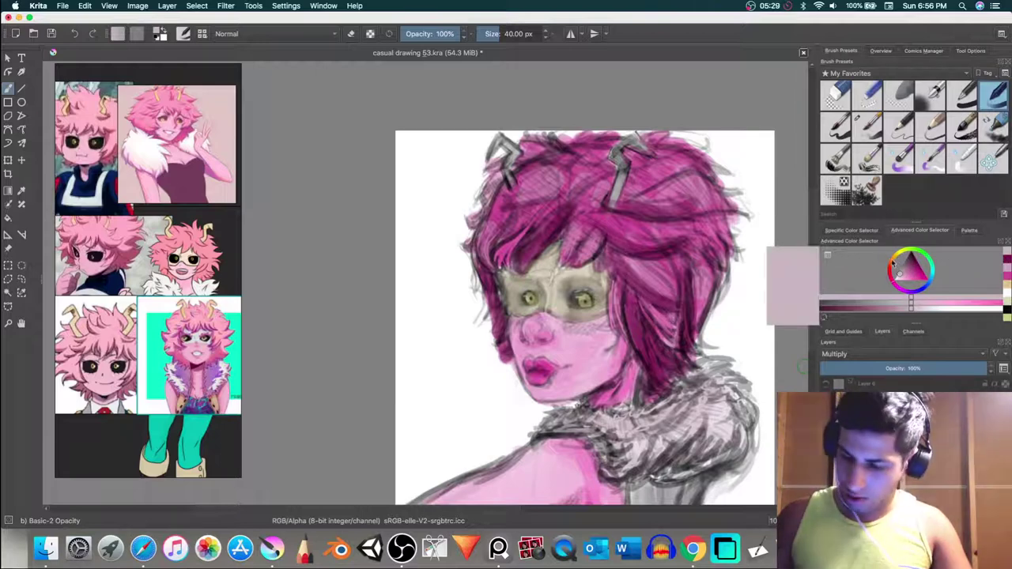
pyautogui.click(895, 261)
pyautogui.moveTo(912, 274); pyautogui.dragTo(911, 270)
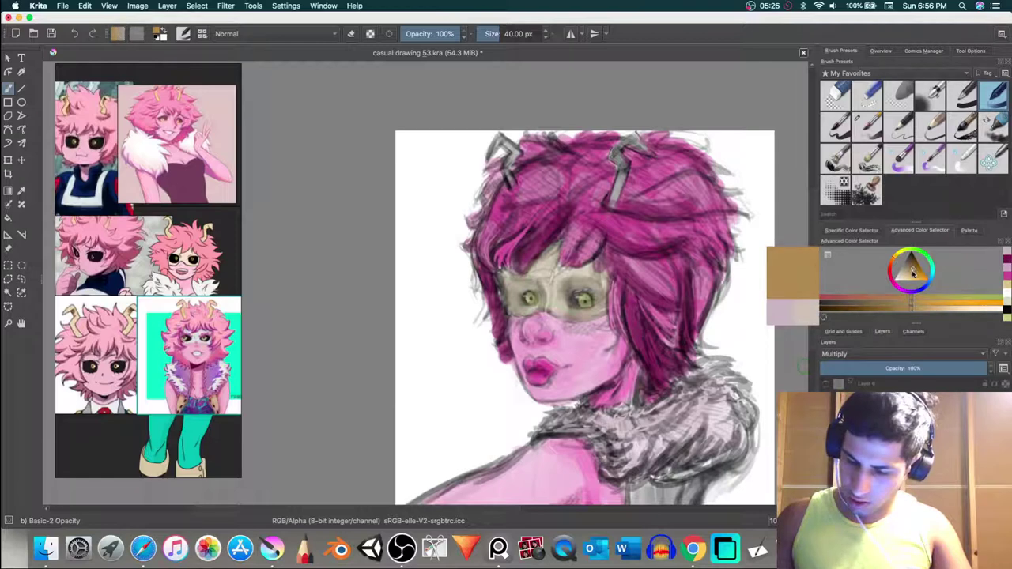
pyautogui.moveTo(642, 497)
pyautogui.mouseDown()
pyautogui.moveTo(648, 484)
pyautogui.moveTo(649, 495)
pyautogui.moveTo(668, 497)
pyautogui.moveTo(704, 475)
pyautogui.moveTo(678, 499)
pyautogui.moveTo(656, 490)
pyautogui.moveTo(669, 486)
pyautogui.moveTo(664, 514)
pyautogui.moveTo(650, 495)
pyautogui.moveTo(627, 492)
pyautogui.moveTo(627, 502)
pyautogui.mouseUp()
pyautogui.moveTo(918, 276); pyautogui.dragTo(907, 279)
pyautogui.moveTo(644, 489)
pyautogui.mouseDown()
pyautogui.moveTo(635, 502)
pyautogui.moveTo(696, 484)
pyautogui.mouseUp()
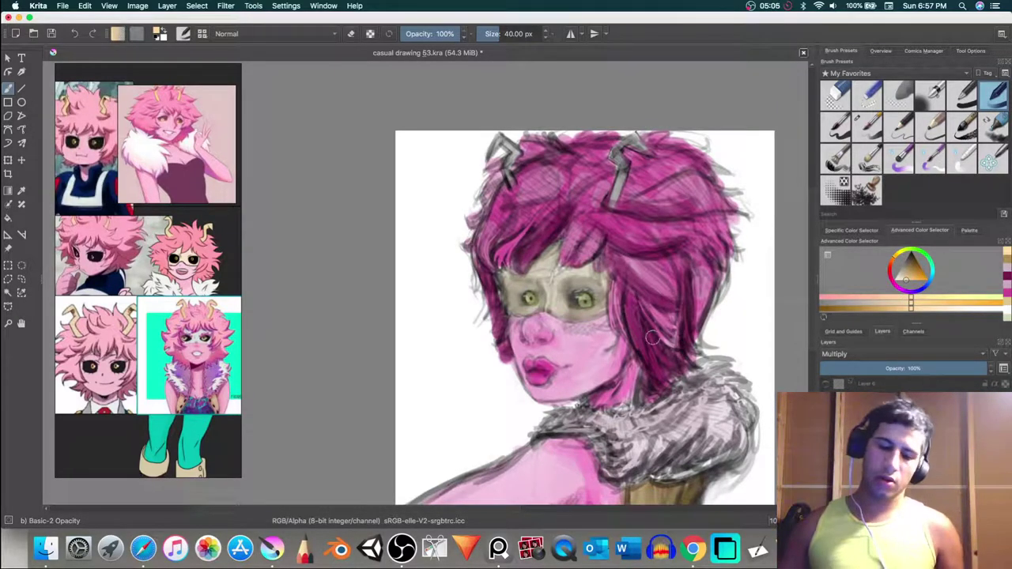
# Step: Switch to the Normal-mode layer, choose a soft muted green and paint the background to the right of the figure
pyautogui.scroll(-4, 658, 360)
pyautogui.scroll(3, 660, 367)
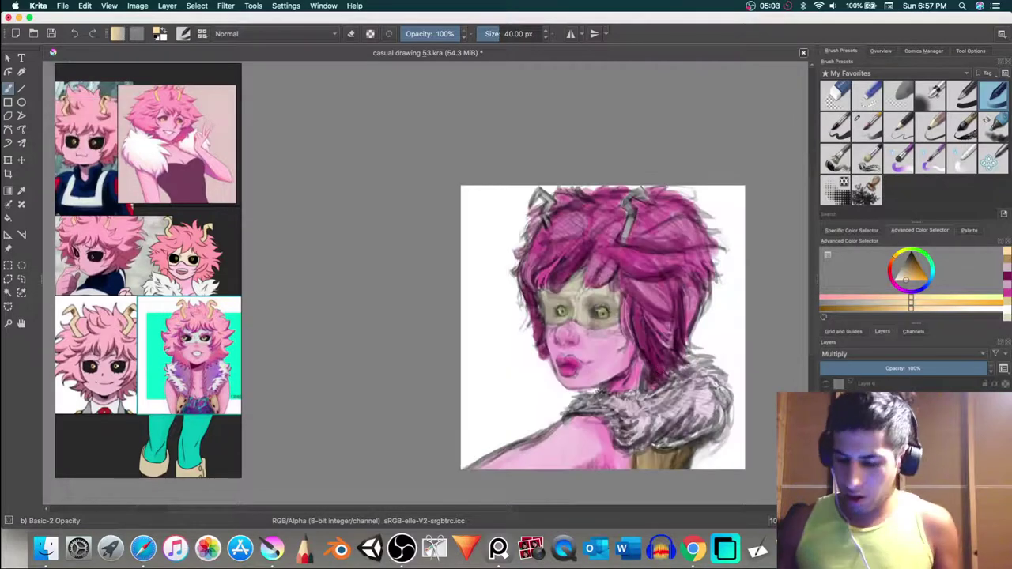
pyautogui.scroll(-2, 910, 427)
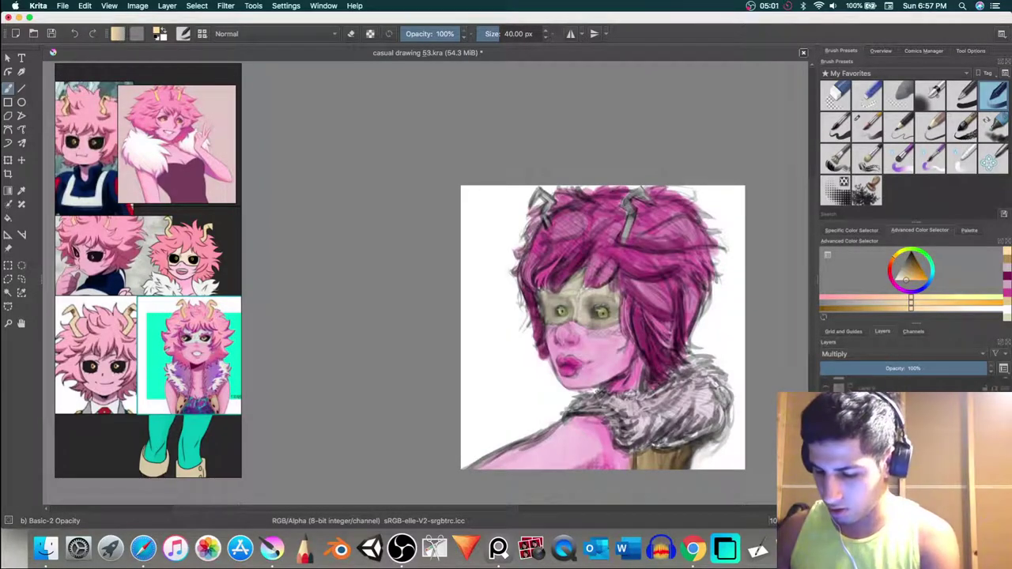
pyautogui.click(894, 443)
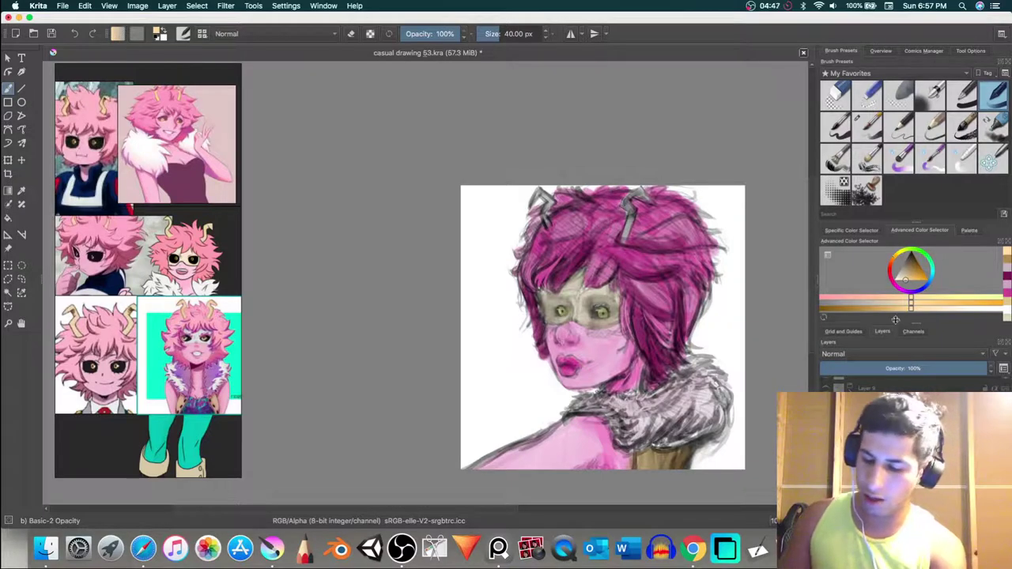
pyautogui.click(918, 251)
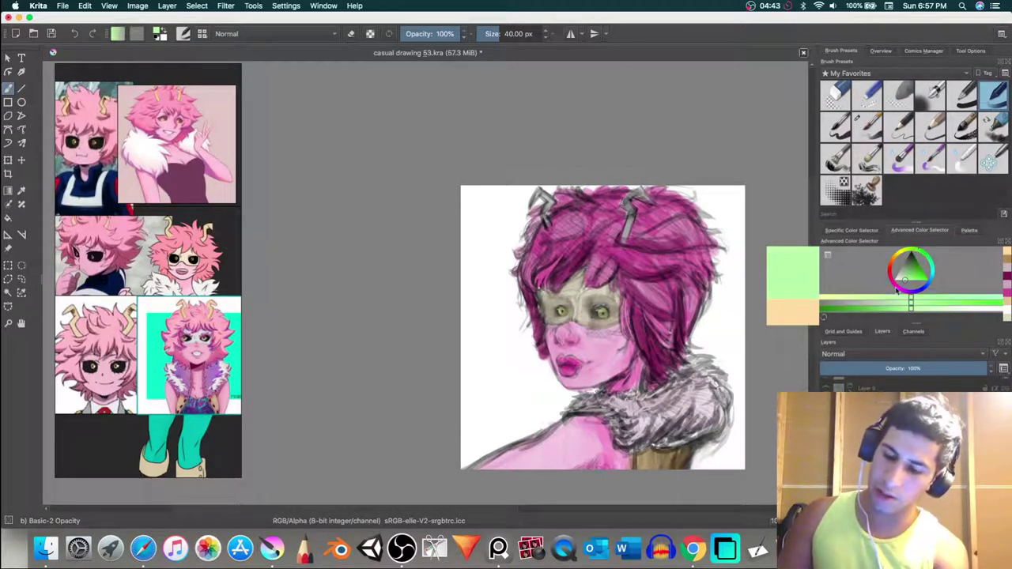
pyautogui.click(912, 267)
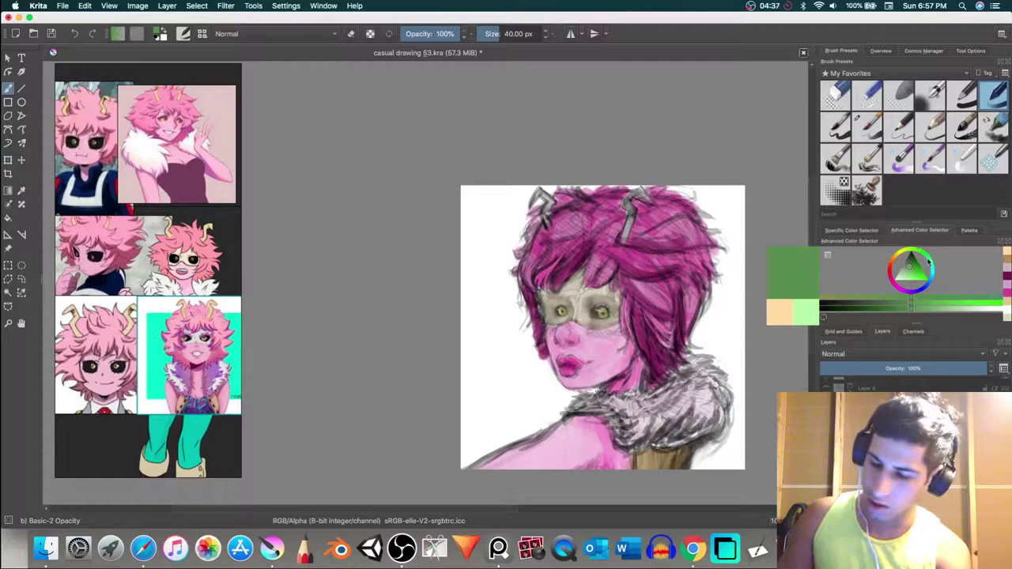
pyautogui.moveTo(916, 276); pyautogui.dragTo(911, 276)
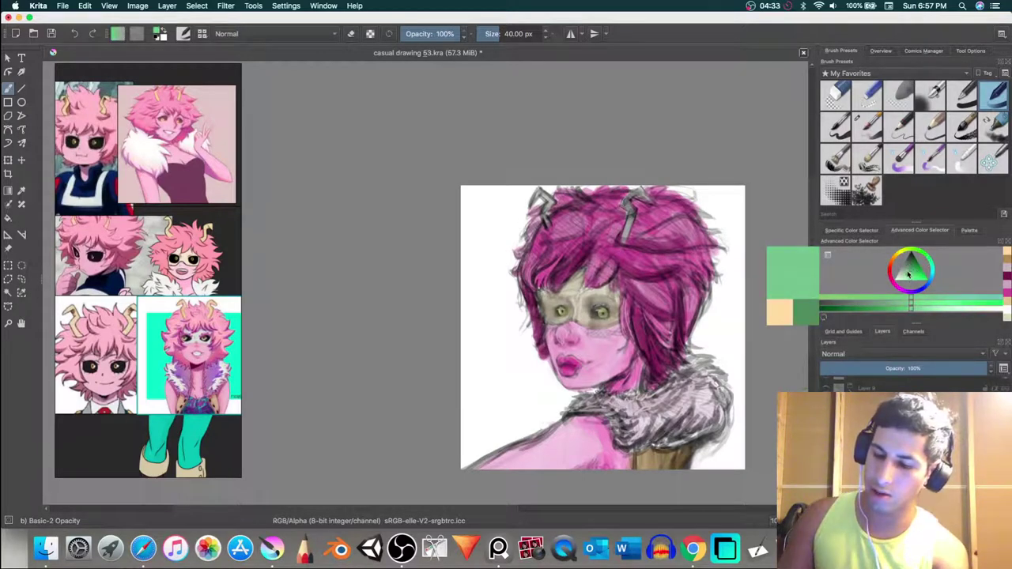
pyautogui.click(907, 274)
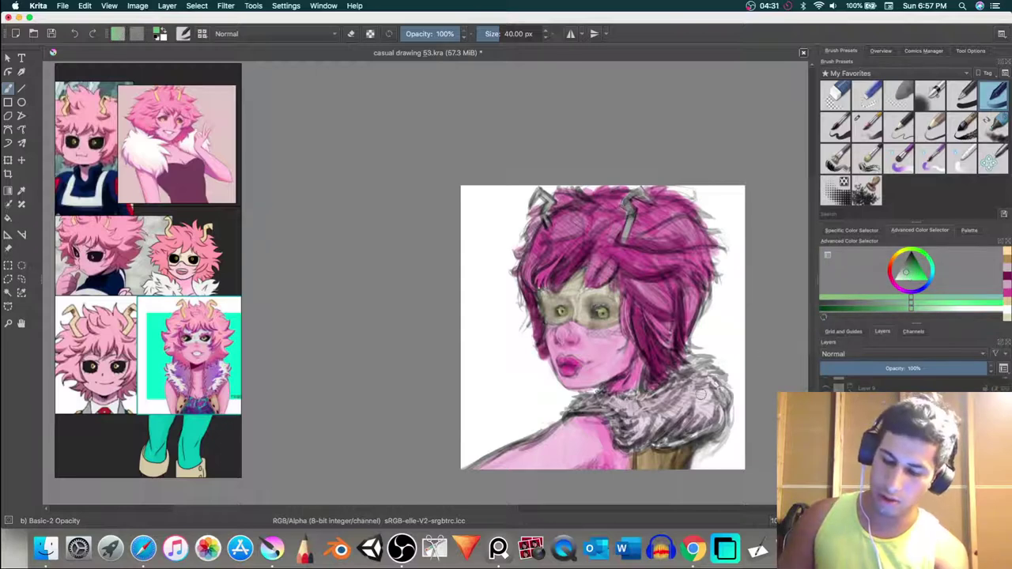
pyautogui.moveTo(719, 461)
pyautogui.mouseDown()
pyautogui.moveTo(699, 456)
pyautogui.moveTo(732, 445)
pyautogui.moveTo(737, 402)
pyautogui.moveTo(736, 417)
pyautogui.moveTo(731, 376)
pyautogui.moveTo(693, 332)
pyautogui.moveTo(702, 312)
pyautogui.moveTo(716, 321)
pyautogui.moveTo(732, 370)
pyautogui.moveTo(728, 311)
pyautogui.moveTo(735, 341)
pyautogui.moveTo(717, 275)
pyautogui.mouseUp()
pyautogui.moveTo(737, 314)
pyautogui.mouseDown()
pyautogui.moveTo(733, 253)
pyautogui.moveTo(693, 191)
pyautogui.moveTo(722, 218)
pyautogui.moveTo(735, 197)
pyautogui.moveTo(734, 210)
pyautogui.moveTo(645, 188)
pyautogui.mouseUp()
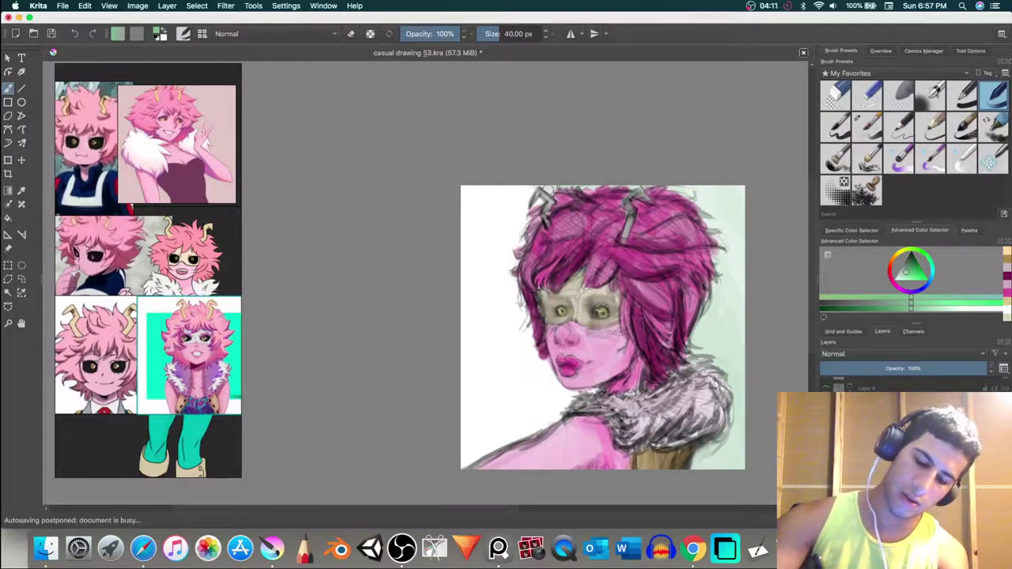
# Step: Paint the background left of the figure green, and even out the whole backdrop with the brush enlarged to 201.81 px
pyautogui.moveTo(529, 189)
pyautogui.mouseDown()
pyautogui.moveTo(505, 254)
pyautogui.moveTo(530, 337)
pyautogui.moveTo(569, 400)
pyautogui.moveTo(464, 460)
pyautogui.moveTo(518, 429)
pyautogui.moveTo(496, 441)
pyautogui.moveTo(540, 390)
pyautogui.moveTo(553, 393)
pyautogui.moveTo(533, 385)
pyautogui.moveTo(481, 435)
pyautogui.moveTo(522, 392)
pyautogui.moveTo(535, 360)
pyautogui.moveTo(476, 430)
pyautogui.moveTo(490, 415)
pyautogui.moveTo(485, 403)
pyautogui.moveTo(462, 423)
pyautogui.moveTo(537, 379)
pyautogui.mouseUp()
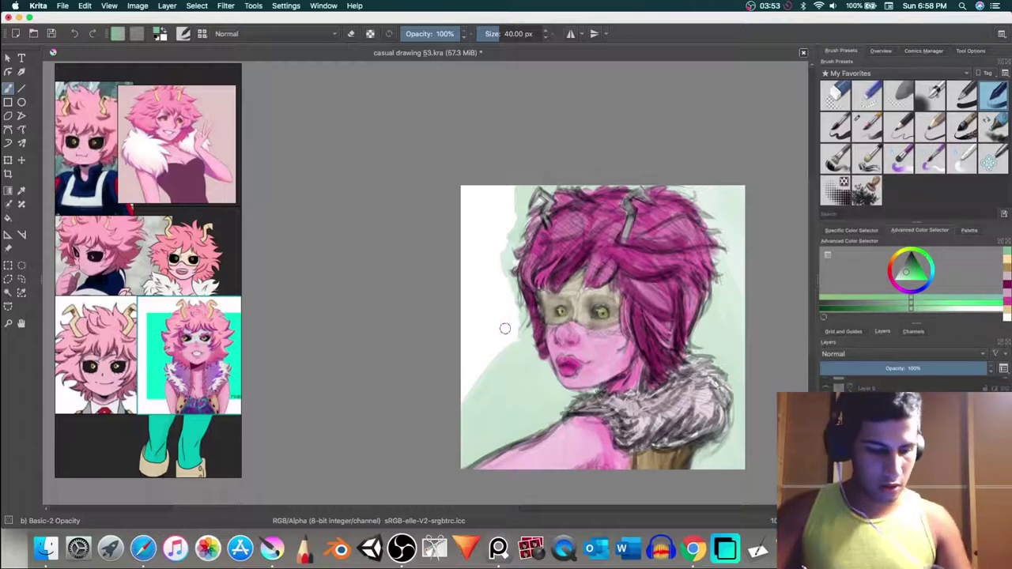
pyautogui.moveTo(502, 322)
pyautogui.mouseDown()
pyautogui.moveTo(545, 307)
pyautogui.moveTo(503, 297)
pyautogui.moveTo(506, 317)
pyautogui.moveTo(499, 285)
pyautogui.moveTo(493, 311)
pyautogui.moveTo(488, 230)
pyautogui.moveTo(472, 363)
pyautogui.moveTo(467, 183)
pyautogui.moveTo(492, 221)
pyautogui.moveTo(499, 325)
pyautogui.moveTo(465, 409)
pyautogui.moveTo(522, 401)
pyautogui.moveTo(499, 422)
pyautogui.moveTo(550, 400)
pyautogui.moveTo(493, 266)
pyautogui.moveTo(508, 196)
pyautogui.moveTo(460, 204)
pyautogui.moveTo(484, 188)
pyautogui.moveTo(462, 262)
pyautogui.moveTo(465, 411)
pyautogui.moveTo(485, 187)
pyautogui.moveTo(482, 265)
pyautogui.moveTo(513, 399)
pyautogui.moveTo(506, 318)
pyautogui.moveTo(541, 393)
pyautogui.moveTo(470, 447)
pyautogui.moveTo(484, 381)
pyautogui.moveTo(479, 270)
pyautogui.moveTo(462, 371)
pyautogui.moveTo(474, 254)
pyautogui.moveTo(470, 359)
pyautogui.moveTo(466, 339)
pyautogui.moveTo(479, 447)
pyautogui.moveTo(487, 202)
pyautogui.moveTo(505, 372)
pyautogui.moveTo(503, 174)
pyautogui.moveTo(499, 255)
pyautogui.moveTo(521, 198)
pyautogui.moveTo(671, 166)
pyautogui.moveTo(734, 213)
pyautogui.moveTo(727, 309)
pyautogui.moveTo(727, 237)
pyautogui.moveTo(711, 340)
pyautogui.moveTo(723, 431)
pyautogui.moveTo(712, 457)
pyautogui.moveTo(728, 225)
pyautogui.moveTo(728, 339)
pyautogui.moveTo(718, 209)
pyautogui.mouseUp()
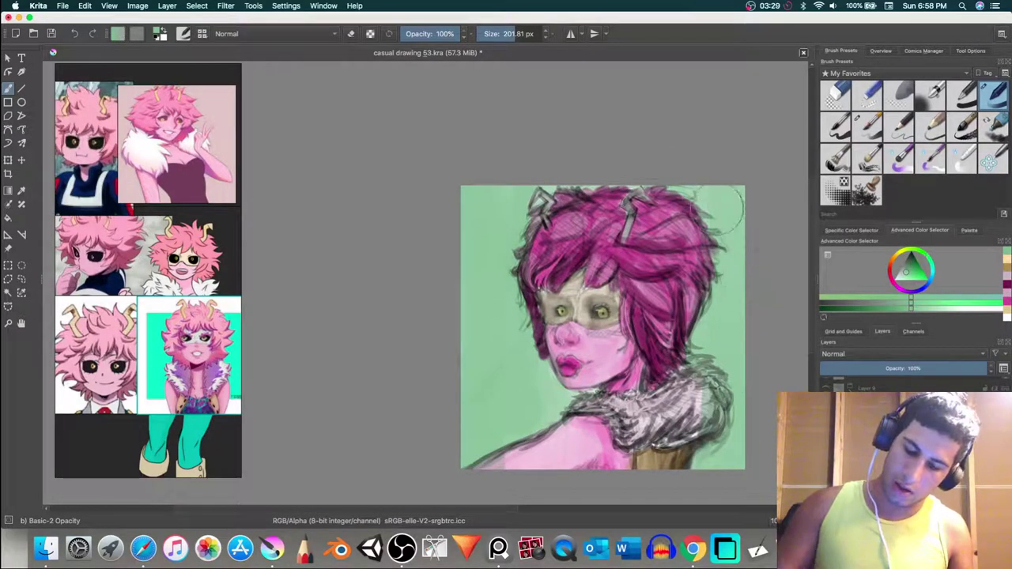
pyautogui.moveTo(479, 259)
pyautogui.mouseDown()
pyautogui.moveTo(545, 407)
pyautogui.moveTo(460, 453)
pyautogui.moveTo(487, 291)
pyautogui.mouseUp()
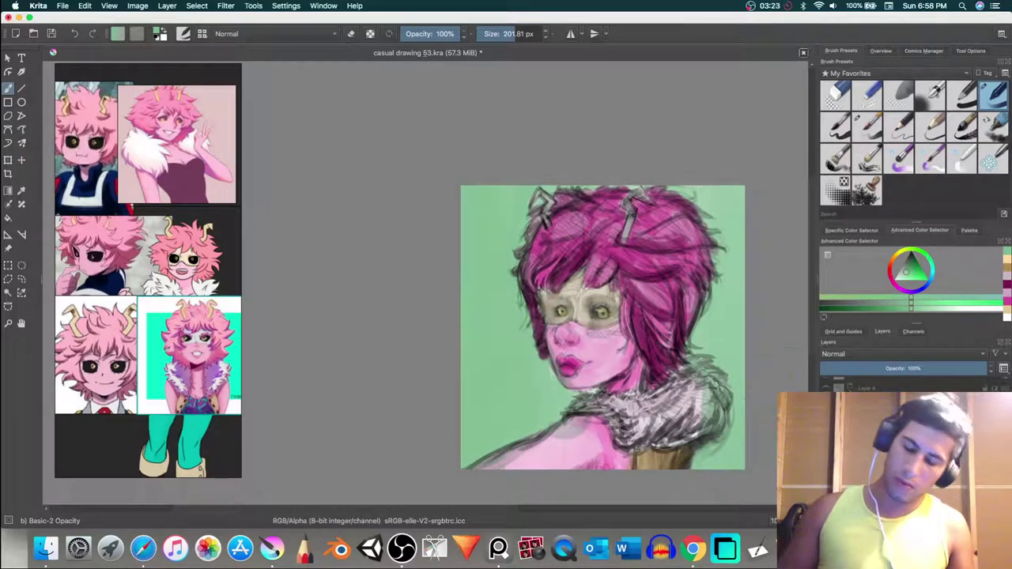
# Step: Erase the green spilling onto the fur collar and the shoulder with Eraser Soft
pyautogui.click(902, 95)
pyautogui.moveTo(713, 378); pyautogui.dragTo(710, 413)
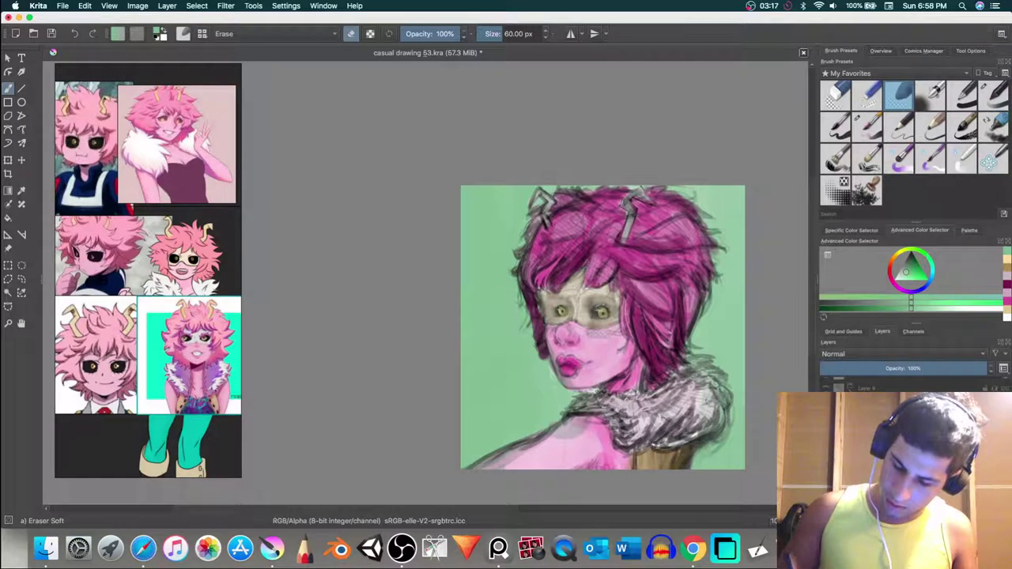
pyautogui.moveTo(704, 400); pyautogui.dragTo(709, 395)
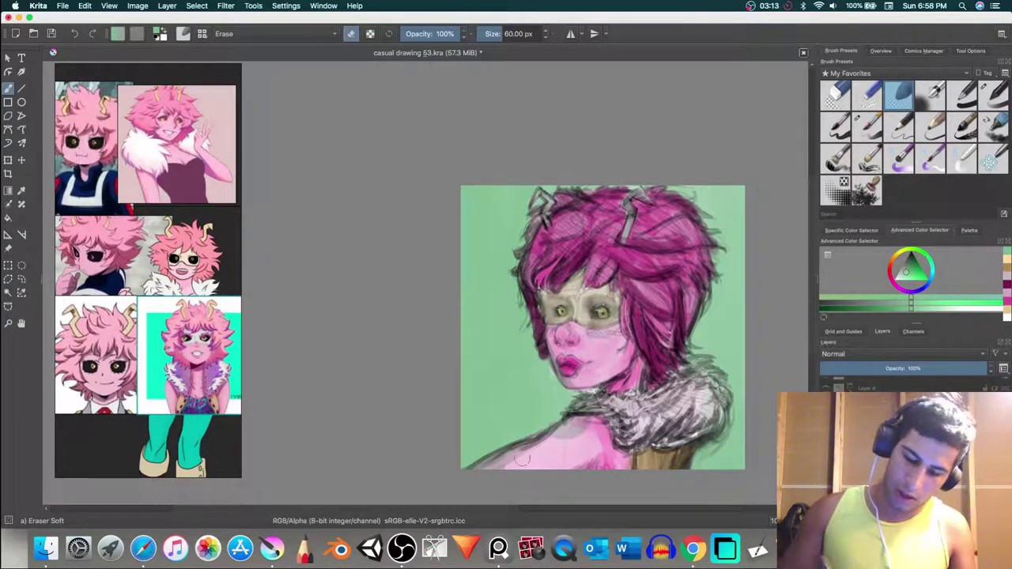
pyautogui.moveTo(514, 457); pyautogui.dragTo(470, 465)
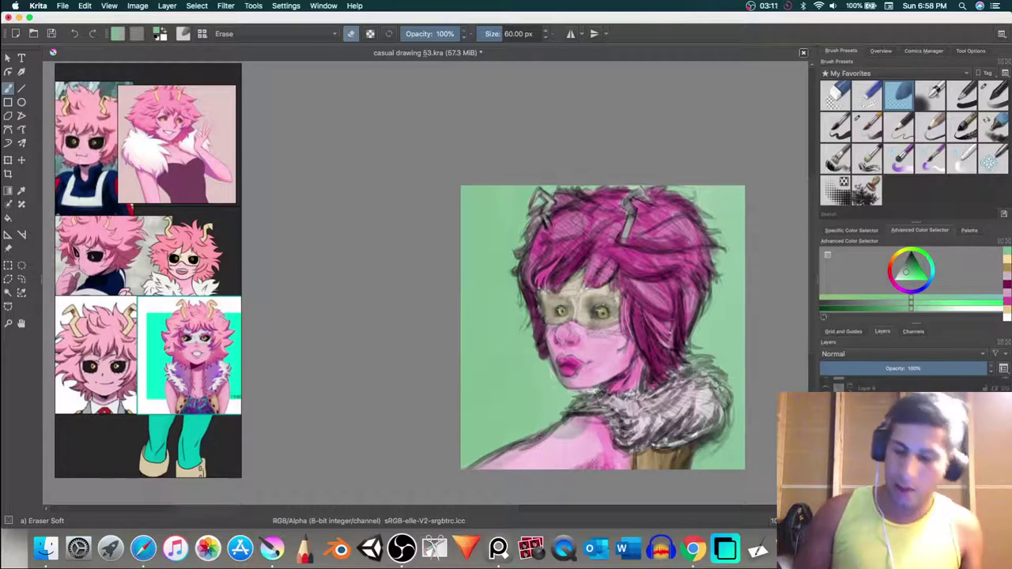
pyautogui.moveTo(541, 449); pyautogui.dragTo(583, 425)
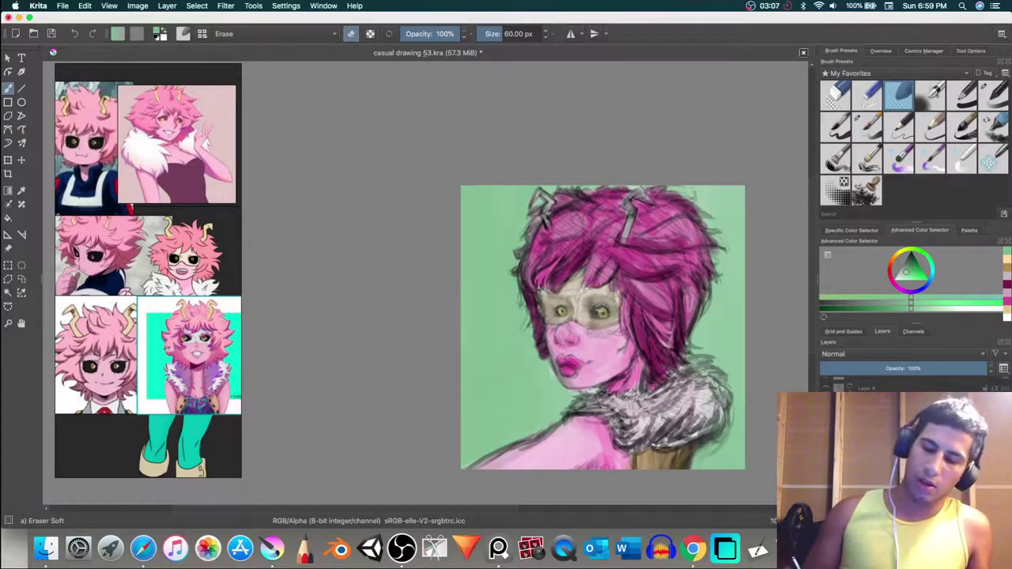
# Step: With Basic-2 Opacity at 39.83 px, paint a bright turquoise glow in the background around the hair, face, collar and shoulder
pyautogui.click(993, 95)
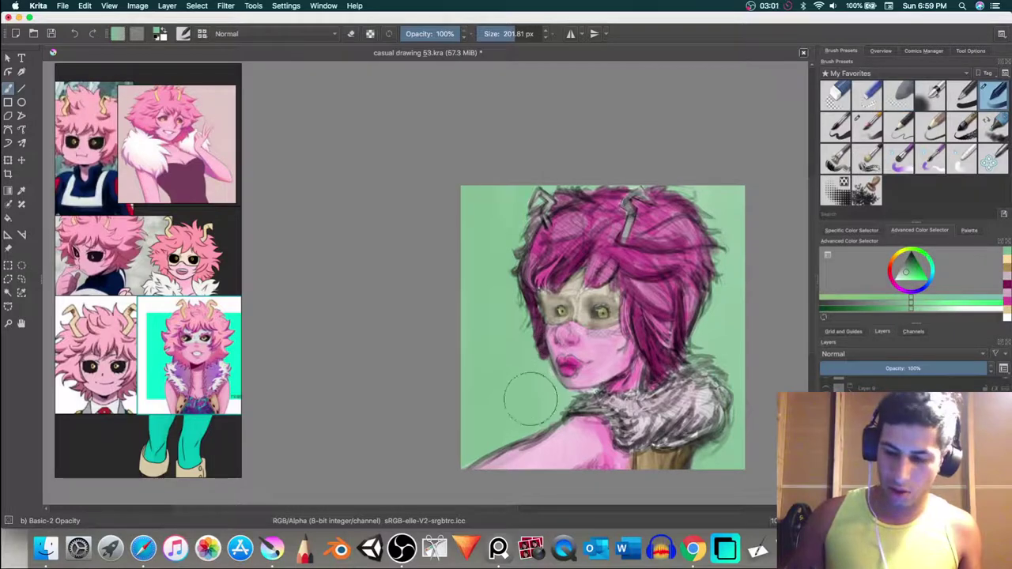
pyautogui.moveTo(558, 375); pyautogui.dragTo(460, 375)
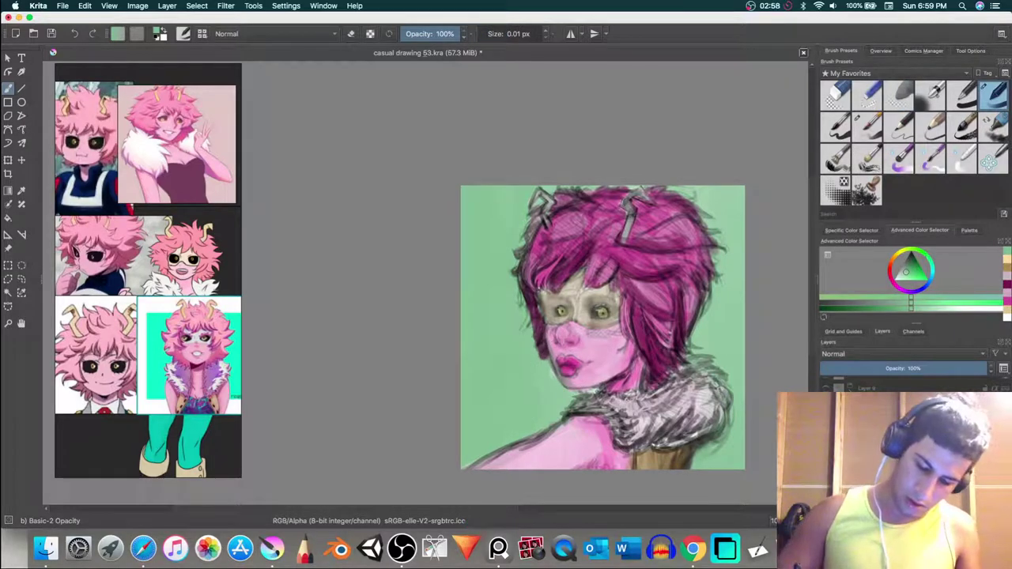
pyautogui.moveTo(542, 372); pyautogui.dragTo(557, 372)
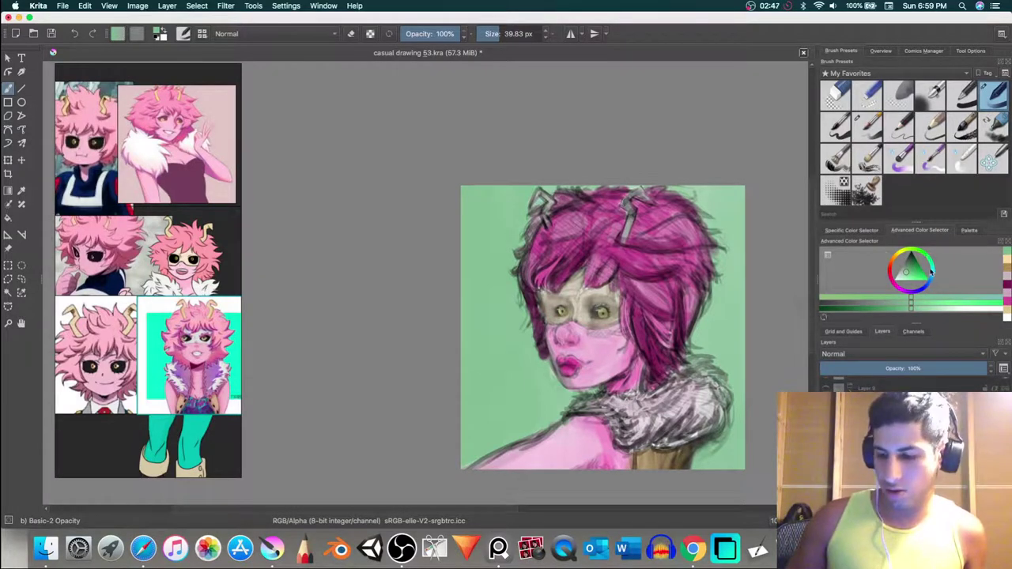
pyautogui.moveTo(932, 270)
pyautogui.mouseDown()
pyautogui.moveTo(916, 276)
pyautogui.moveTo(927, 278)
pyautogui.mouseUp()
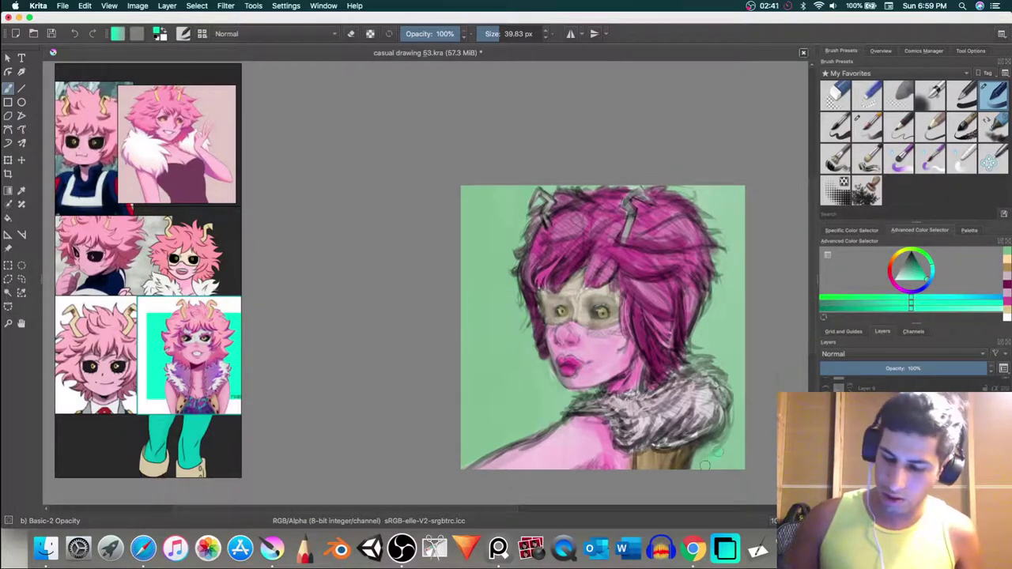
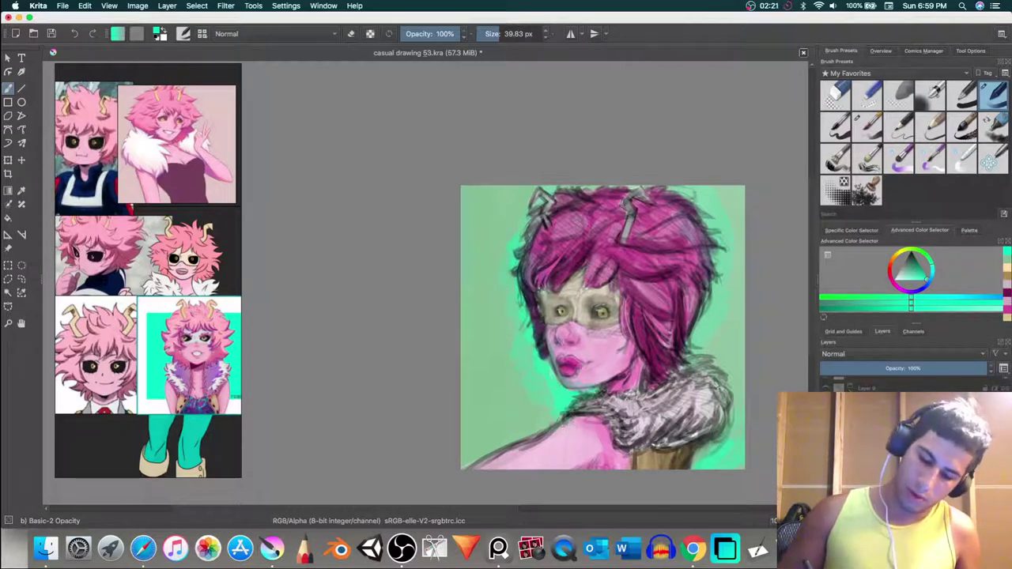
pyautogui.moveTo(493, 462); pyautogui.dragTo(528, 434)
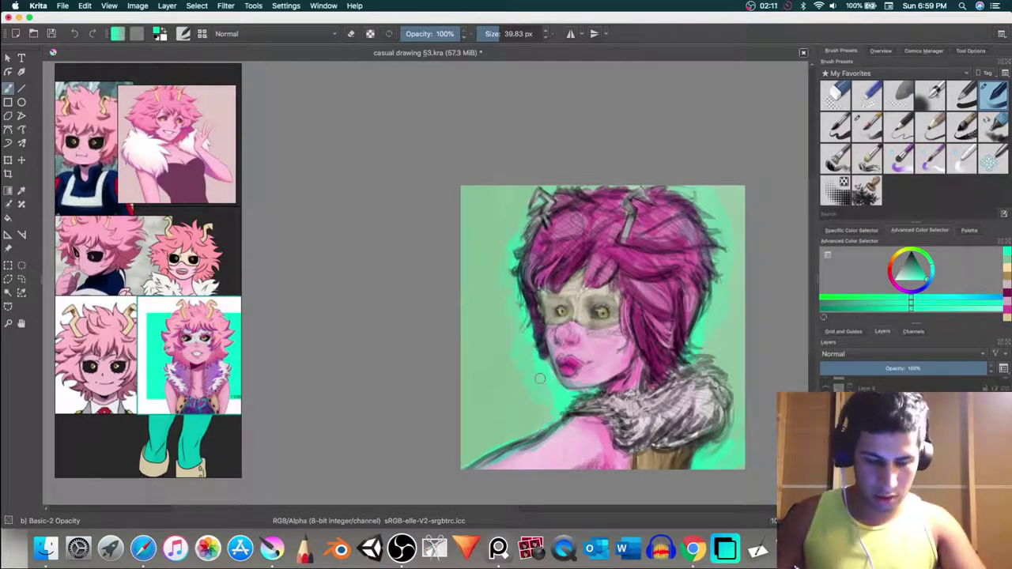
# Step: Sample the background greens and blend the turquoise glow into the backdrop left of the face and above the shoulder
pyautogui.keyDown('ctrl'); pyautogui.click(558, 407); pyautogui.keyUp('ctrl')
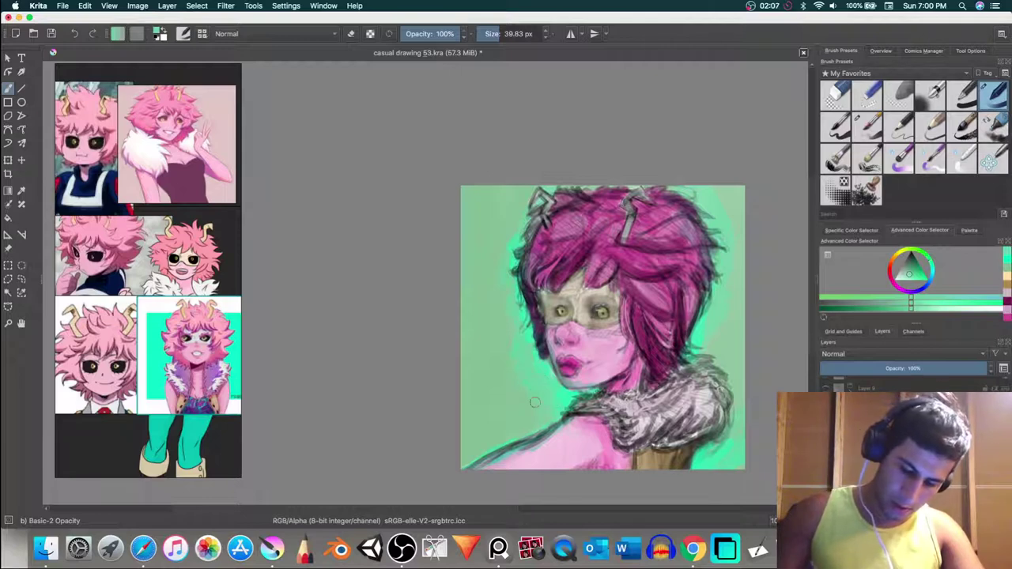
pyautogui.keyDown('ctrl'); pyautogui.click(516, 415); pyautogui.keyUp('ctrl')
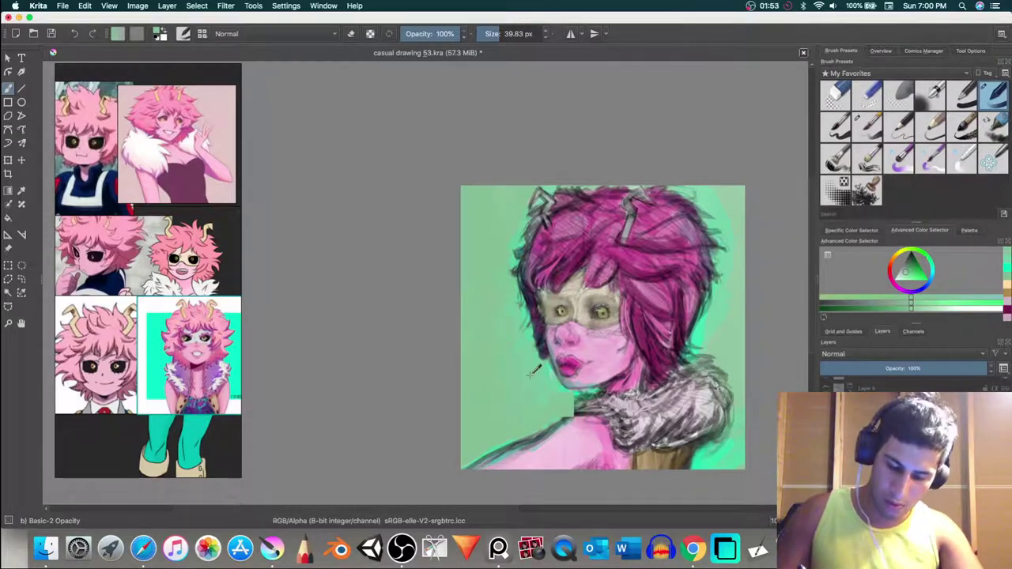
pyautogui.keyDown('ctrl'); pyautogui.click(539, 370); pyautogui.keyUp('ctrl')
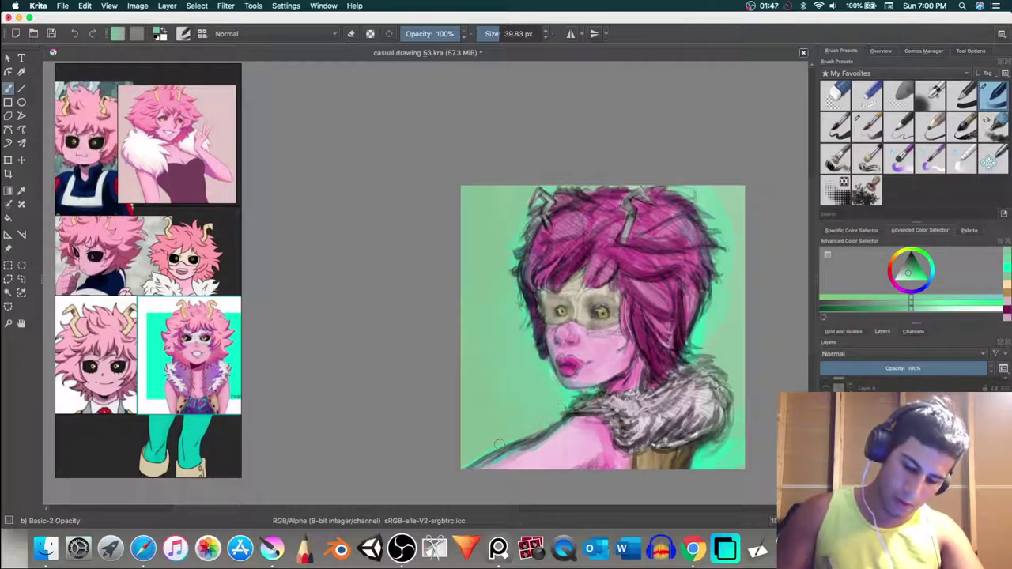
pyautogui.moveTo(499, 445); pyautogui.dragTo(560, 406)
# Step: Clean up the edge of the hair beside the face with Eraser Soft at 60 px
pyautogui.click(909, 98)
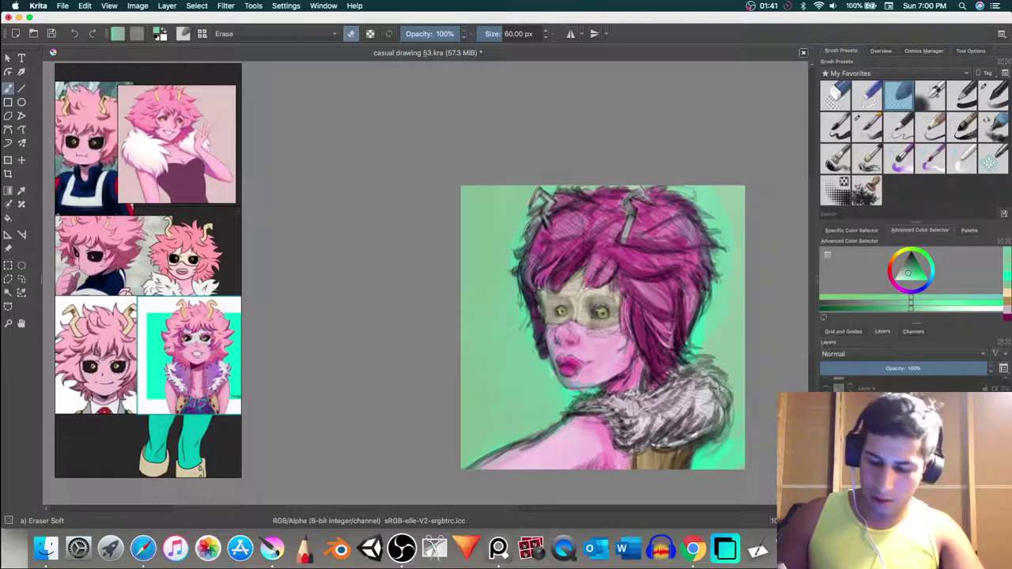
pyautogui.moveTo(681, 307)
pyautogui.mouseDown()
pyautogui.moveTo(686, 345)
pyautogui.moveTo(680, 338)
pyautogui.mouseUp()
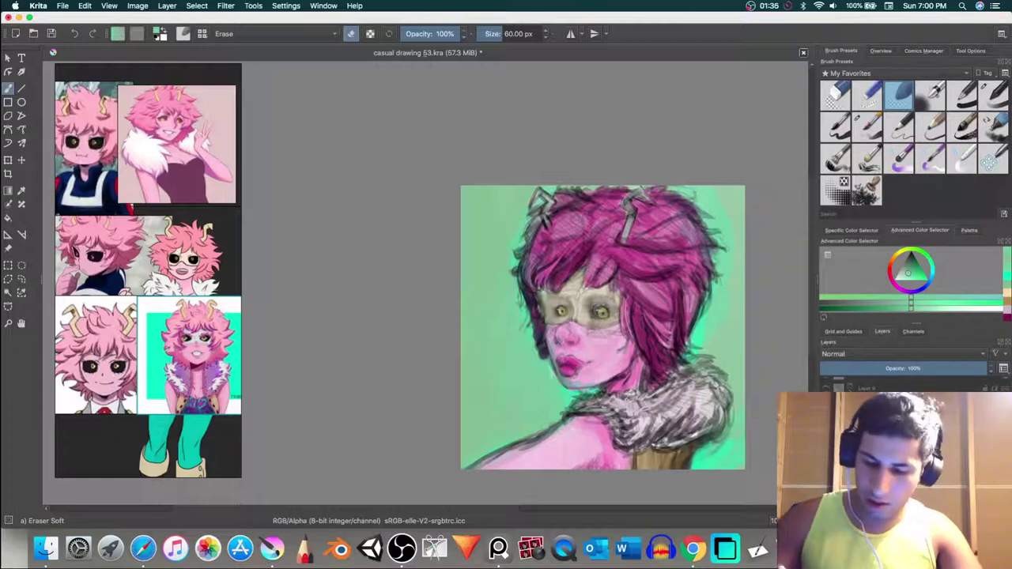
# Step: Sample the tan of the garment as the paint colour for the horns and choose the Basic-1 brush
pyautogui.press('ctrl')
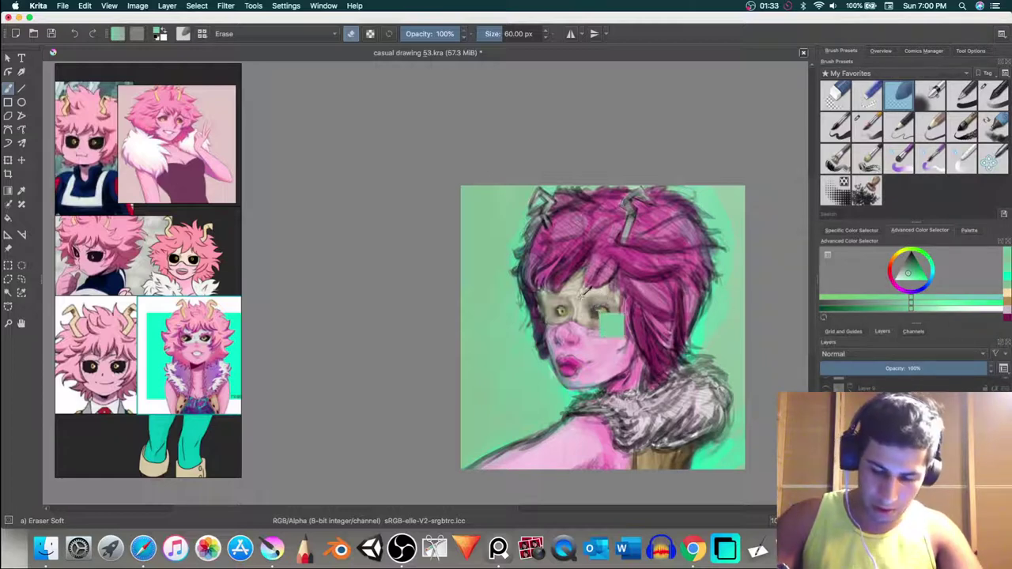
pyautogui.keyDown('ctrl'); pyautogui.click(650, 456); pyautogui.keyUp('ctrl')
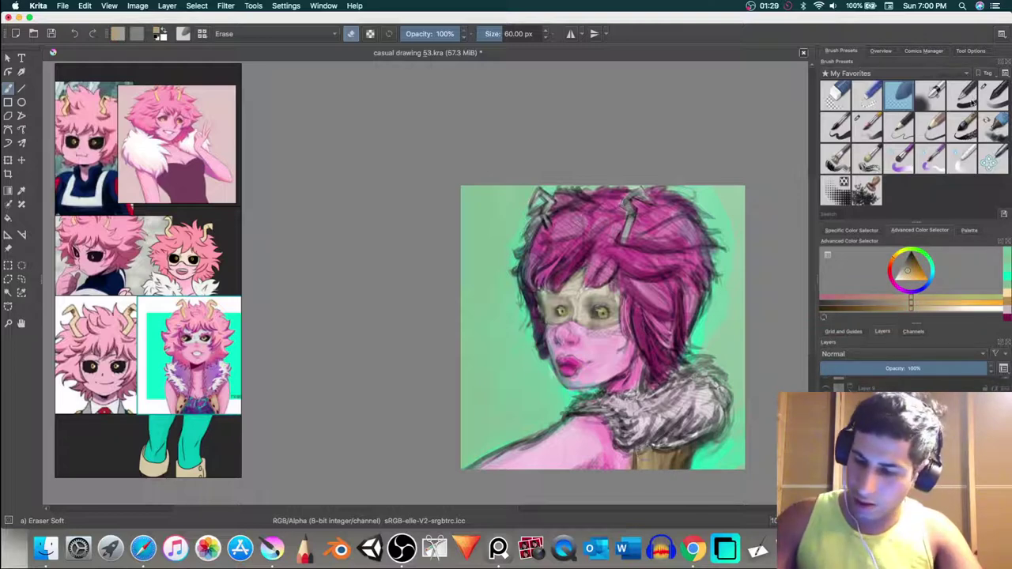
pyautogui.click(962, 101)
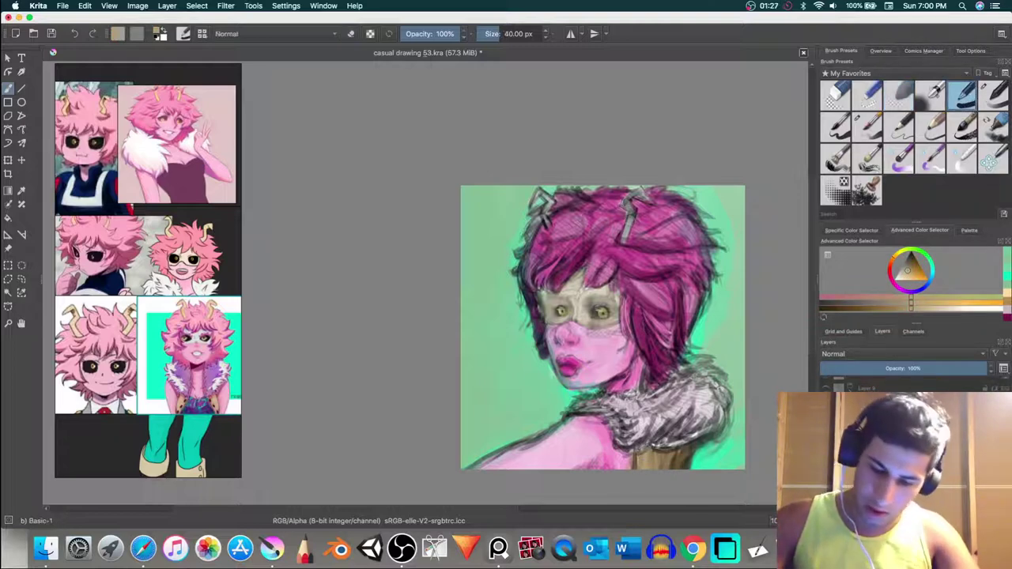
pyautogui.moveTo(635, 211); pyautogui.dragTo(625, 236)
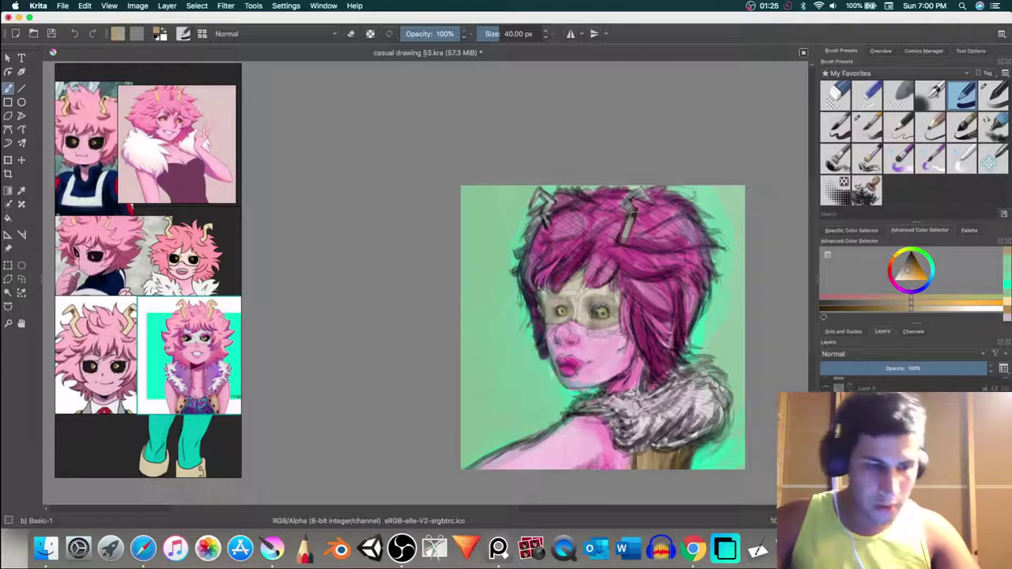
pyautogui.press('super+z')
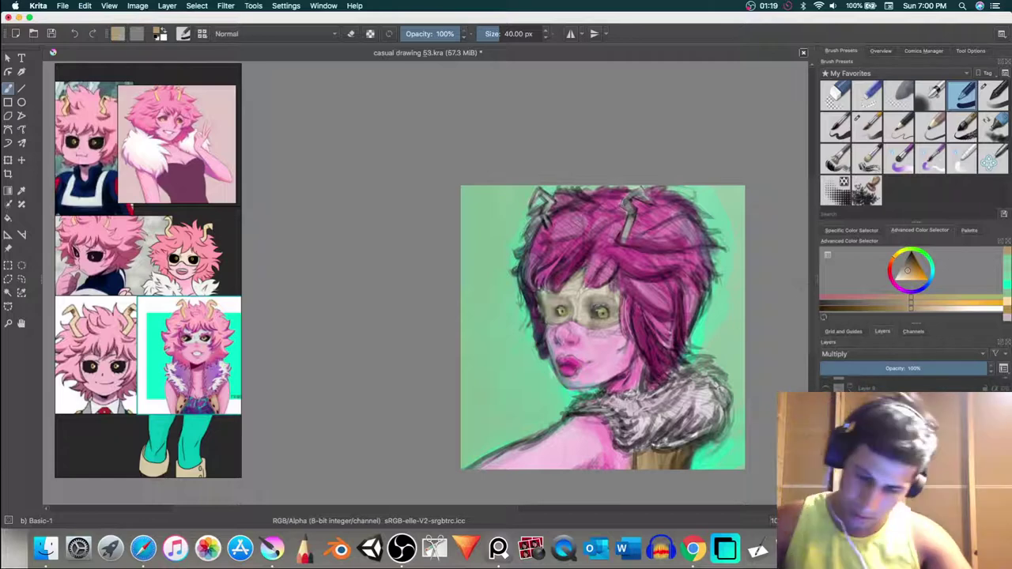
pyautogui.moveTo(634, 210); pyautogui.dragTo(625, 241)
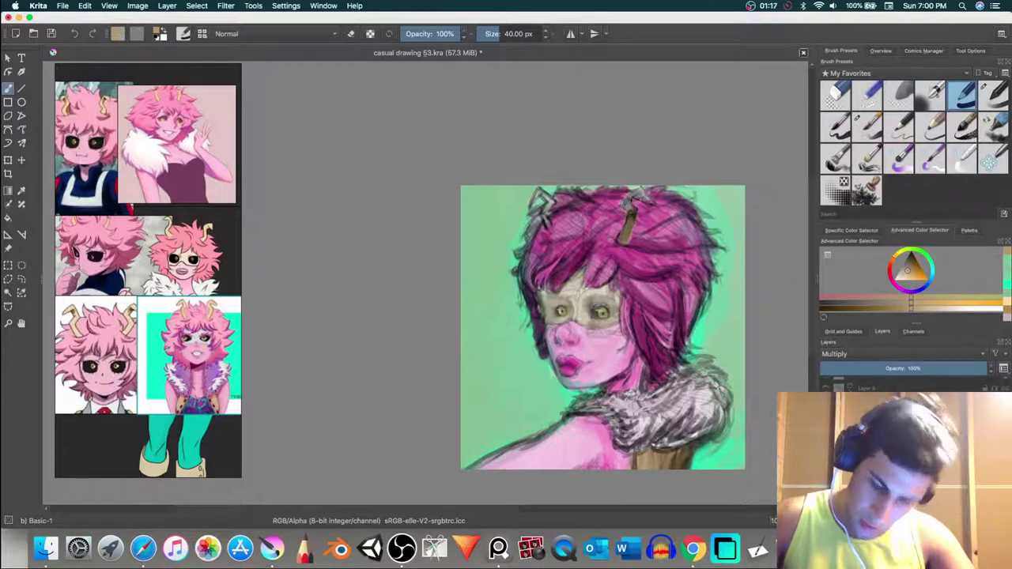
pyautogui.press('super+z')
pyautogui.press('super+z')
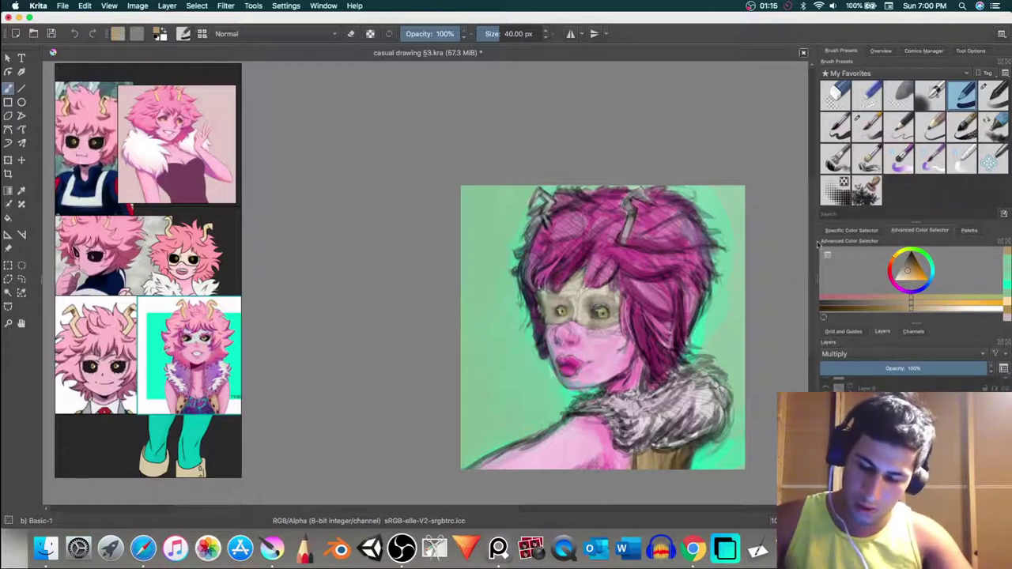
# Step: With a lighter tan and Basic-1 at 18.47 px, tint both horns and the eye mask on the Multiply layer
pyautogui.click(908, 278)
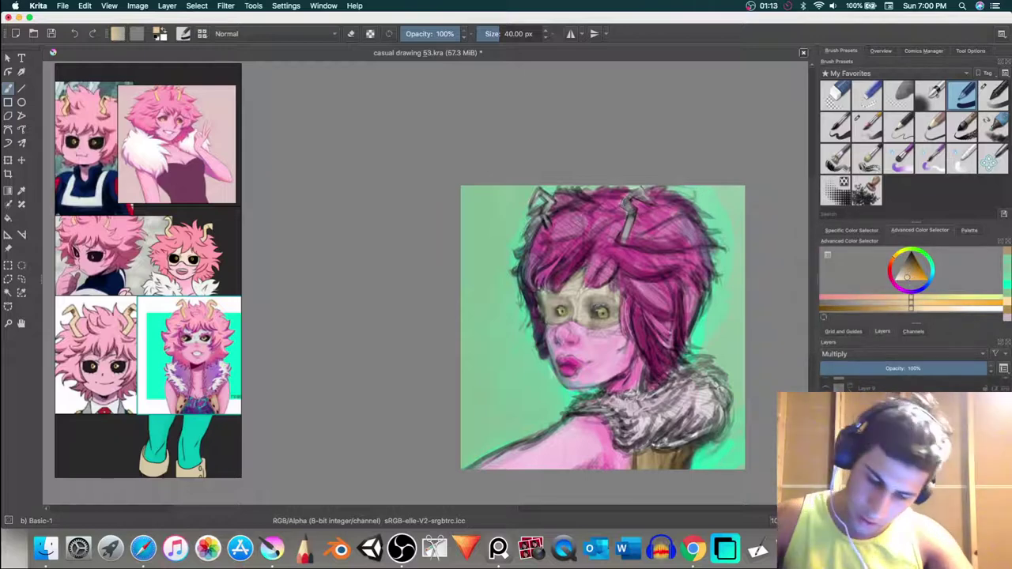
pyautogui.press('super+z')
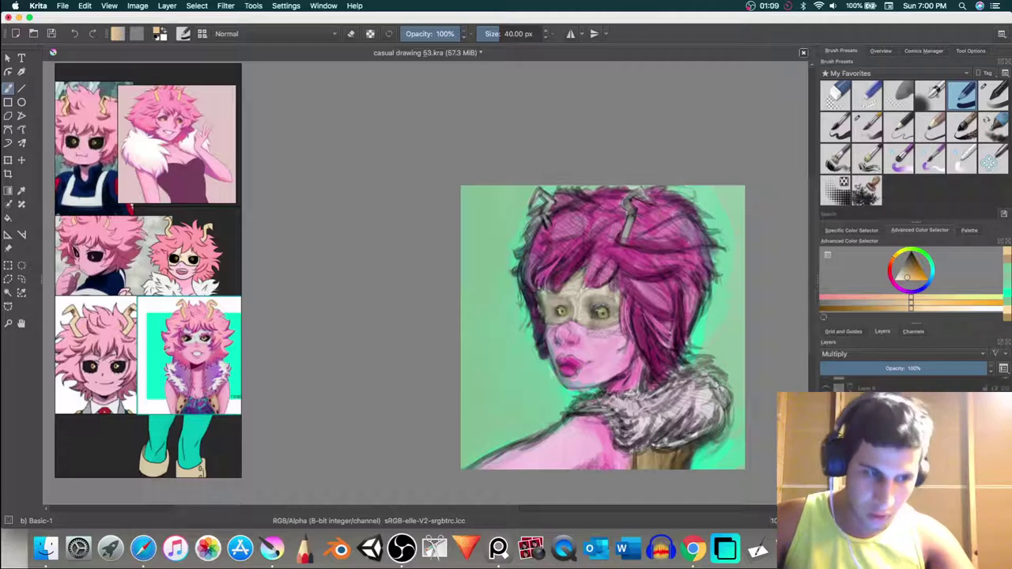
pyautogui.moveTo(662, 223); pyautogui.dragTo(624, 236)
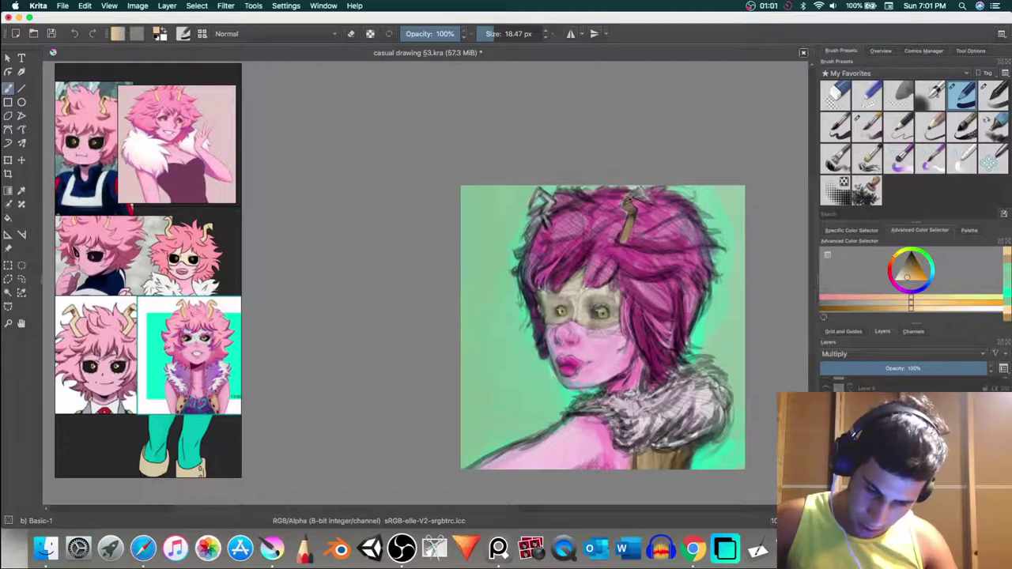
pyautogui.moveTo(633, 198); pyautogui.dragTo(643, 192)
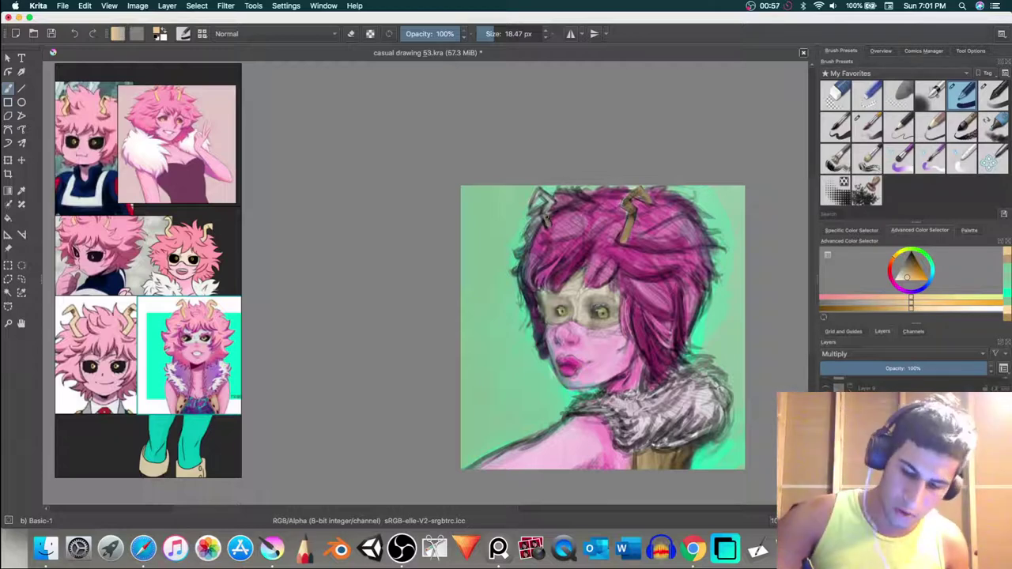
pyautogui.moveTo(544, 212); pyautogui.dragTo(550, 203)
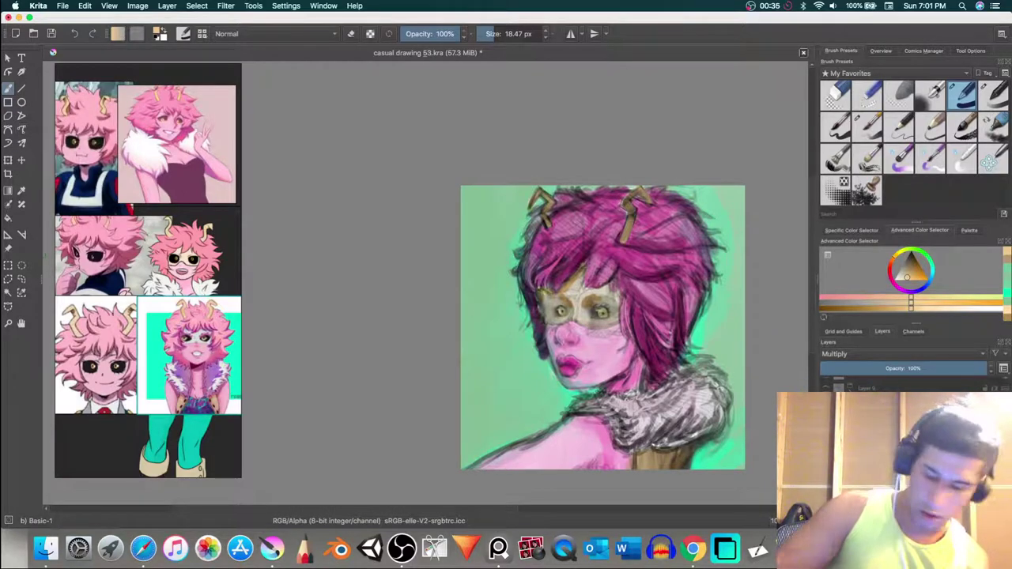
# Step: Blend the tan across the eye mask and the bridge of the nose with Wet Paint at 46 px
pyautogui.click(900, 158)
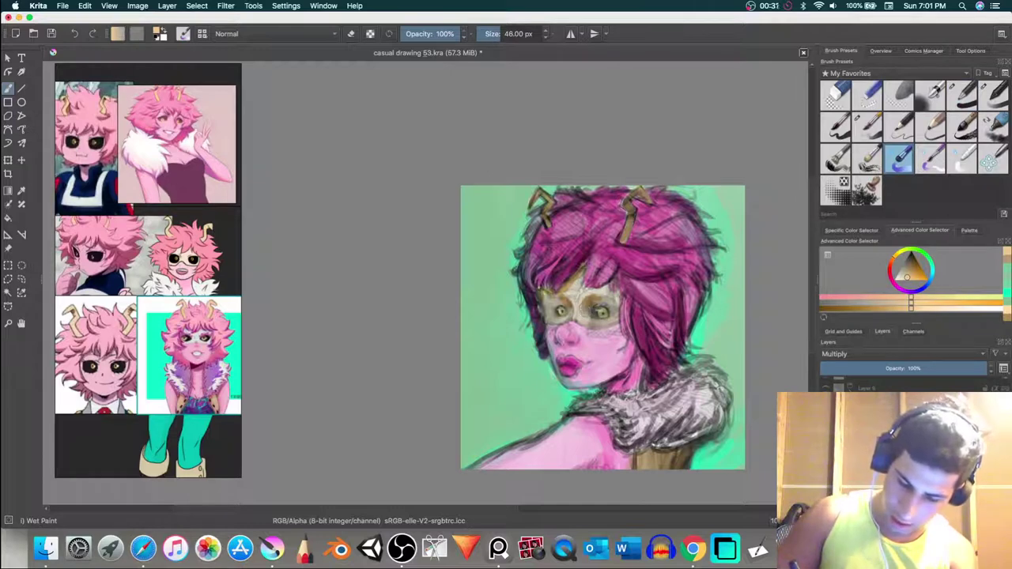
pyautogui.moveTo(599, 304)
pyautogui.mouseDown()
pyautogui.moveTo(603, 289)
pyautogui.moveTo(580, 320)
pyautogui.mouseUp()
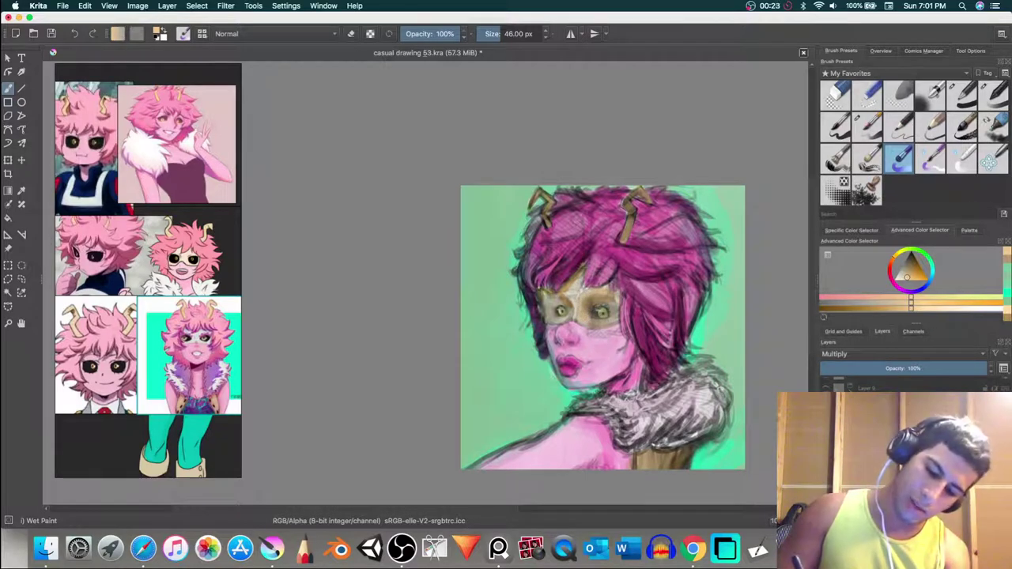
pyautogui.moveTo(582, 292)
pyautogui.mouseDown()
pyautogui.moveTo(578, 310)
pyautogui.moveTo(579, 292)
pyautogui.moveTo(558, 305)
pyautogui.moveTo(576, 317)
pyautogui.mouseUp()
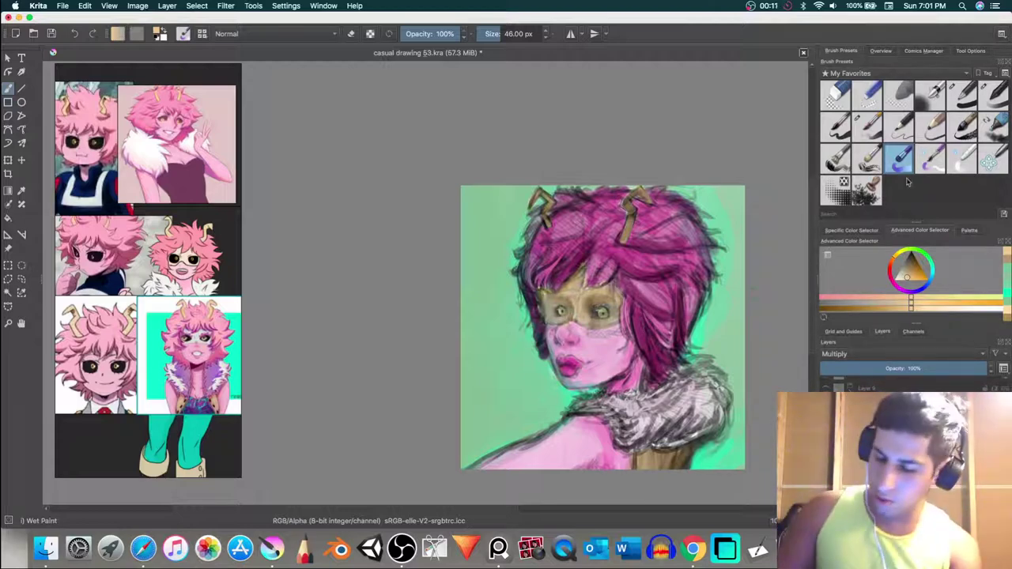
# Step: Darken both eyes with near-black on a Normal layer using Basic-1 at 18.47 px, and soften the shading with Wet Paint
pyautogui.click(911, 264)
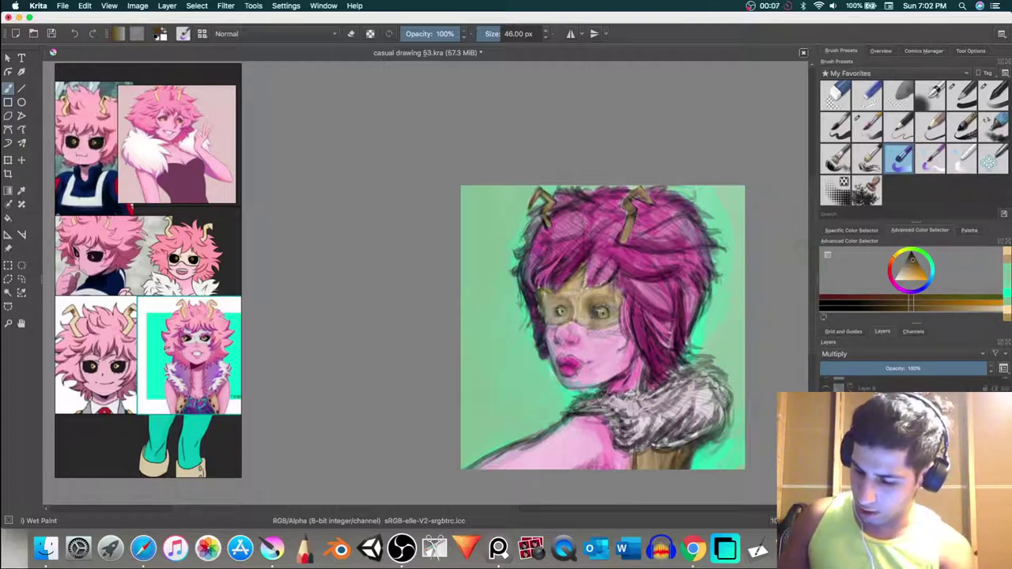
pyautogui.click(854, 426)
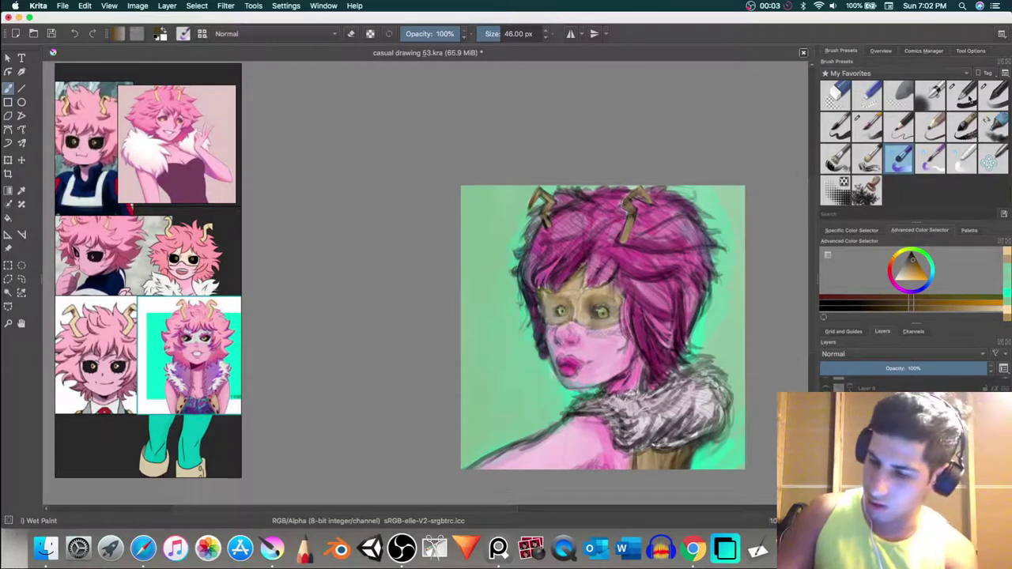
pyautogui.click(965, 96)
pyautogui.moveTo(553, 308); pyautogui.dragTo(558, 315)
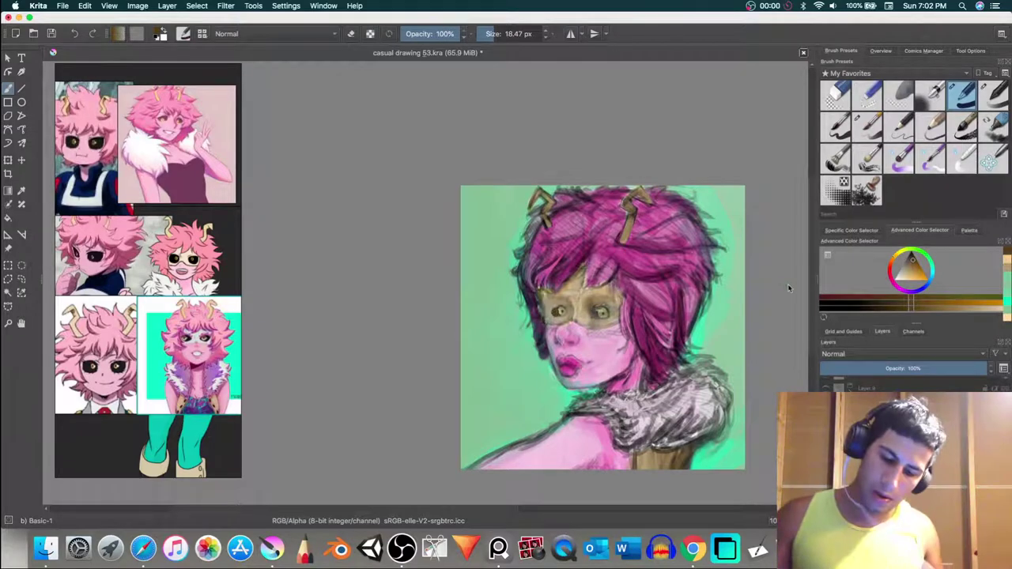
pyautogui.press('super+z')
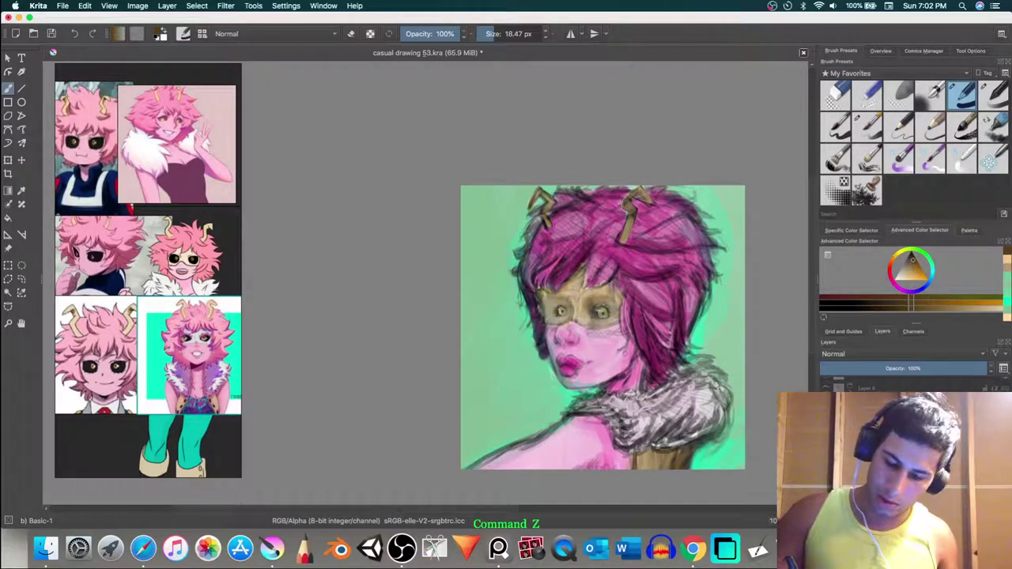
pyautogui.click(911, 258)
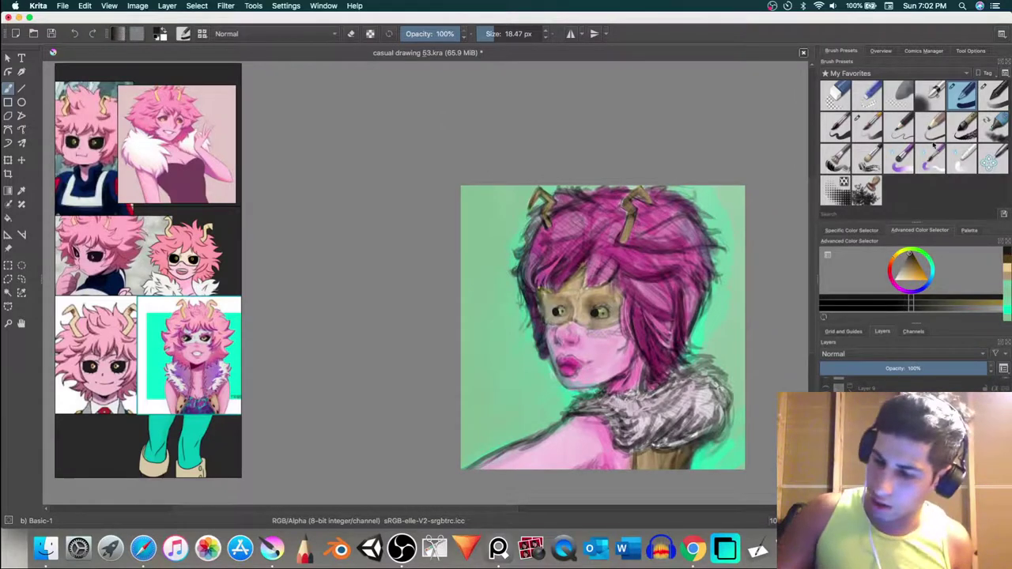
pyautogui.click(901, 159)
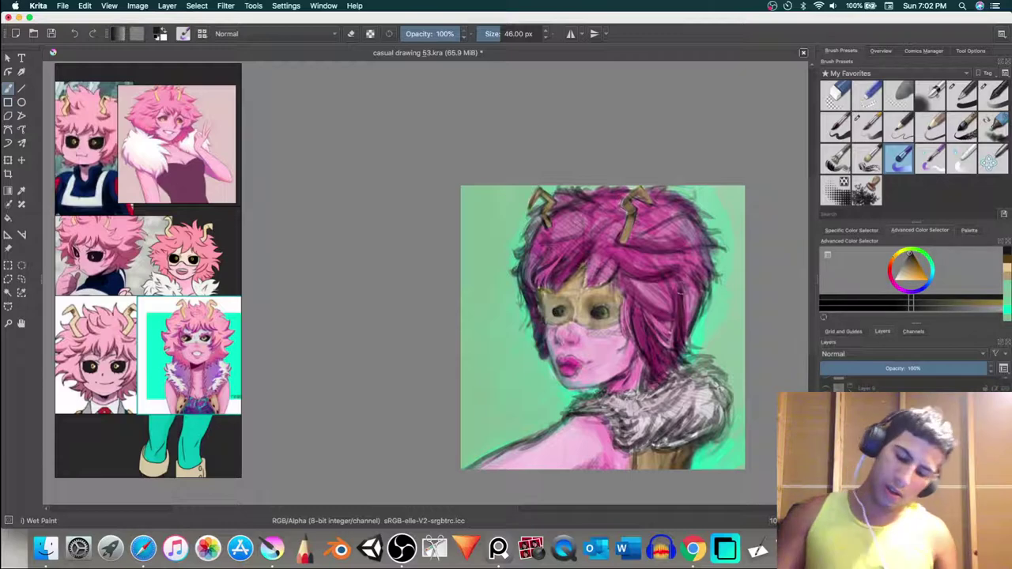
# Step: Switch to Eraser Soft and lower the opacity of the dark eye-shading layer to 37%
pyautogui.click(899, 95)
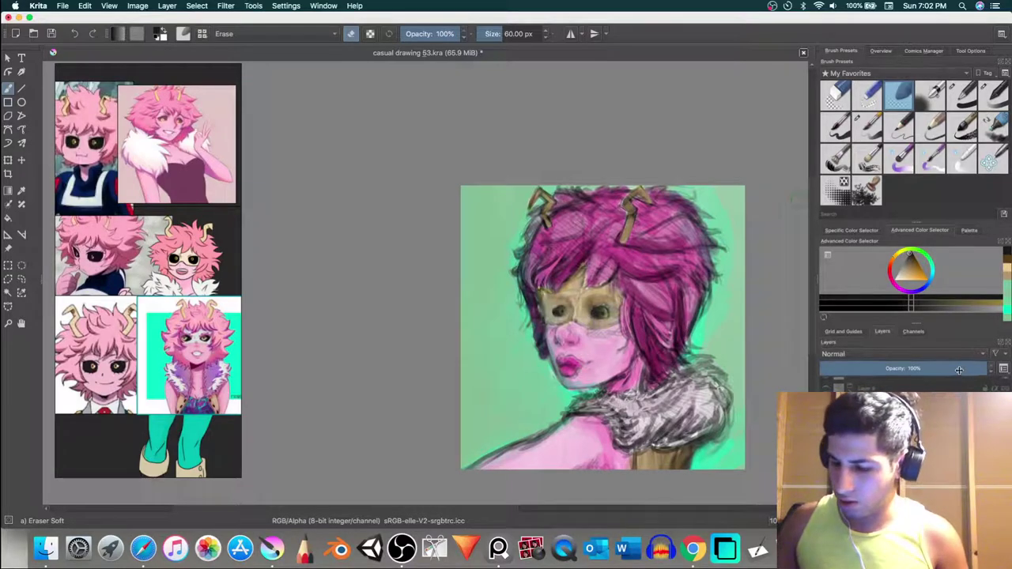
pyautogui.moveTo(968, 368); pyautogui.dragTo(939, 368)
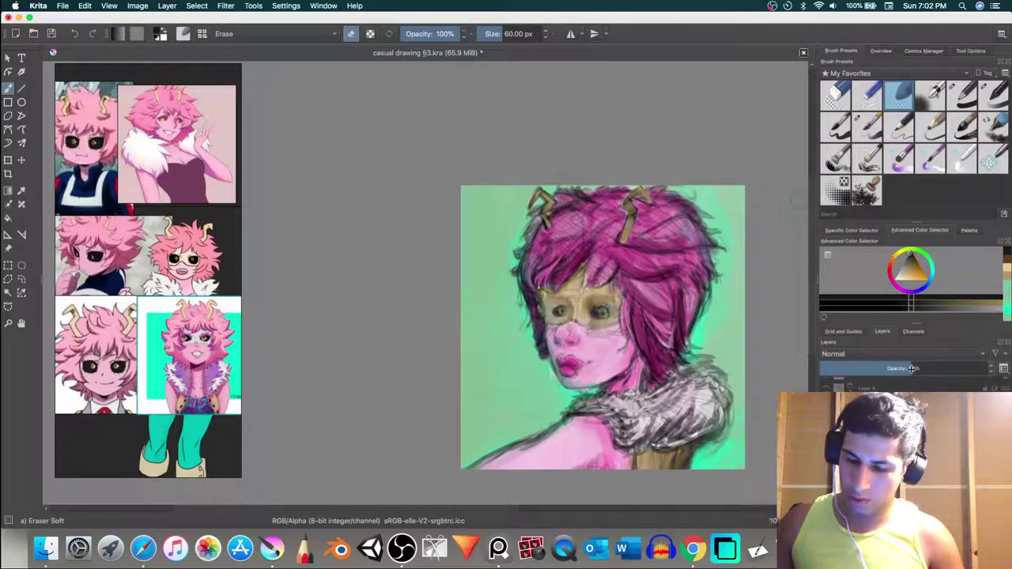
pyautogui.moveTo(906, 365); pyautogui.dragTo(882, 370)
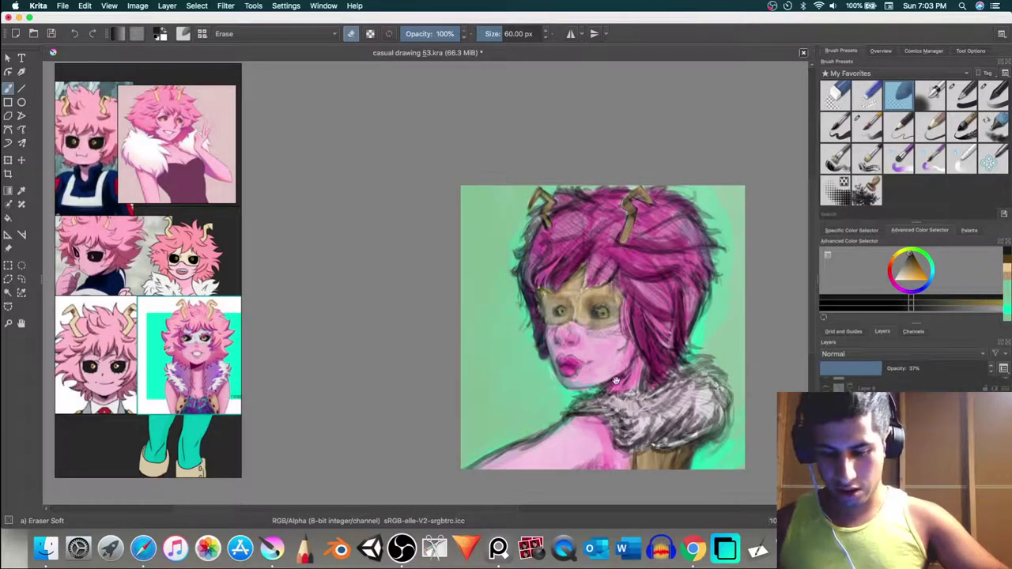
# Step: Examine the portrait up close and at full view, flipping the canvas horizontally back and forth to check its proportions
pyautogui.moveTo(616, 380); pyautogui.dragTo(551, 356)
pyautogui.scroll(2, 544, 360)
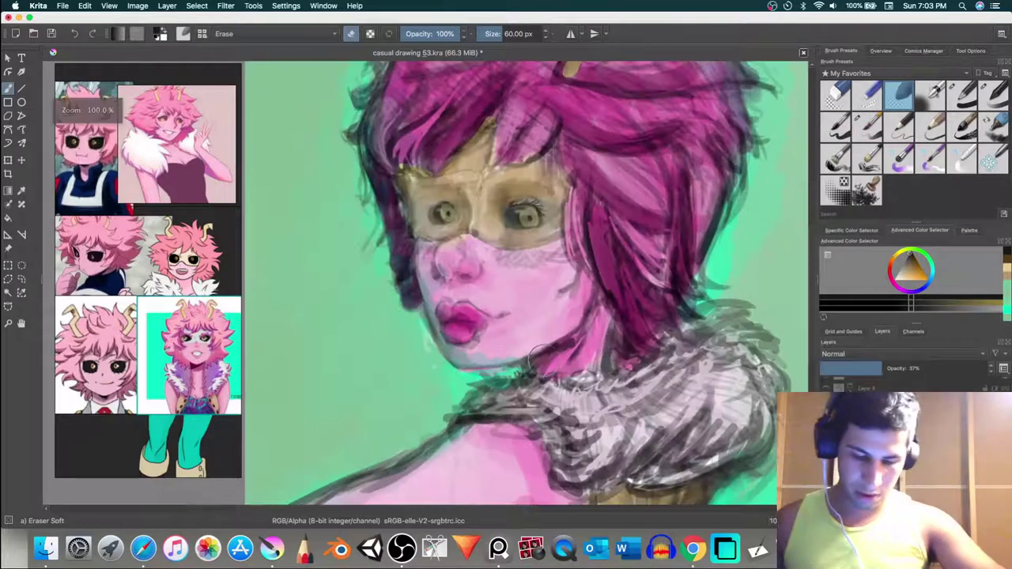
pyautogui.press('2')
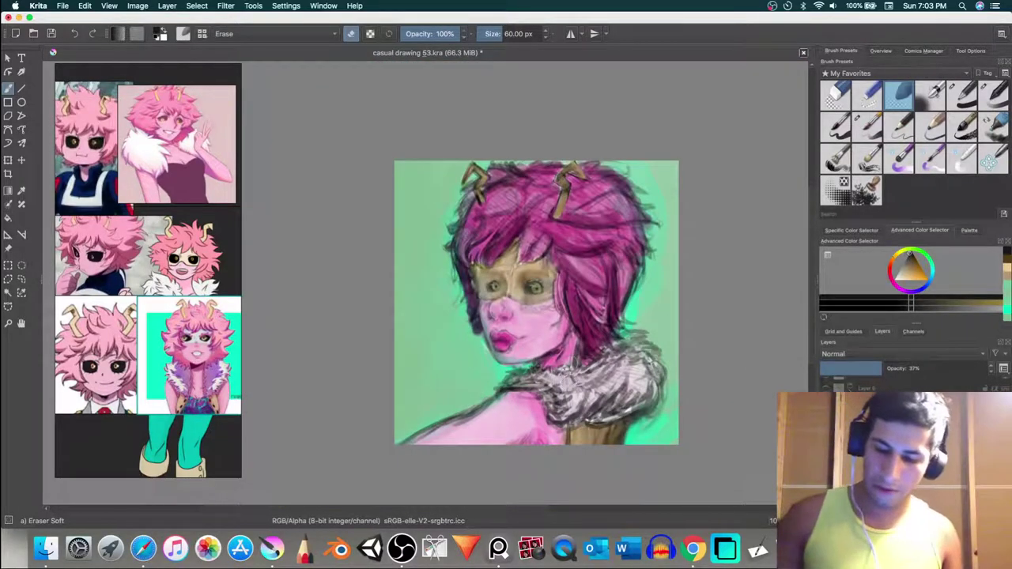
pyautogui.press('m')
pyautogui.press('m')
pyautogui.press('m')
pyautogui.press('m')
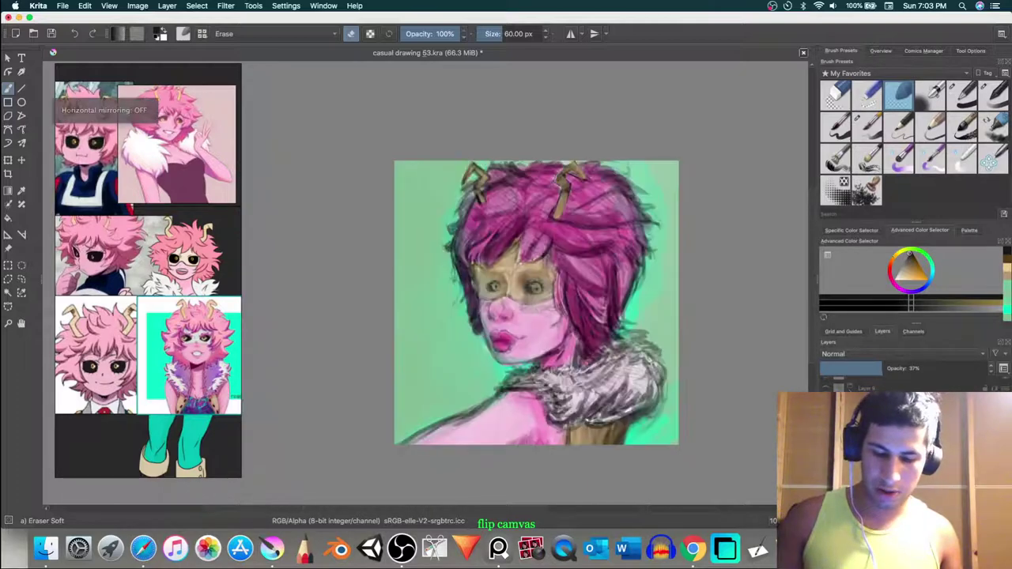
pyautogui.press('m')
pyautogui.press('m')
pyautogui.press('m')
pyautogui.press('m')
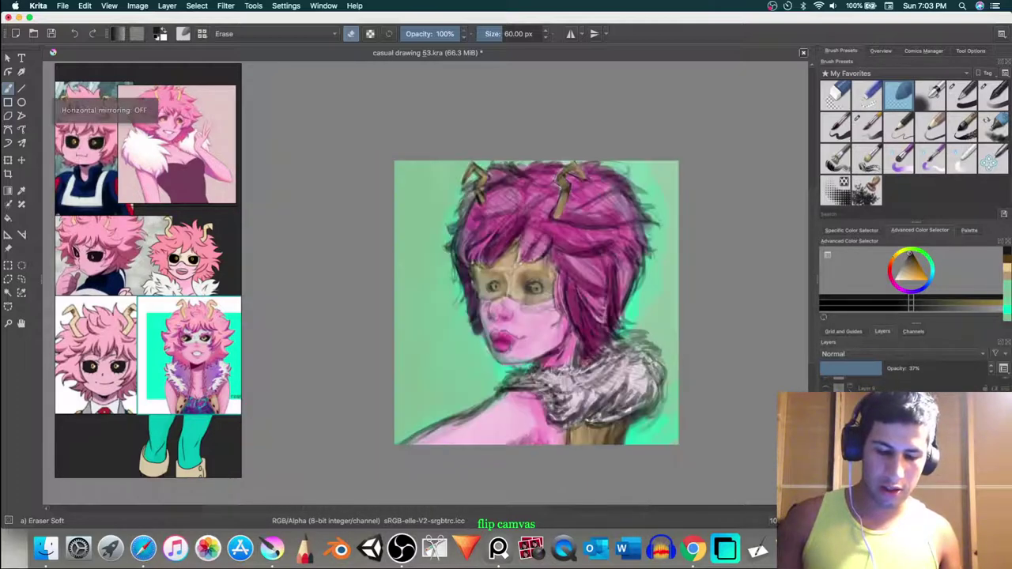
pyautogui.press('m')
pyautogui.press('m')
pyautogui.press('m')
pyautogui.press('m')
pyautogui.press('m')
pyautogui.press('m')
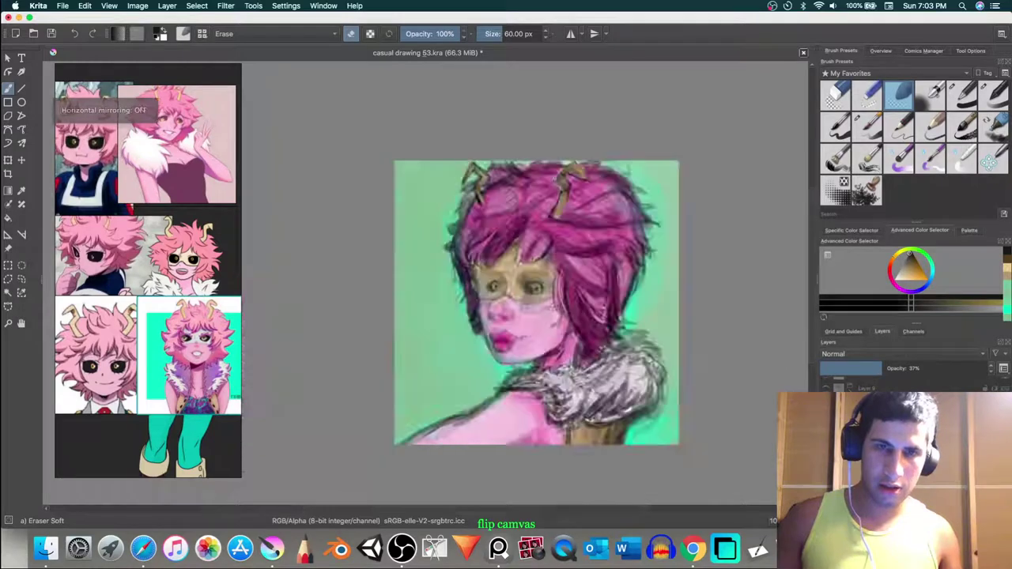
pyautogui.press('m')
pyautogui.press('m')
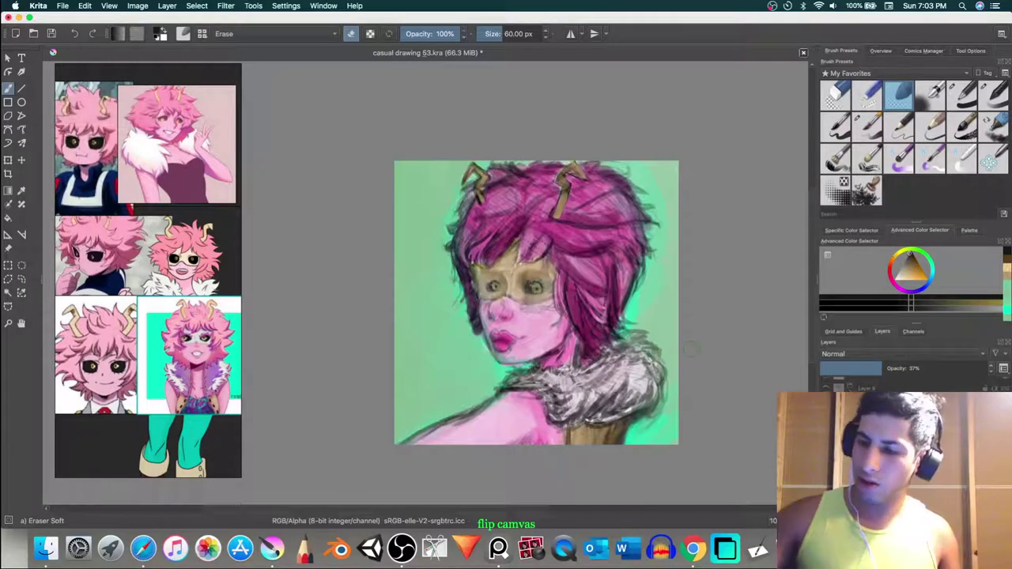
pyautogui.press('m')
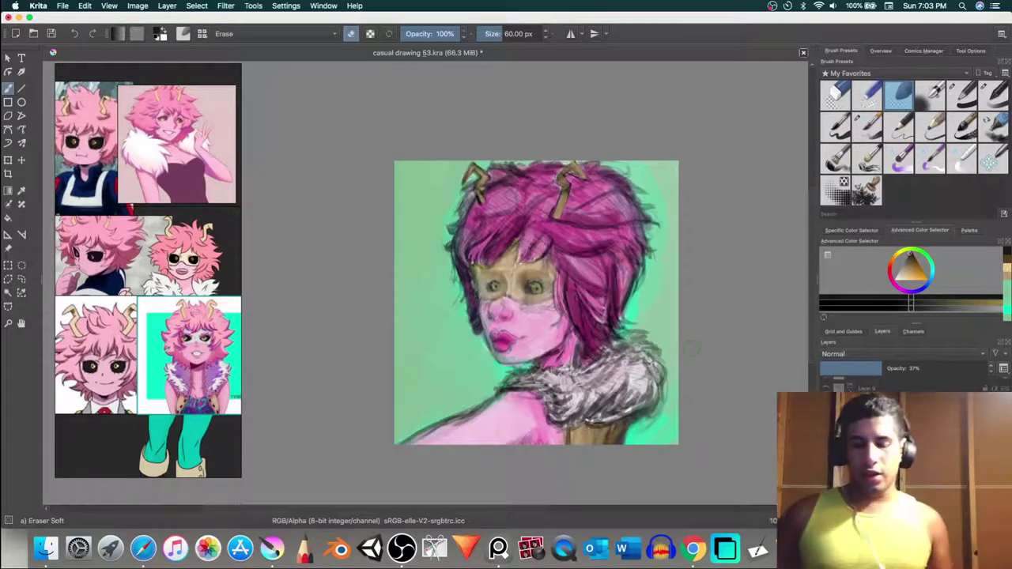
pyautogui.press('m')
pyautogui.press('m')
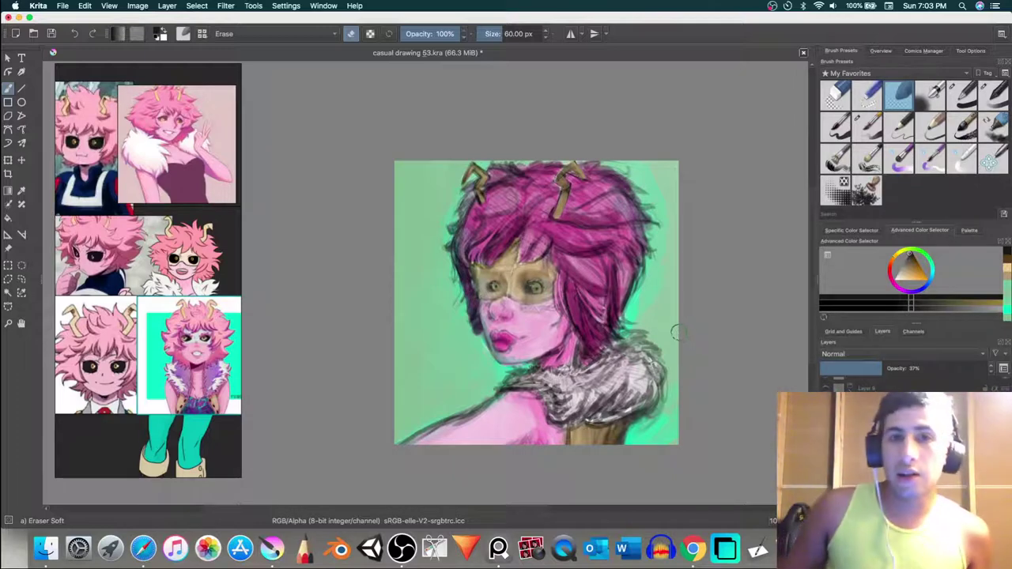
pyautogui.press('m')
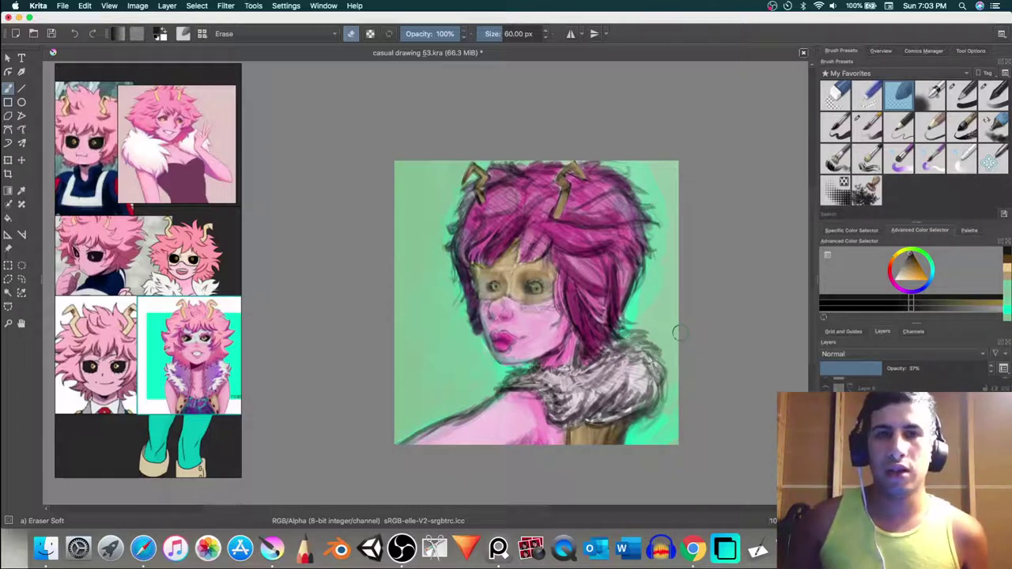